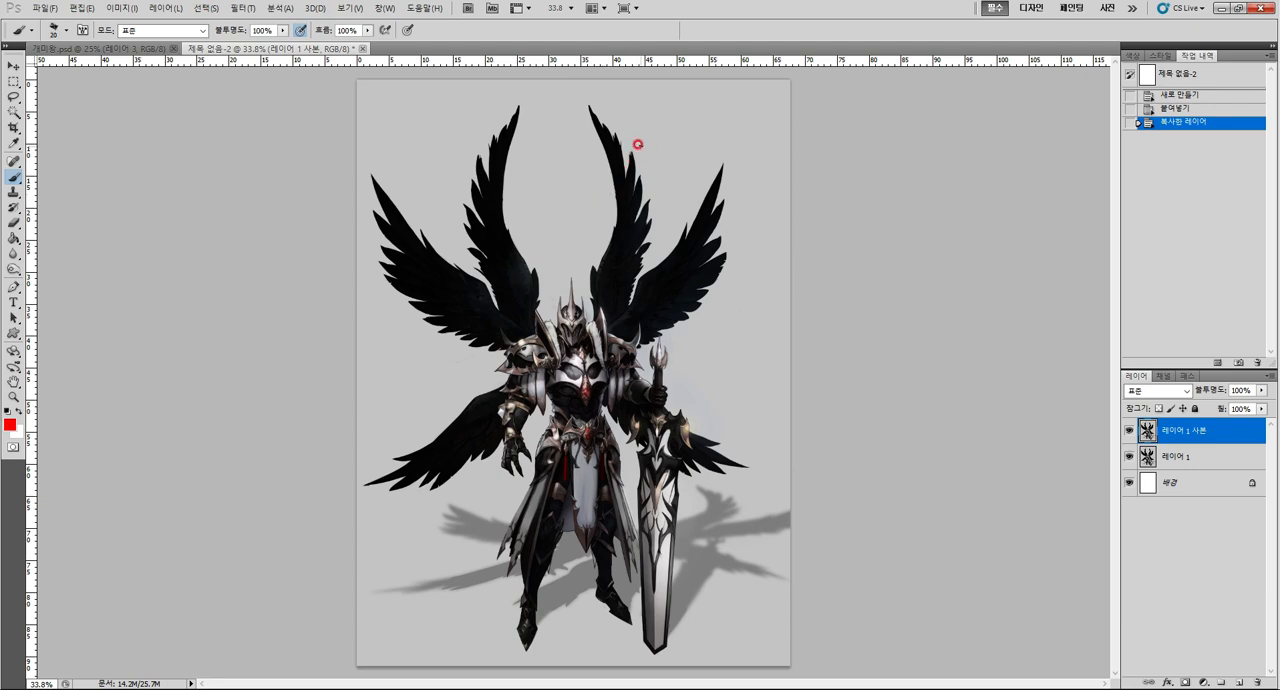
Enlarge the brush to 30 and handwrite 디자인 in red above the lower right wing, underlined with an arrow.
key(bracketright)
key(bracketright)
drag(712, 120, 675, 113)
key(ctrl+z)
drag(670, 114, 668, 123)
drag(682, 110, 698, 106)
mouse_move(696, 106)
mouse_down()
mouse_move(690, 122)
mouse_move(702, 118)
mouse_up()
mouse_move(703, 110)
mouse_down()
mouse_move(730, 122)
mouse_move(711, 131)
mouse_up()
drag(711, 131, 736, 122)
drag(720, 133, 736, 122)
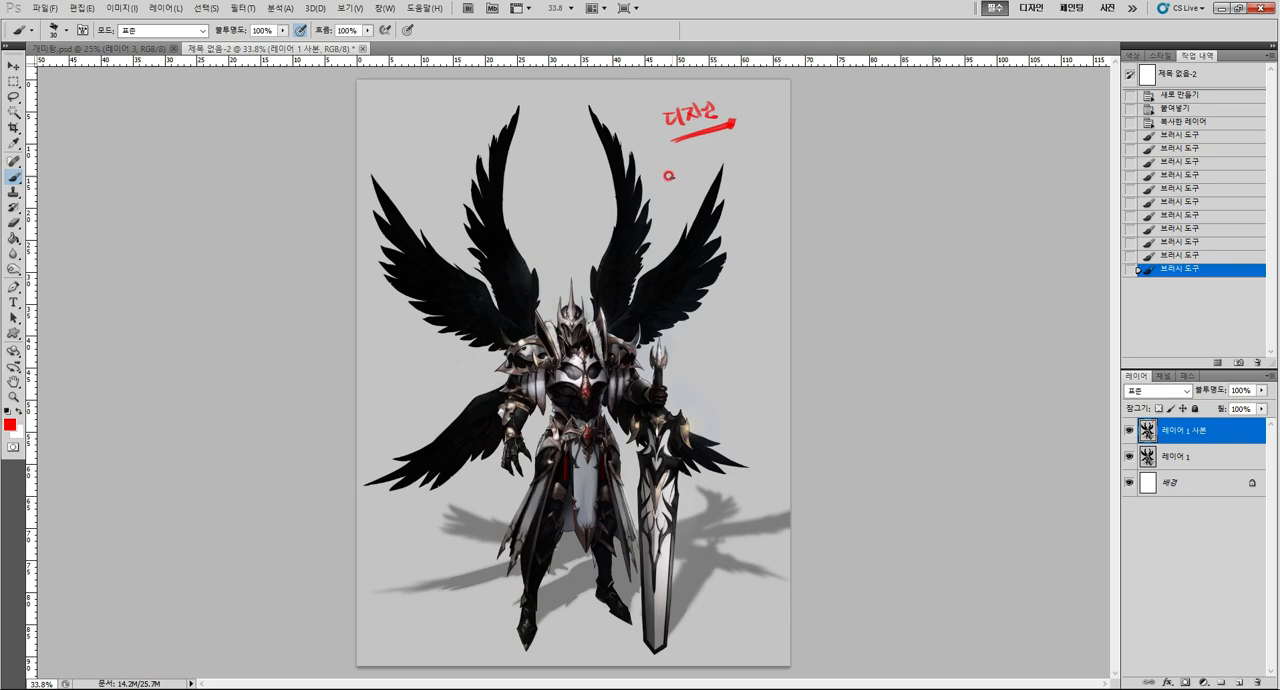
Handwrite 날개 in red below the 디자인 note and underline it.
mouse_move(668, 174)
mouse_down()
mouse_move(687, 172)
mouse_move(688, 184)
mouse_up()
key(ctrl+z)
key(ctrl+z)
drag(693, 161, 700, 175)
drag(700, 168, 705, 167)
drag(705, 158, 707, 177)
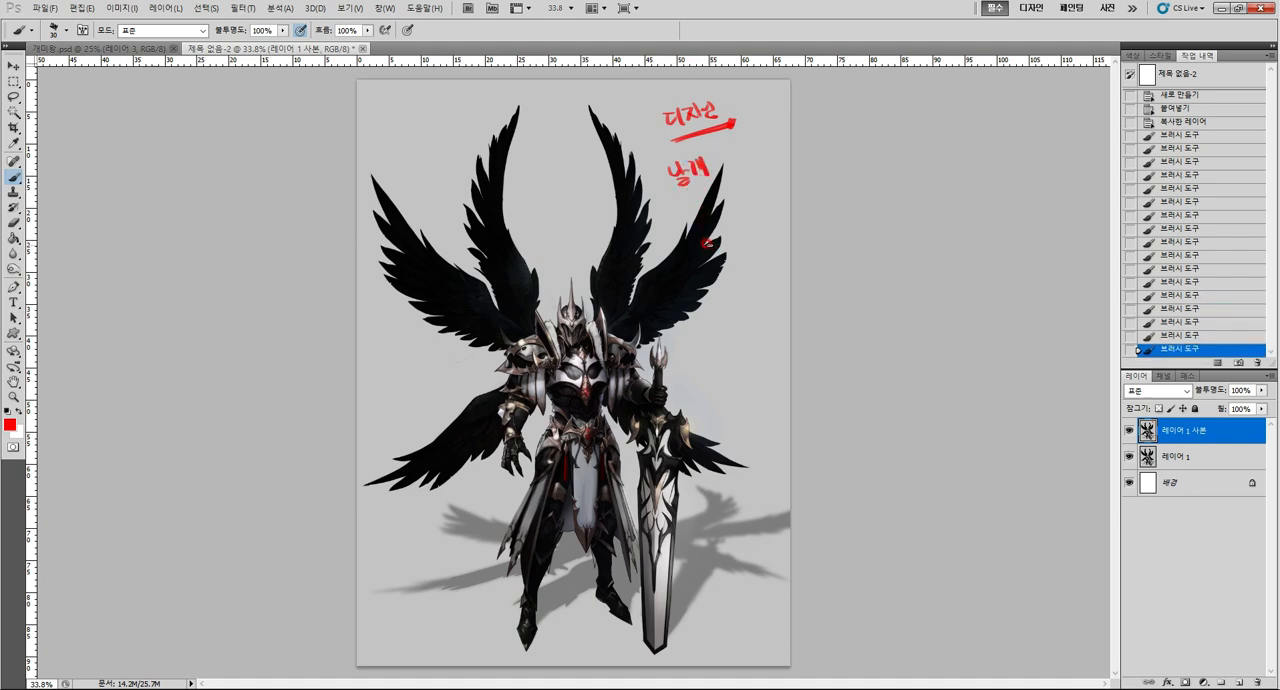
drag(674, 197, 721, 180)
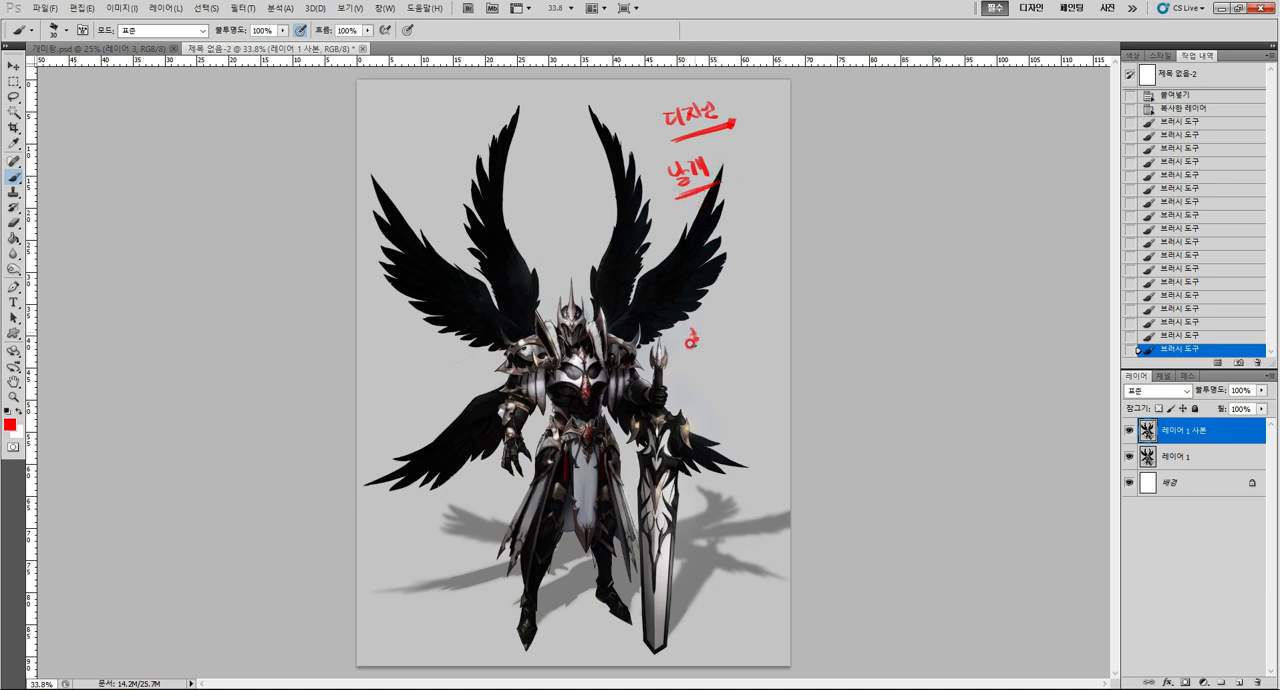
Write a short boxed note in red beside the sword's hilt, and undo the extra strokes made around it.
mouse_move(690, 334)
mouse_down()
mouse_move(720, 318)
mouse_move(732, 330)
mouse_move(736, 308)
mouse_move(682, 316)
mouse_move(690, 352)
mouse_up()
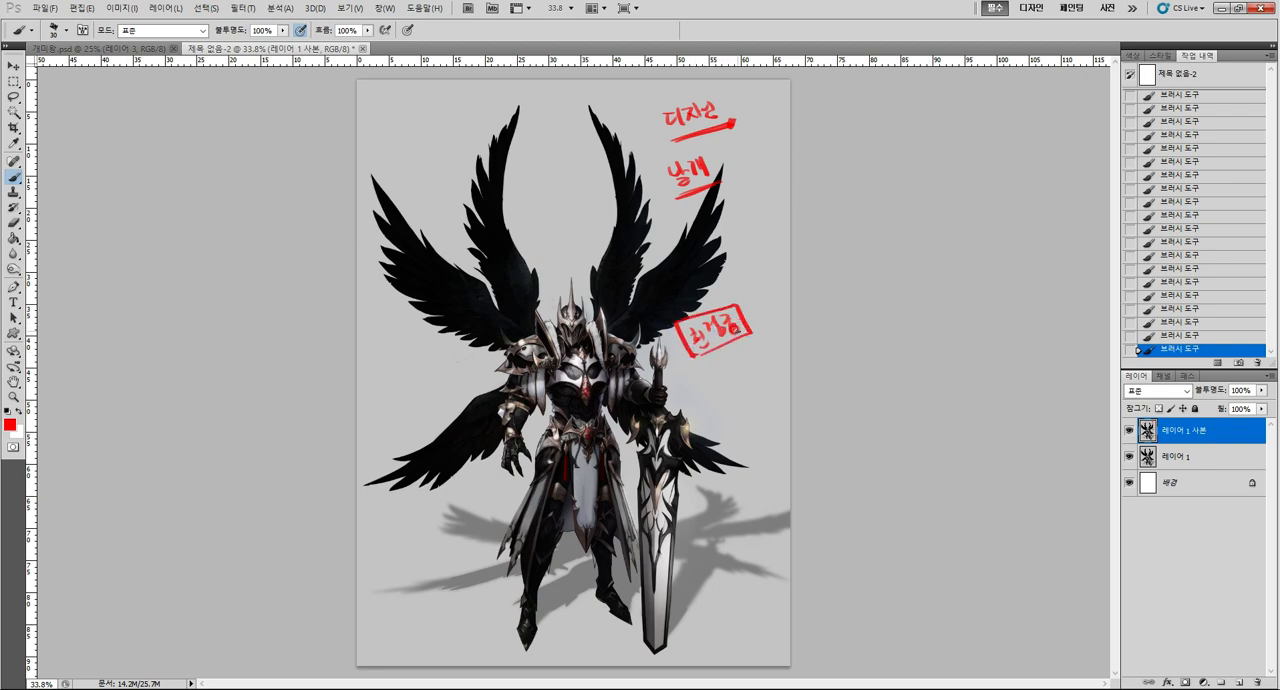
drag(763, 313, 756, 275)
key(ctrl+z)
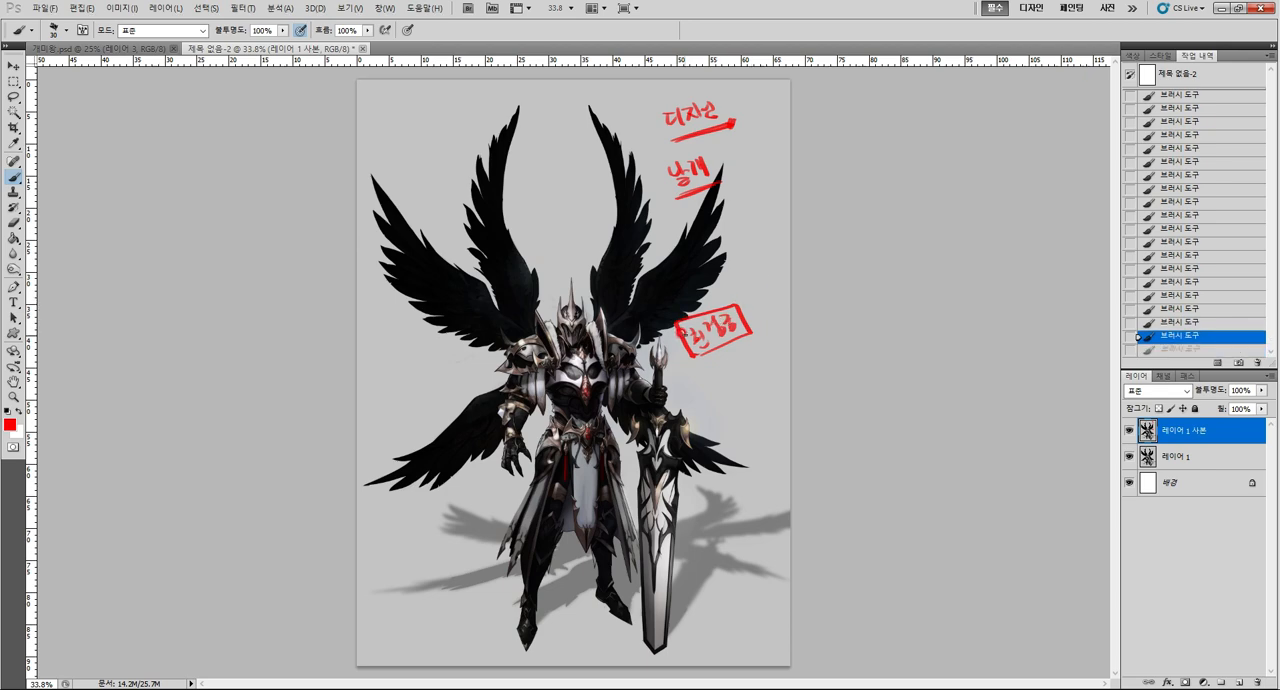
mouse_move(748, 196)
mouse_down()
mouse_move(766, 257)
mouse_move(776, 252)
mouse_up()
key(ctrl+alt+z)
key(ctrl+alt+z)
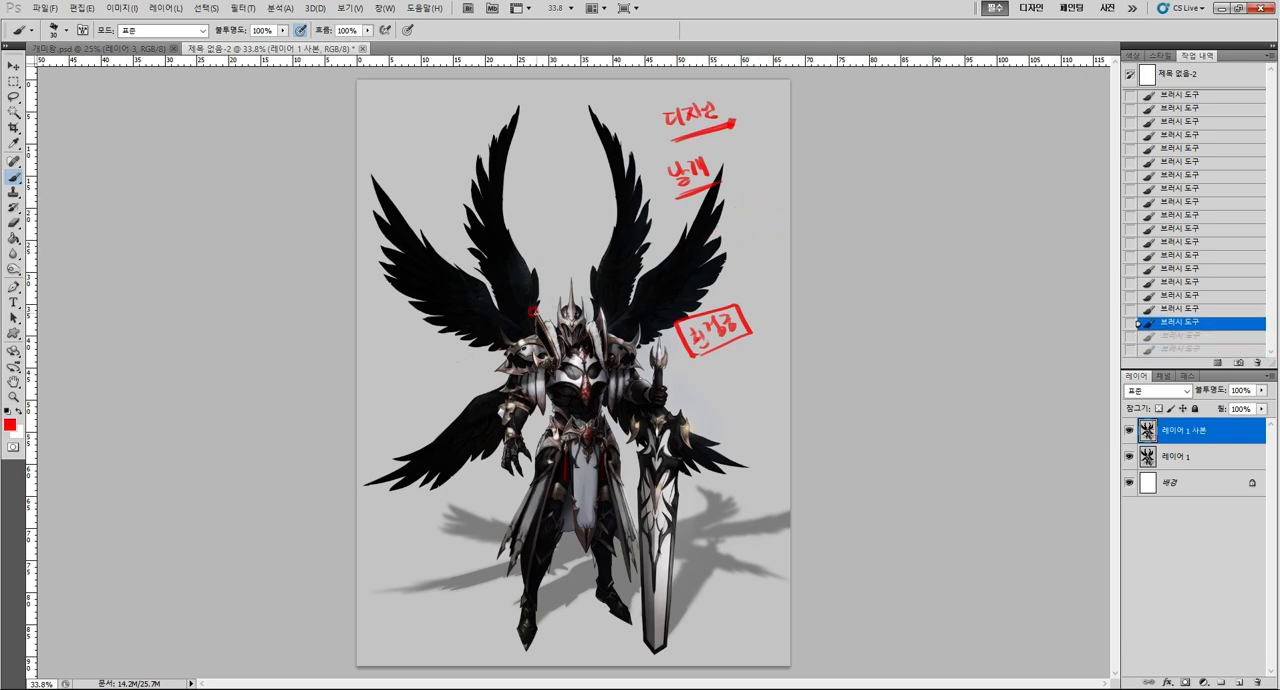
Sketch the head, torso and arm shapes in red over the armor, and erase that area with a rectangular selection.
mouse_move(566, 320)
mouse_down()
mouse_move(580, 342)
mouse_move(572, 316)
mouse_move(566, 350)
mouse_move(587, 348)
mouse_up()
mouse_move(566, 347)
mouse_down()
mouse_move(552, 360)
mouse_move(606, 356)
mouse_move(584, 362)
mouse_move(600, 383)
mouse_move(560, 386)
mouse_move(592, 424)
mouse_move(524, 385)
mouse_move(530, 405)
mouse_up()
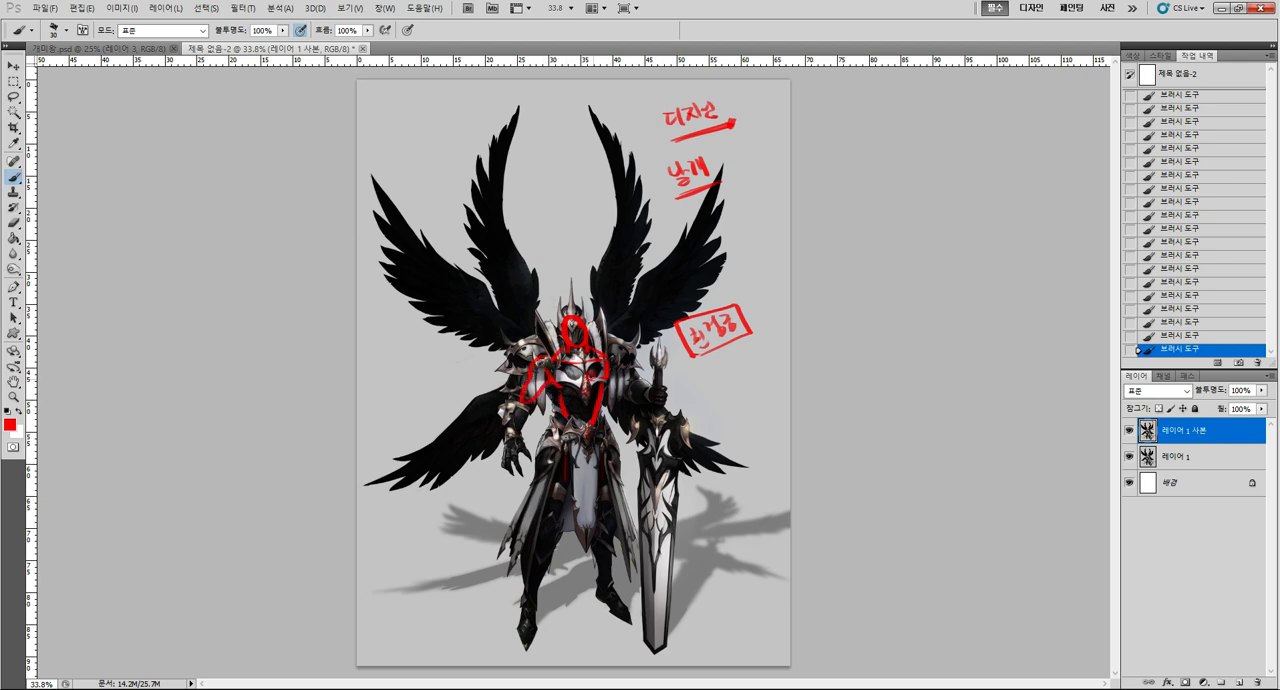
key(m)
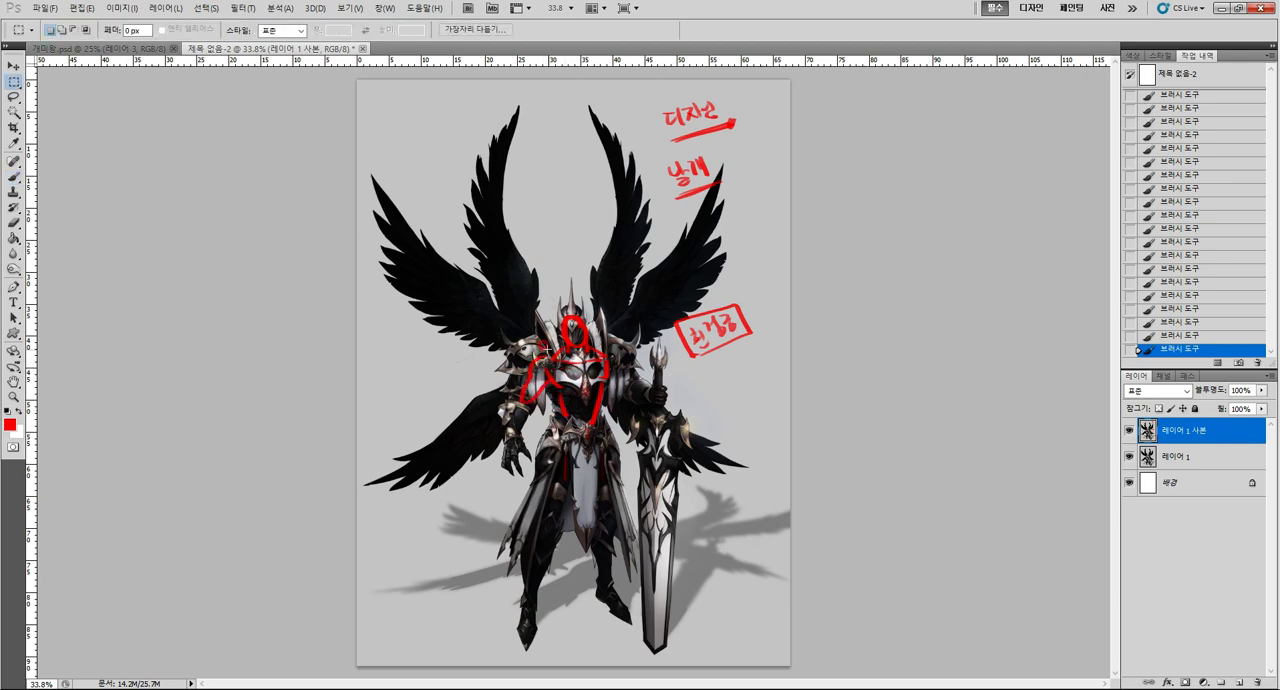
mouse_move(501, 301)
mouse_down()
mouse_move(594, 413)
mouse_move(615, 466)
mouse_up()
key(Delete)
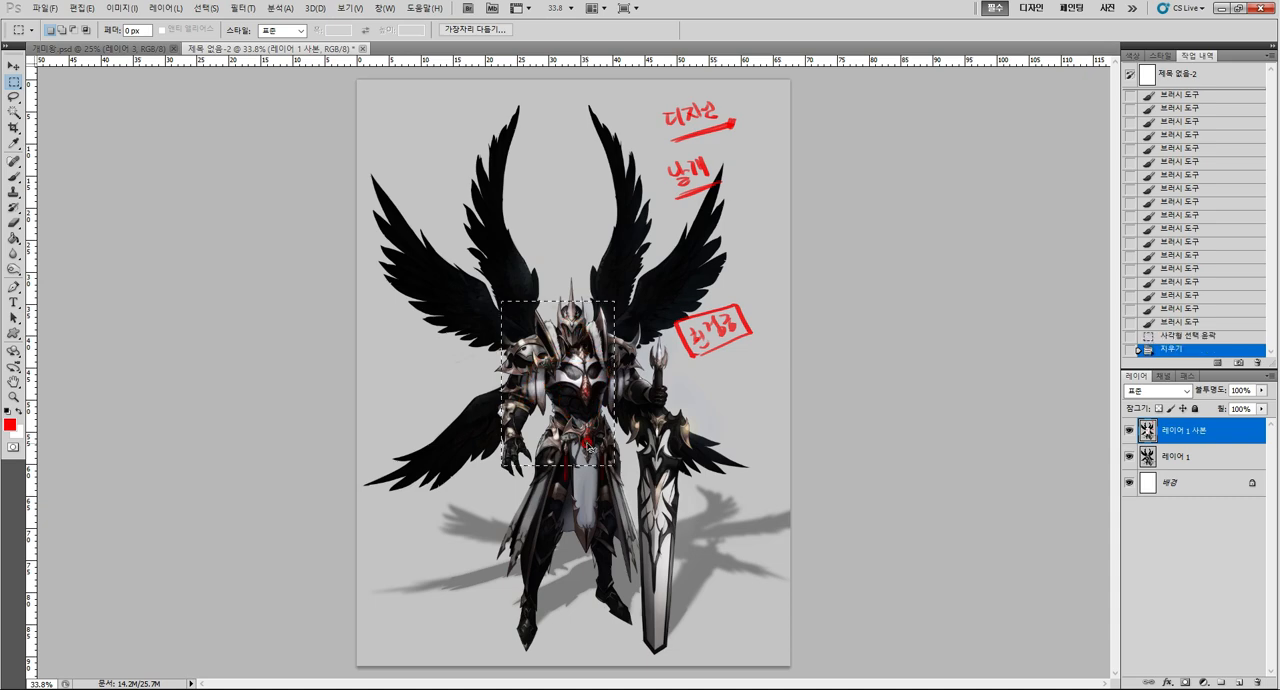
key(ctrl+d)
key(b)
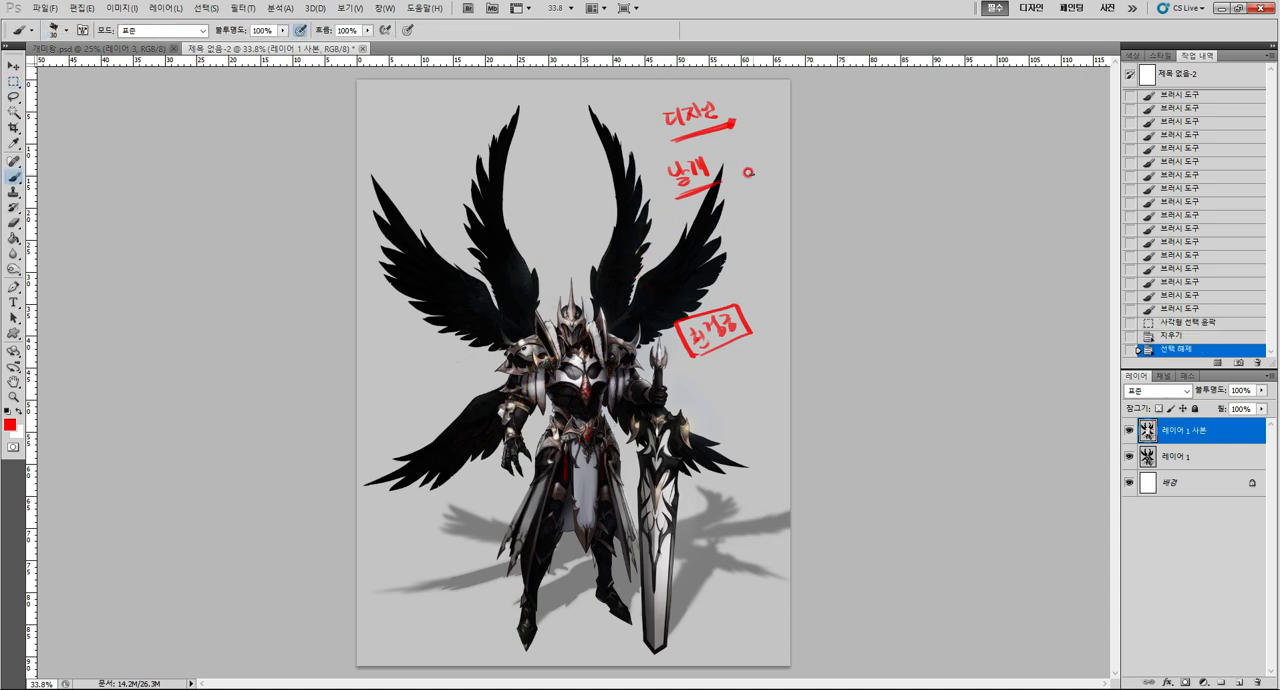
Complete the last syllable of the 디자인 note and circle the boxed note beside the sword's hilt.
drag(703, 103, 705, 104)
click(705, 104)
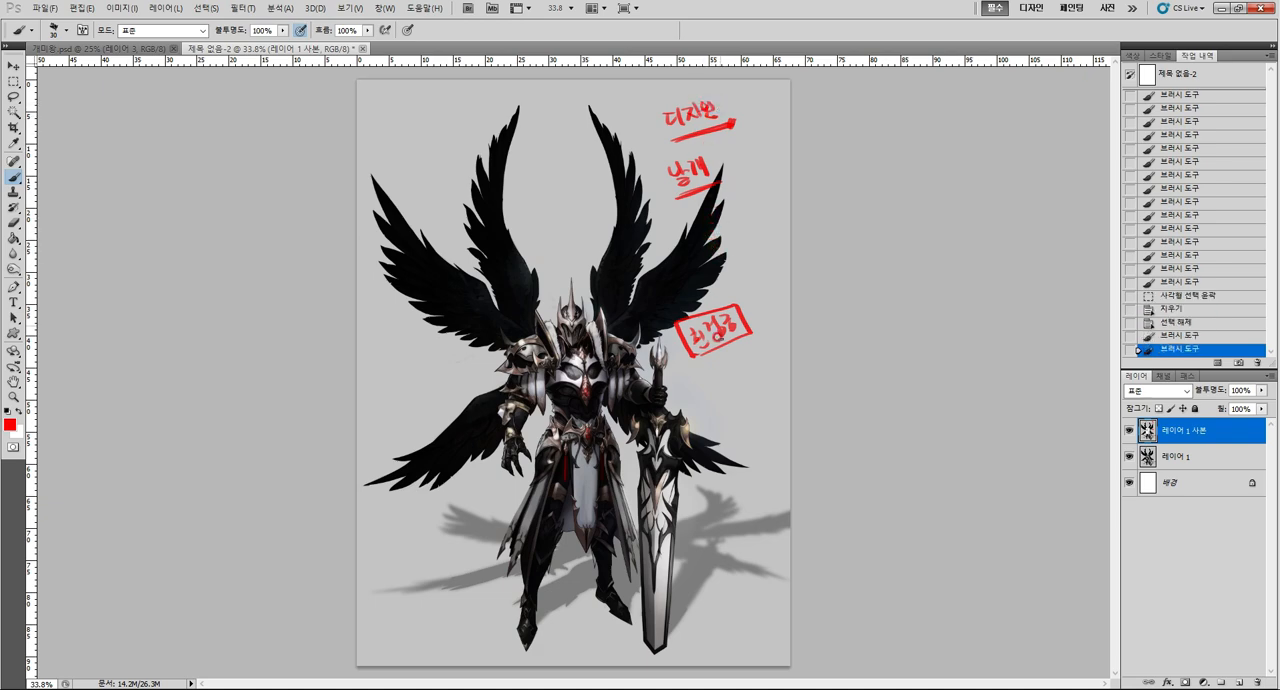
mouse_move(738, 338)
mouse_down()
mouse_move(673, 326)
mouse_move(728, 330)
mouse_move(678, 341)
mouse_move(738, 306)
mouse_up()
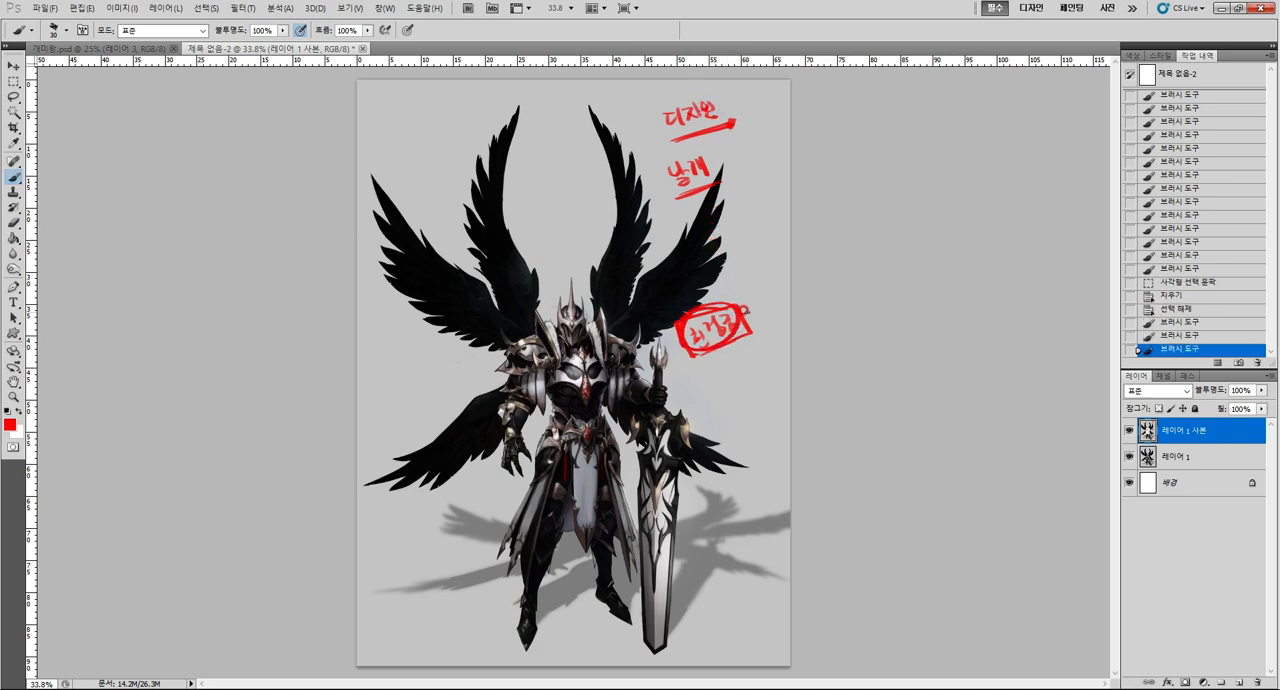
Handwrite a second short red note directly beneath the circled note beside the sword's hilt.
click(688, 366)
drag(699, 375, 704, 377)
drag(696, 368, 689, 378)
drag(695, 371, 707, 378)
drag(699, 379, 703, 391)
drag(704, 368, 718, 383)
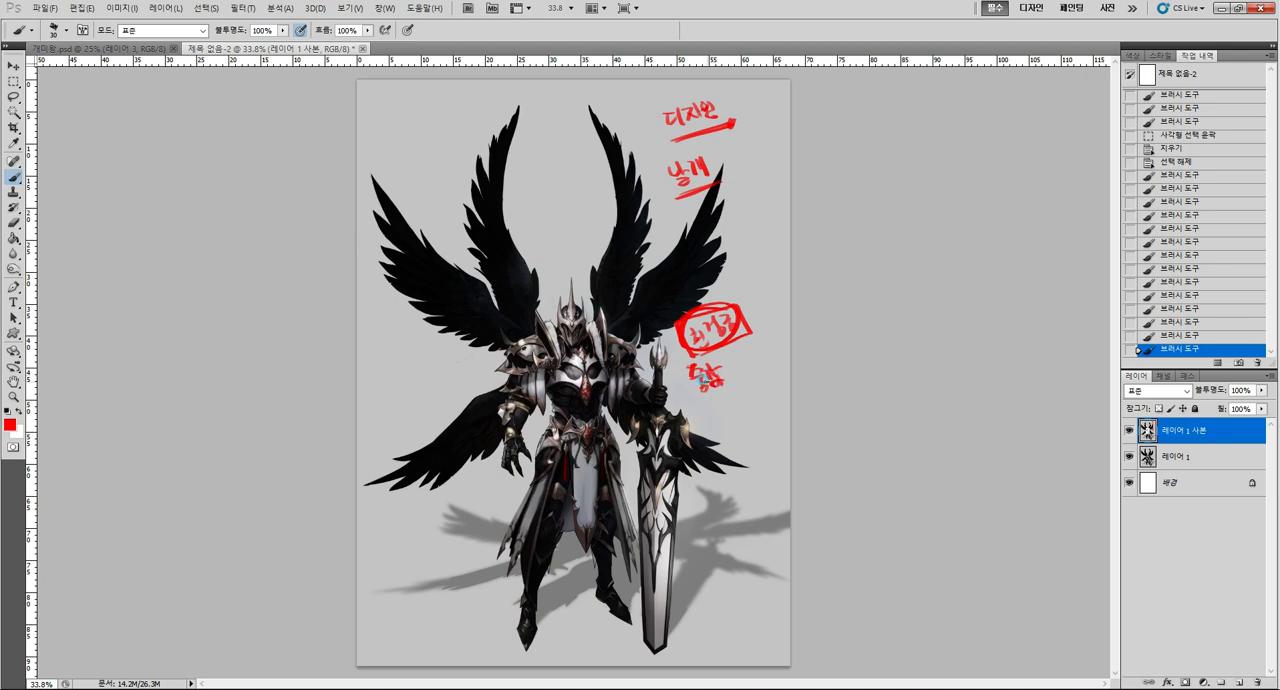
Add 소 before the 날개 note and outline the wing and sword notes, enclosing both in one large loop.
mouse_move(664, 170)
mouse_down()
mouse_move(648, 178)
mouse_move(660, 178)
mouse_up()
drag(648, 183, 666, 181)
drag(662, 344, 698, 348)
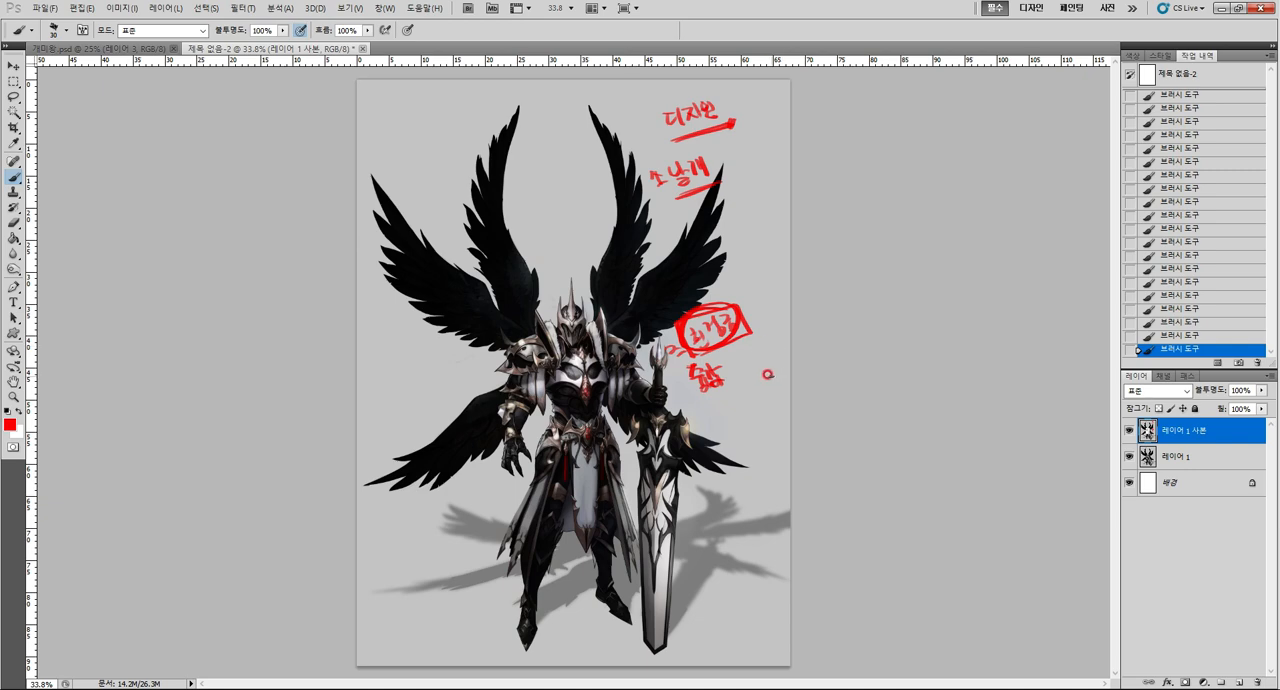
mouse_move(768, 374)
mouse_down()
mouse_move(692, 393)
mouse_move(668, 308)
mouse_move(738, 290)
mouse_move(761, 333)
mouse_move(750, 368)
mouse_up()
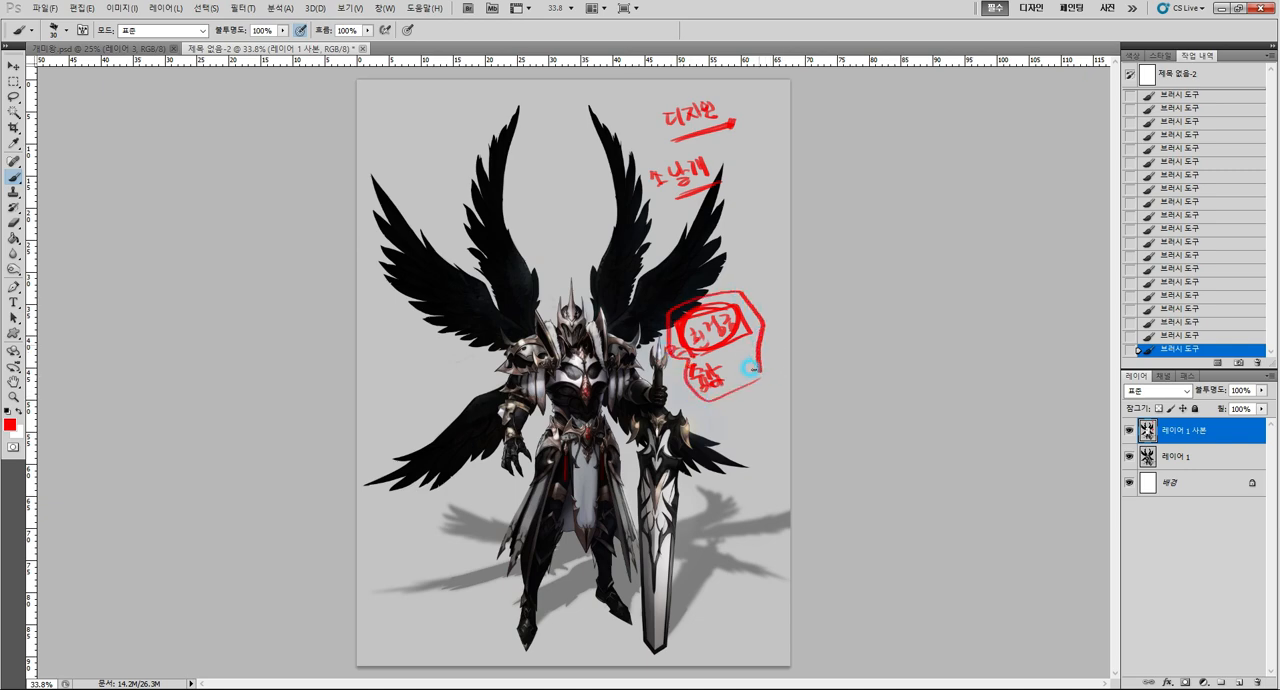
mouse_move(664, 164)
mouse_down()
mouse_move(696, 192)
mouse_move(696, 155)
mouse_move(643, 163)
mouse_move(718, 182)
mouse_up()
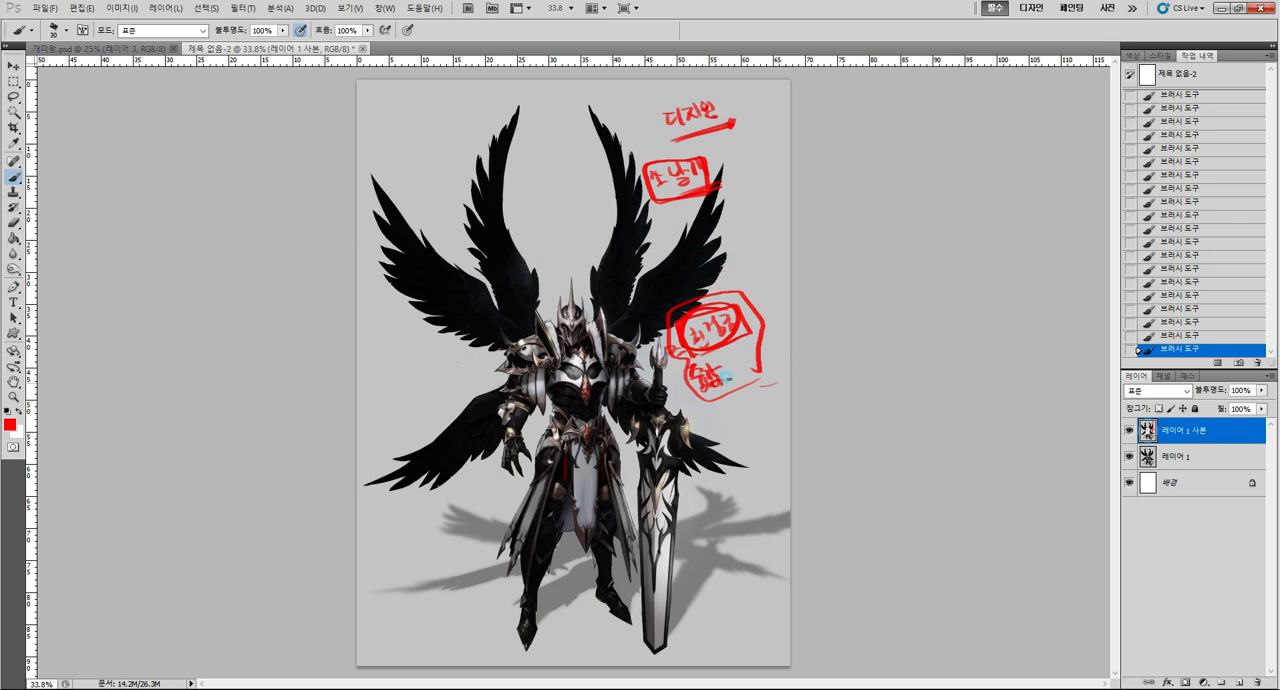
drag(768, 385, 772, 340)
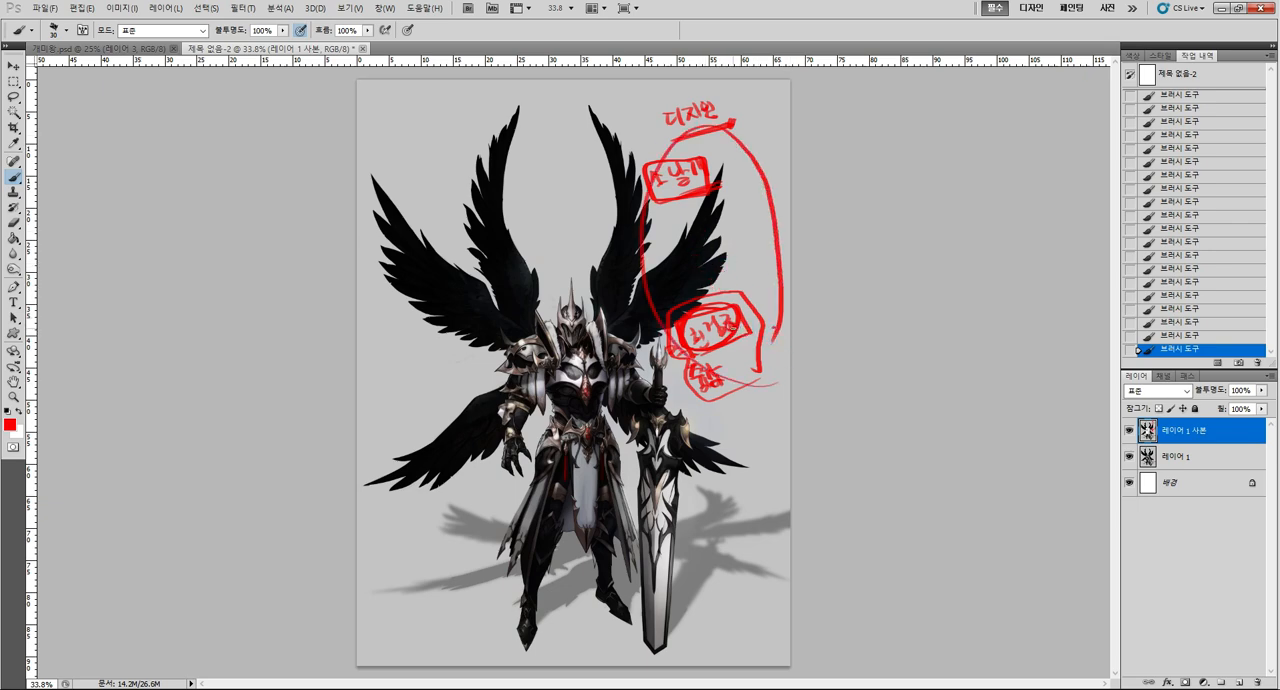
Delete the marked-up layer, duplicate 레이어 1 again and add an empty layer above the copy.
drag(1226, 432, 1257, 682)
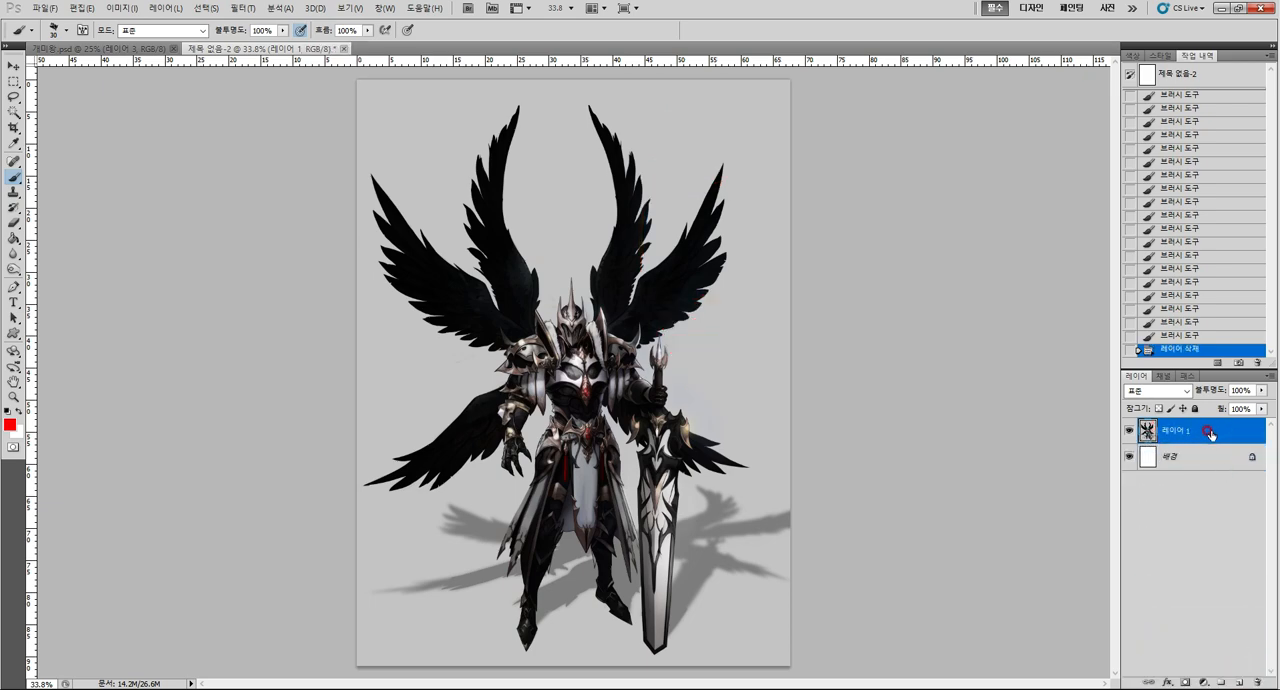
key(ctrl+j)
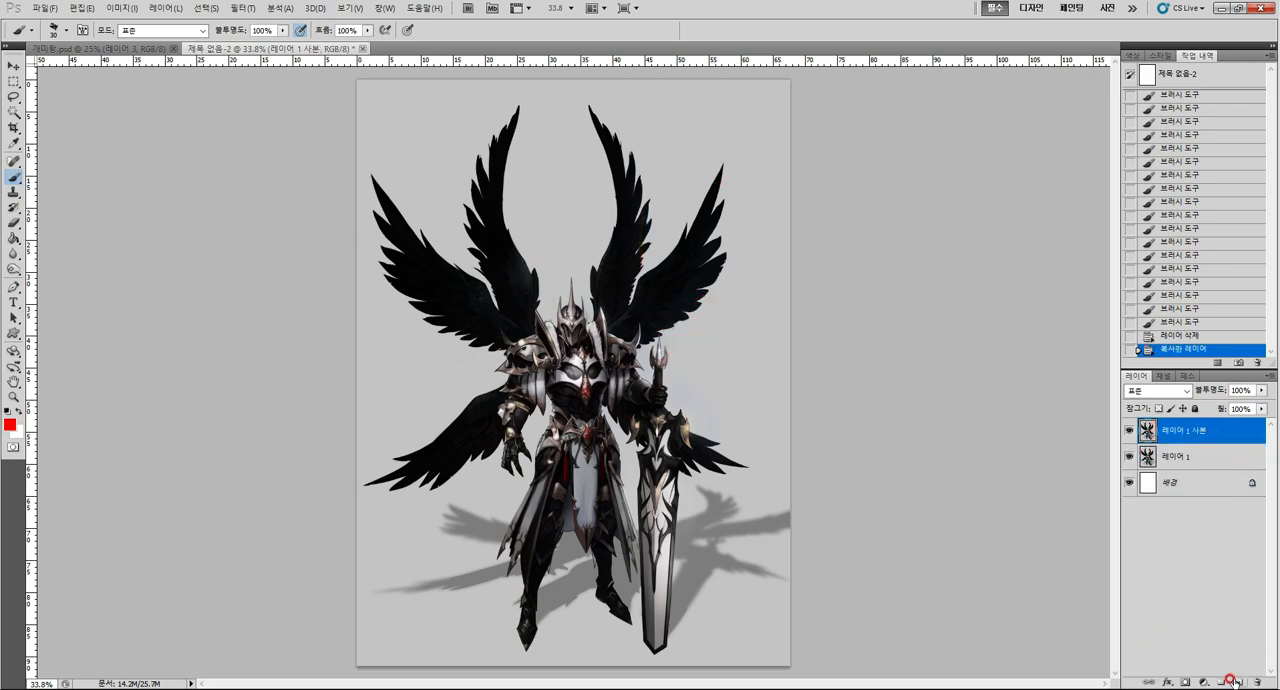
click(1239, 682)
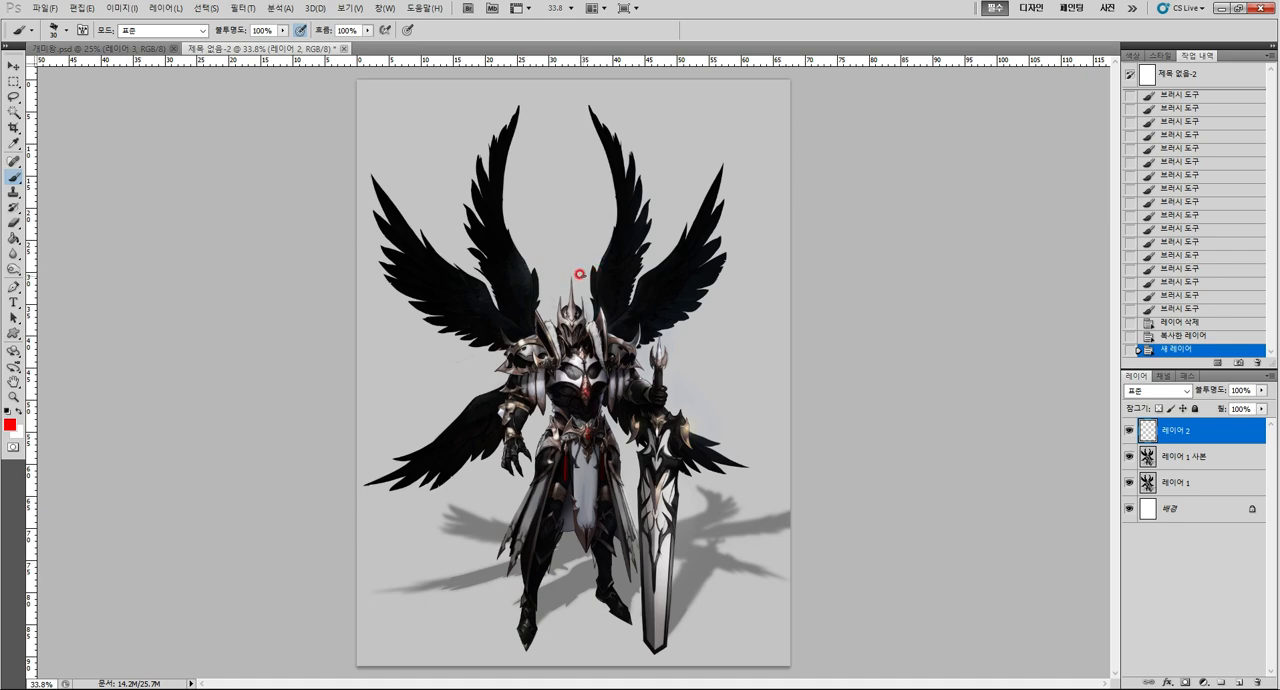
Sketch the ornament curves of the sword's guard and blade in red, and erase them with a rectangular selection.
drag(585, 273, 597, 278)
mouse_move(656, 549)
mouse_down()
mouse_move(668, 496)
mouse_move(652, 548)
mouse_move(629, 488)
mouse_move(686, 507)
mouse_up()
mouse_move(647, 491)
mouse_down()
mouse_move(634, 511)
mouse_move(685, 461)
mouse_up()
mouse_move(651, 480)
mouse_down()
mouse_move(654, 438)
mouse_move(686, 441)
mouse_up()
drag(648, 427, 636, 441)
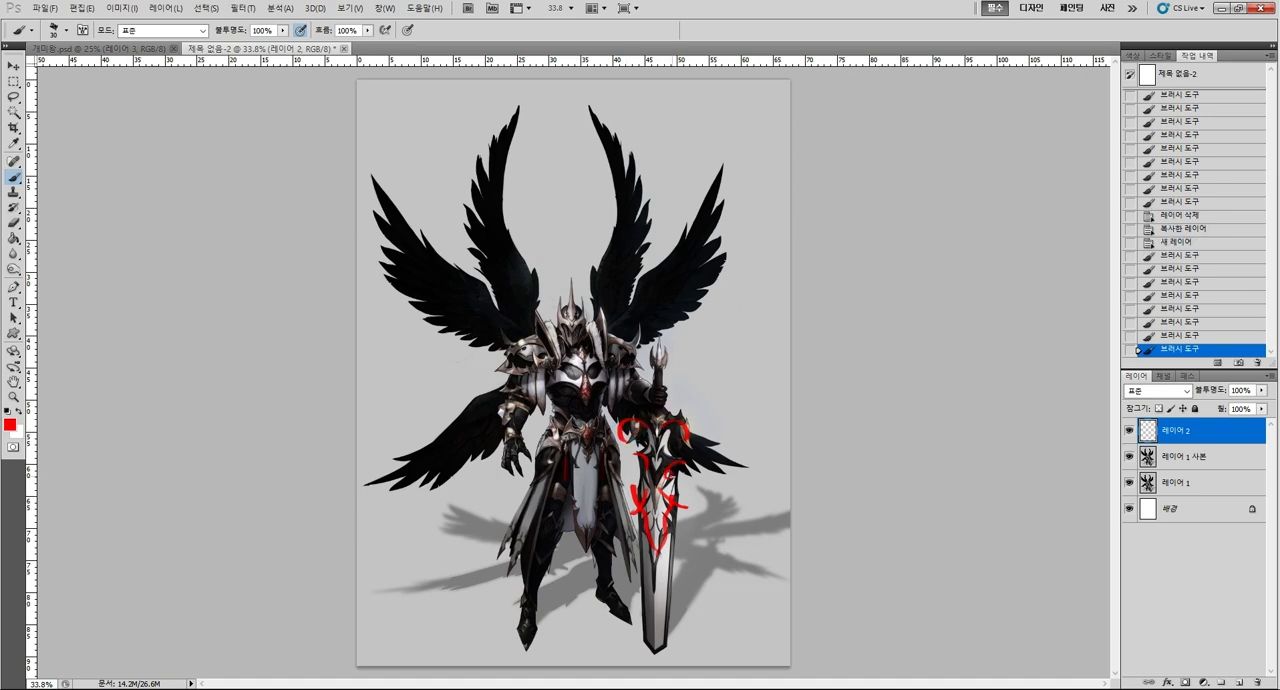
key(m)
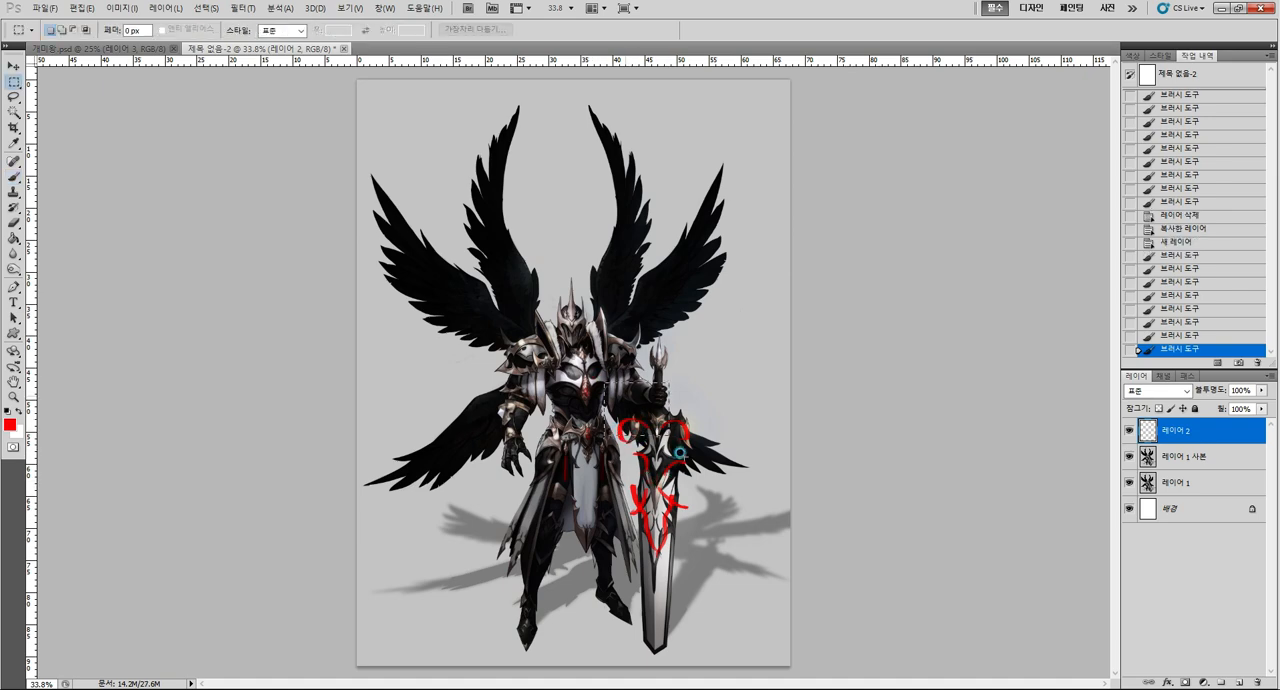
drag(604, 382, 750, 625)
key(Delete)
key(ctrl+d)
key(b)
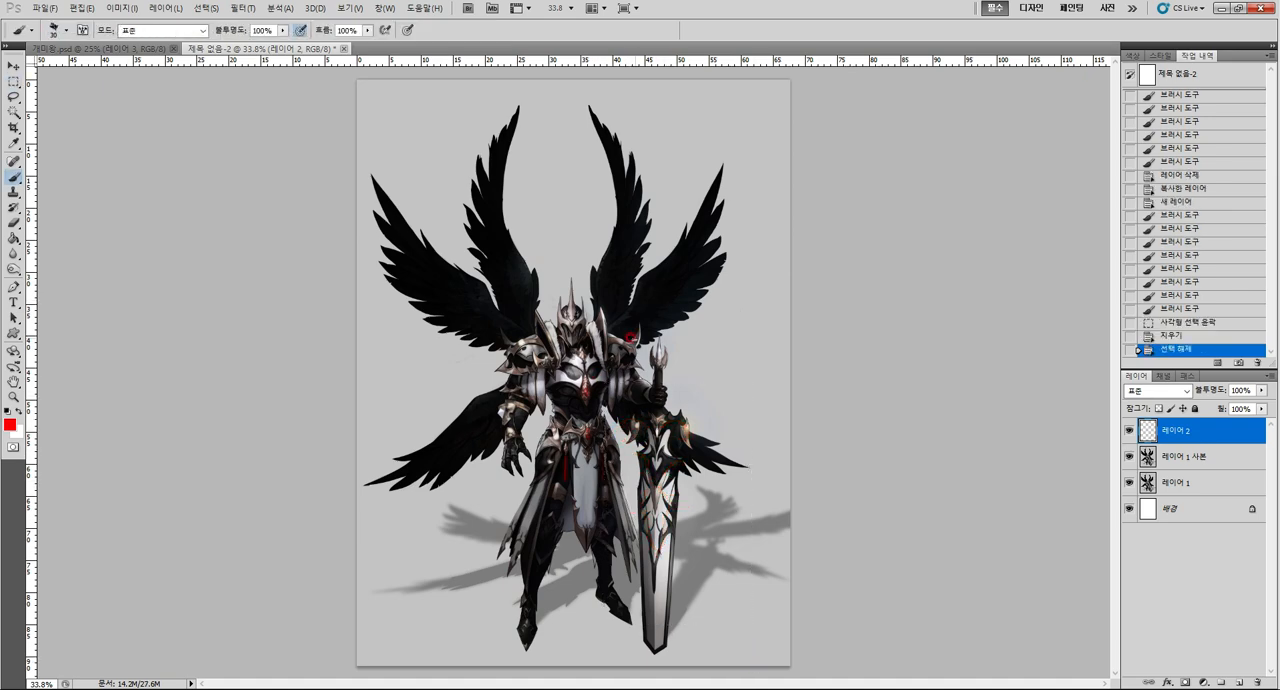
Handwrite 별개 in red above the right wings and a boxed note joined by a line to the lower right wing.
drag(668, 132, 690, 148)
drag(692, 126, 710, 140)
drag(716, 120, 718, 148)
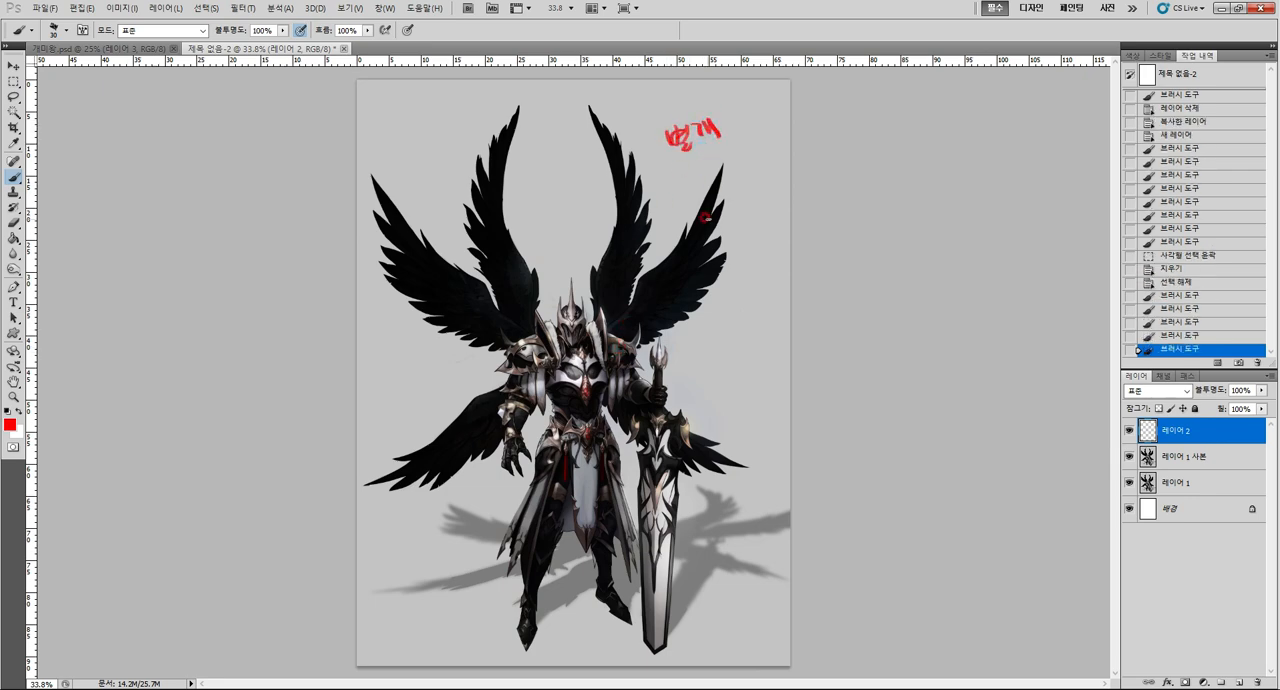
mouse_move(705, 228)
mouse_down()
mouse_move(735, 187)
mouse_move(747, 181)
mouse_move(774, 196)
mouse_up()
mouse_move(768, 186)
mouse_down()
mouse_move(744, 215)
mouse_move(790, 194)
mouse_up()
mouse_move(786, 164)
mouse_down()
mouse_move(734, 186)
mouse_move(750, 220)
mouse_up()
drag(750, 214, 759, 219)
Draw a red arrow up from the left shoulder armor and write a two-line note starting with 디자인 at its tip.
drag(610, 335, 620, 338)
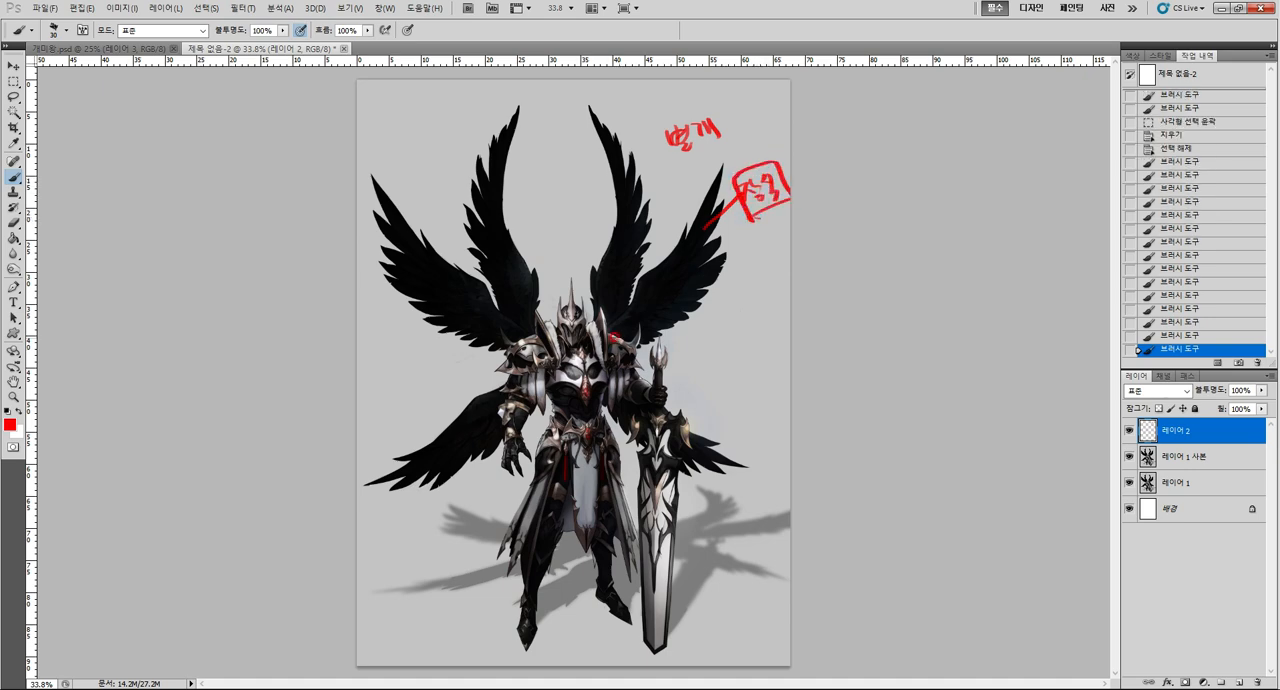
mouse_move(533, 338)
mouse_down()
mouse_move(546, 250)
mouse_move(554, 262)
mouse_up()
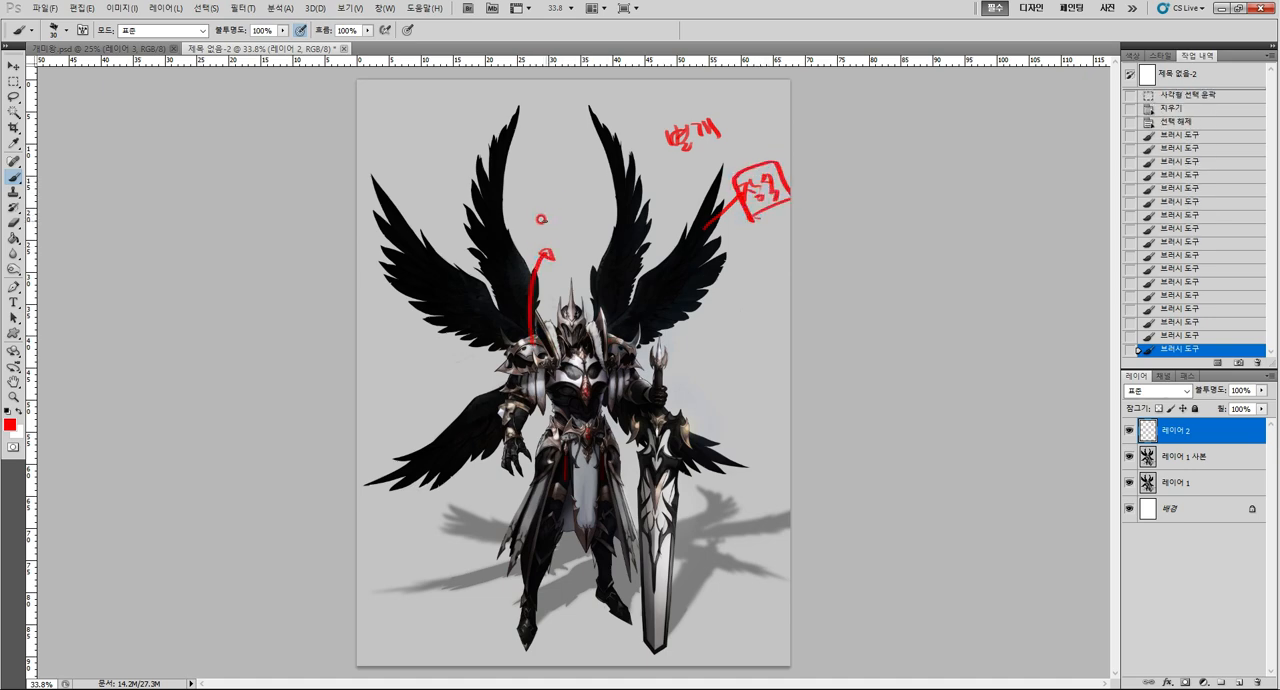
drag(541, 216, 549, 230)
mouse_move(554, 212)
mouse_down()
mouse_move(556, 228)
mouse_move(576, 214)
mouse_up()
drag(584, 198, 568, 236)
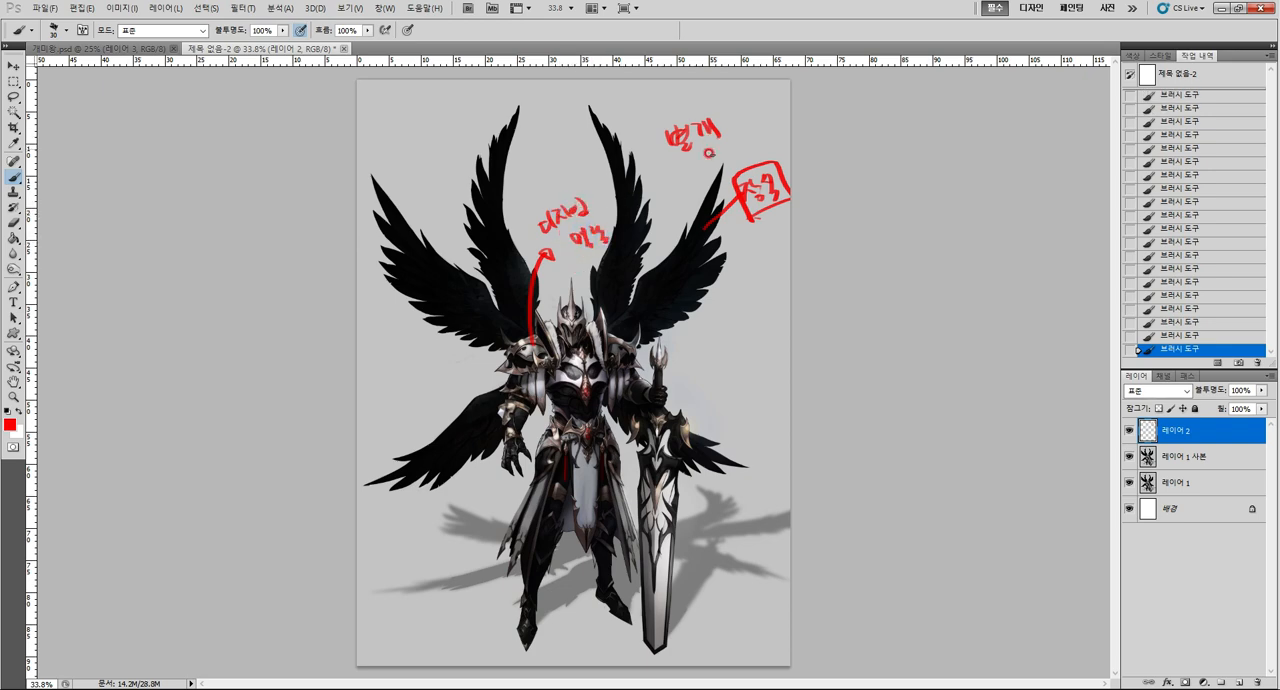
Write an underlined 날개 note over the right wings and another below it linked to the boxed note, undoing one extra stroke over the shoulders.
drag(644, 170, 668, 186)
mouse_move(660, 182)
mouse_down()
mouse_move(674, 192)
mouse_move(684, 178)
mouse_move(618, 204)
mouse_move(640, 200)
mouse_up()
drag(623, 214, 686, 190)
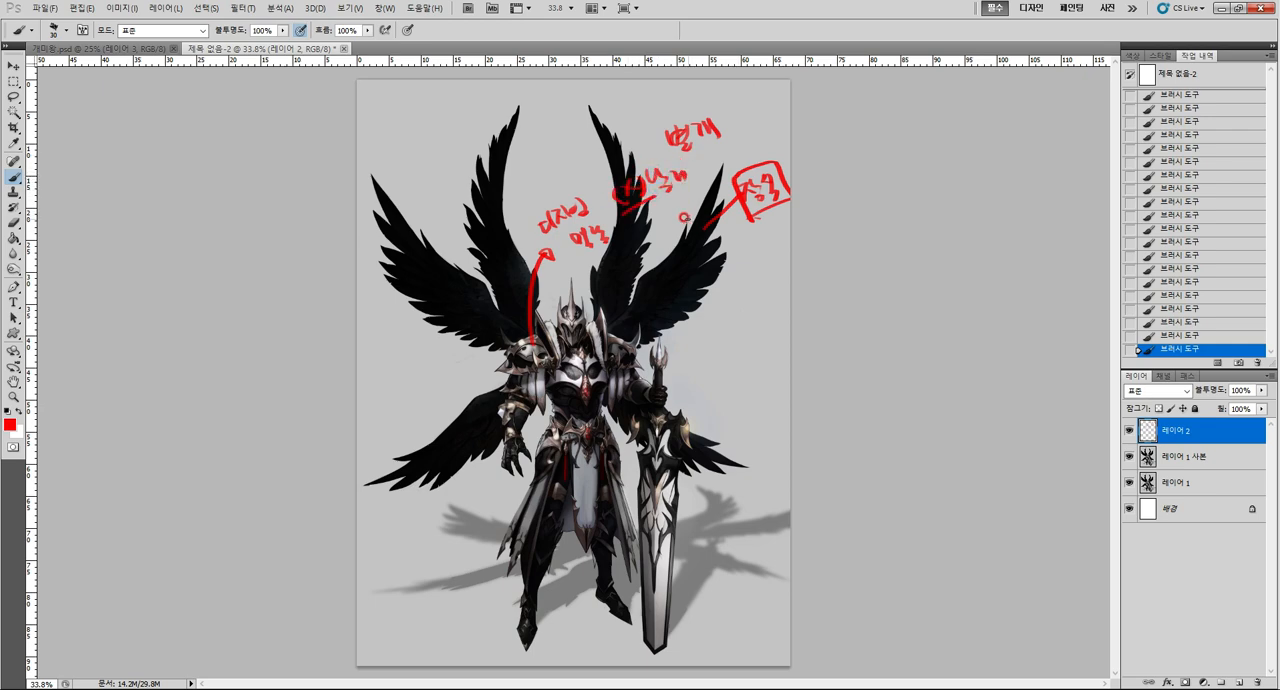
drag(640, 228, 652, 248)
drag(646, 240, 654, 246)
mouse_move(660, 230)
mouse_down()
mouse_move(660, 252)
mouse_move(706, 217)
mouse_up()
mouse_move(657, 258)
mouse_down()
mouse_move(678, 251)
mouse_move(672, 224)
mouse_up()
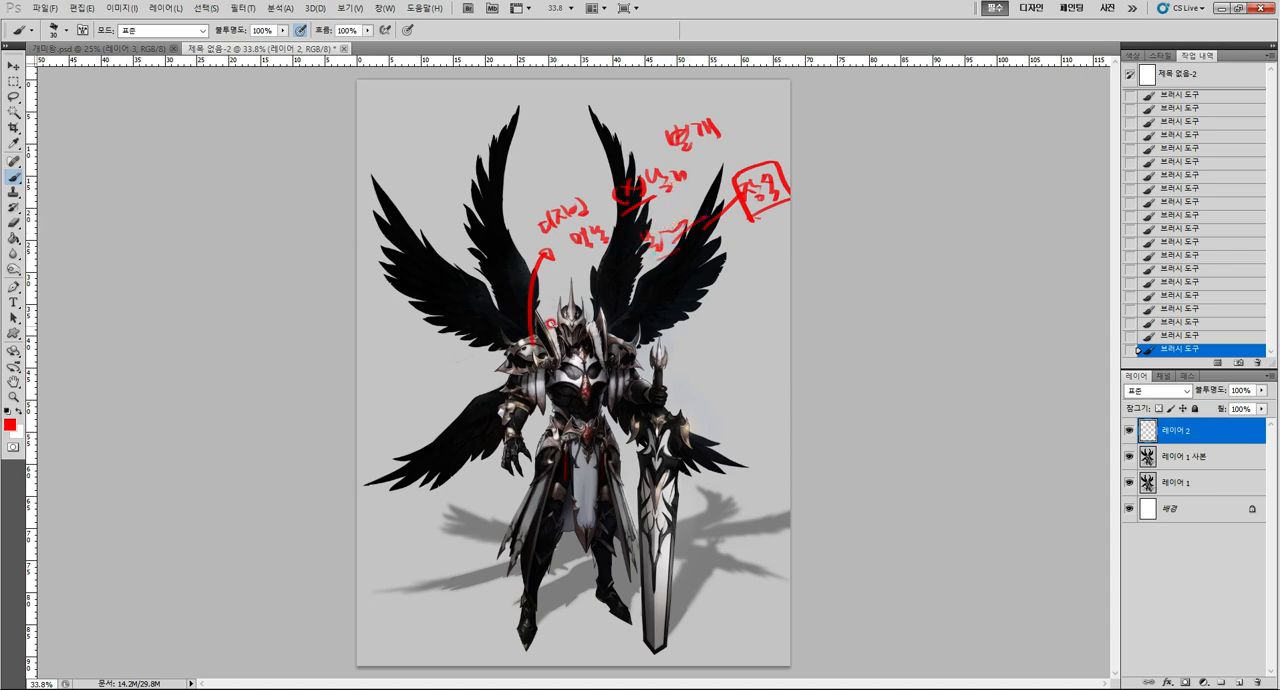
mouse_move(501, 350)
mouse_down()
mouse_move(528, 320)
mouse_move(552, 321)
mouse_move(570, 280)
mouse_move(606, 318)
mouse_up()
key(ctrl+z)
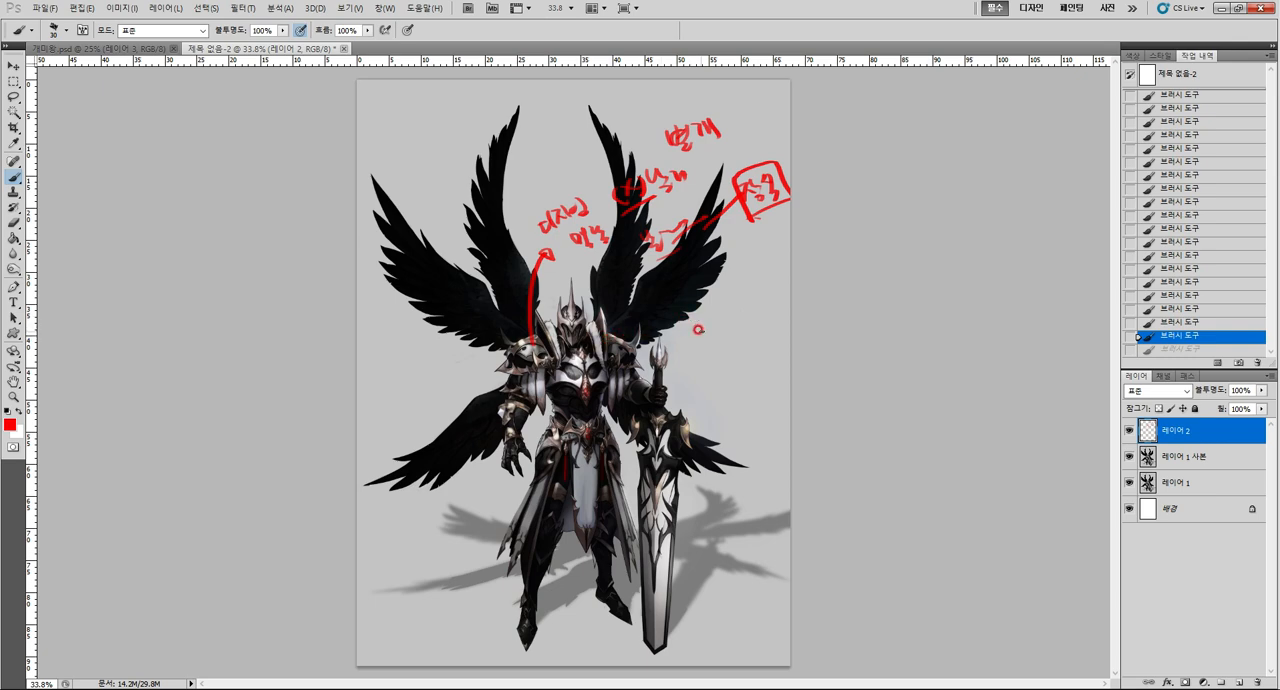
Write an underlined red note above the sword's hilt, and erase it with a rectangular selection.
mouse_move(692, 322)
mouse_down()
mouse_move(700, 337)
mouse_move(736, 321)
mouse_up()
drag(742, 309, 753, 315)
mouse_move(710, 353)
mouse_down()
mouse_move(768, 326)
mouse_move(762, 296)
mouse_up()
drag(762, 296, 764, 303)
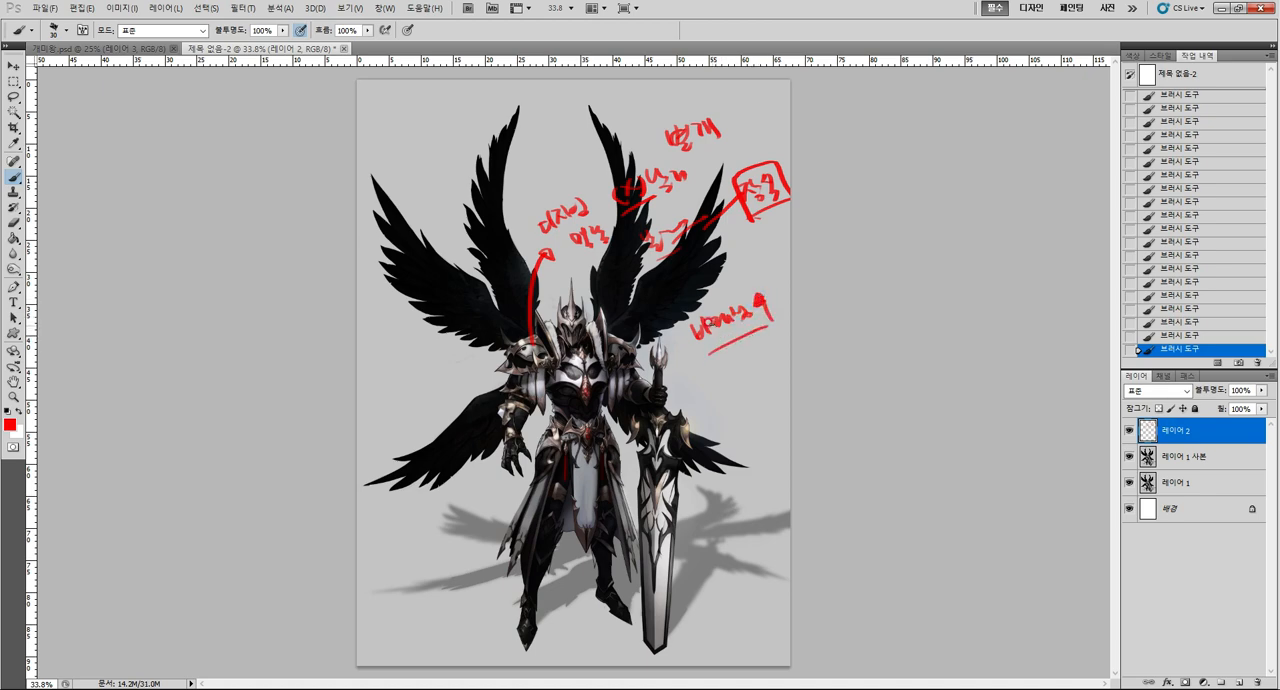
key(m)
drag(664, 289, 800, 391)
key(Delete)
key(ctrl+d)
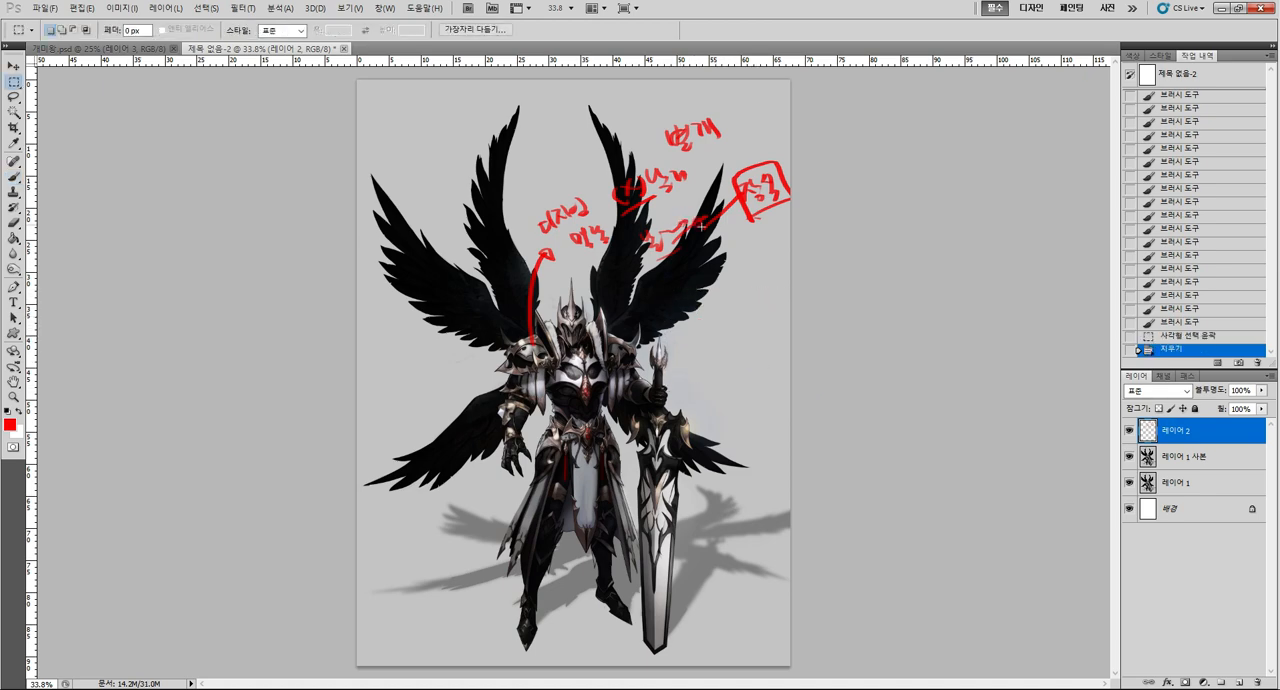
key(b)
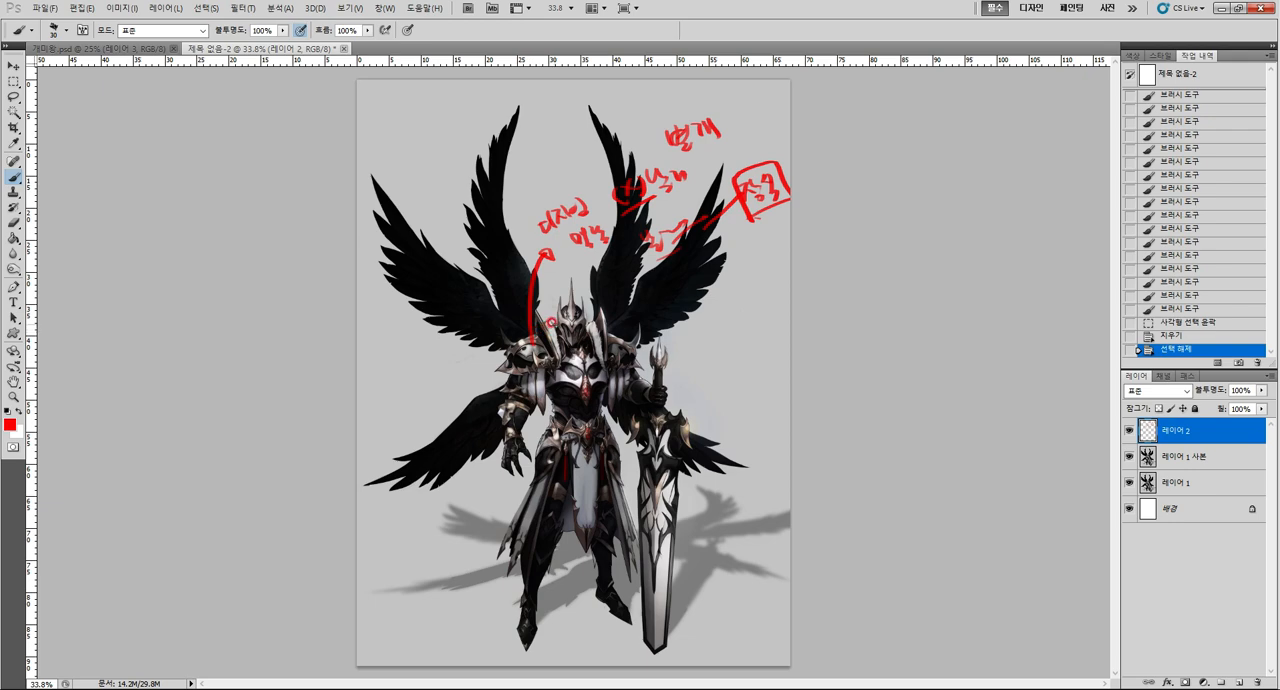
Clear all remaining red notes from 레이어 2 and deselect.
key(ctrl+a)
key(Delete)
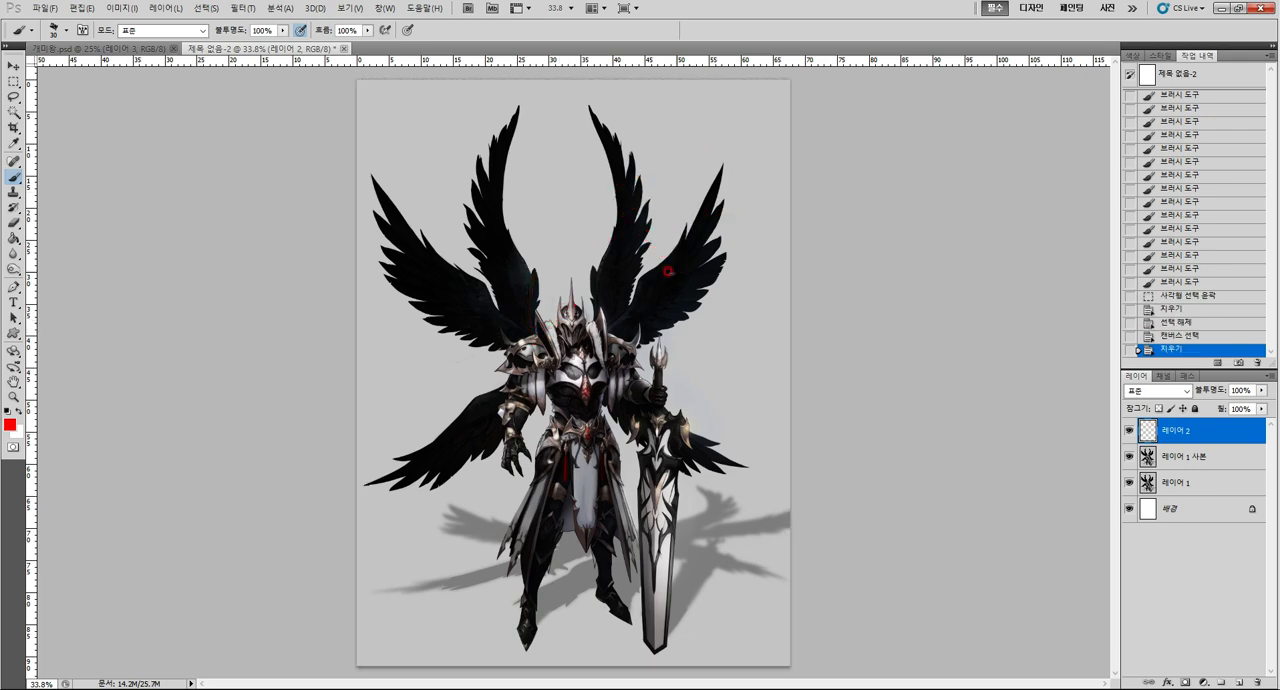
key(ctrl+d)
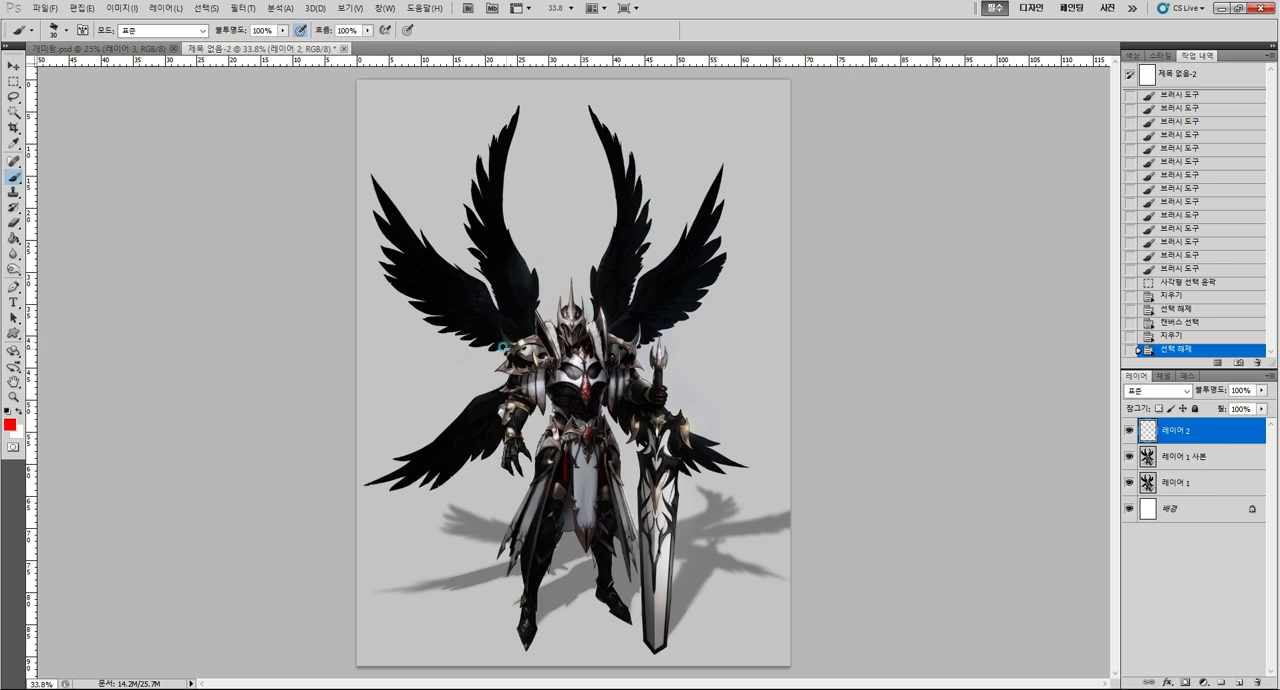
Outline the left shoulder armor and the spiked helmet in red, clear the strokes from 레이어 2, and deselect.
drag(503, 347, 529, 306)
mouse_move(540, 314)
mouse_down()
mouse_move(560, 362)
mouse_move(525, 374)
mouse_move(505, 351)
mouse_up()
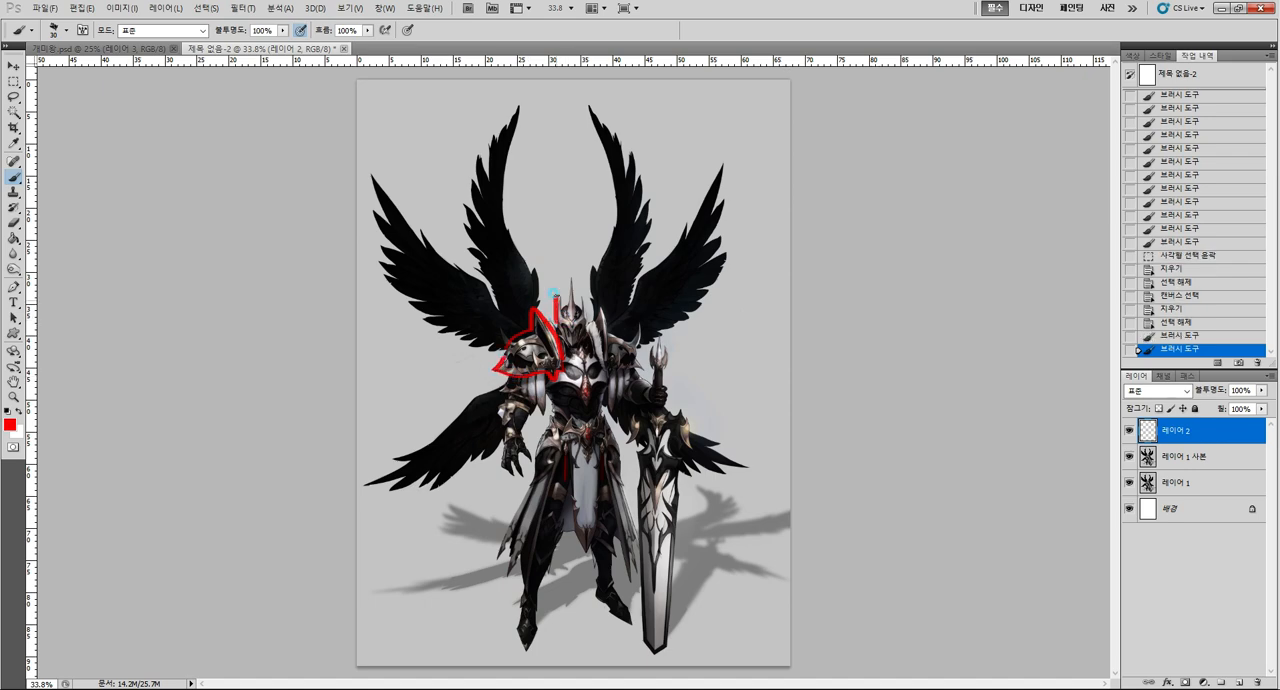
mouse_move(556, 298)
mouse_down()
mouse_move(561, 314)
mouse_move(560, 280)
mouse_move(570, 318)
mouse_move(578, 292)
mouse_move(586, 326)
mouse_move(561, 341)
mouse_move(587, 333)
mouse_up()
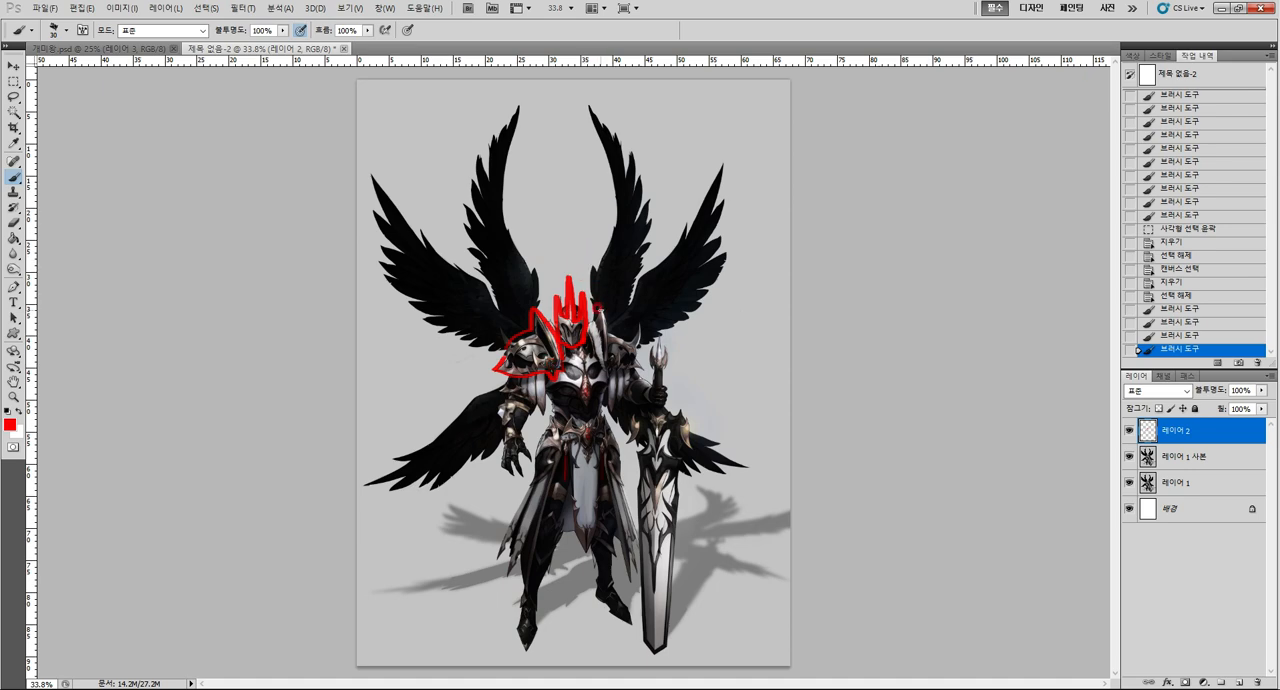
key(ctrl+a)
key(Delete)
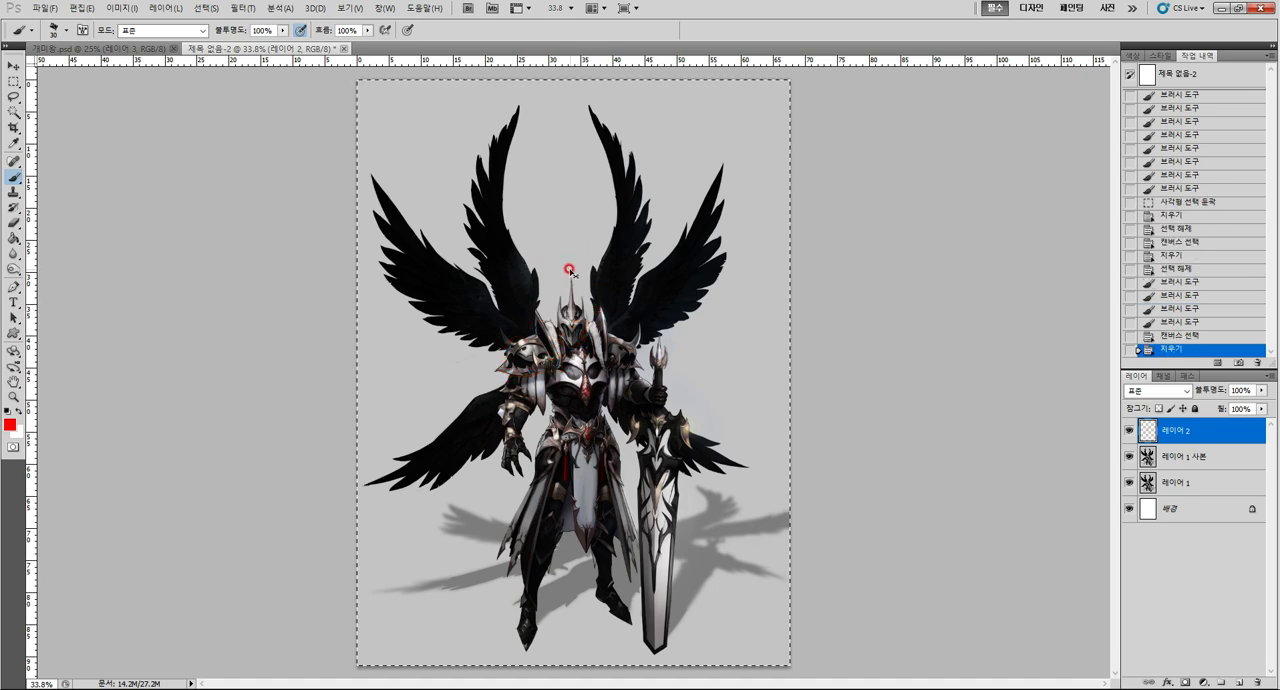
key(ctrl+d)
Sketch the left shoulder armor's collar, round plate and hanging upper-arm plates in red, clear them from 레이어 2, and deselect.
key(z)
drag(572, 362, 626, 367)
key(b)
drag(632, 431, 619, 313)
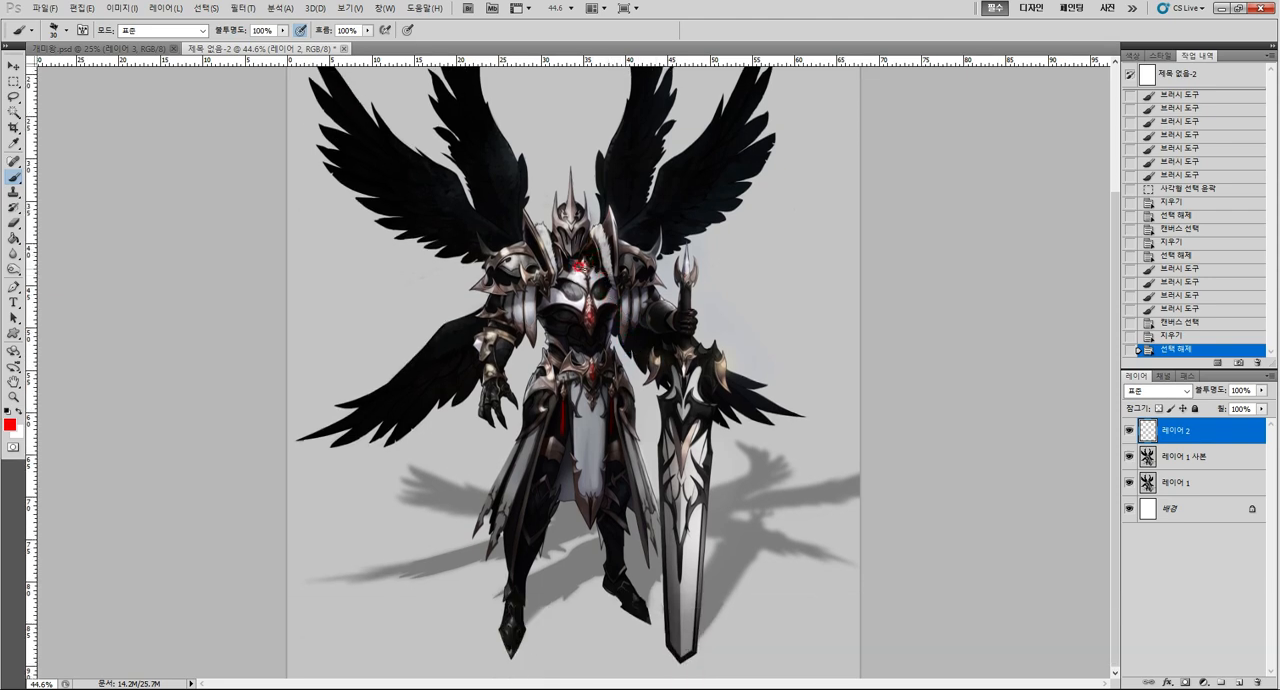
mouse_move(616, 266)
mouse_down()
mouse_move(488, 300)
mouse_move(505, 245)
mouse_move(538, 240)
mouse_move(539, 277)
mouse_move(487, 283)
mouse_move(530, 292)
mouse_move(529, 344)
mouse_move(499, 330)
mouse_move(491, 304)
mouse_move(518, 288)
mouse_up()
key(ctrl+a)
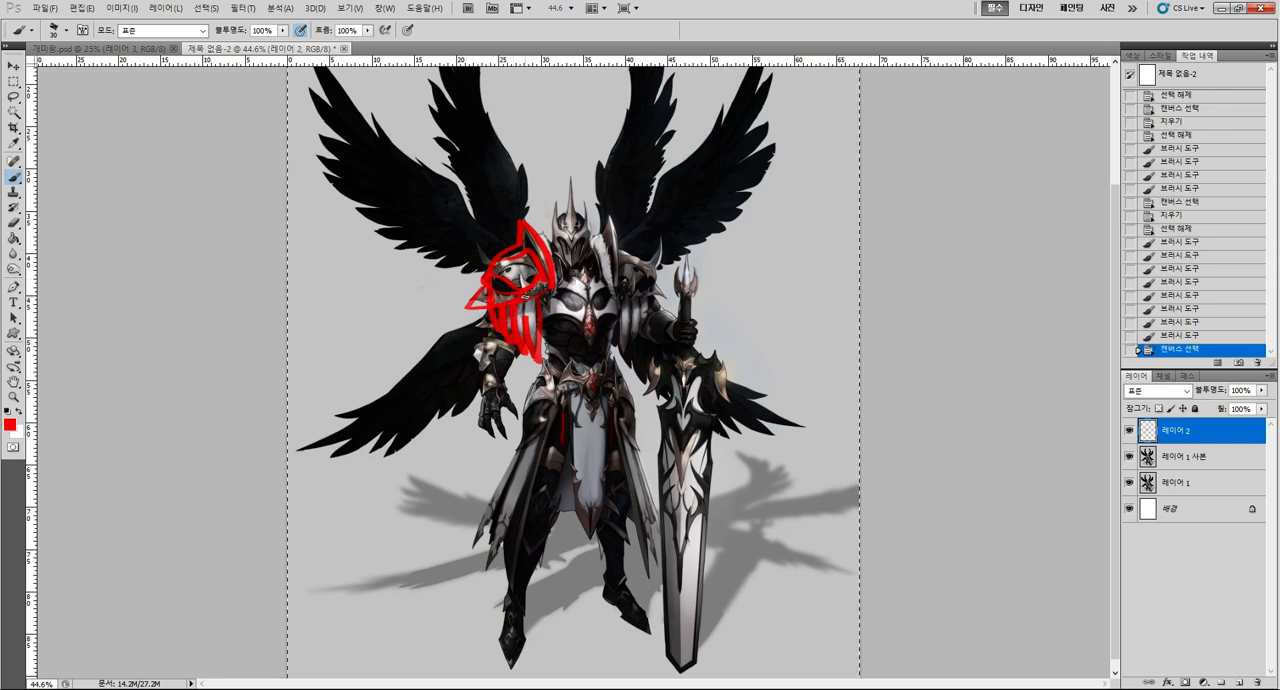
key(Delete)
key(ctrl+d)
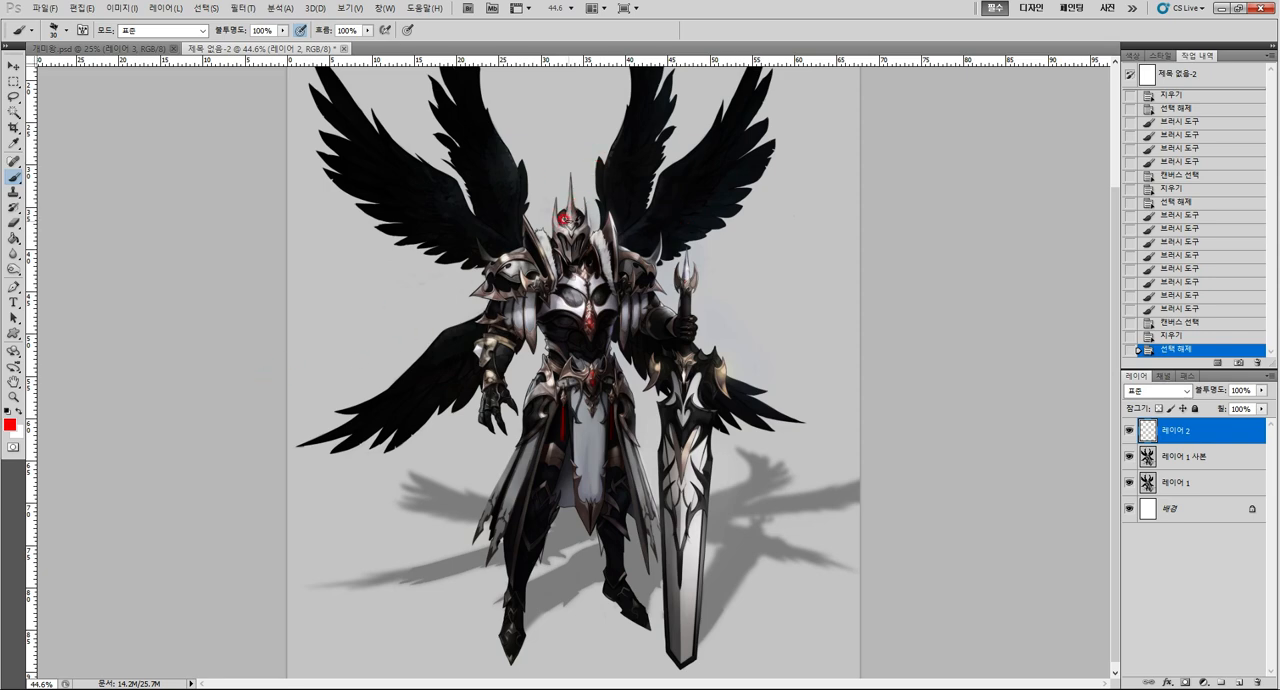
Draw a red stroke down over the helmet's face, clear it from 레이어 2, and deselect.
mouse_move(562, 230)
mouse_down()
mouse_move(562, 185)
mouse_move(576, 212)
mouse_move(584, 196)
mouse_move(588, 225)
mouse_move(552, 236)
mouse_move(612, 226)
mouse_move(562, 273)
mouse_up()
key(z)
key(ctrl+a)
key(Delete)
key(b)
key(ctrl+d)
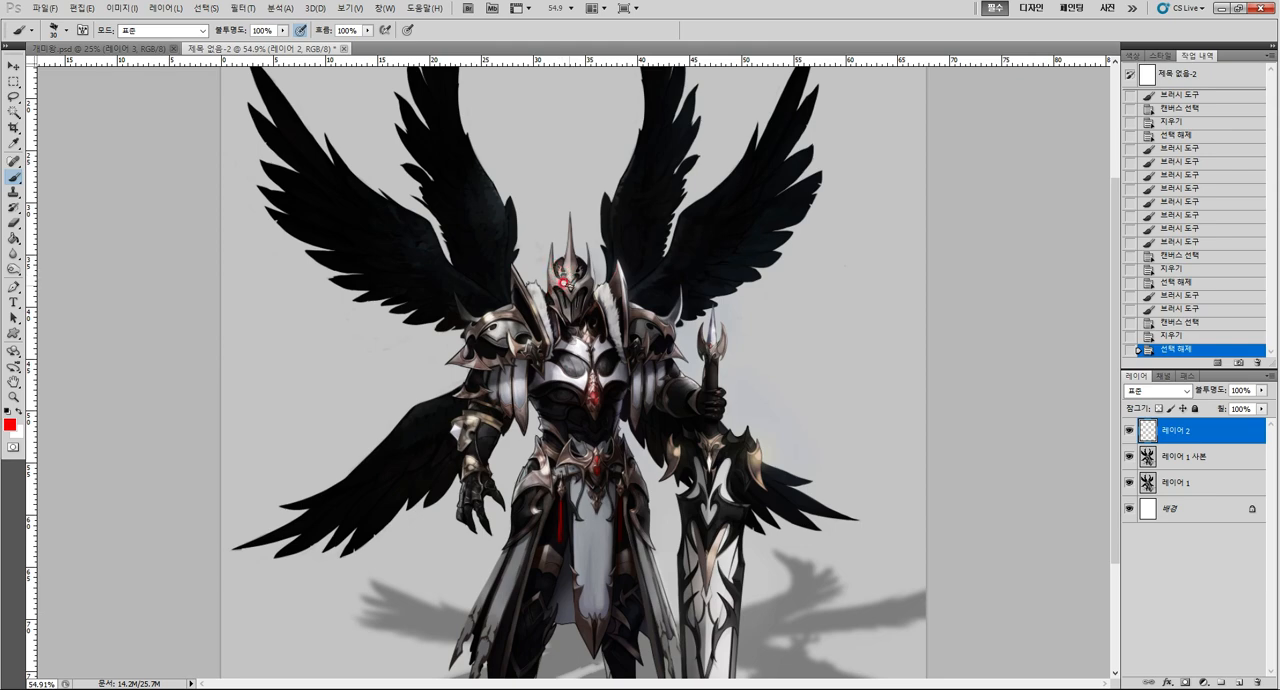
Trace the helmet's two side horns in red, clear the strokes from 레이어 2, and deselect.
mouse_move(552, 243)
mouse_down()
mouse_move(550, 267)
mouse_move(568, 219)
mouse_move(582, 282)
mouse_up()
drag(590, 234, 582, 285)
key(ctrl+a)
key(Delete)
key(ctrl+d)
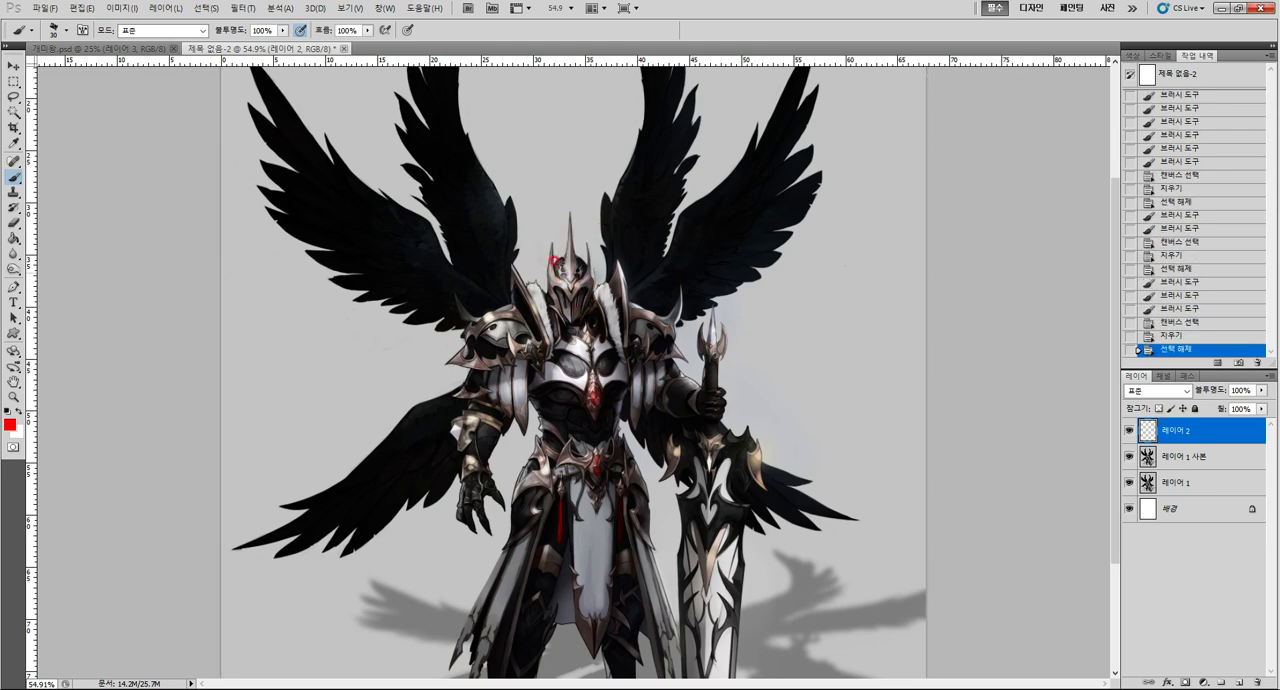
Sample the light grey of the helmet's center spike and dab it beside the spike with the brush.
drag(610, 307, 612, 285)
key(z)
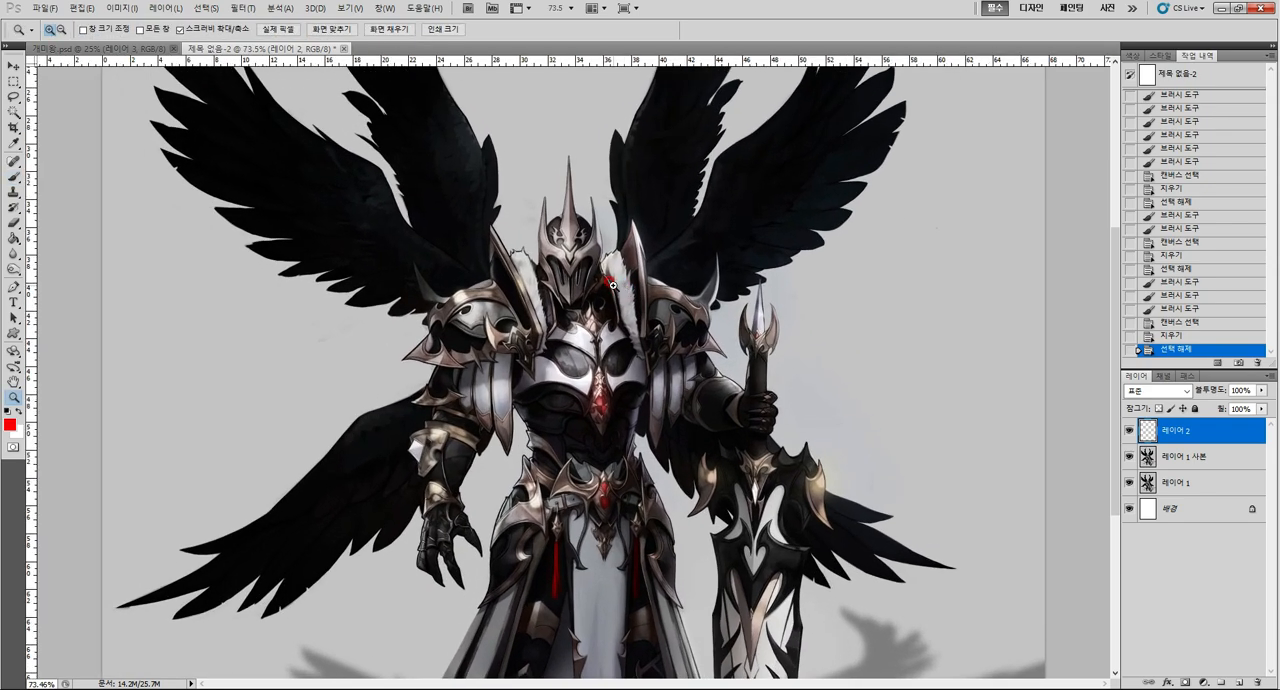
key(i)
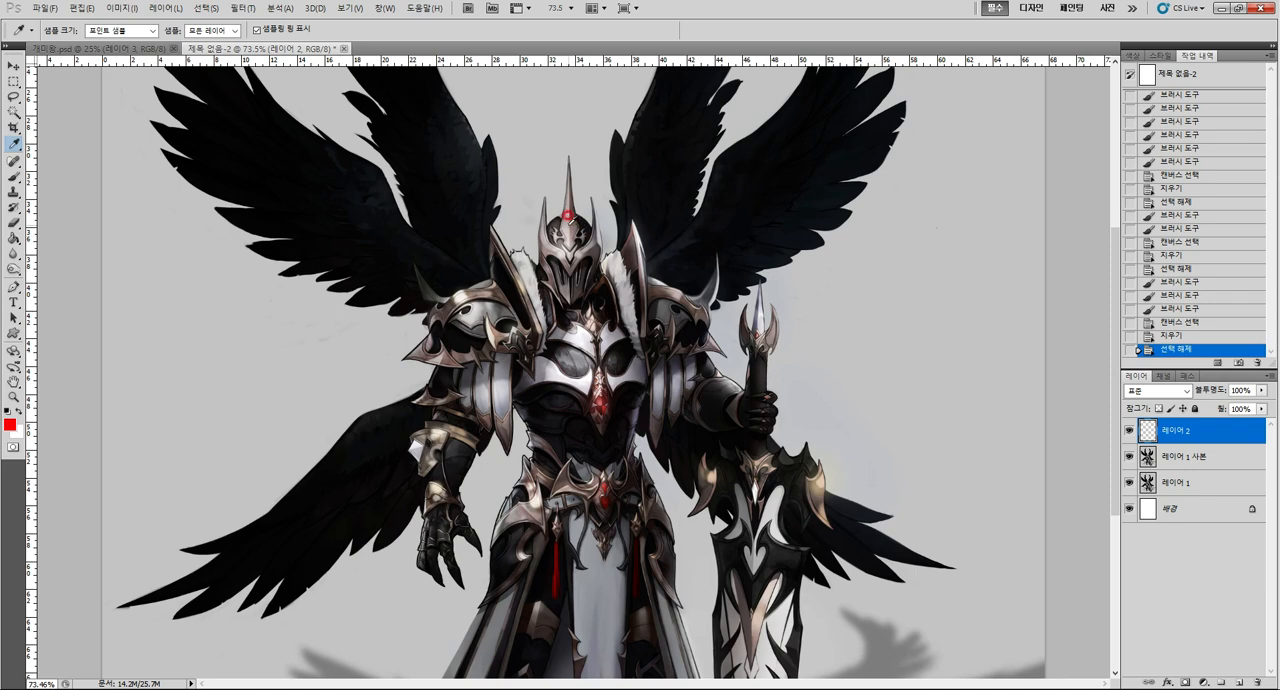
click(567, 220)
key(b)
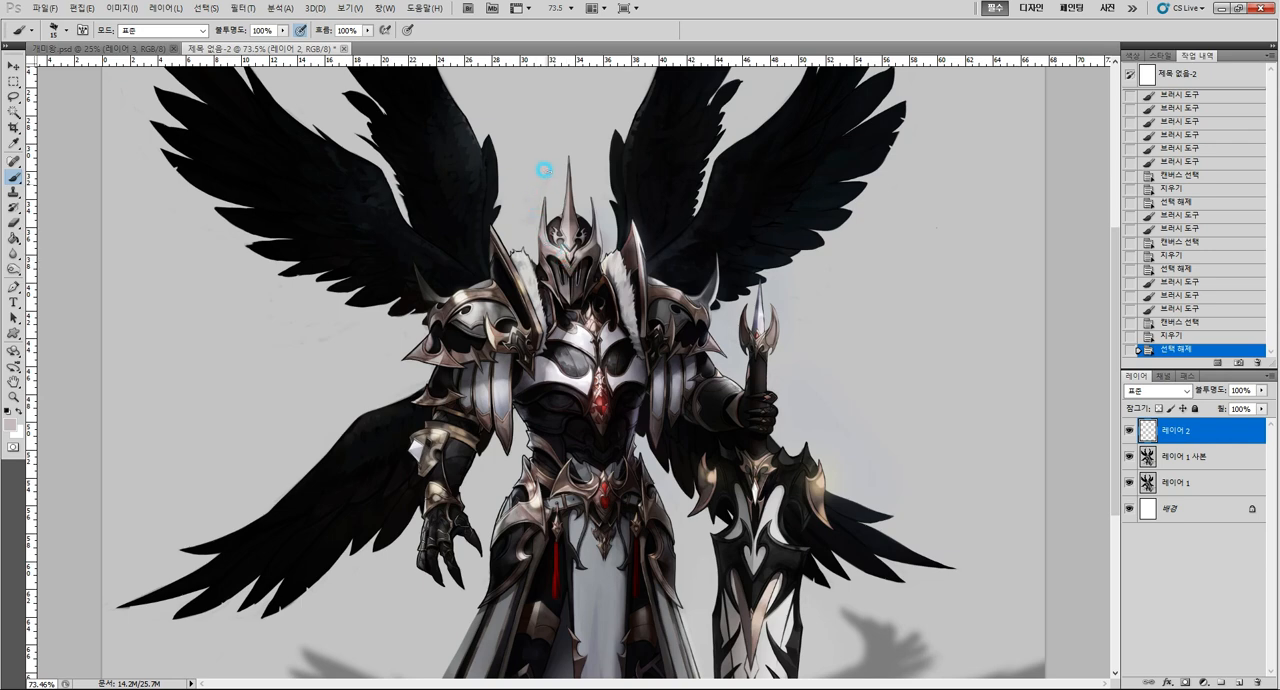
click(587, 226)
Sketch curved black horns on both sides of the helmet and a line along its center spike, and clear them from 레이어 2.
key(d)
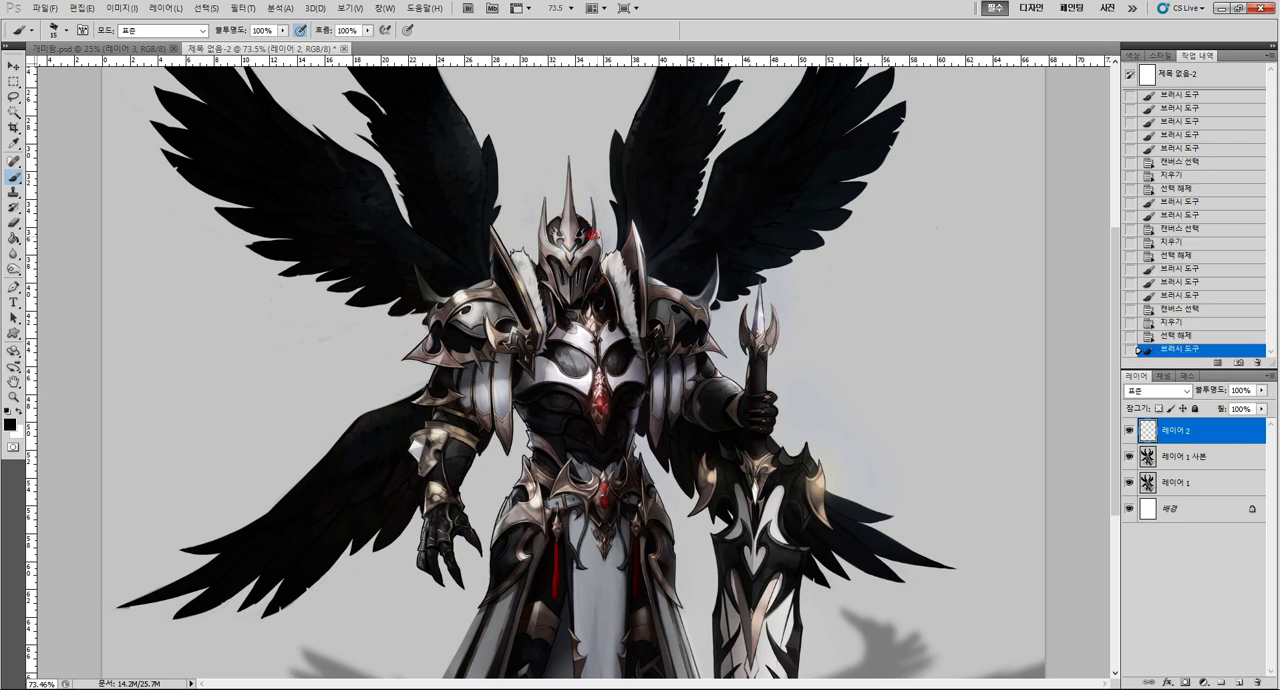
drag(595, 181, 604, 250)
mouse_move(539, 182)
mouse_down()
mouse_move(538, 212)
mouse_move(583, 238)
mouse_move(542, 245)
mouse_up()
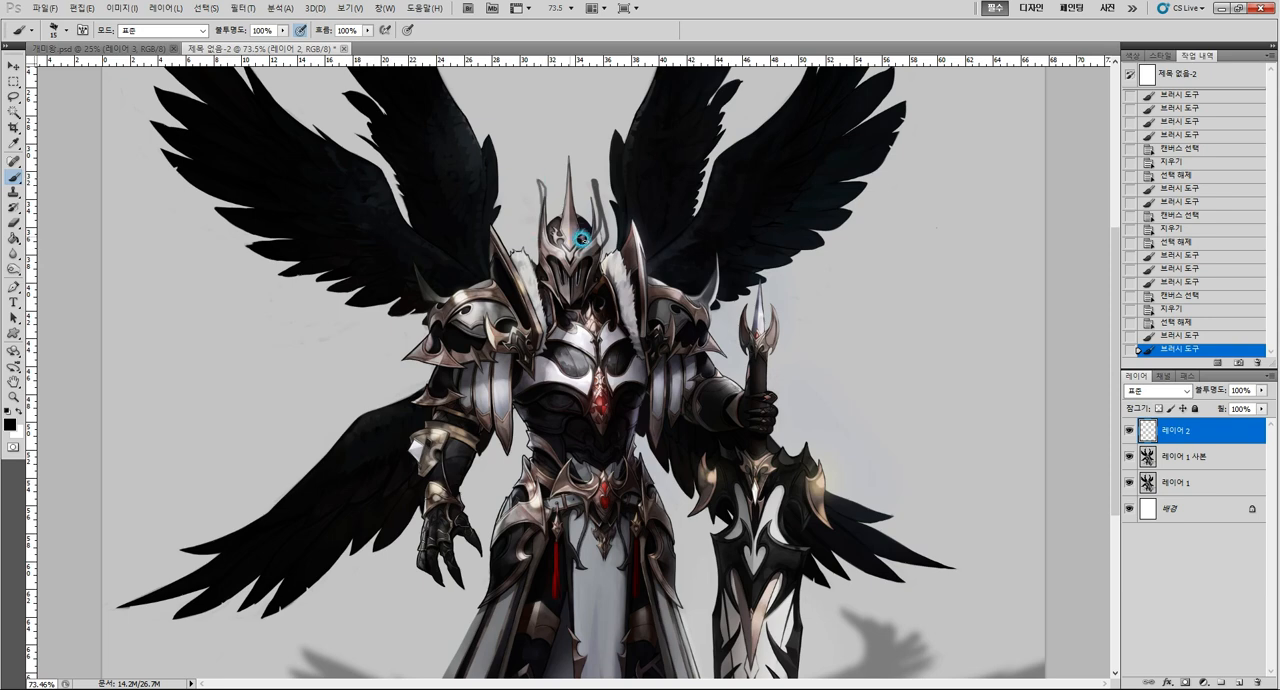
drag(570, 158, 574, 241)
key(ctrl+a)
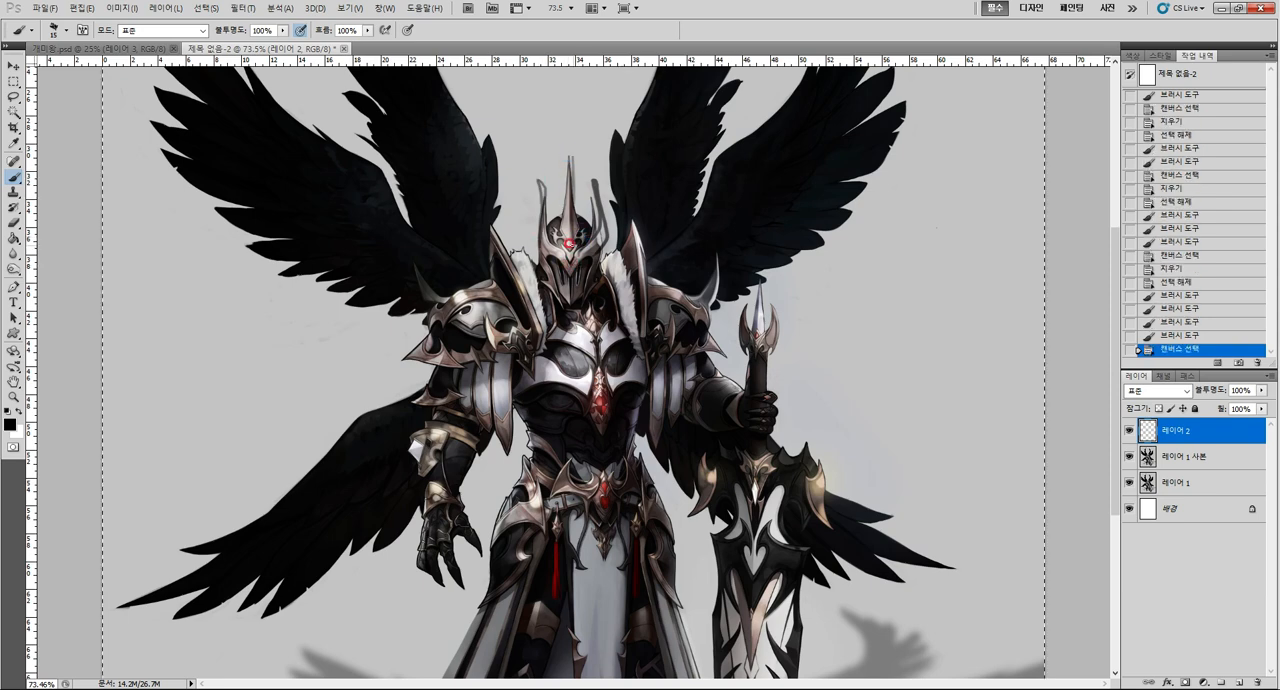
key(Delete)
key(ctrl+d)
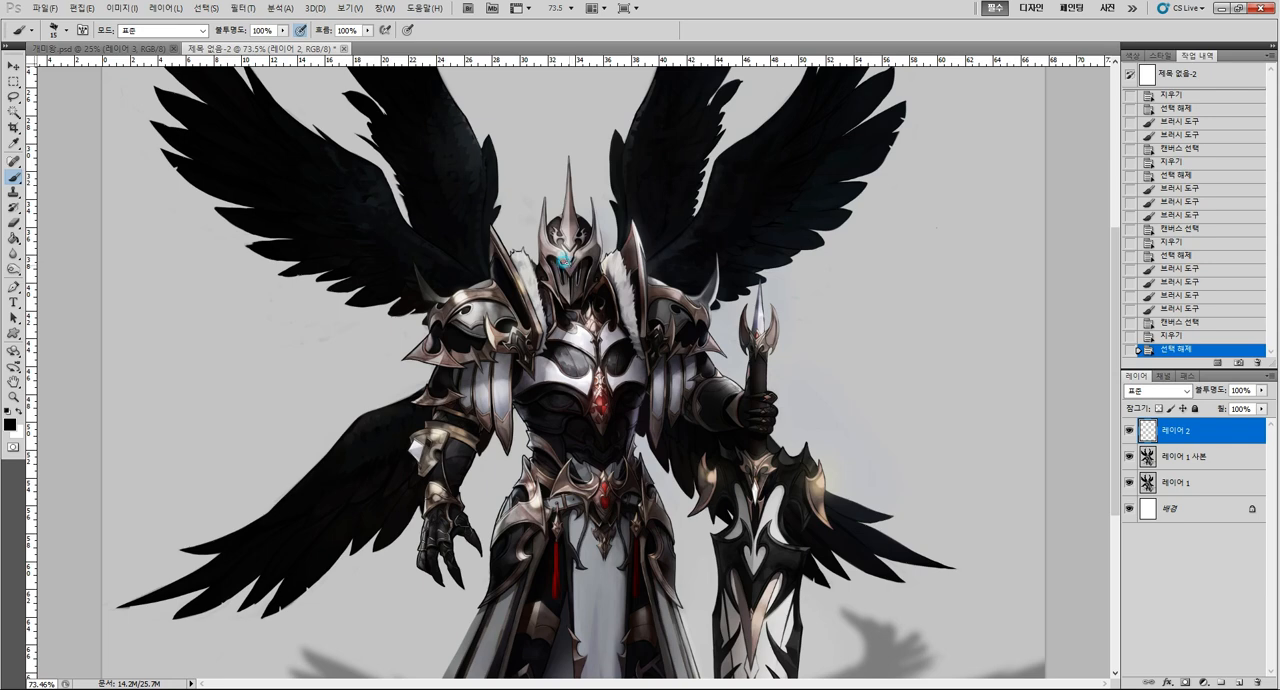
Sketch two tall black horn outlines rising from the helmet, and paint inside the left horn with a sampled color and larger brush.
mouse_move(531, 205)
mouse_down()
mouse_move(540, 236)
mouse_move(529, 102)
mouse_move(537, 162)
mouse_move(505, 242)
mouse_move(585, 256)
mouse_move(634, 226)
mouse_move(597, 206)
mouse_move(592, 128)
mouse_move(612, 228)
mouse_move(580, 238)
mouse_up()
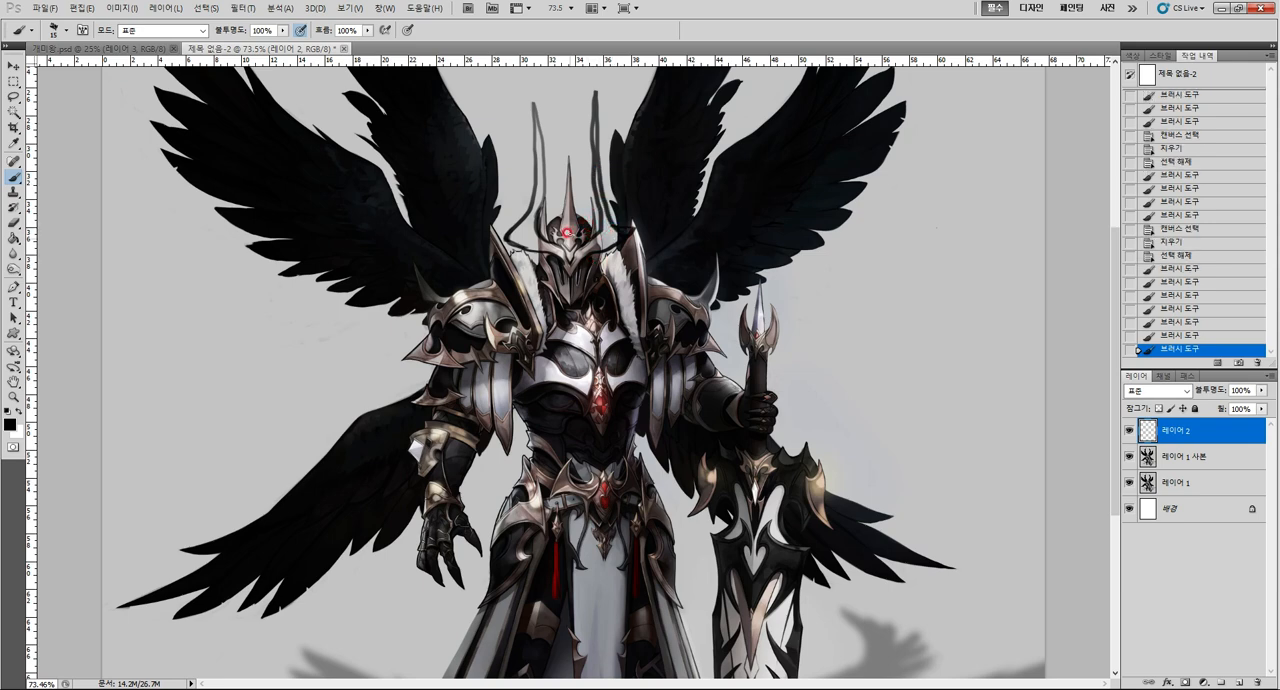
key(u)
key(i)
click(557, 169)
key(b)
key(bracketright)
drag(544, 198, 541, 228)
mouse_move(543, 226)
mouse_down()
mouse_move(591, 216)
mouse_move(515, 231)
mouse_move(541, 176)
mouse_up()
key(bracketright)
Fill both tall horns with a light grey sampled from the helmet.
key(i)
click(561, 248)
key(b)
drag(531, 122, 537, 205)
drag(590, 126, 604, 244)
Darken the edges and bases of both tall horns with black strokes, and touch up the left horn's base.
key(x)
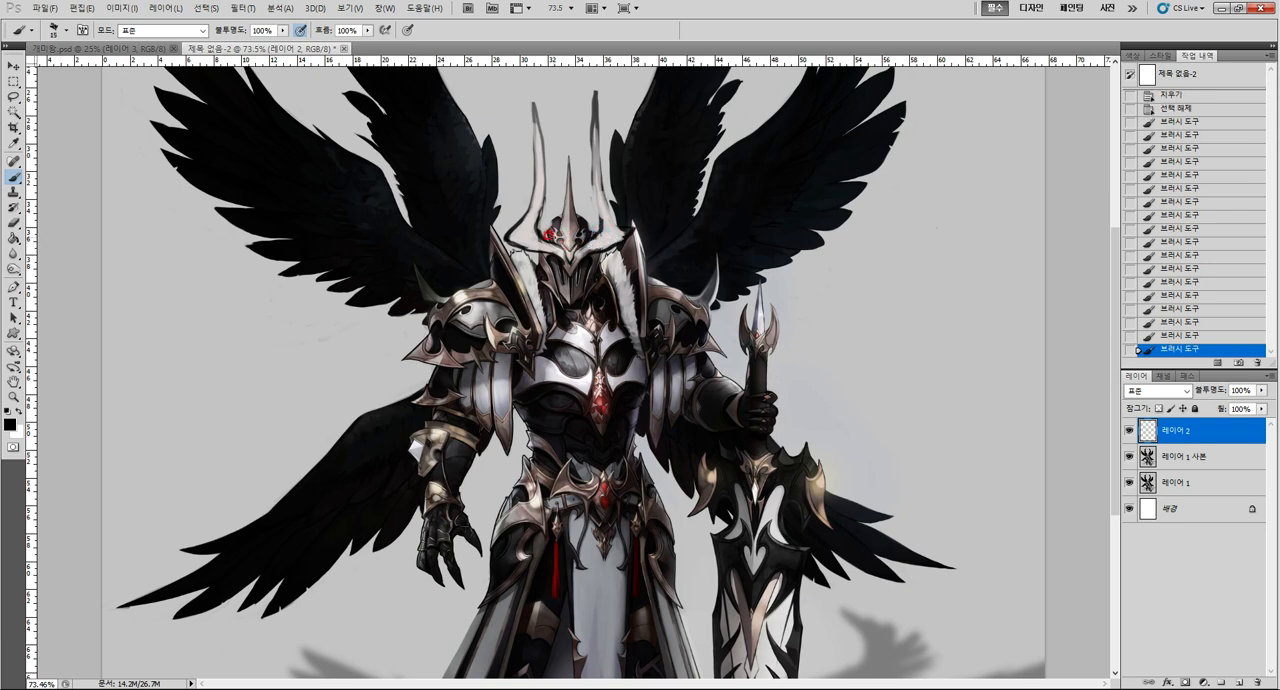
mouse_move(532, 226)
mouse_down()
mouse_move(531, 108)
mouse_move(540, 230)
mouse_up()
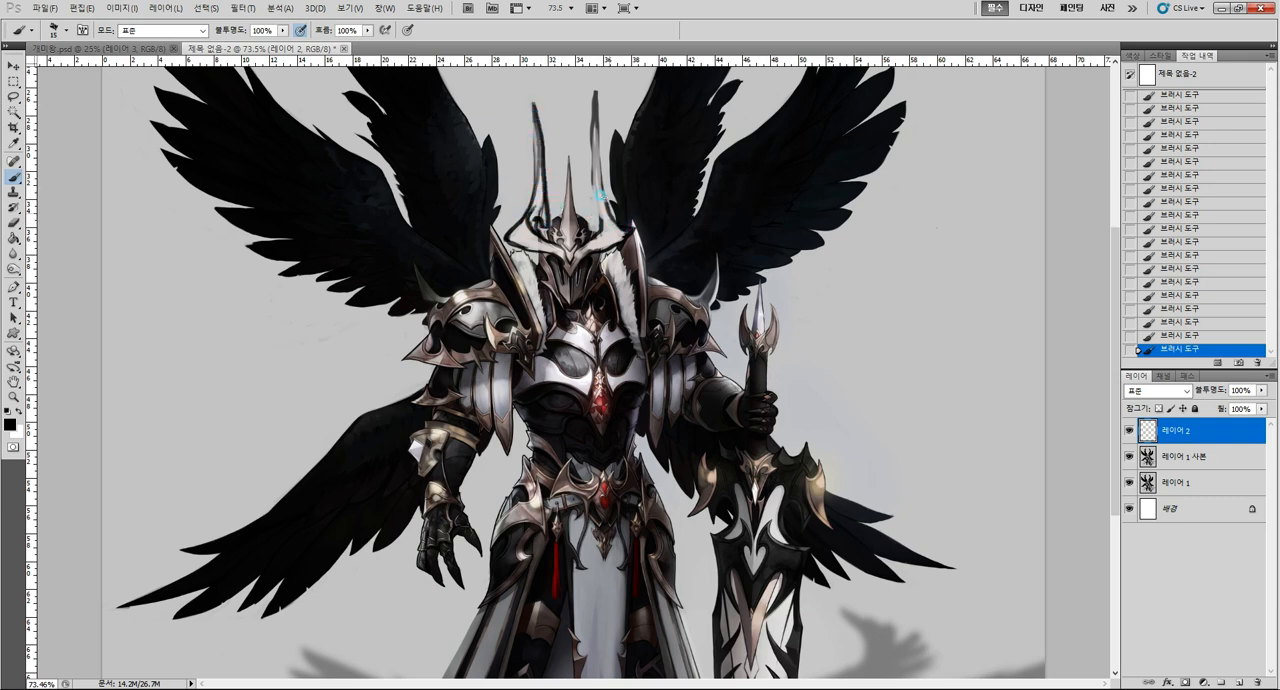
mouse_move(600, 200)
mouse_down()
mouse_move(586, 109)
mouse_move(586, 228)
mouse_move(602, 213)
mouse_up()
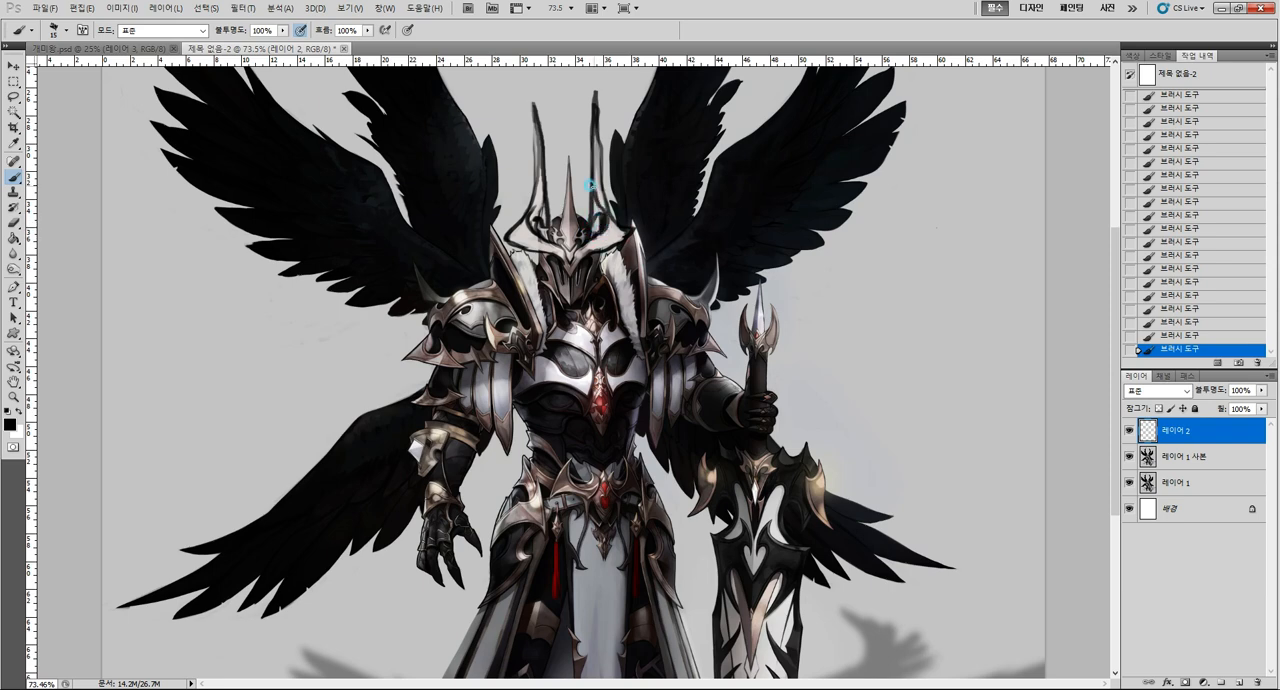
alt+click(537, 212)
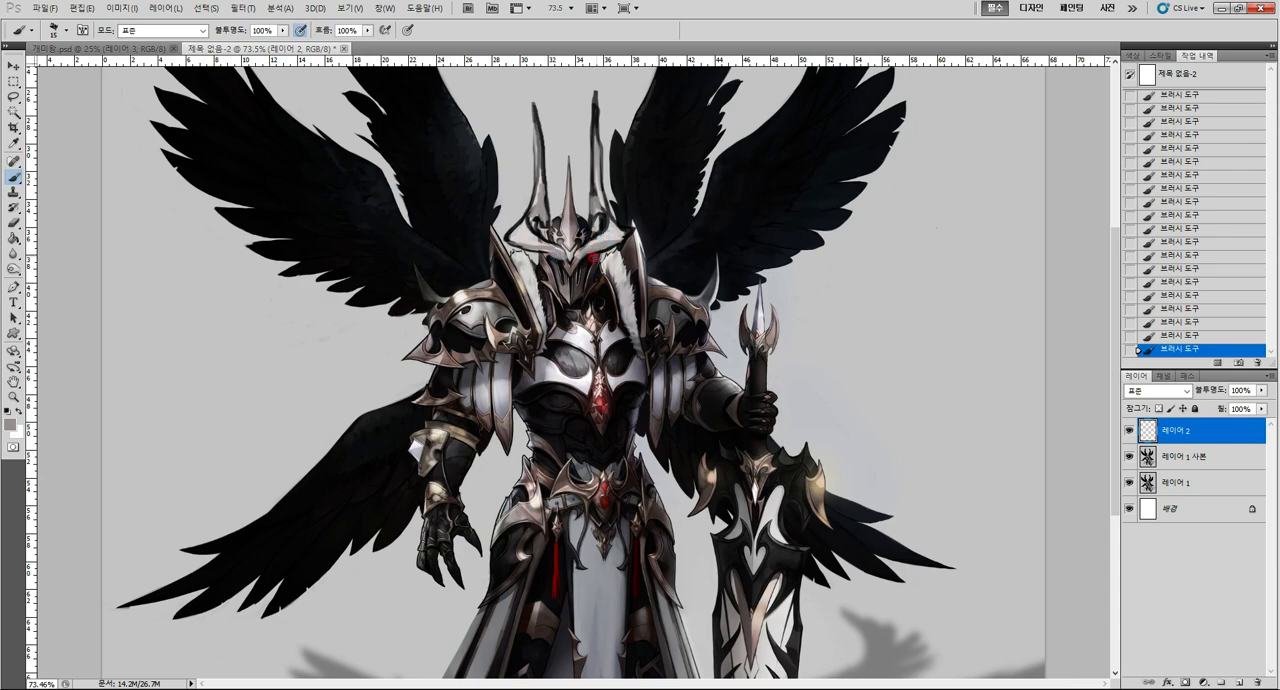
Paint light grey over the right tall horn and add a light dab on the left one.
key(z)
mouse_move(606, 284)
mouse_down()
mouse_move(586, 312)
mouse_move(602, 287)
mouse_move(574, 264)
mouse_move(596, 266)
mouse_up()
key(b)
alt+click(579, 174)
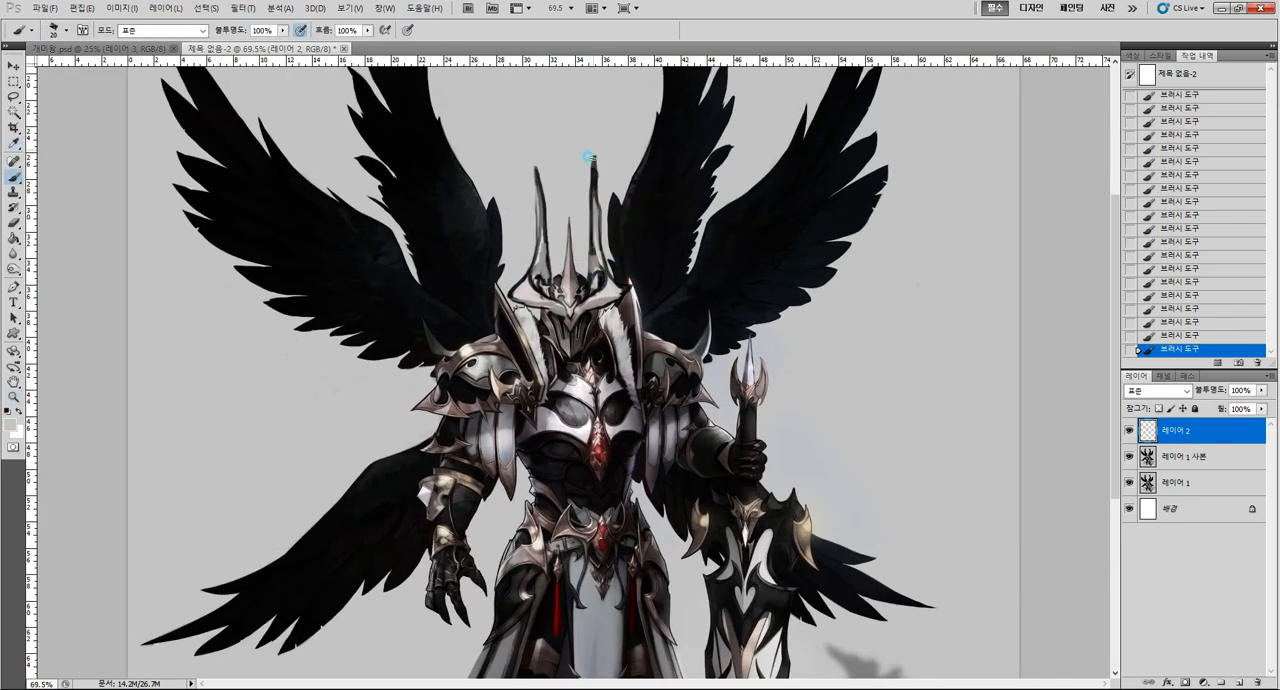
drag(590, 158, 594, 229)
alt+click(541, 251)
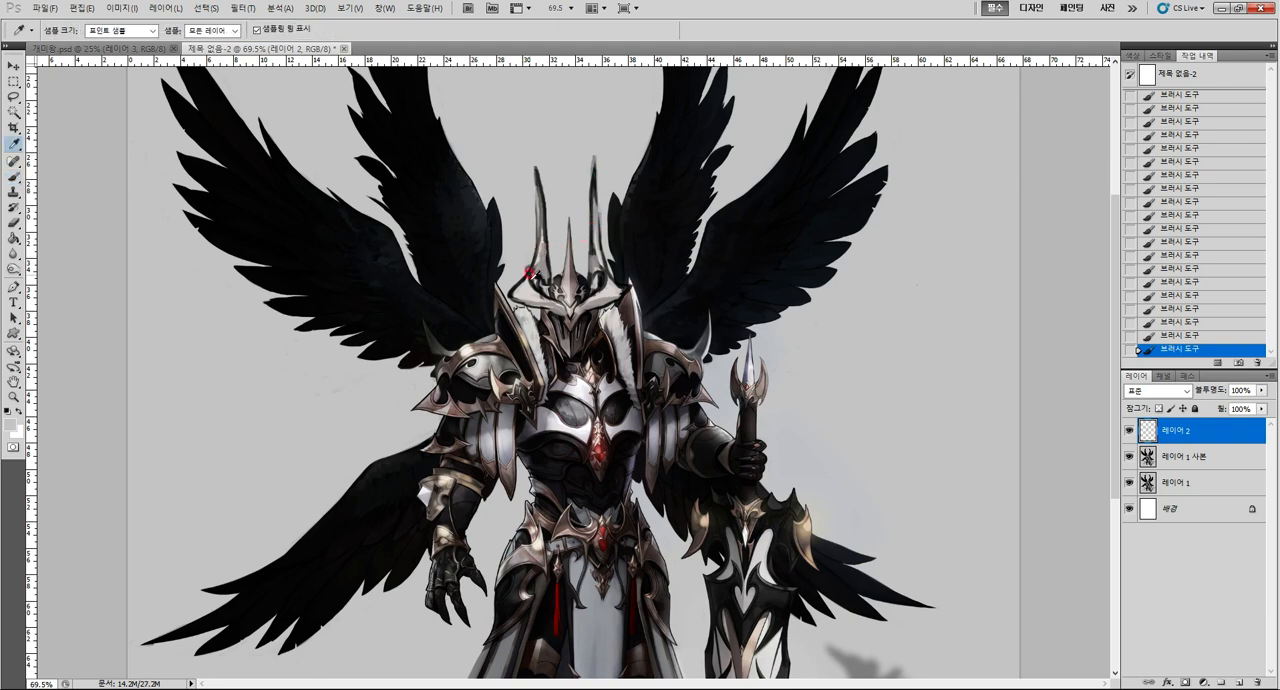
Refine the tips of both tall horns with a size 10 brush, undoing one dab at the left horn's base.
key(bracketleft)
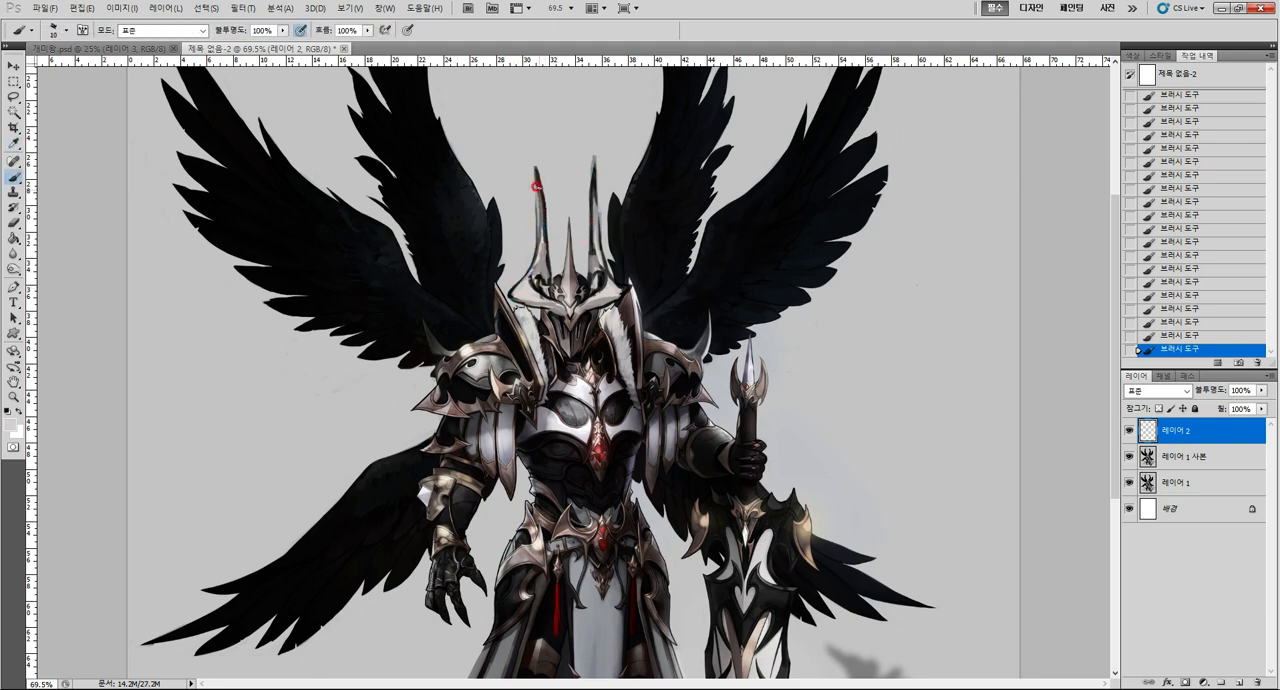
mouse_move(536, 186)
mouse_down()
mouse_move(527, 259)
mouse_move(553, 250)
mouse_move(511, 285)
mouse_move(537, 233)
mouse_move(532, 151)
mouse_move(542, 222)
mouse_move(579, 211)
mouse_move(528, 262)
mouse_move(536, 165)
mouse_up()
alt+click(530, 268)
key(ctrl+z)
mouse_move(541, 163)
mouse_down()
mouse_move(551, 278)
mouse_move(591, 172)
mouse_move(609, 271)
mouse_move(594, 198)
mouse_up()
On 레이어 1 사본, lasso the two upper-left wings and copy them onto a new layer.
key(z)
mouse_move(621, 311)
mouse_down()
mouse_move(583, 346)
mouse_move(605, 320)
mouse_up()
click(1189, 455)
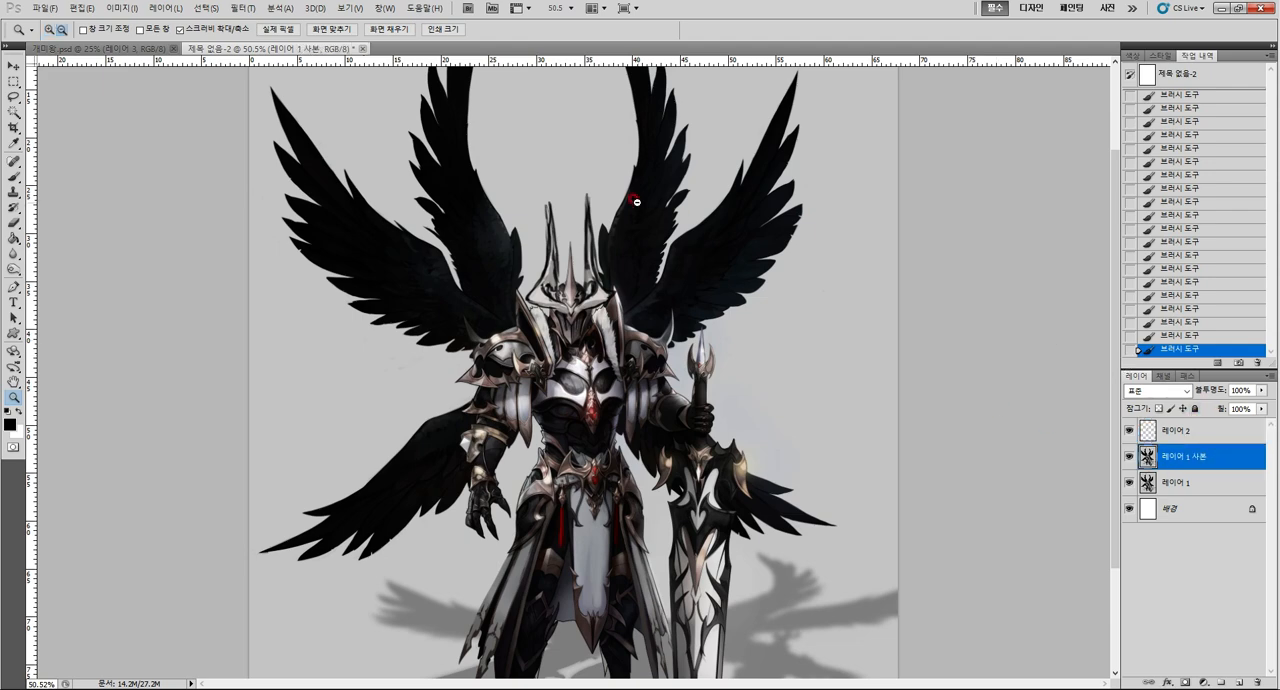
mouse_move(623, 195)
mouse_down()
mouse_move(597, 237)
mouse_move(547, 153)
mouse_move(450, 150)
mouse_move(388, 245)
mouse_move(470, 358)
mouse_move(514, 345)
mouse_move(540, 300)
mouse_up()
key(l)
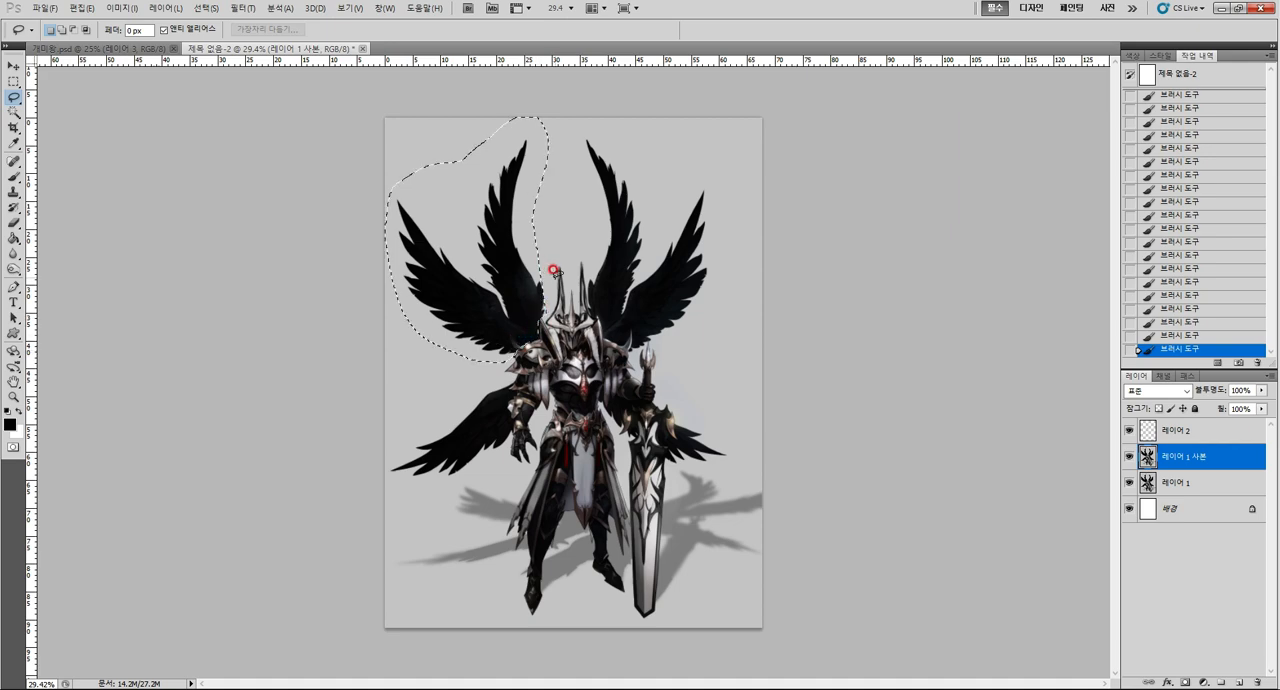
key(ctrl+c)
key(ctrl+v)
Enlarge the copied upper-left wings up and outward beyond the canvas corner with Free Transform.
key(ctrl+t)
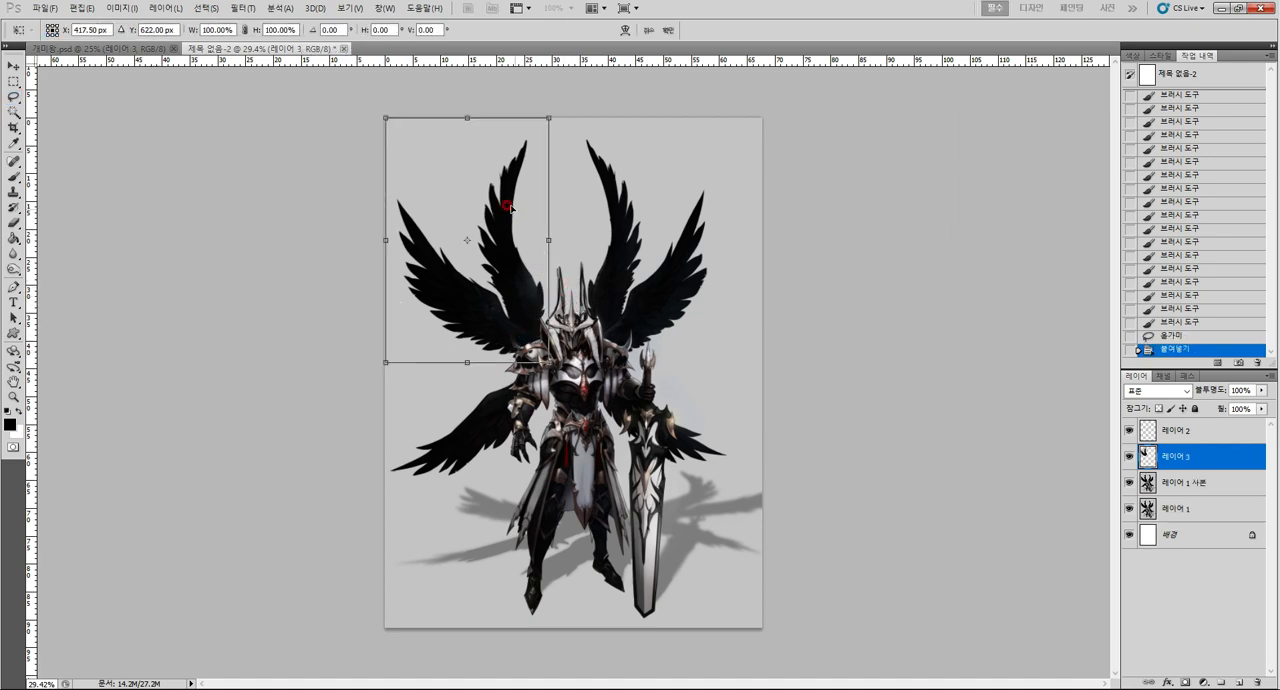
drag(384, 119, 328, 93)
drag(284, 70, 293, 78)
key(Return)
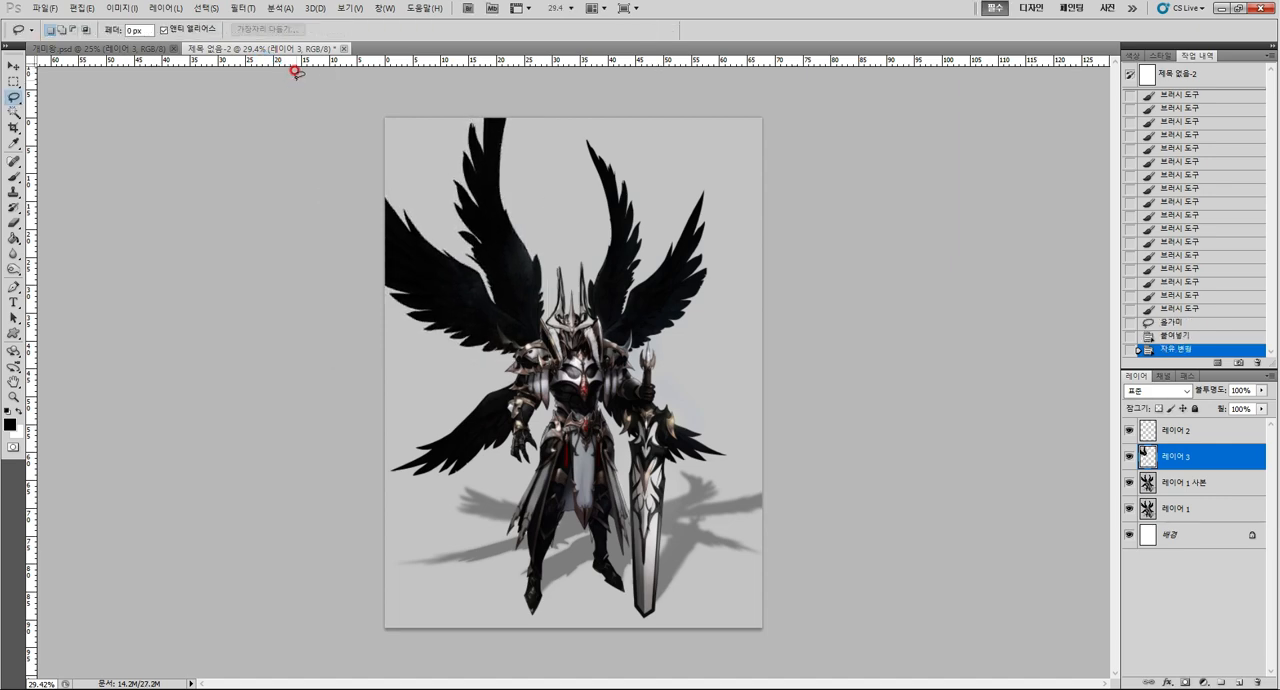
Try to extend the canvas to the left, top and right with the Crop tool, and undo the crop.
key(c)
drag(962, 670, 962, 670)
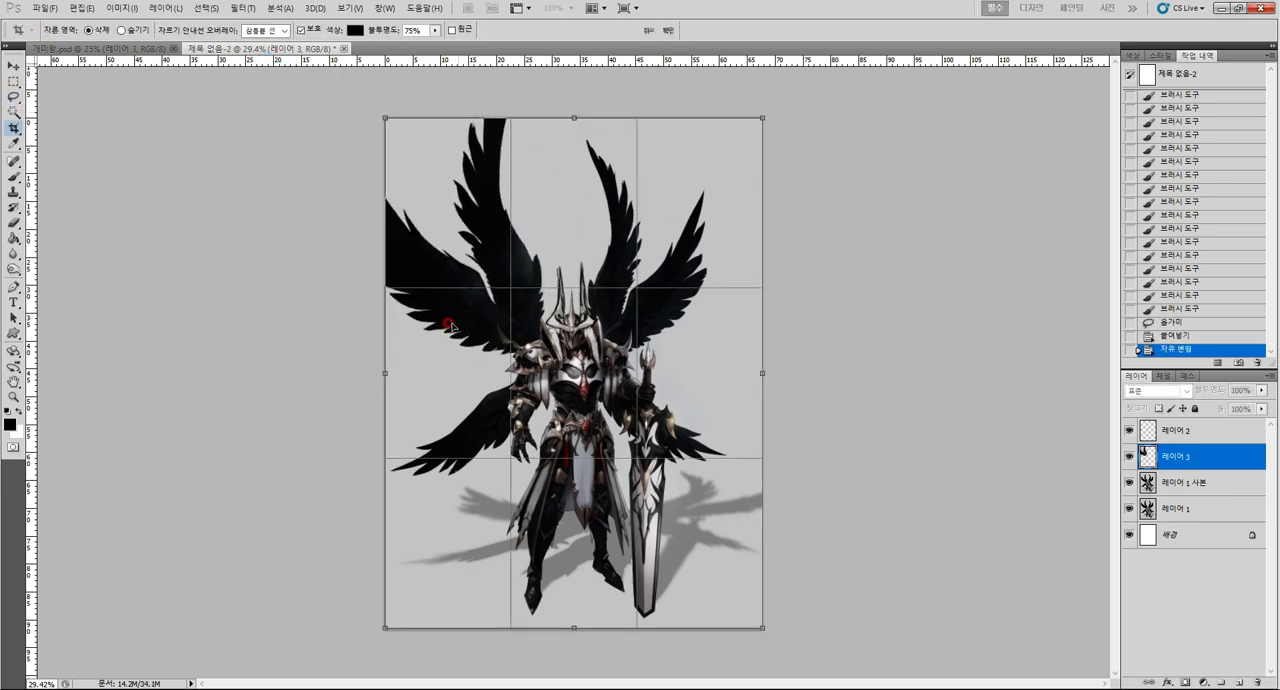
drag(384, 372, 283, 372)
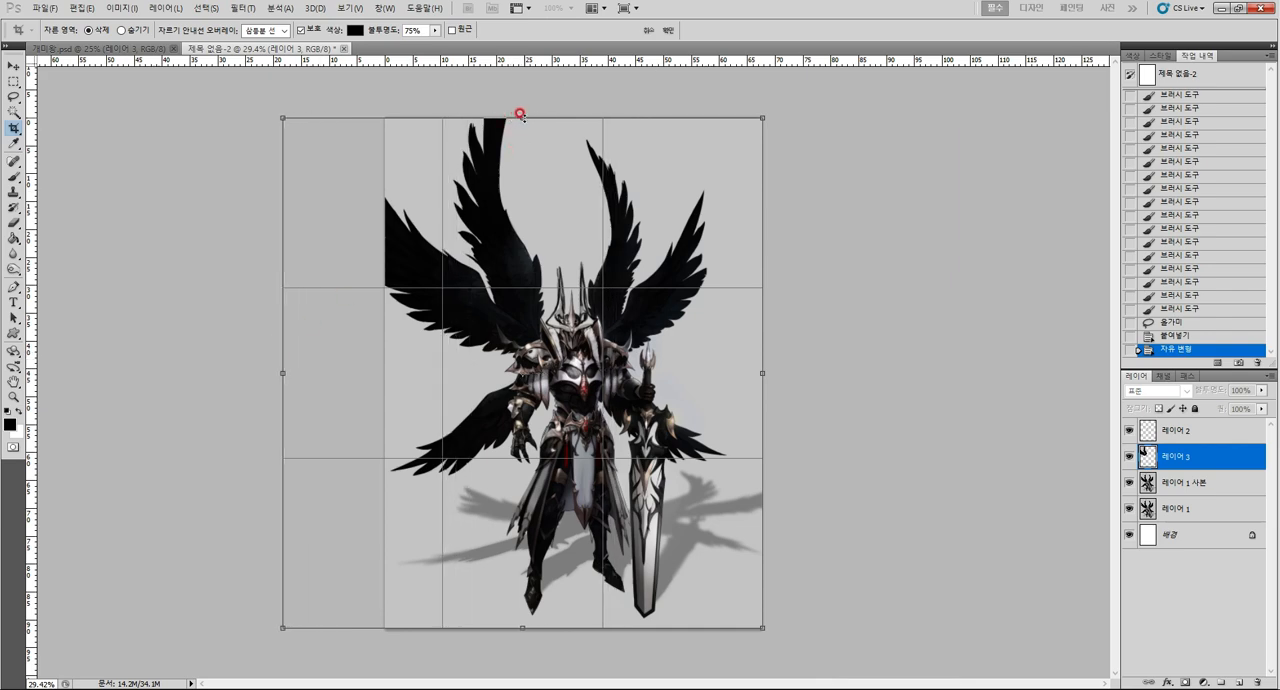
drag(520, 114, 521, 40)
drag(763, 330, 847, 326)
key(Return)
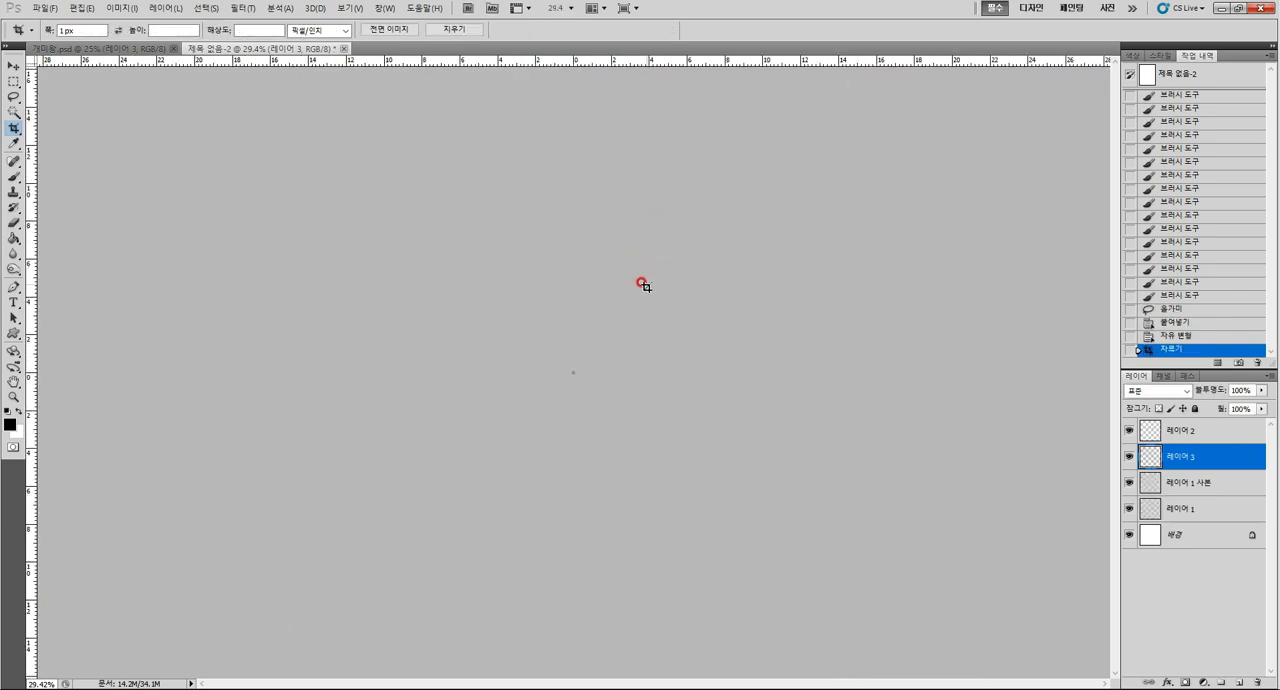
key(ctrl+z)
Resize the image to 2500 pixels wide and 3000 pixels high.
key(z)
drag(609, 366, 575, 344)
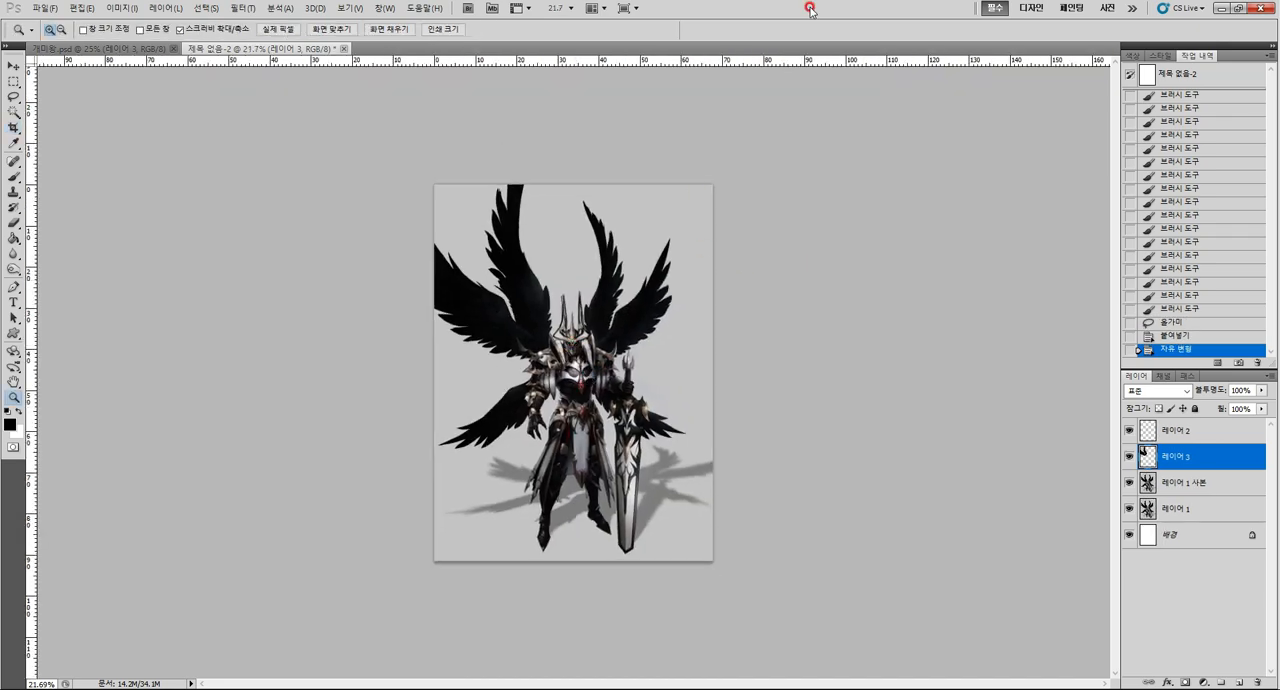
key(ctrl+alt+i)
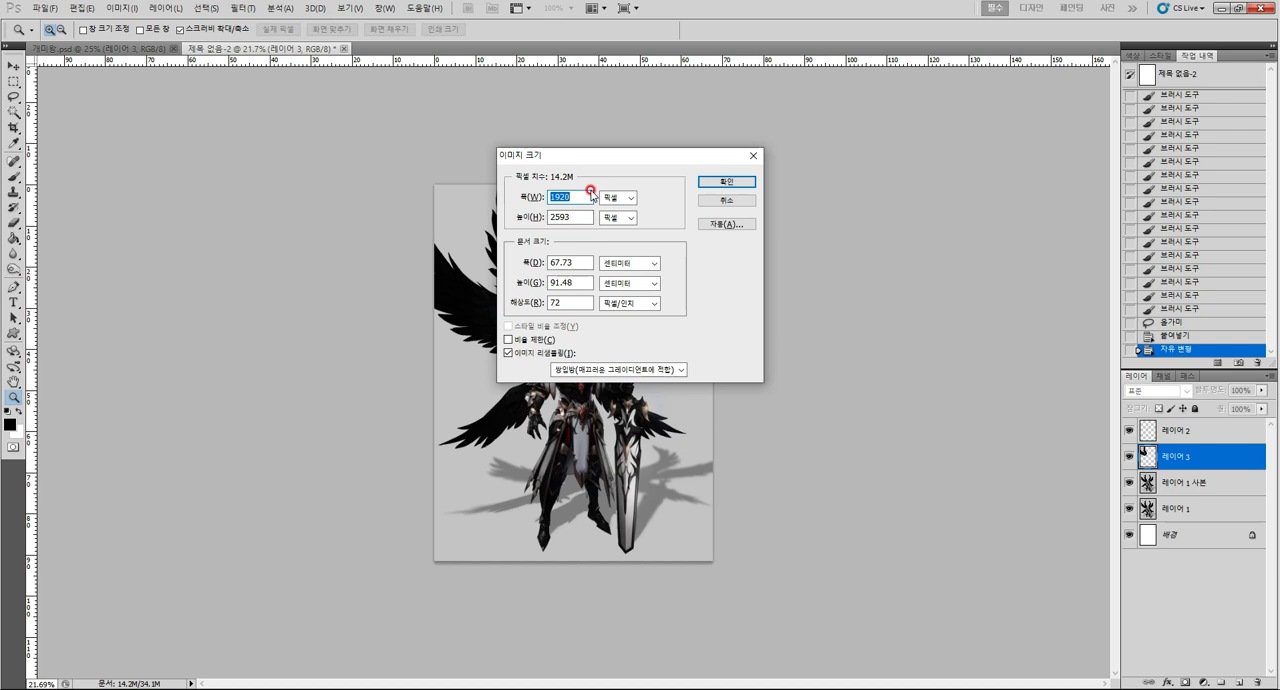
text(2500)
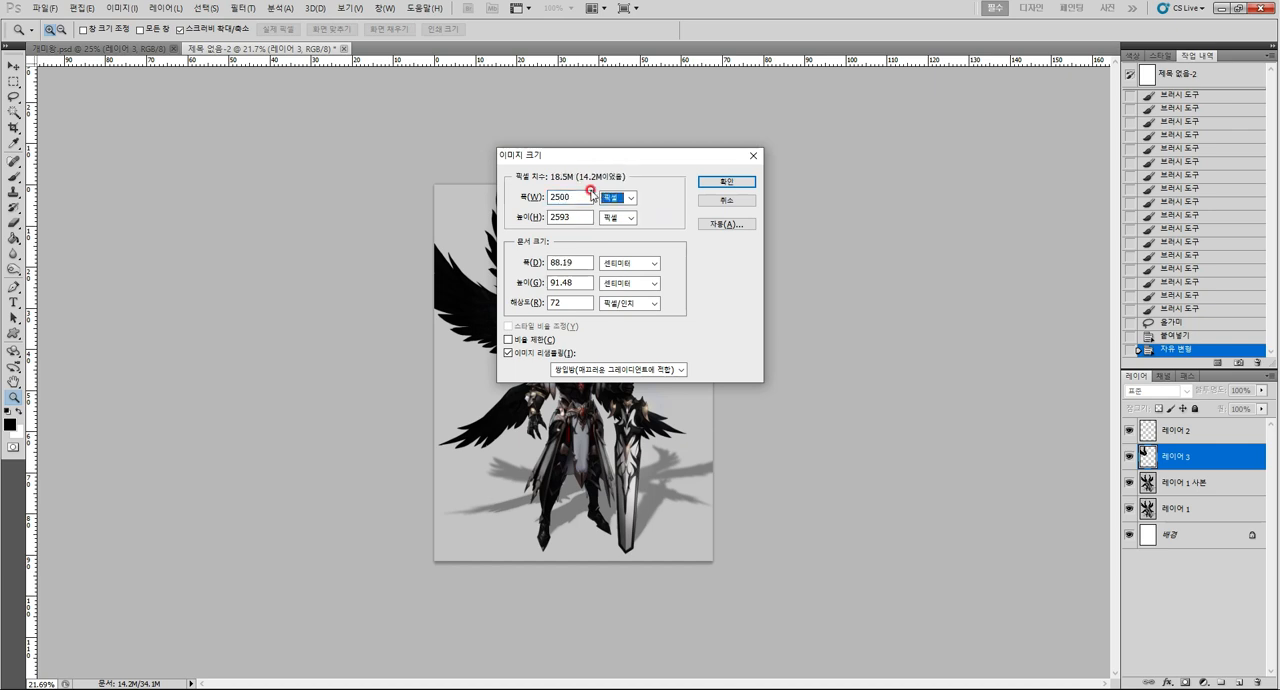
text(3000)
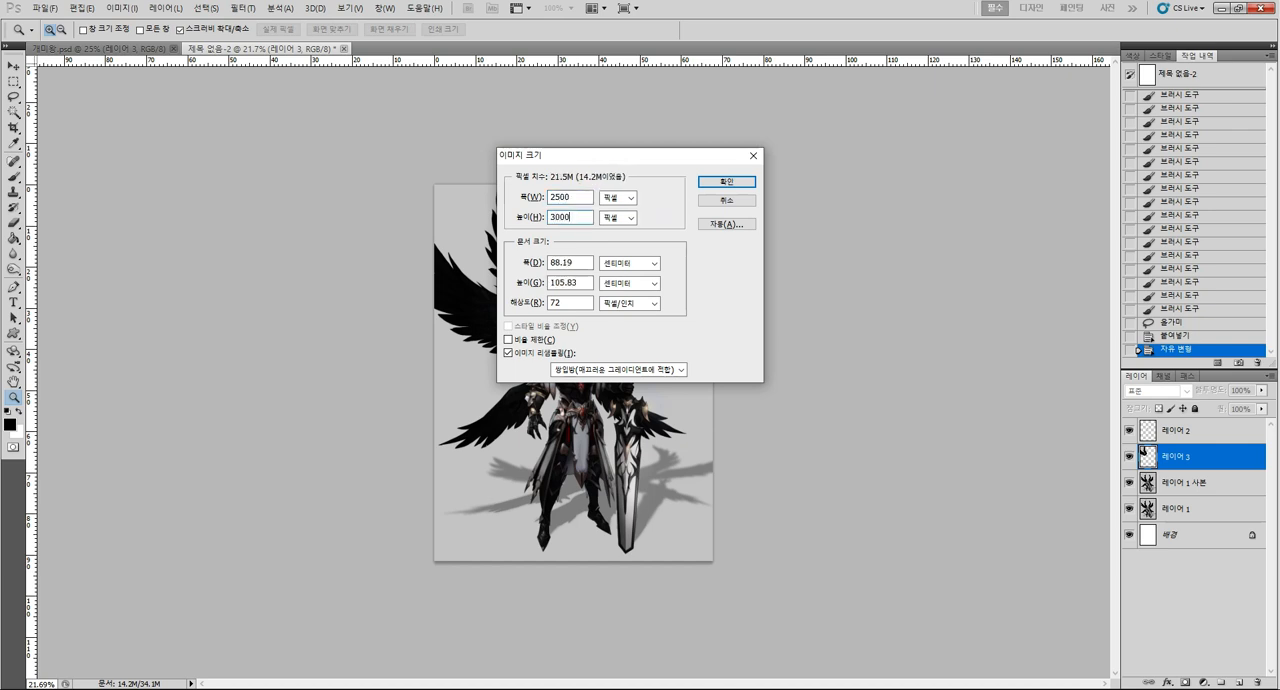
key(Return)
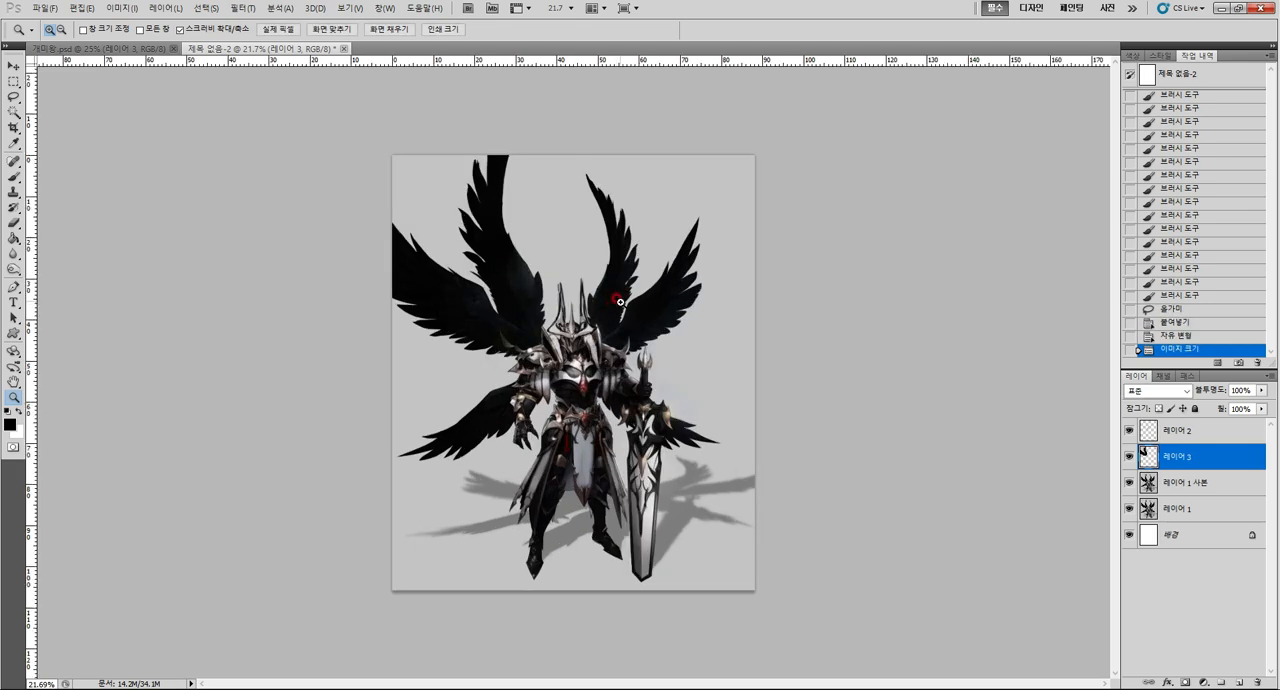
Undo the last image resize.
key(ctrl+z)
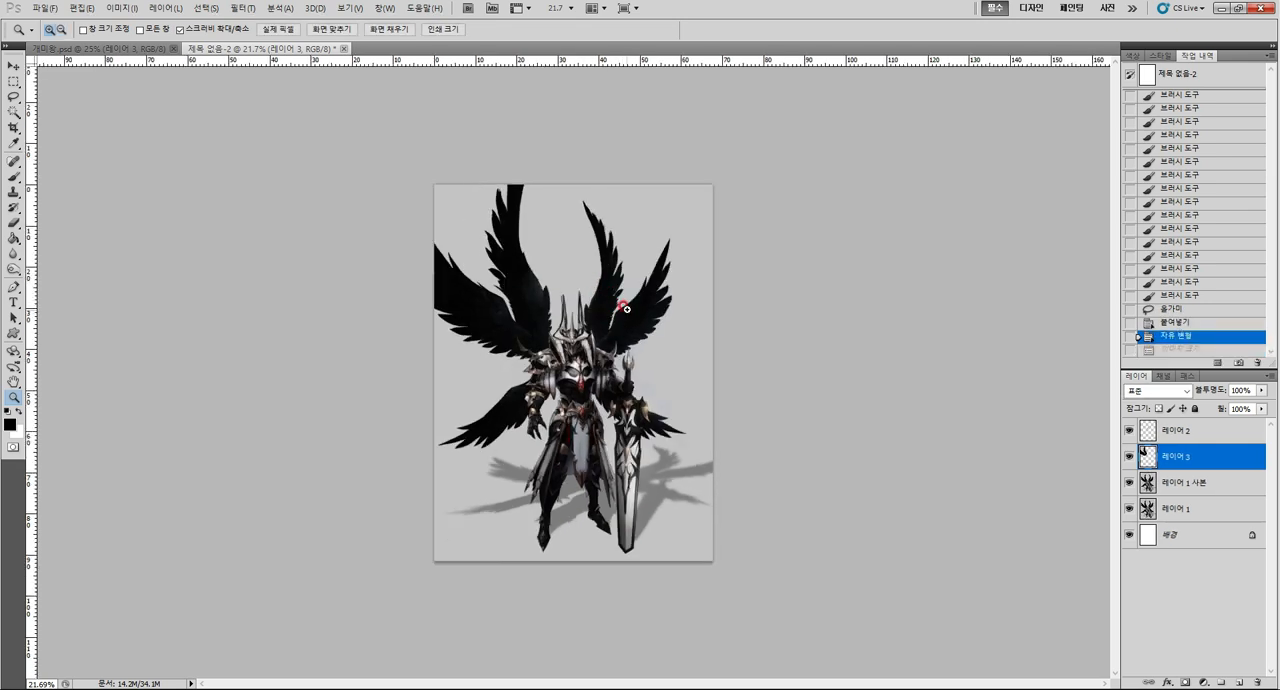
Try to extend the canvas beyond its upper and side edges with the Crop tool, and undo the crop.
key(c)
drag(395, 169, 734, 560)
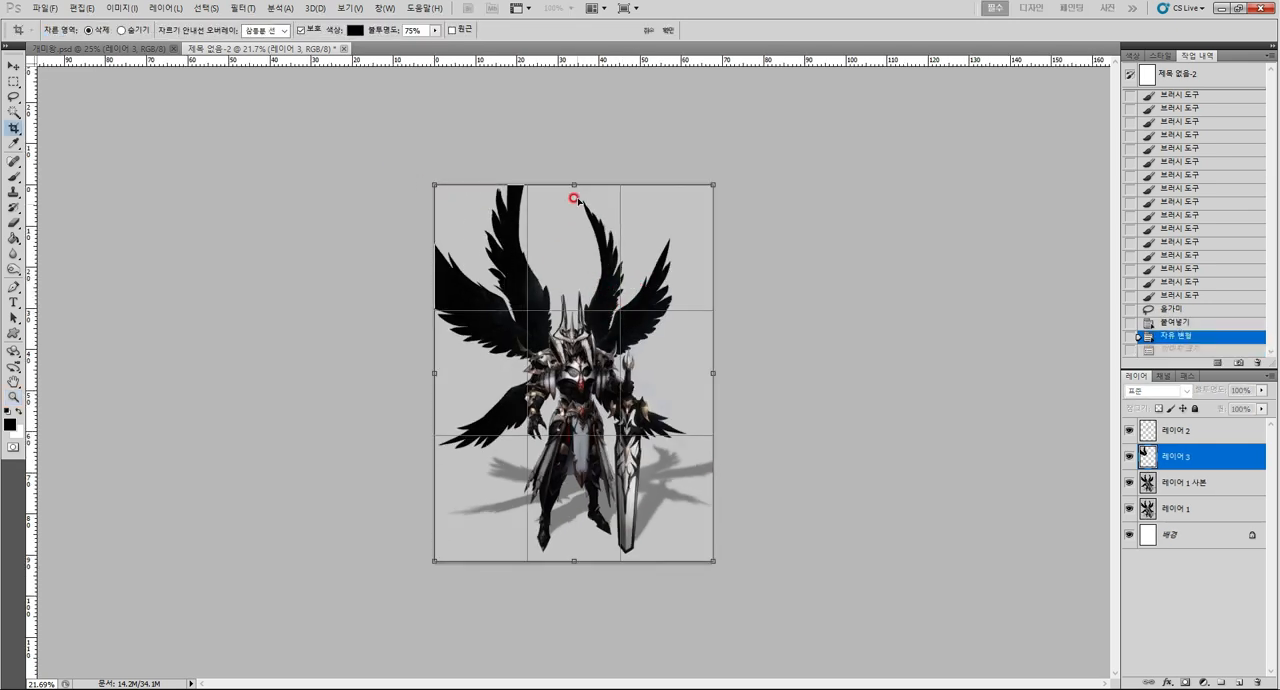
drag(574, 184, 564, 128)
key(Escape)
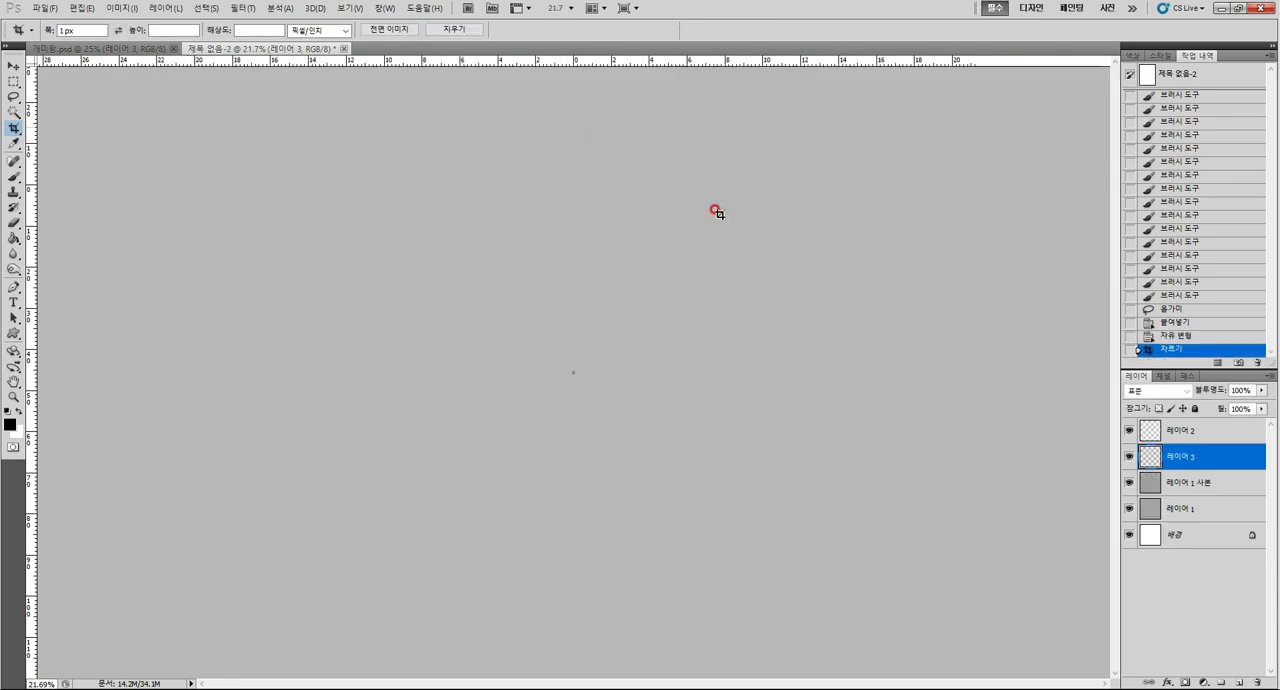
key(z)
mouse_move(573, 379)
mouse_down()
mouse_move(603, 380)
mouse_move(582, 374)
mouse_up()
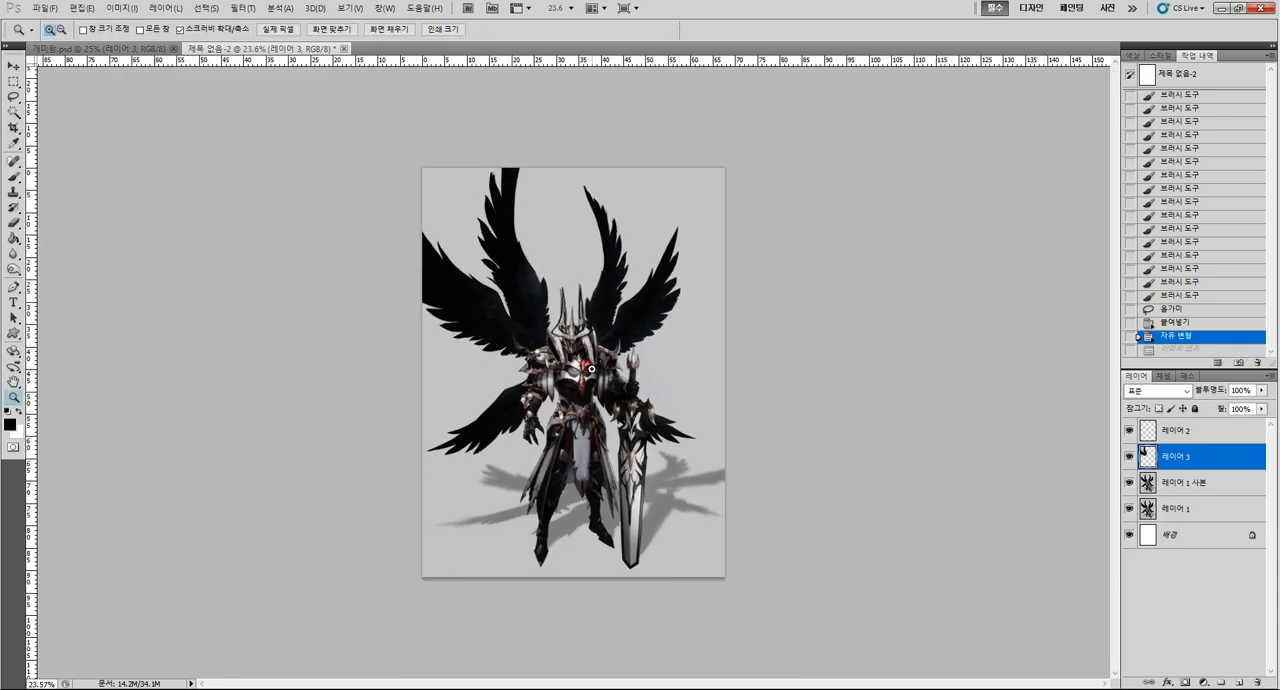
key(c)
drag(872, 654, 872, 654)
right_click(600, 433)
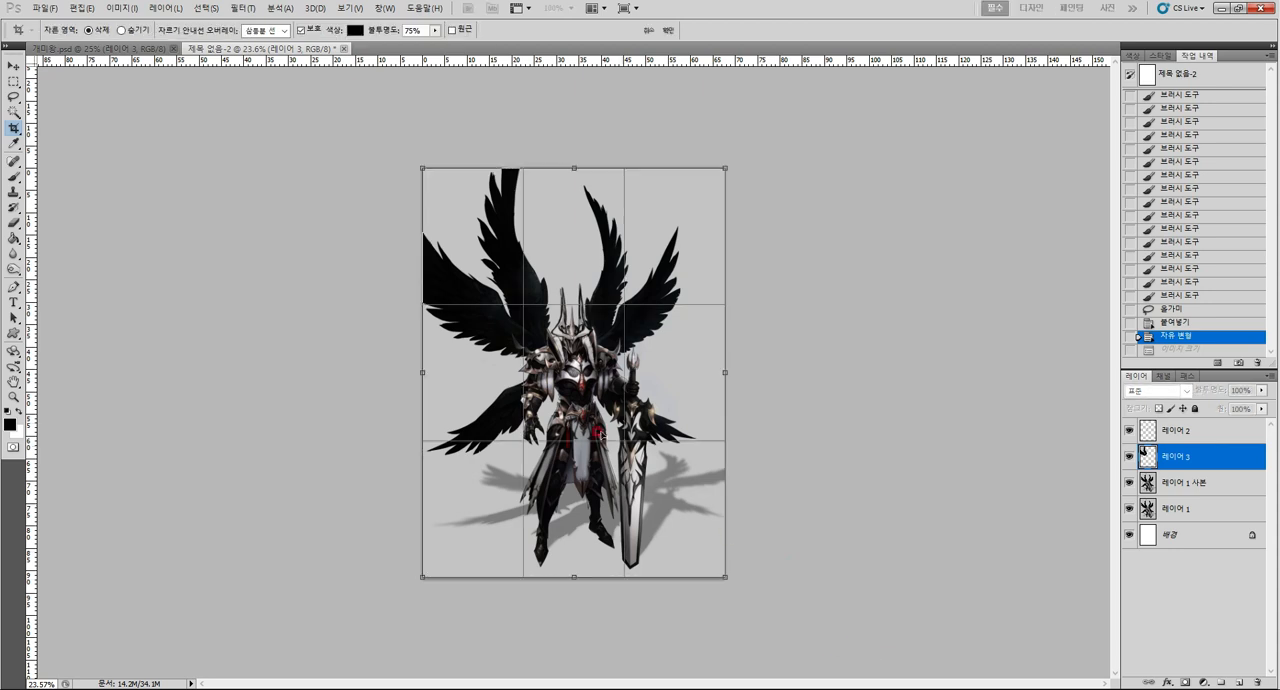
drag(422, 372, 381, 355)
drag(725, 372, 761, 362)
key(Return)
key(ctrl+z)
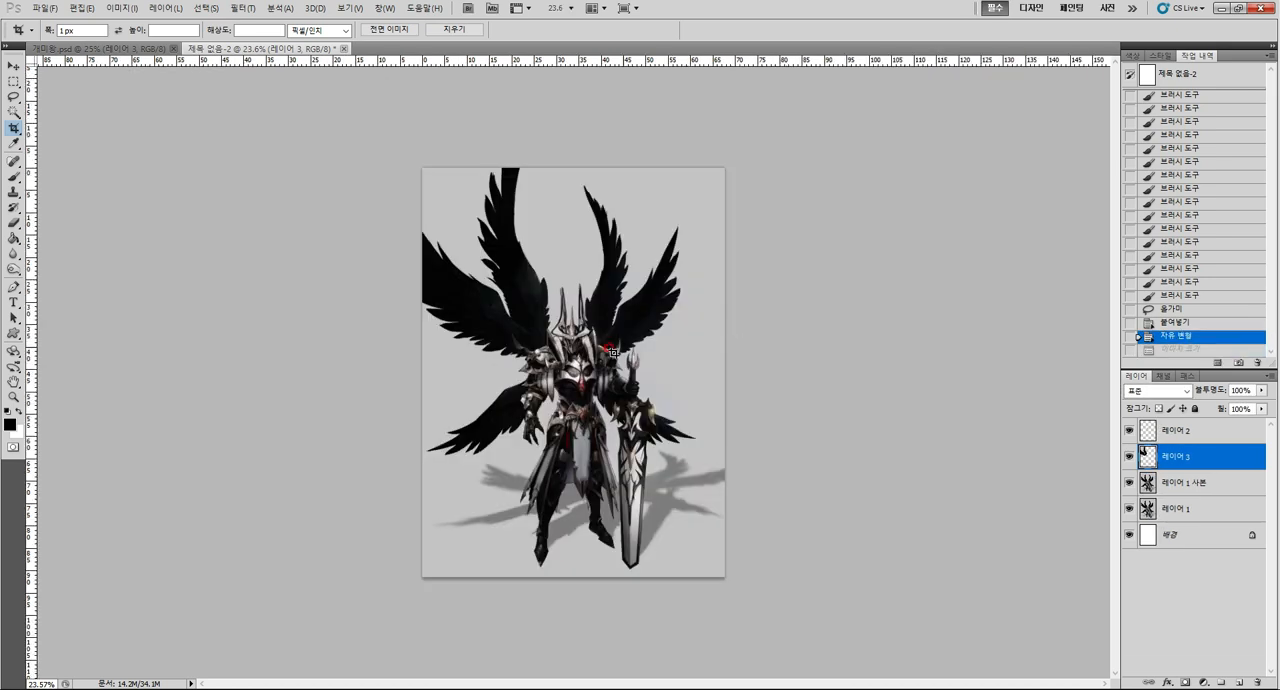
Select 레이어 2 through 레이어 1 and scale them down together so the enlarged wings fit inside the canvas.
key(z)
shift+click(1187, 432)
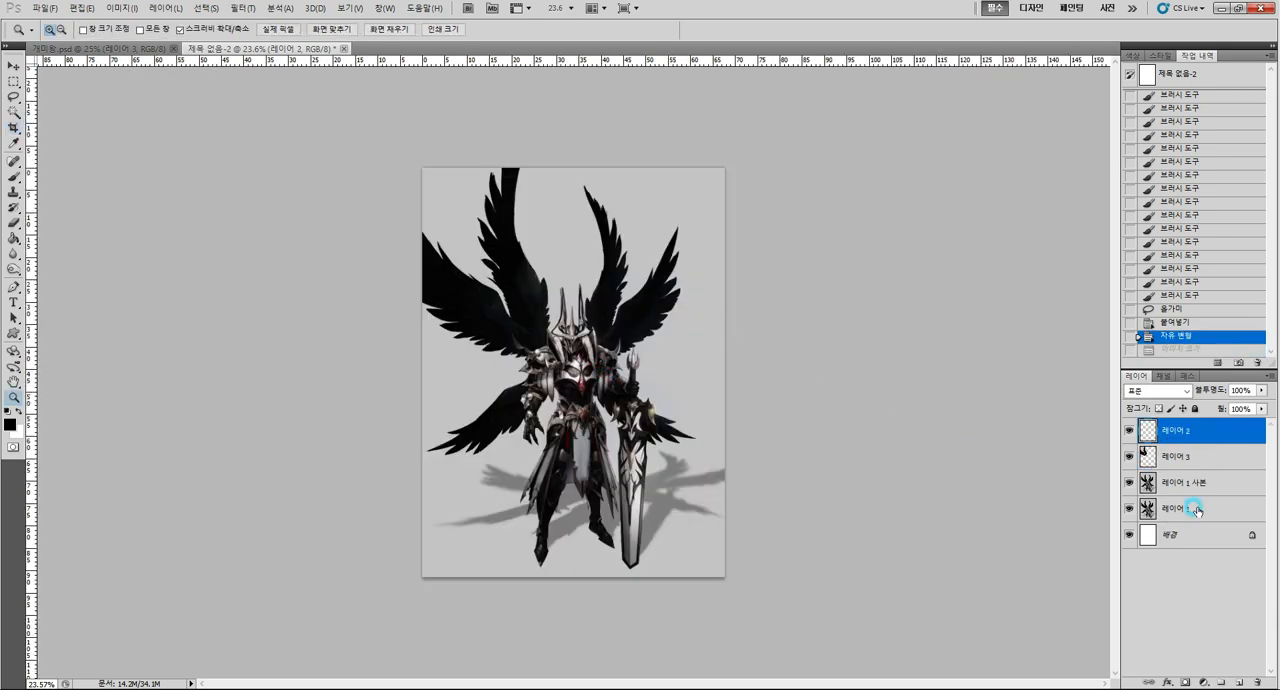
shift+click(1192, 508)
key(ctrl+t)
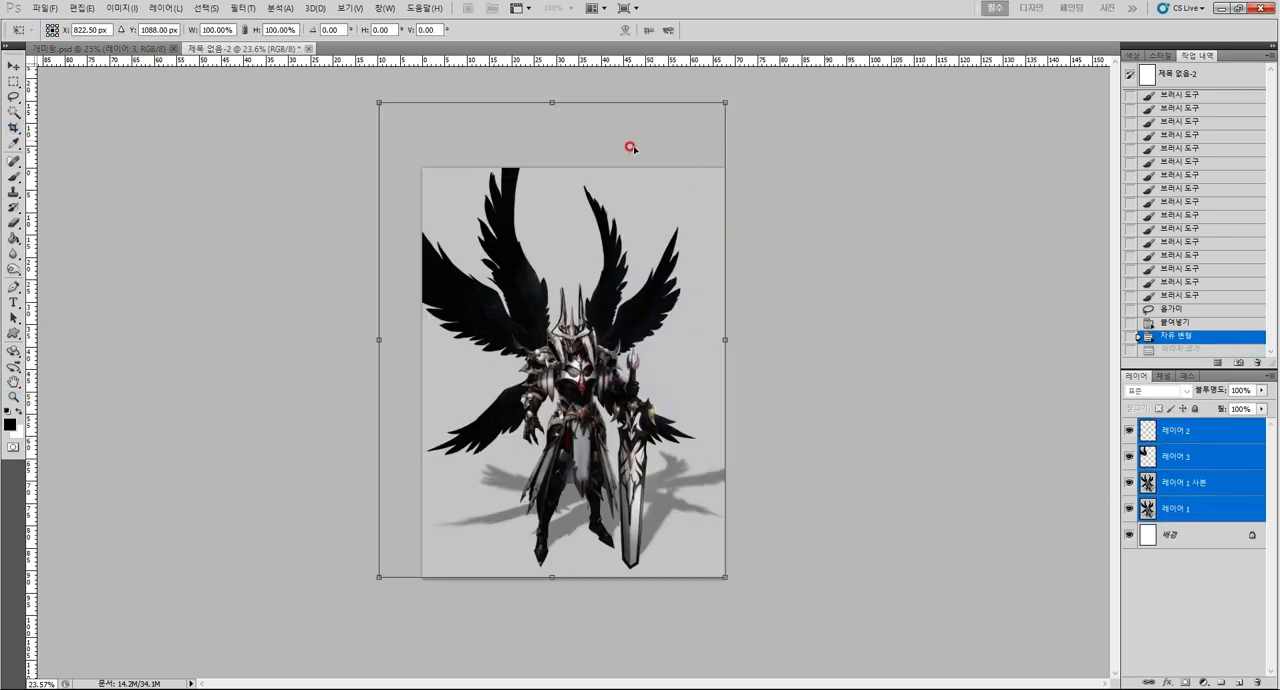
drag(370, 95, 432, 150)
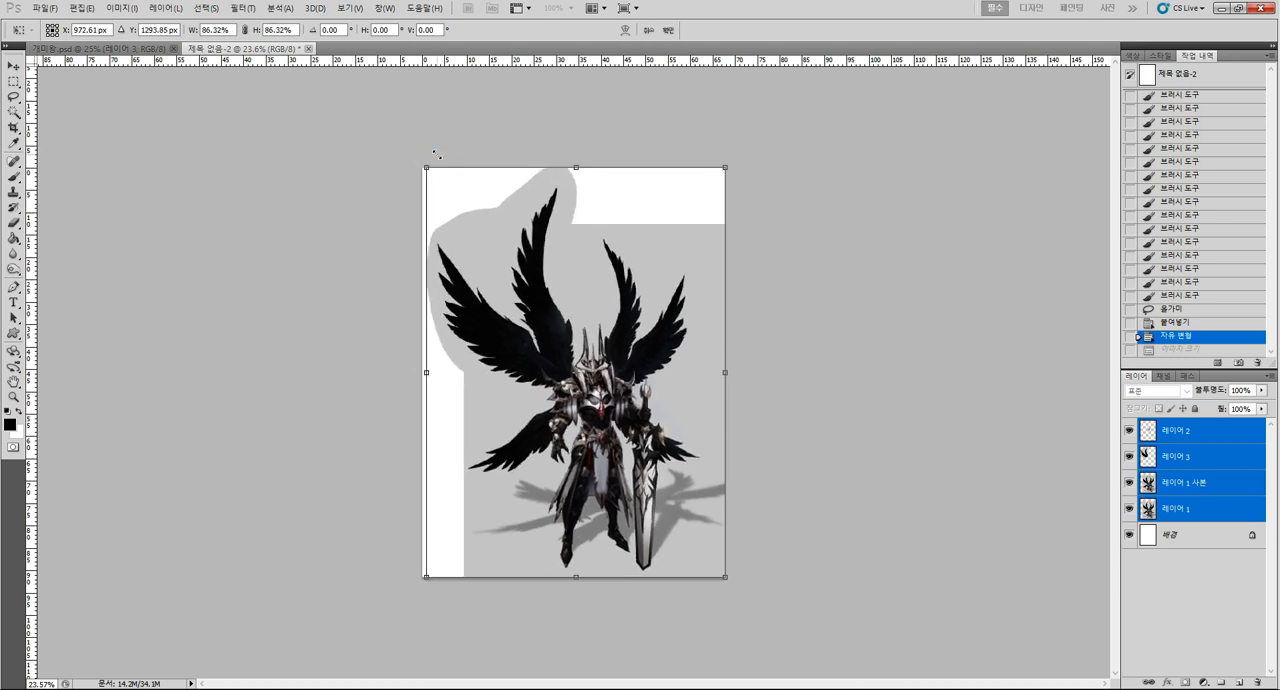
drag(720, 166, 629, 251)
key(Return)
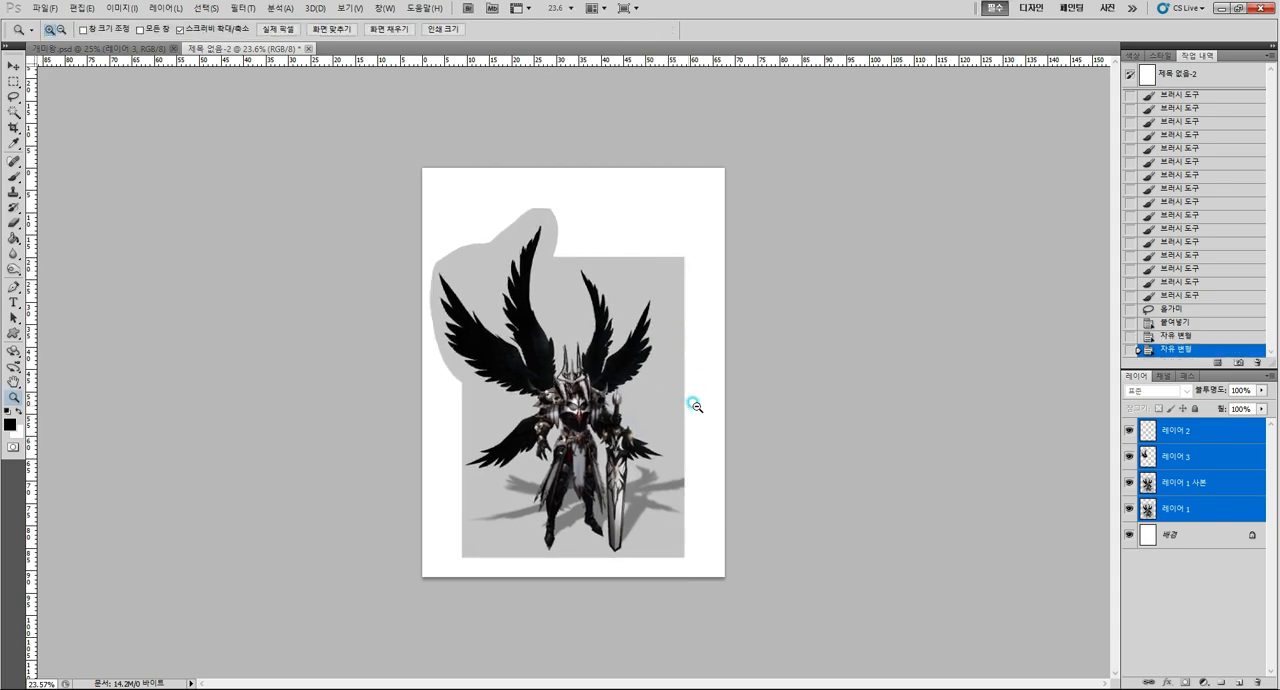
Fill the background layer with the light gray sampled from the backdrop behind the knight.
drag(691, 403, 711, 406)
click(1196, 538)
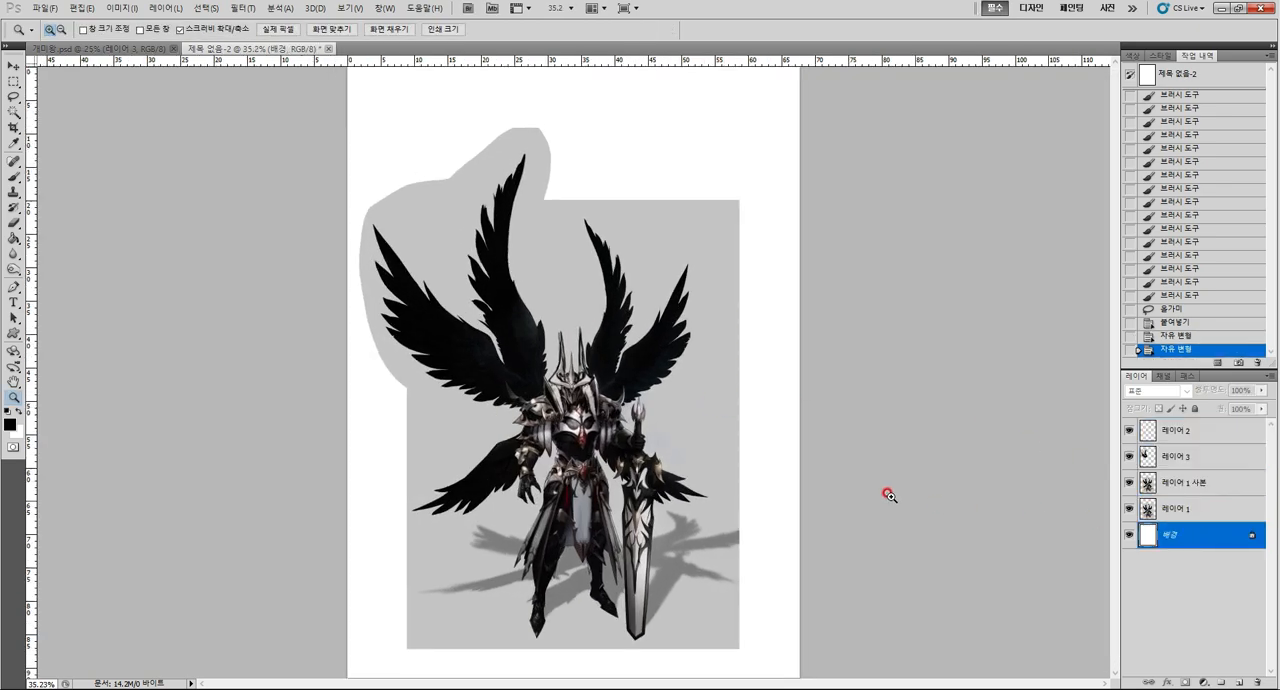
key(i)
click(697, 396)
key(alt+BackSpace)
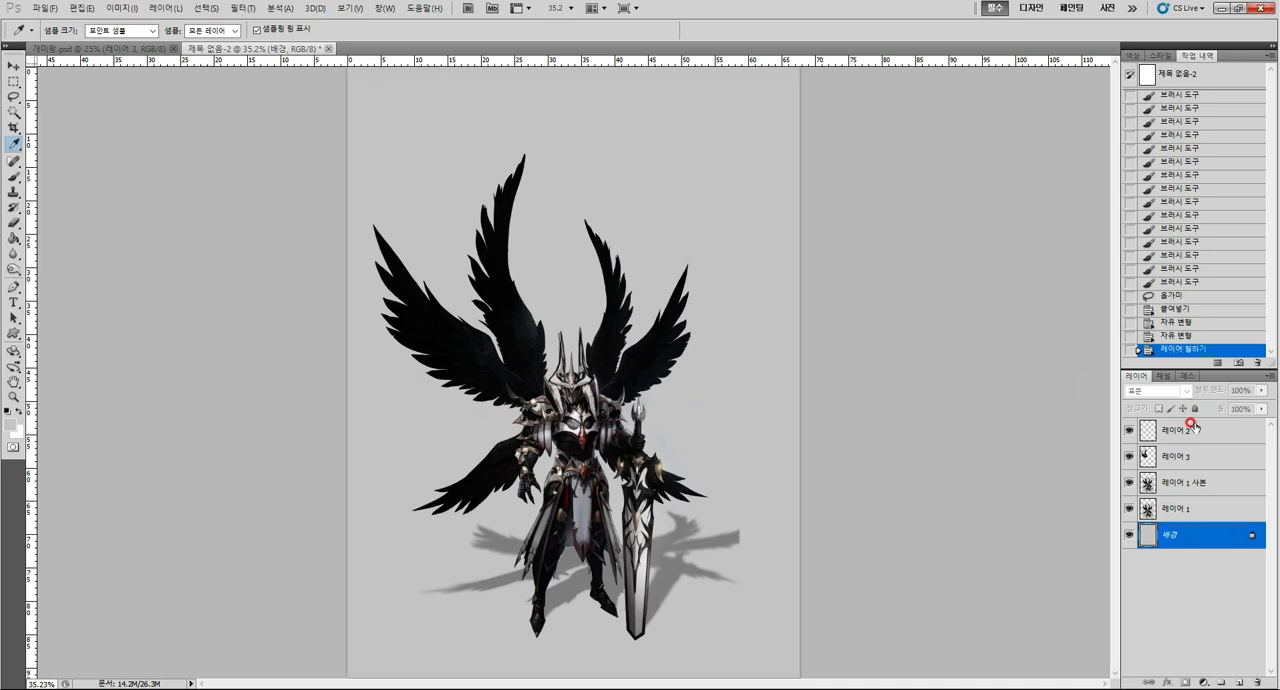
Scale the upper-left wings on 레이어 3 to 104.67% and rotate them -3.57° with Free Transform.
click(1195, 459)
key(z)
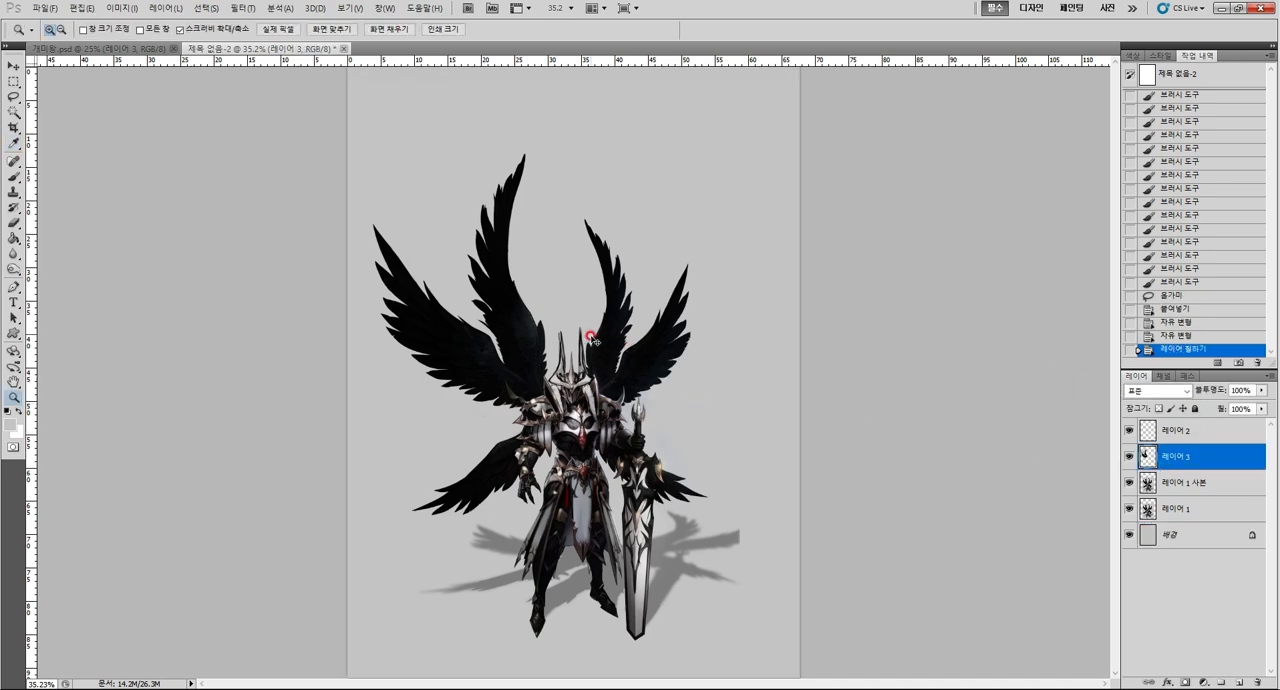
key(ctrl+t)
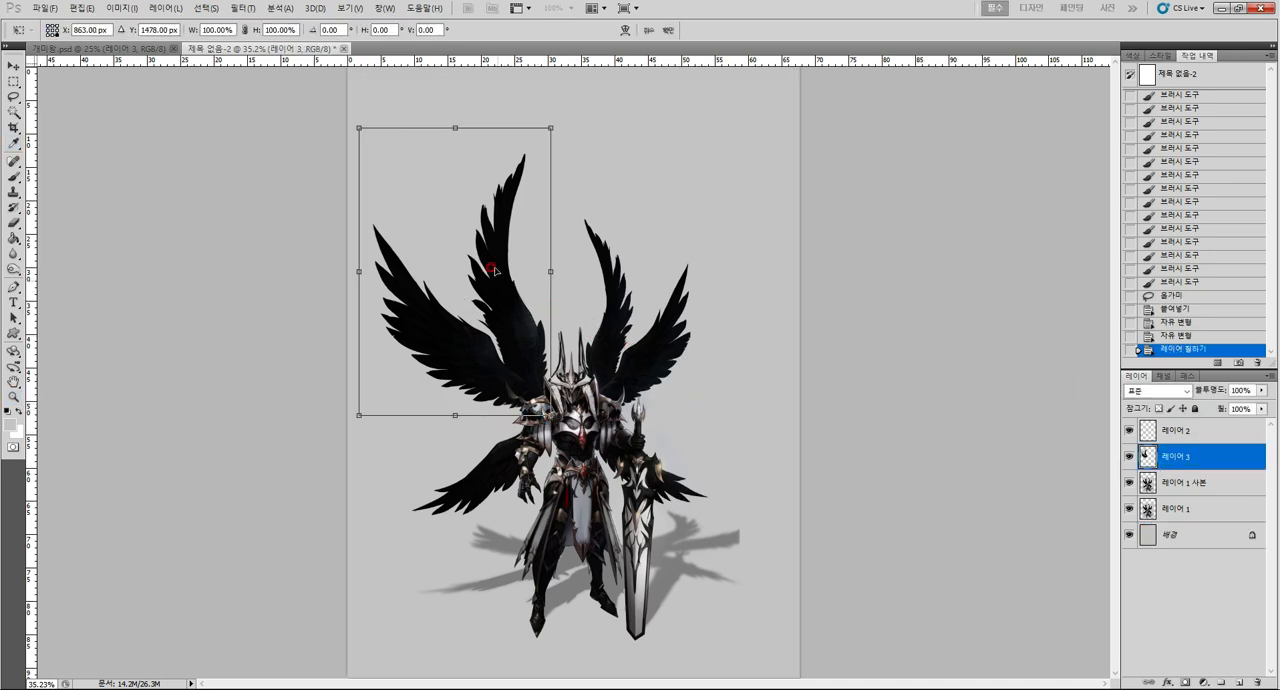
drag(369, 129, 546, 115)
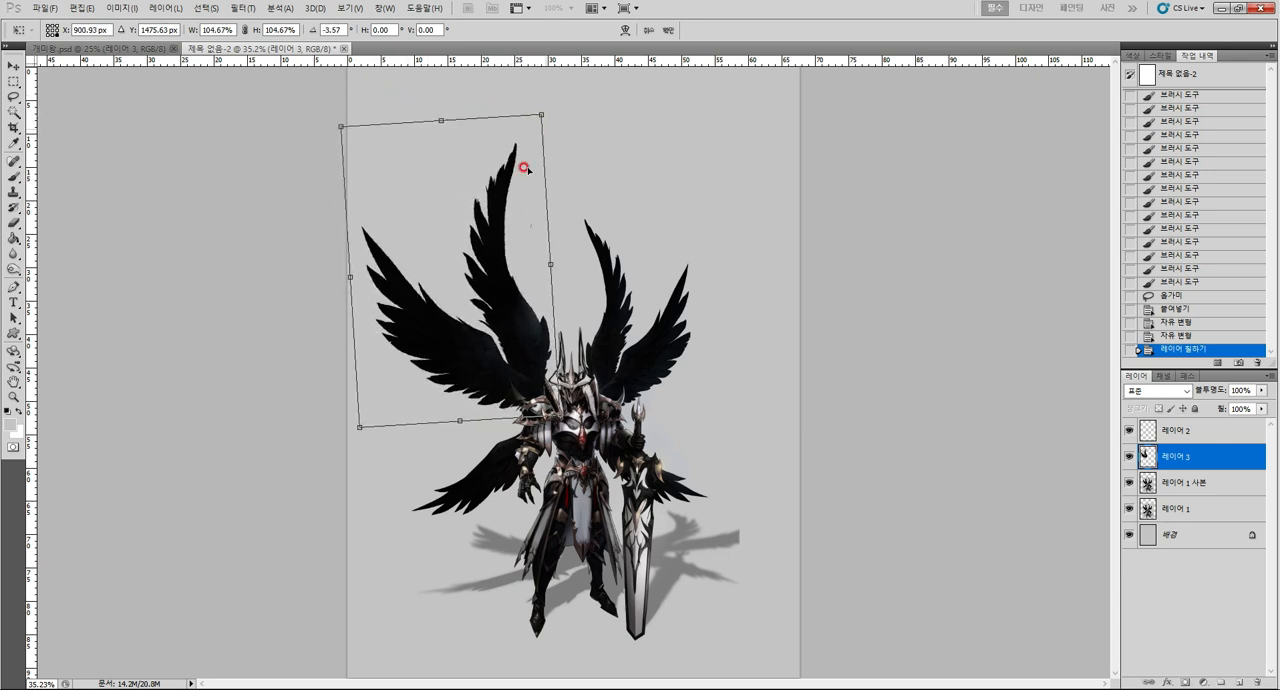
key(Return)
key(z)
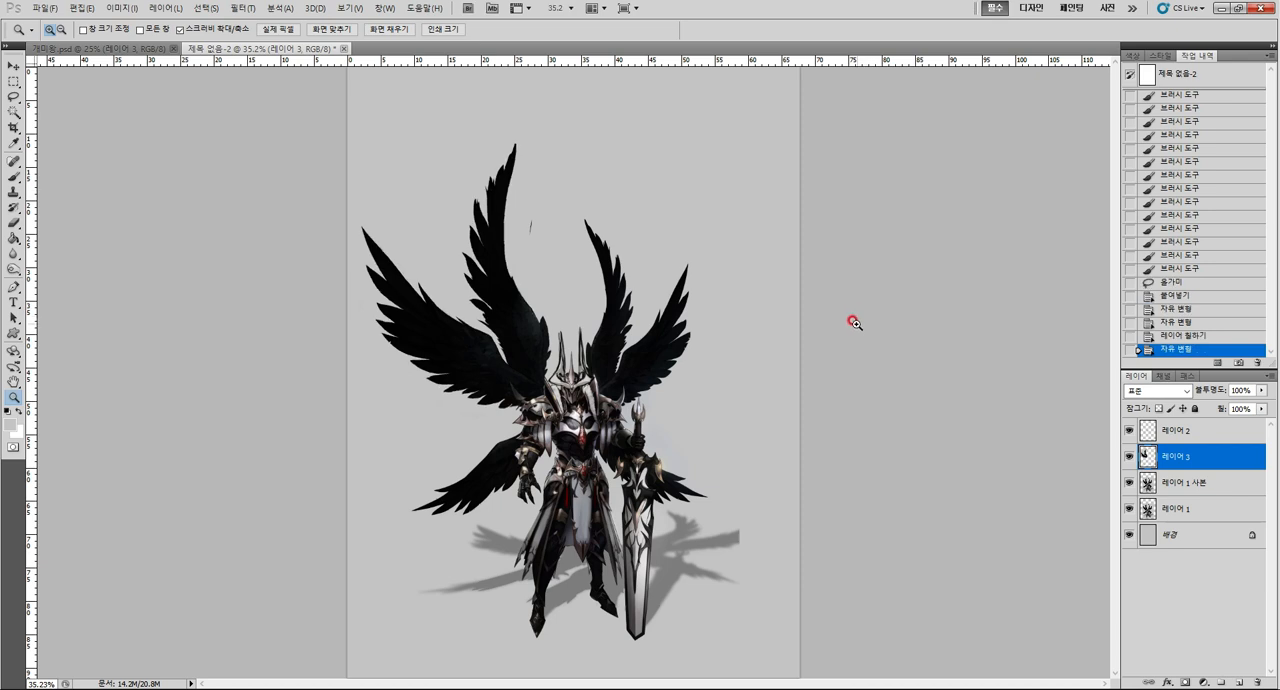
On 레이어 1 사본, lasso the two upper-right wings and copy them onto a new layer.
click(1199, 484)
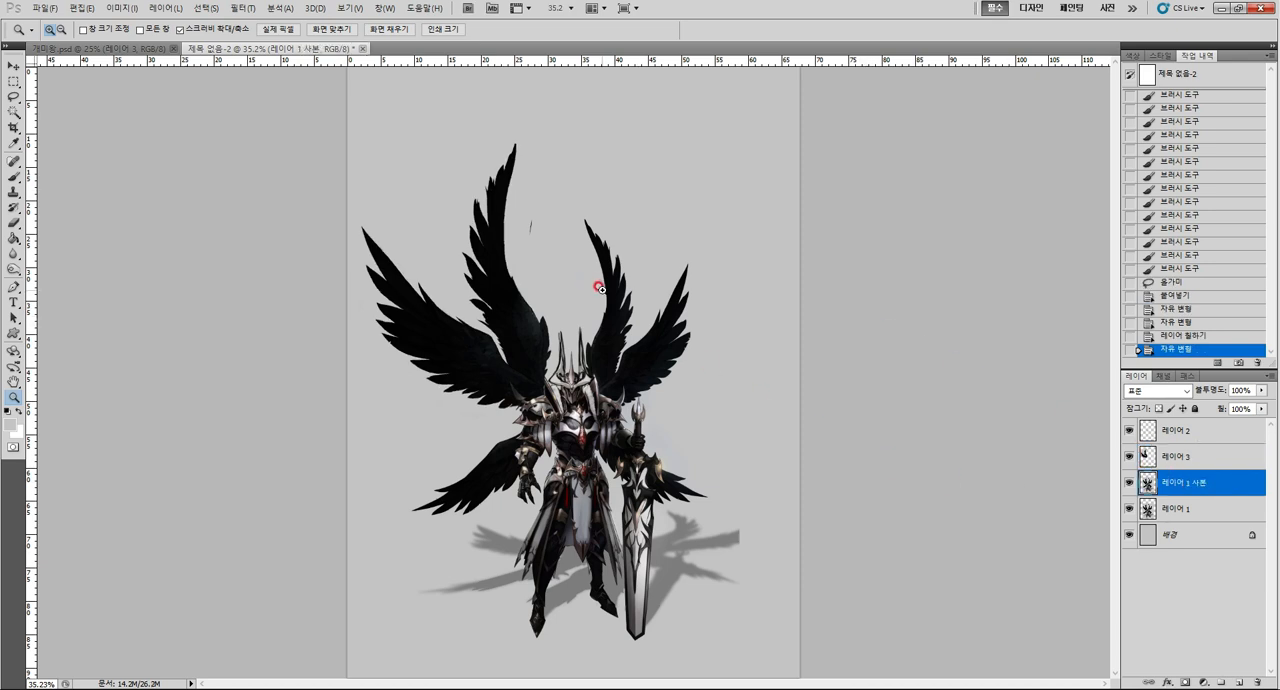
key(l)
mouse_move(586, 283)
mouse_down()
mouse_move(678, 202)
mouse_move(733, 340)
mouse_move(684, 380)
mouse_move(621, 396)
mouse_move(624, 376)
mouse_move(602, 387)
mouse_move(588, 345)
mouse_up()
key(ctrl+c)
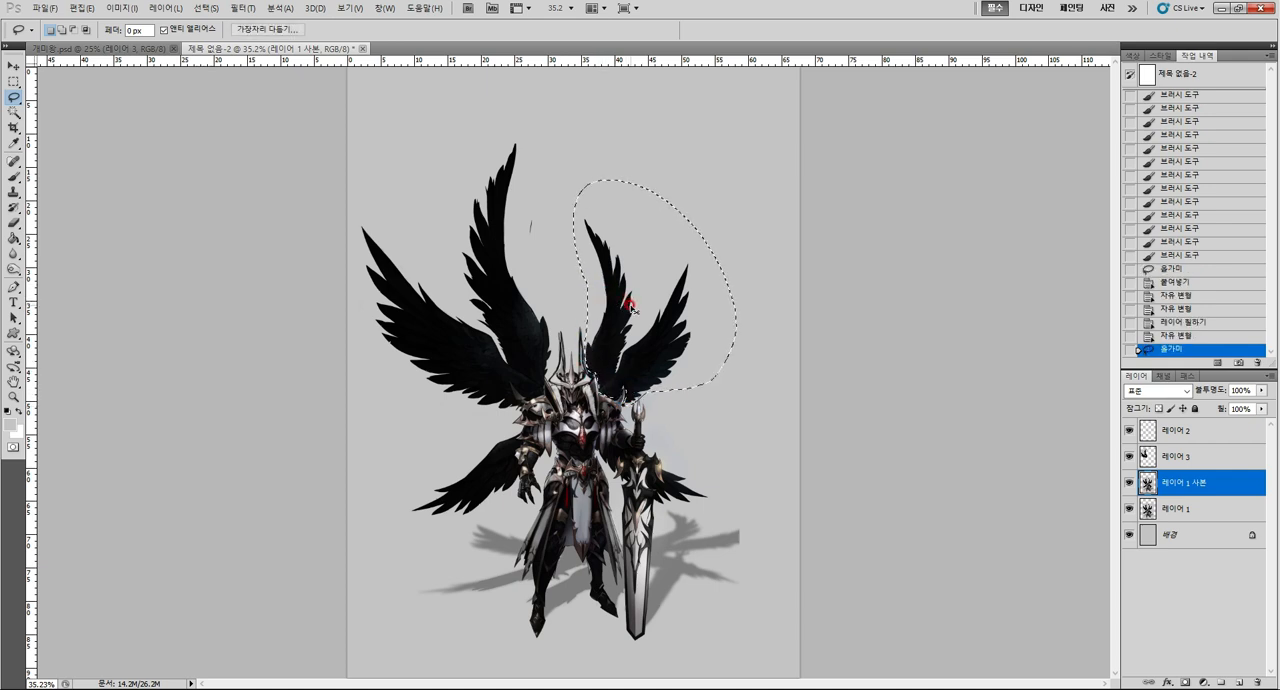
key(ctrl+v)
Enlarge the copied upper-right wings to about 148% and tilt them slightly clockwise to balance the upper-left pair.
key(ctrl+t)
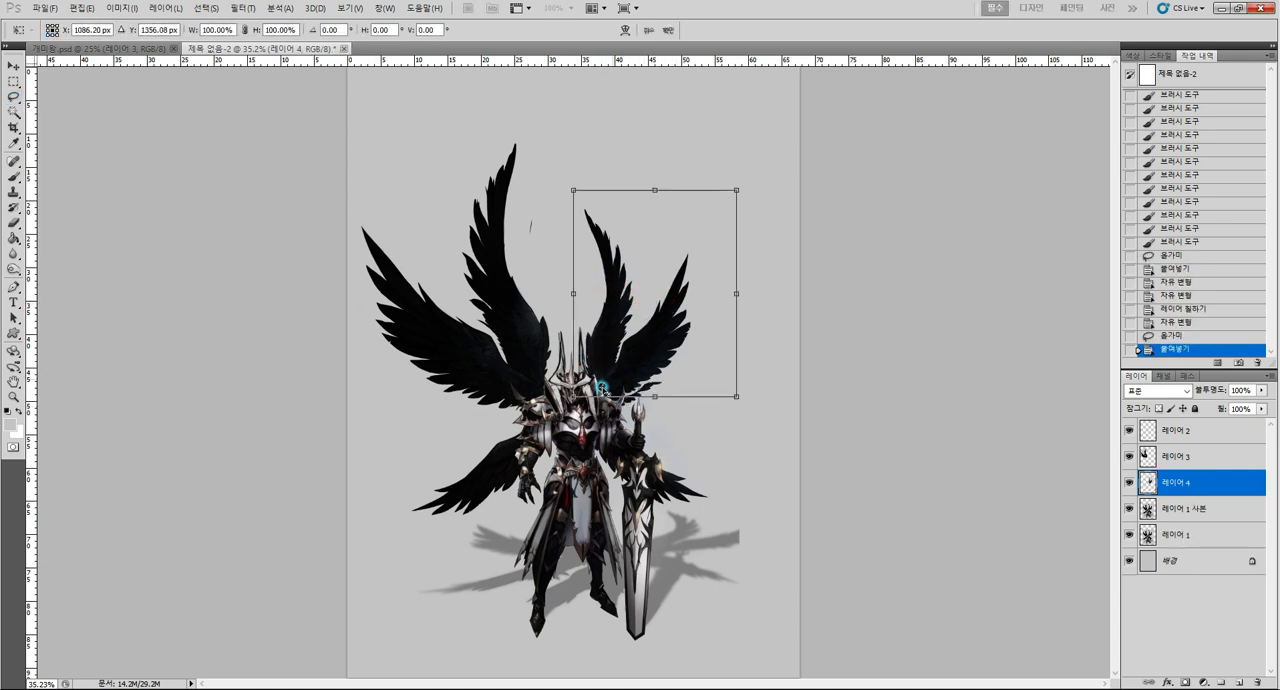
drag(752, 177, 798, 146)
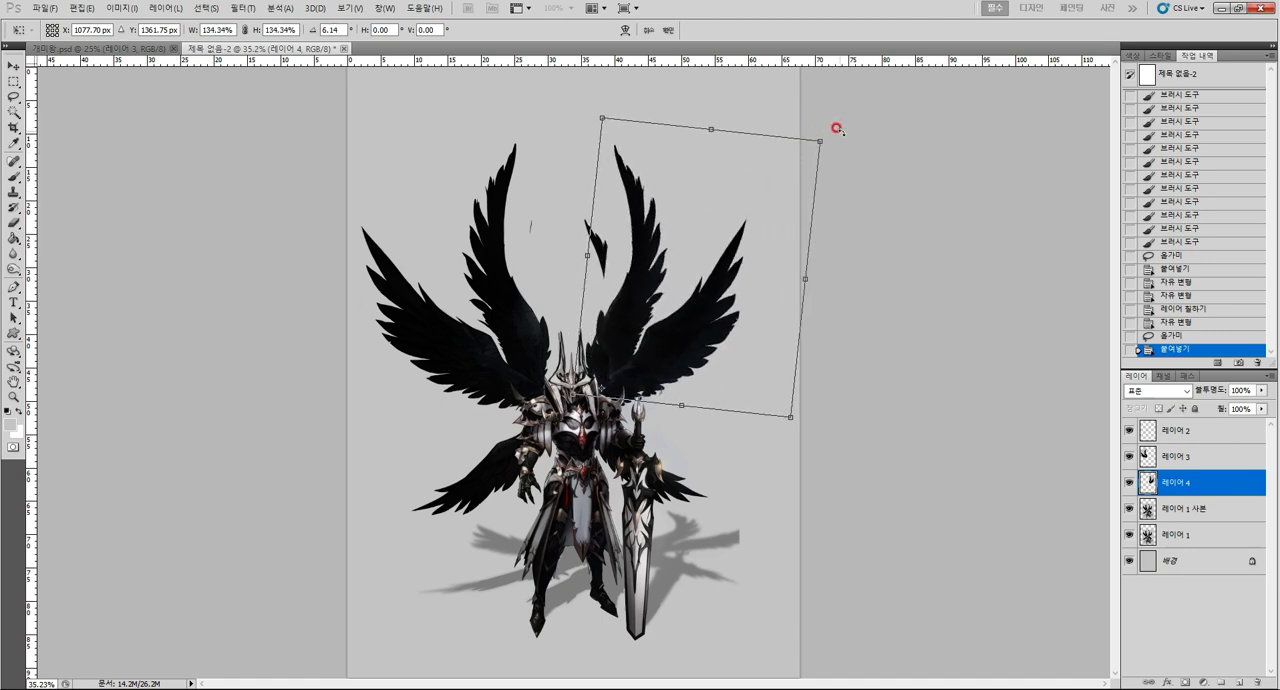
mouse_move(844, 106)
mouse_down()
mouse_move(831, 94)
mouse_move(817, 120)
mouse_move(851, 96)
mouse_up()
mouse_move(742, 226)
mouse_down()
mouse_move(733, 242)
mouse_move(758, 211)
mouse_move(732, 236)
mouse_up()
drag(686, 409, 682, 410)
drag(675, 297, 681, 298)
drag(862, 174, 865, 179)
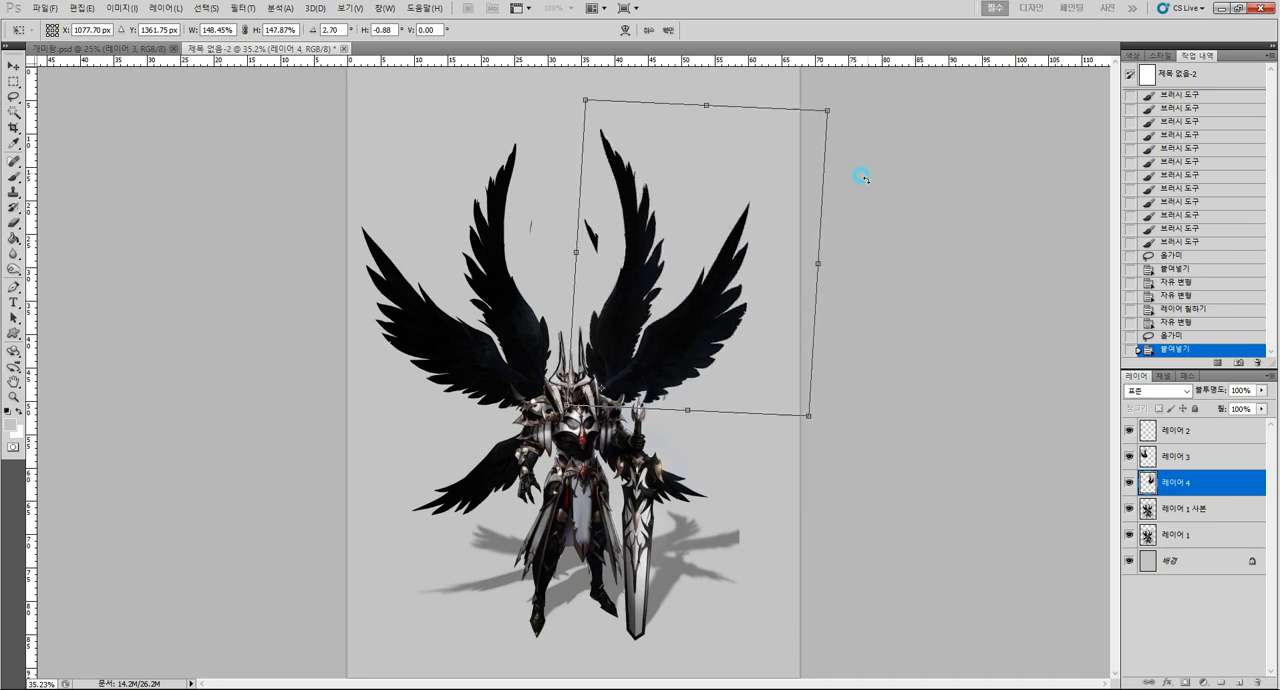
drag(698, 103, 705, 116)
key(Return)
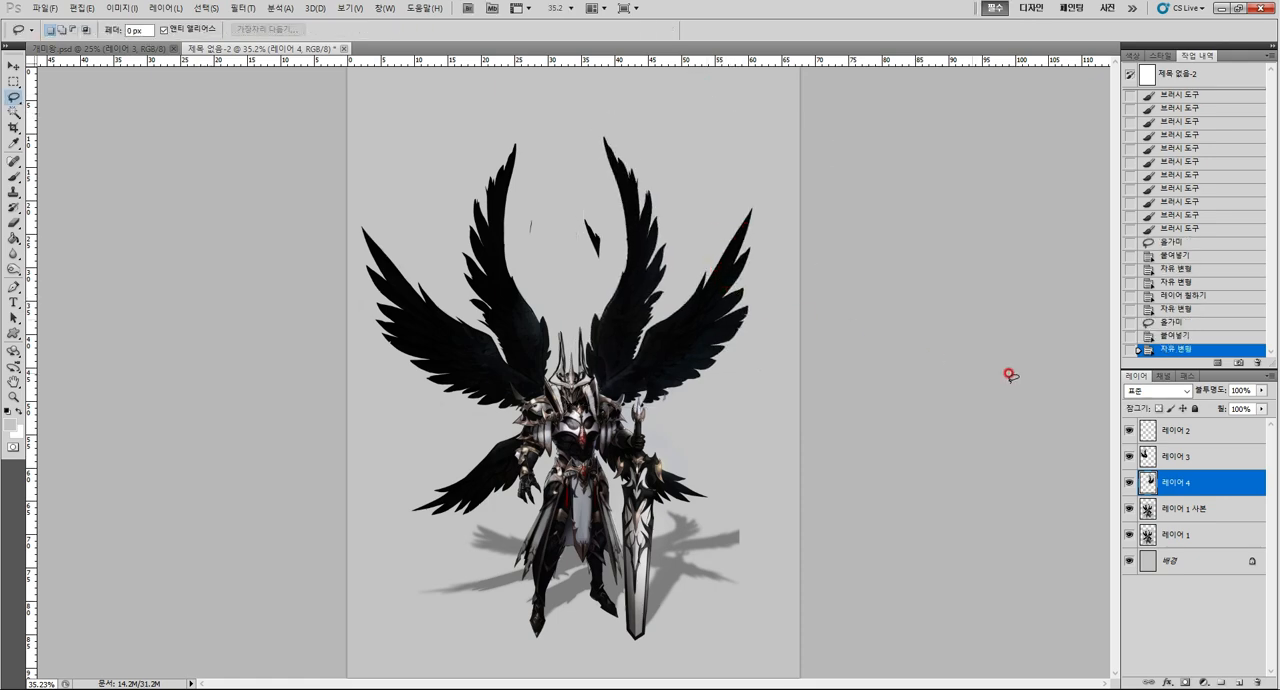
Merge 레이어 3 down into 레이어 4 and paint over the stray black marks between the upper wings in gray.
click(1198, 455)
key(ctrl+e)
key(b)
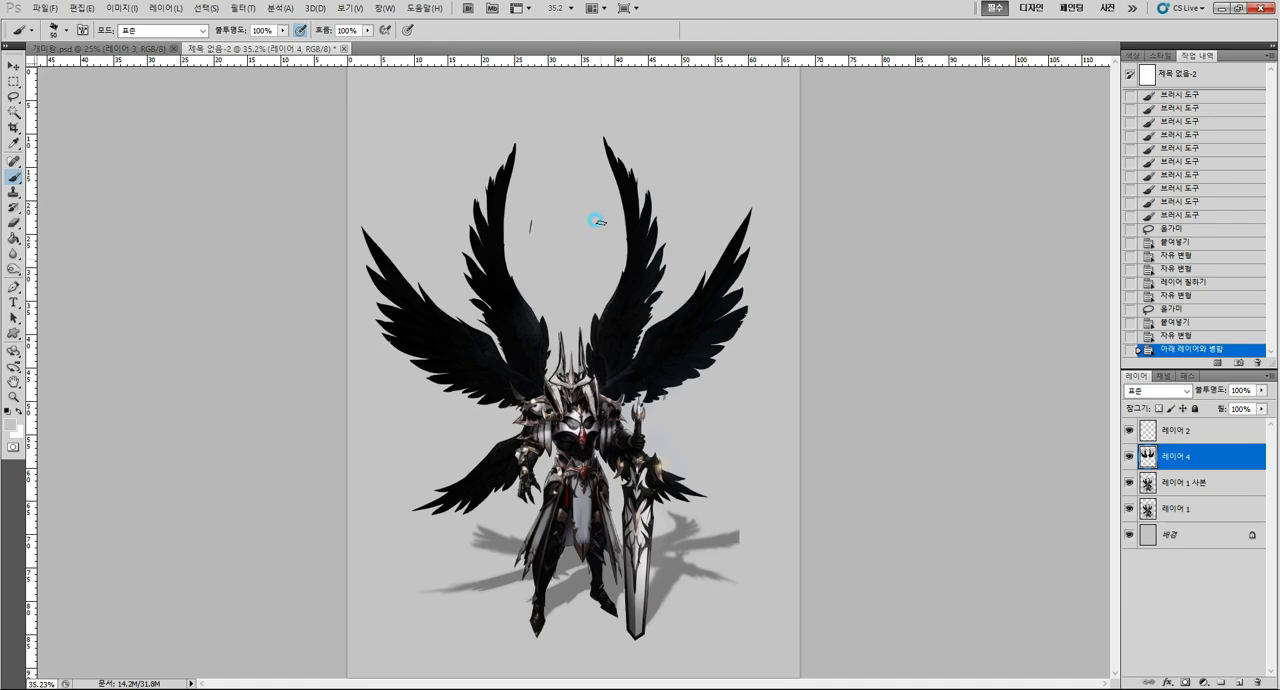
click(533, 247)
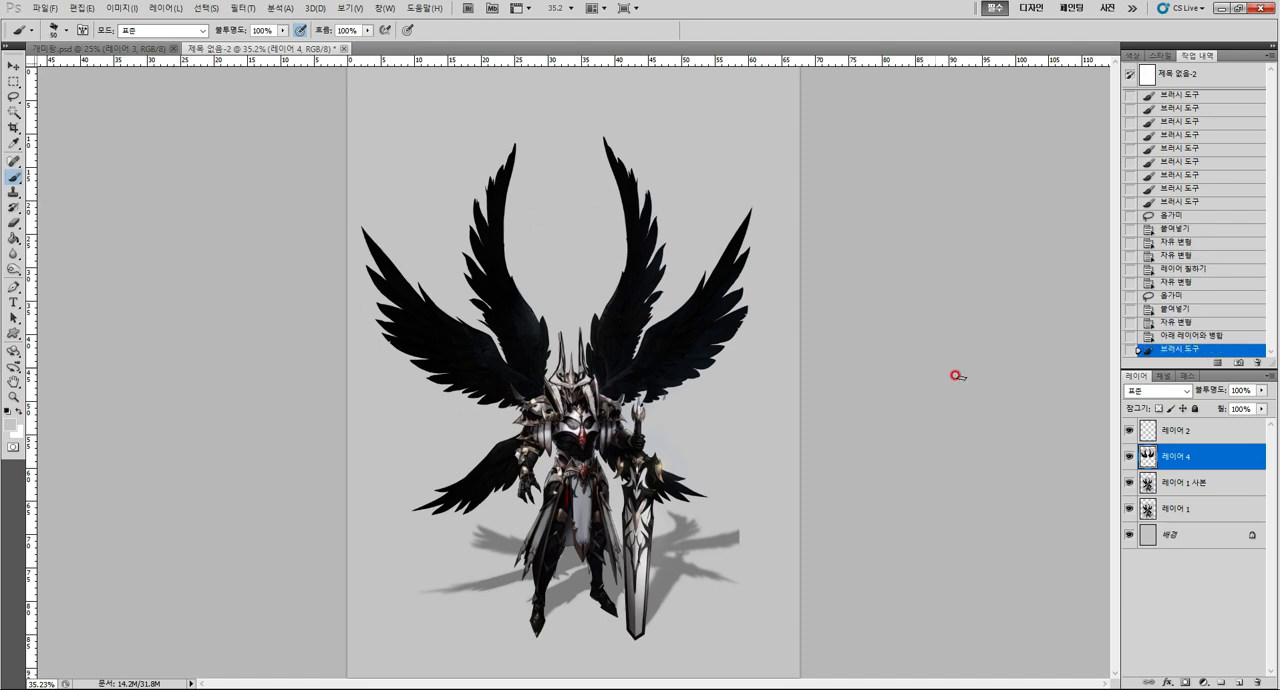
On 레이어 1 사본, lasso the lower-left wing and copy it onto a new layer.
click(1196, 486)
scroll(564, 499, up, 2)
key(l)
mouse_move(495, 403)
mouse_down()
mouse_move(405, 444)
mouse_move(340, 515)
mouse_up()
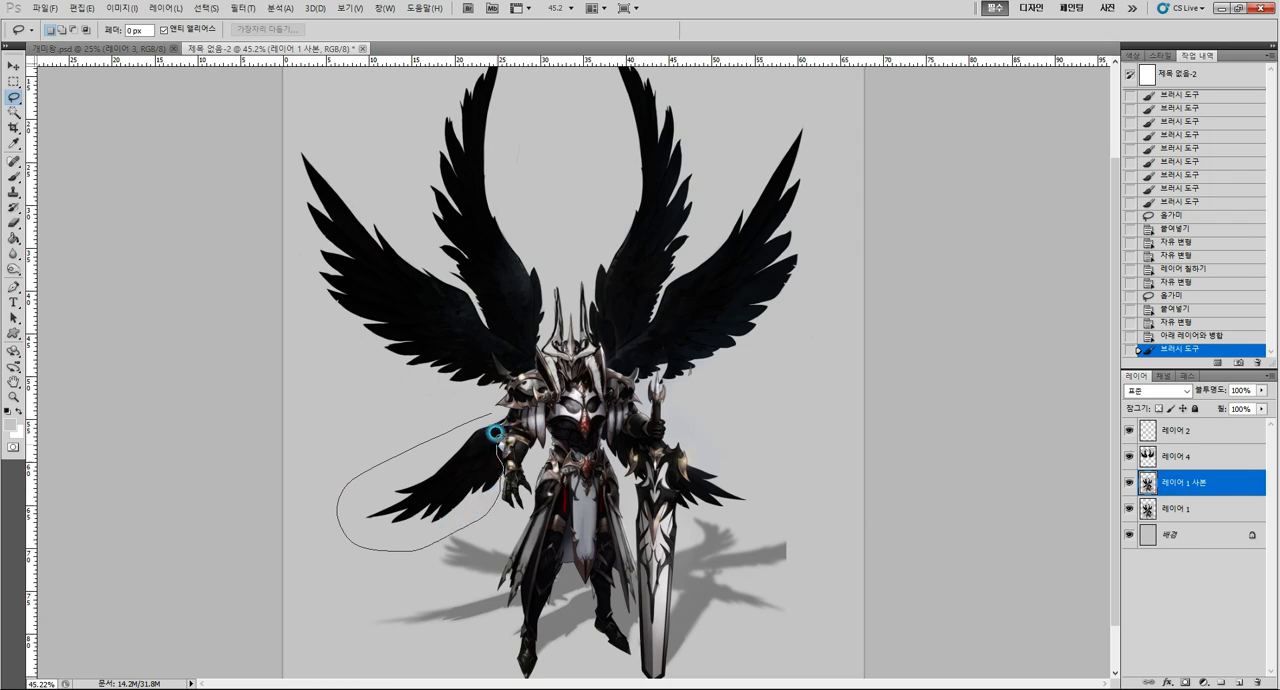
drag(501, 421, 499, 432)
key(ctrl+t)
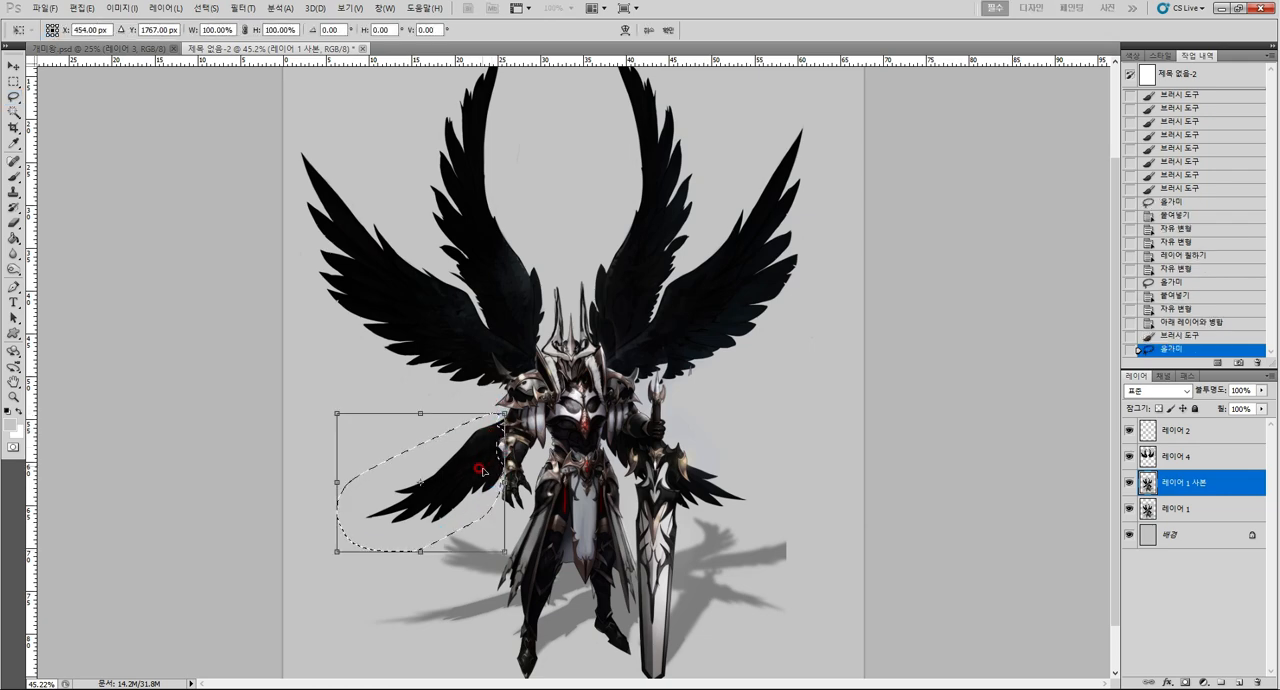
key(ctrl+c)
key(ctrl+v)
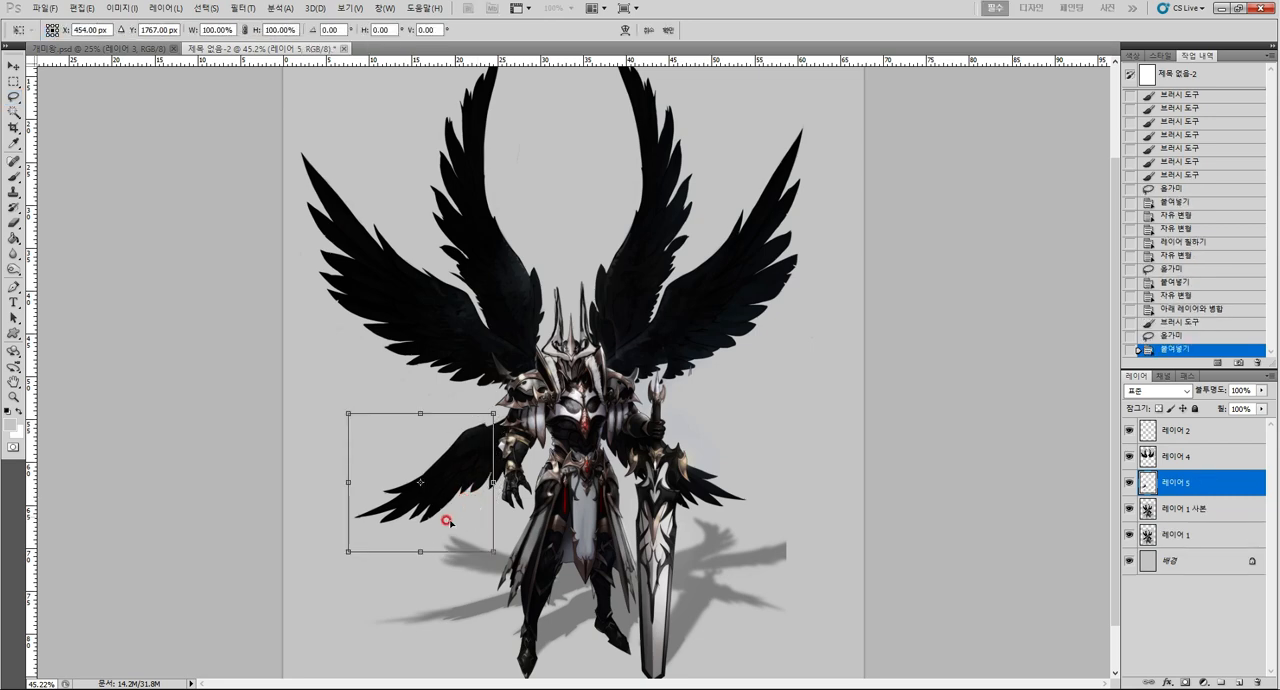
Enlarge the copied lower-left wing down and outward to about 178% width and 170% height, rotating it slightly.
drag(352, 550, 246, 648)
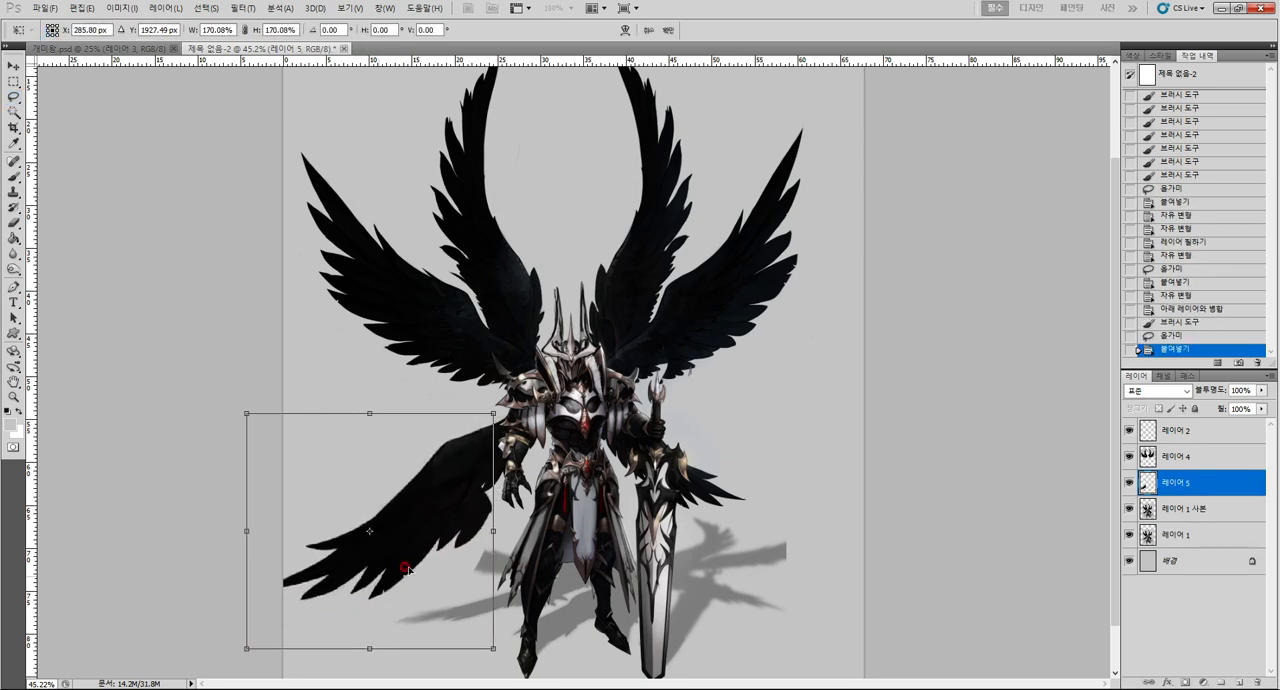
drag(553, 518, 478, 508)
drag(481, 387, 496, 400)
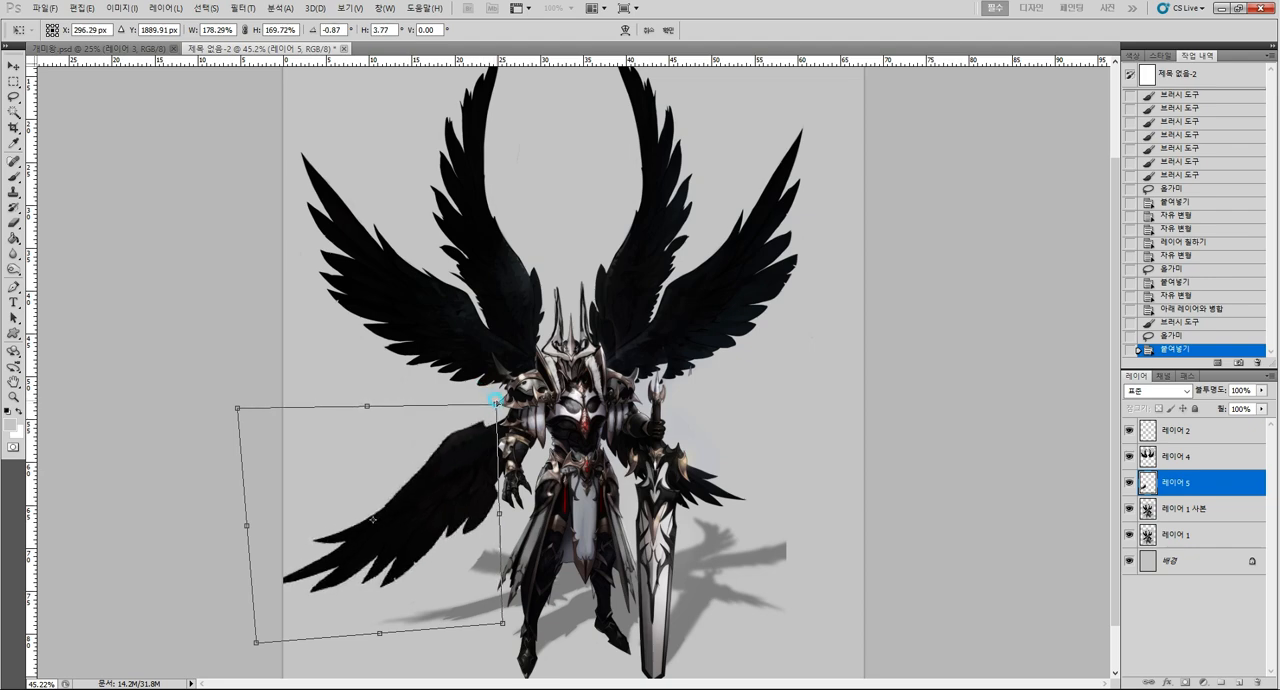
key(Return)
Lasso the lower-right wing behind the sword on 레이어 1 사본.
key(ctrl+space)
drag(724, 405, 731, 454)
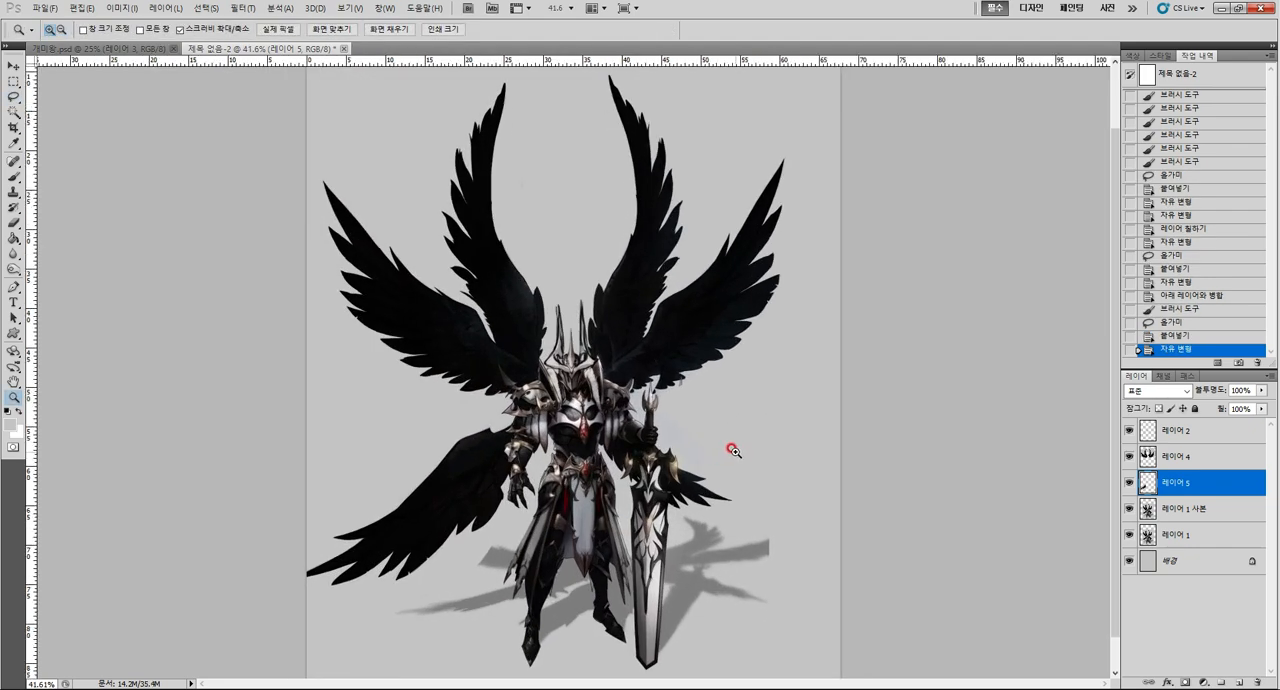
click(1185, 508)
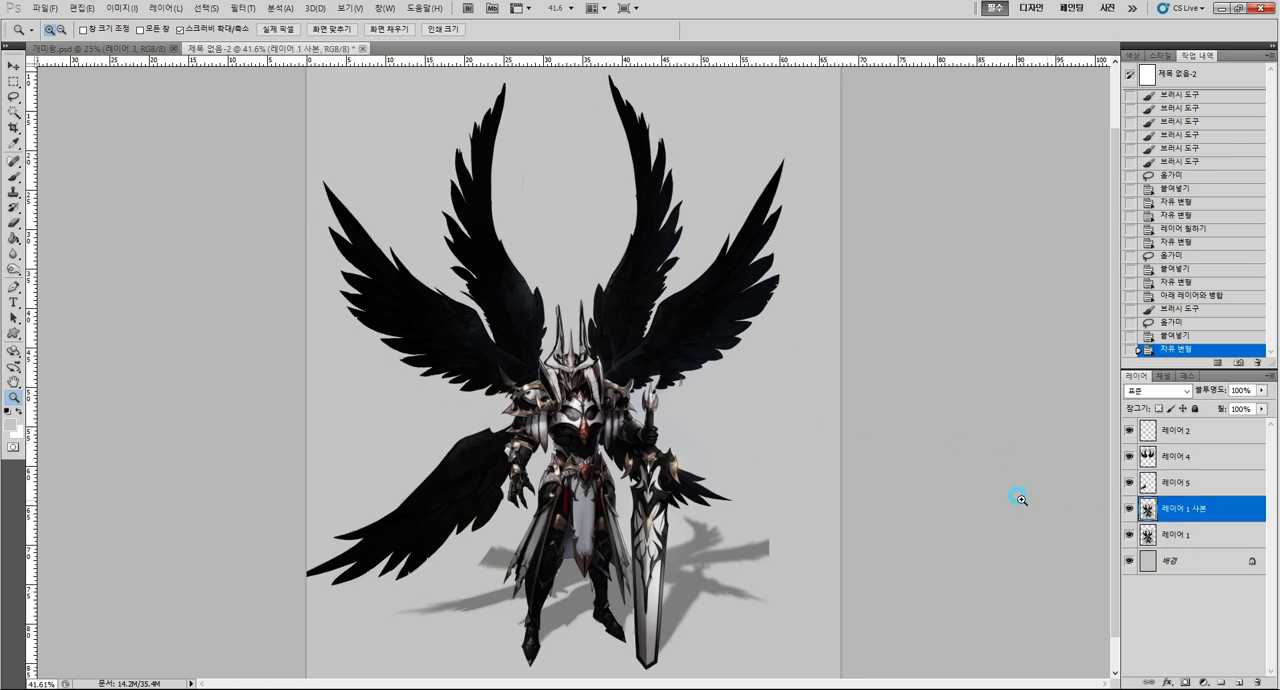
key(l)
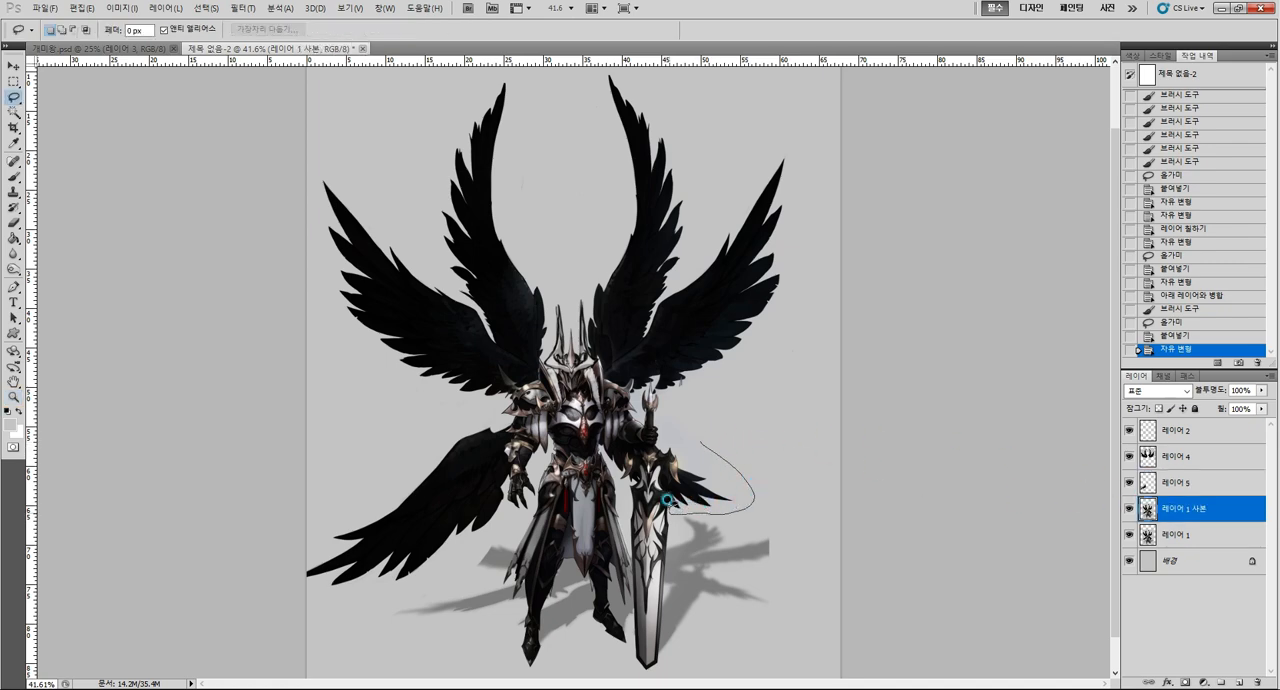
mouse_move(666, 499)
mouse_down()
mouse_move(660, 478)
mouse_move(688, 447)
mouse_up()
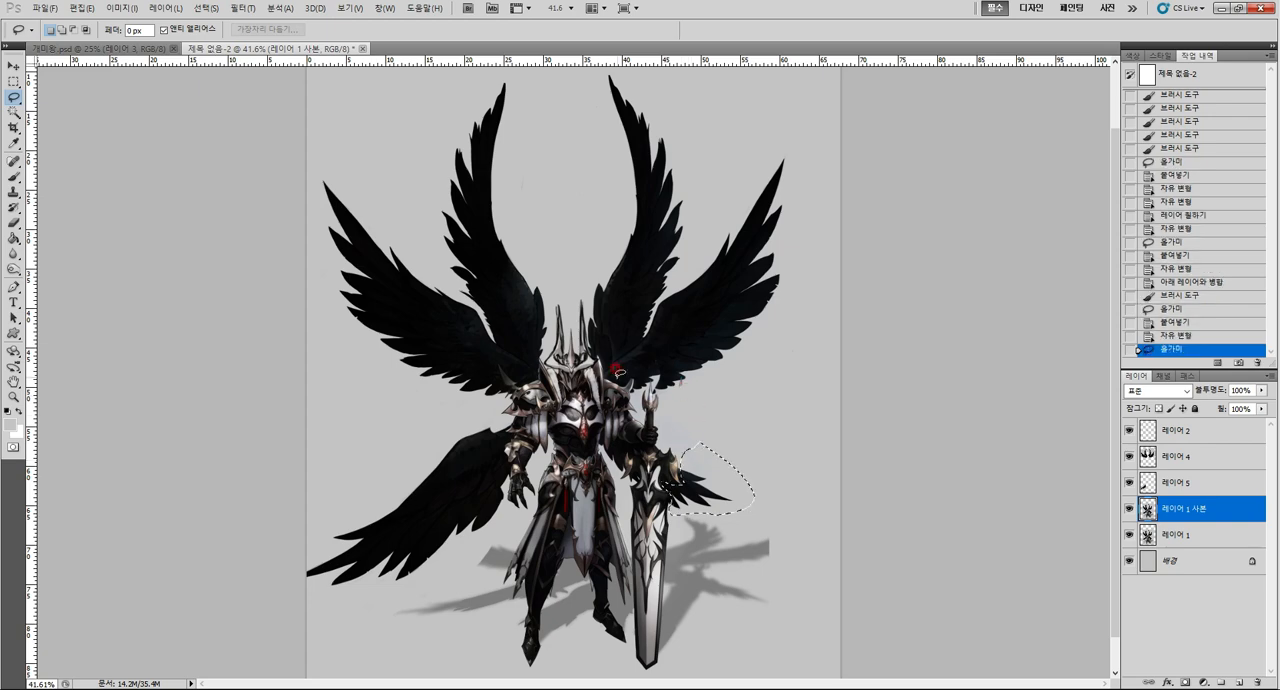
key(ctrl+t)
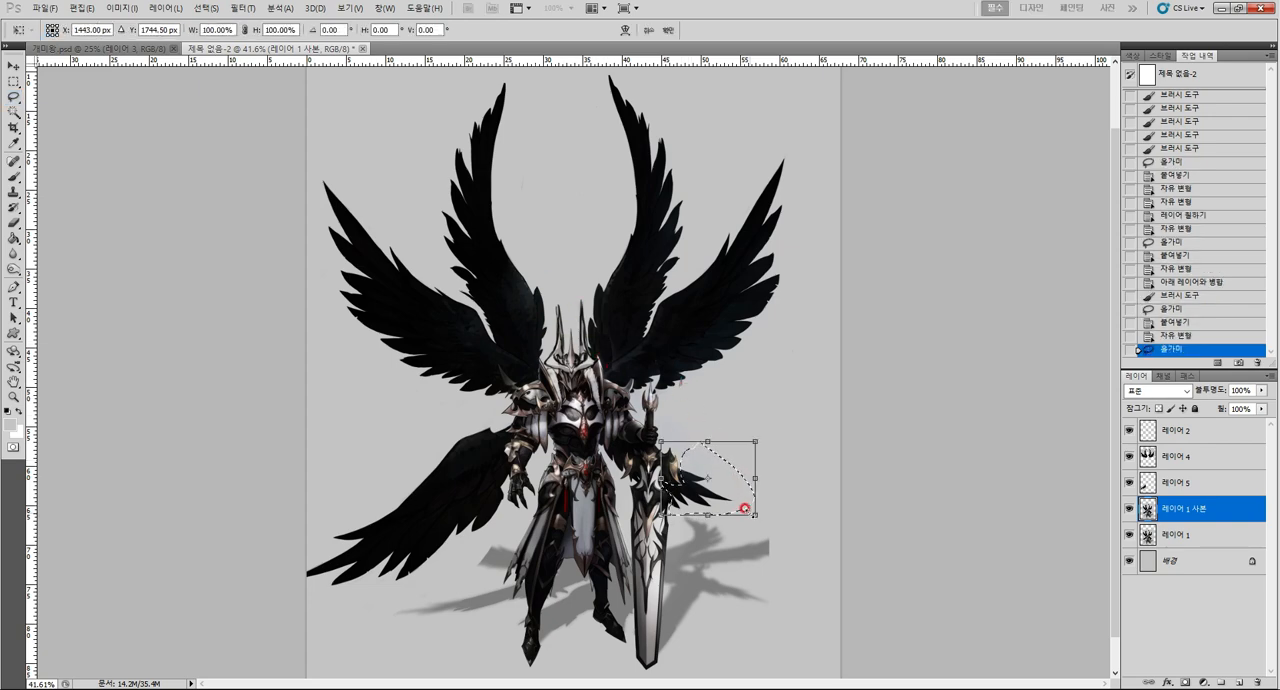
drag(749, 516, 840, 582)
key(Escape)
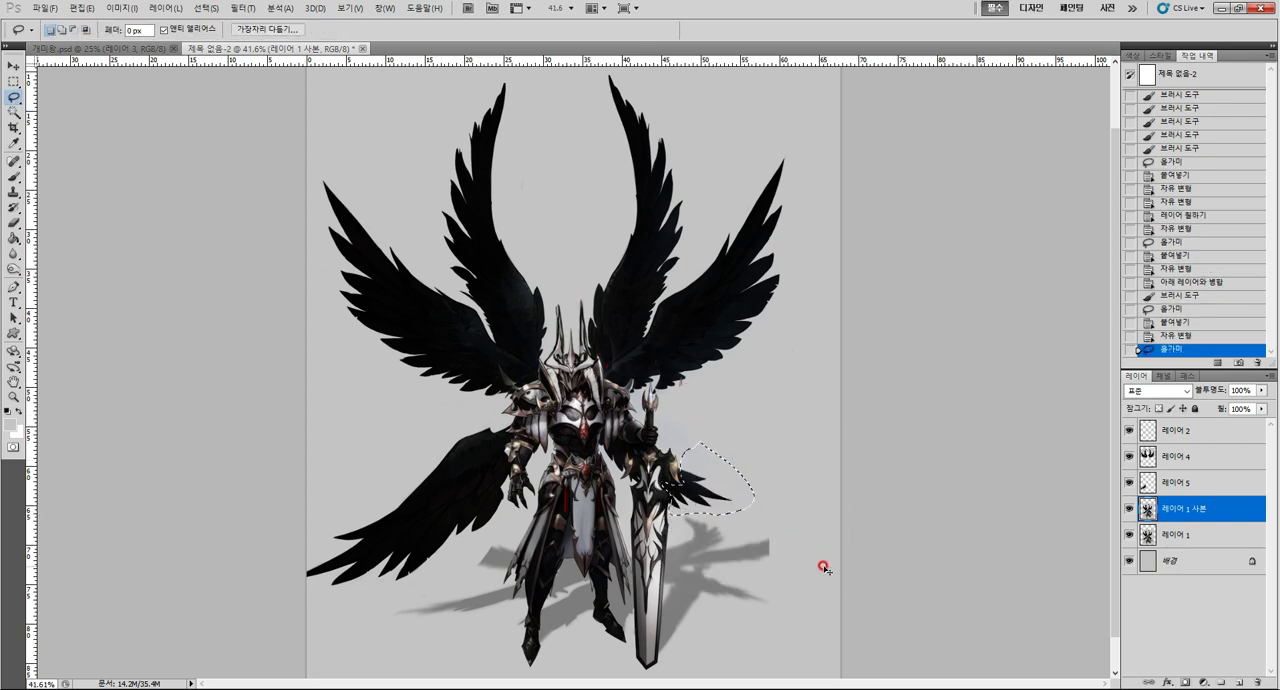
Copy the selected lower-right wing onto a new layer, enlarge it to about 224%, and rotate it about -3.5°.
key(ctrl+c)
key(ctrl+v)
key(ctrl+t)
mouse_move(757, 516)
mouse_down()
mouse_move(866, 603)
mouse_move(788, 502)
mouse_move(791, 515)
mouse_up()
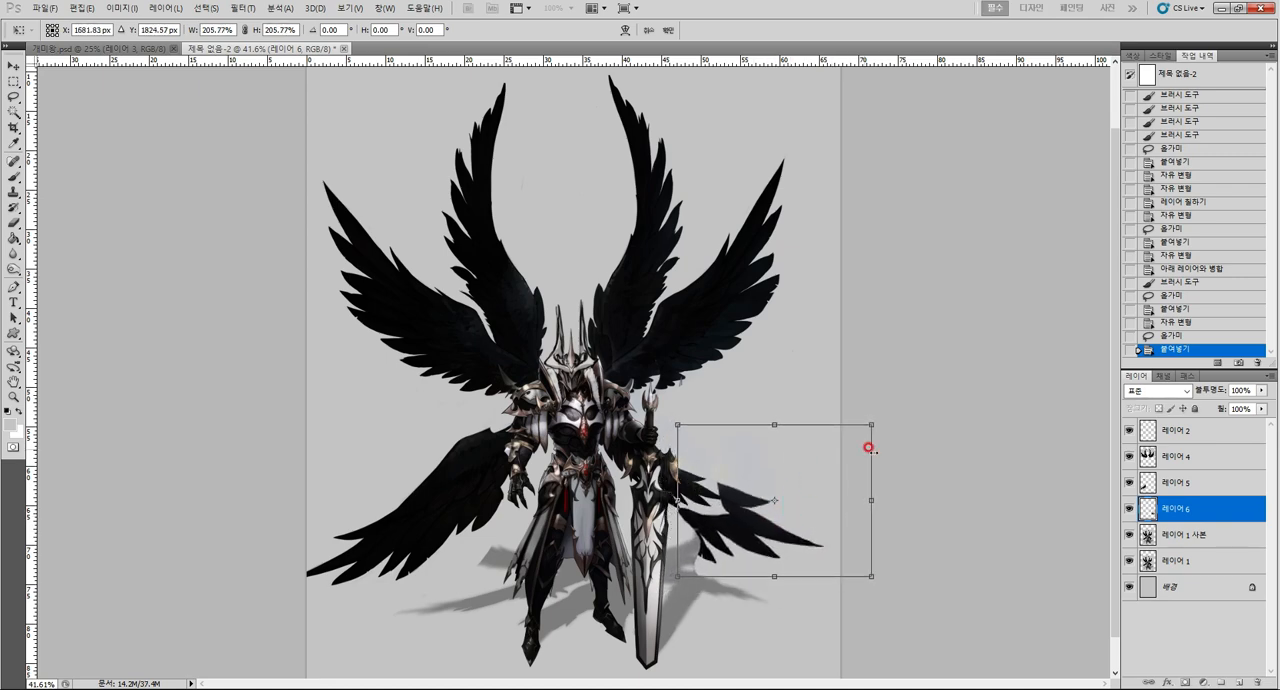
drag(868, 415, 920, 377)
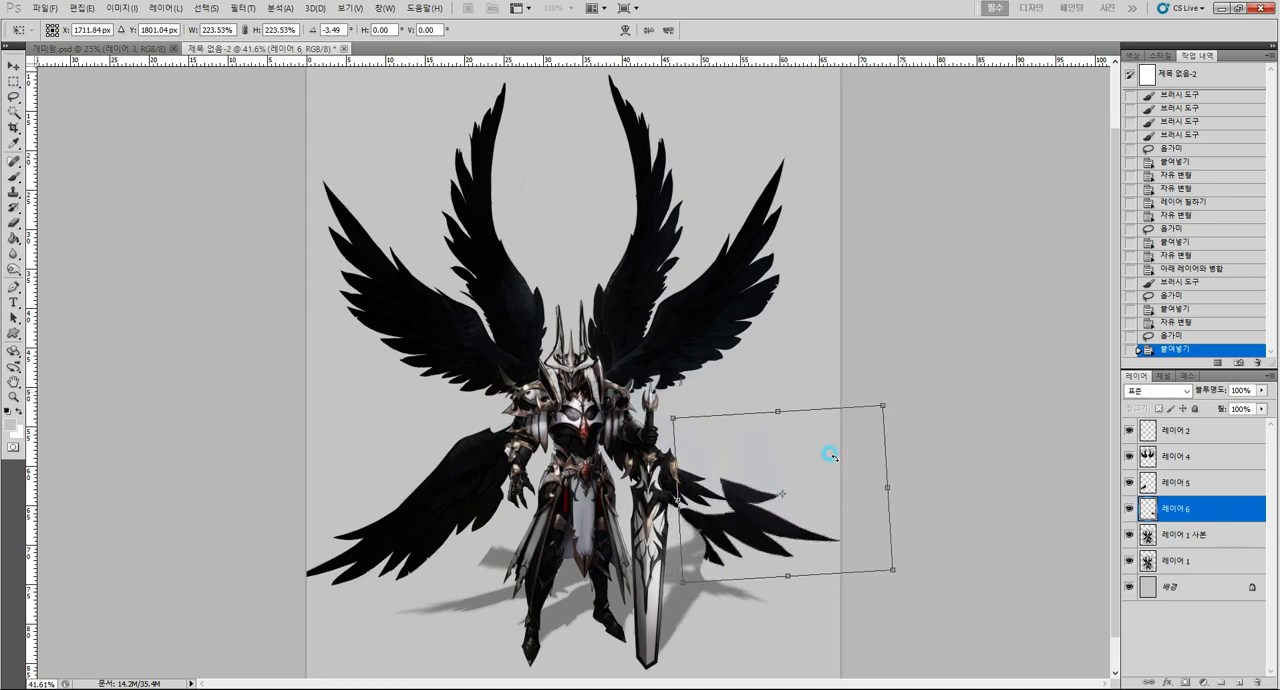
key(Return)
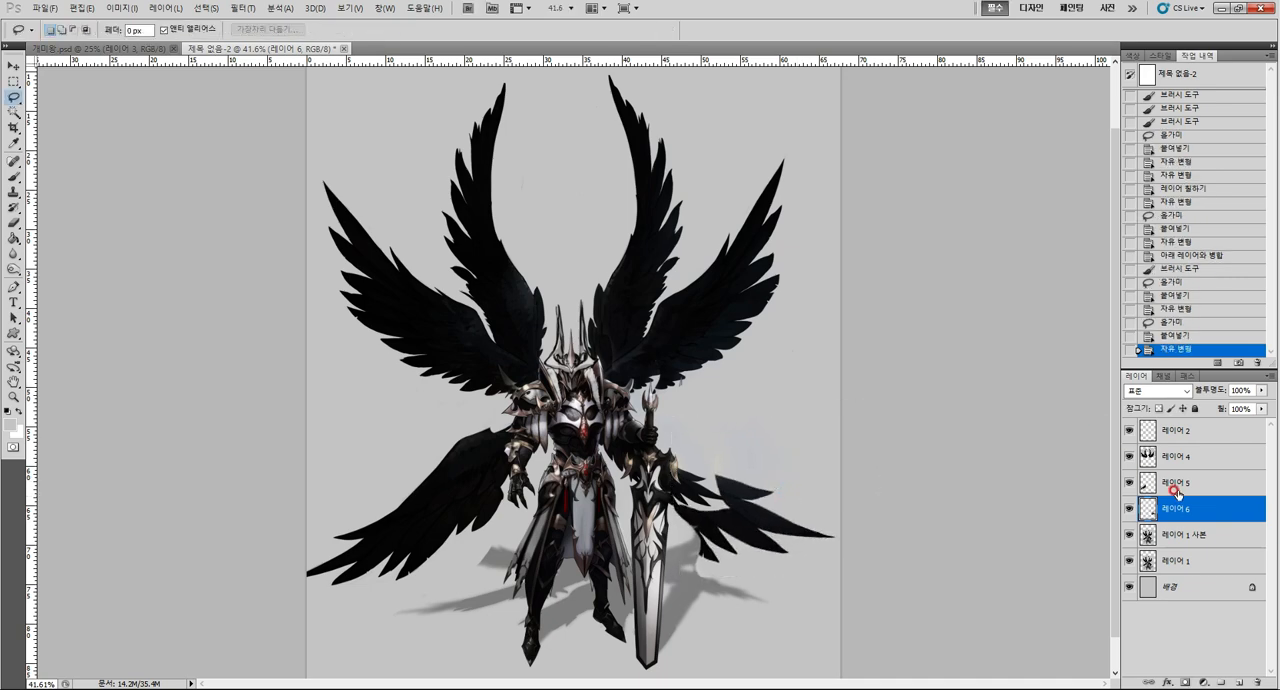
Merge 레이어 5 down into 레이어 6 and paint along the lower-left wing's upper edge with a dark color sampled from the image.
click(1196, 481)
key(ctrl+e)
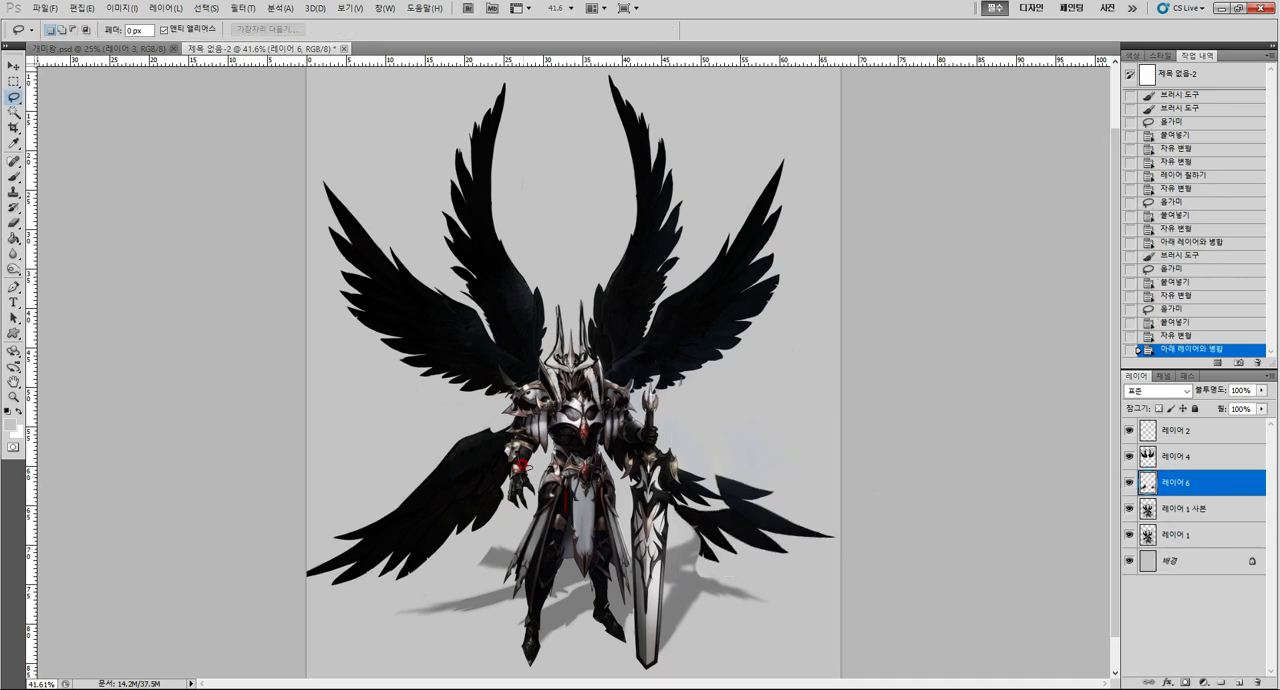
key(i)
click(465, 409)
key(b)
drag(445, 433, 496, 433)
alt+click(482, 438)
drag(480, 438, 507, 428)
Fill out the lower-right wing in near-black and build up arched upper edges on both lower wings.
click(723, 454)
alt+click(736, 481)
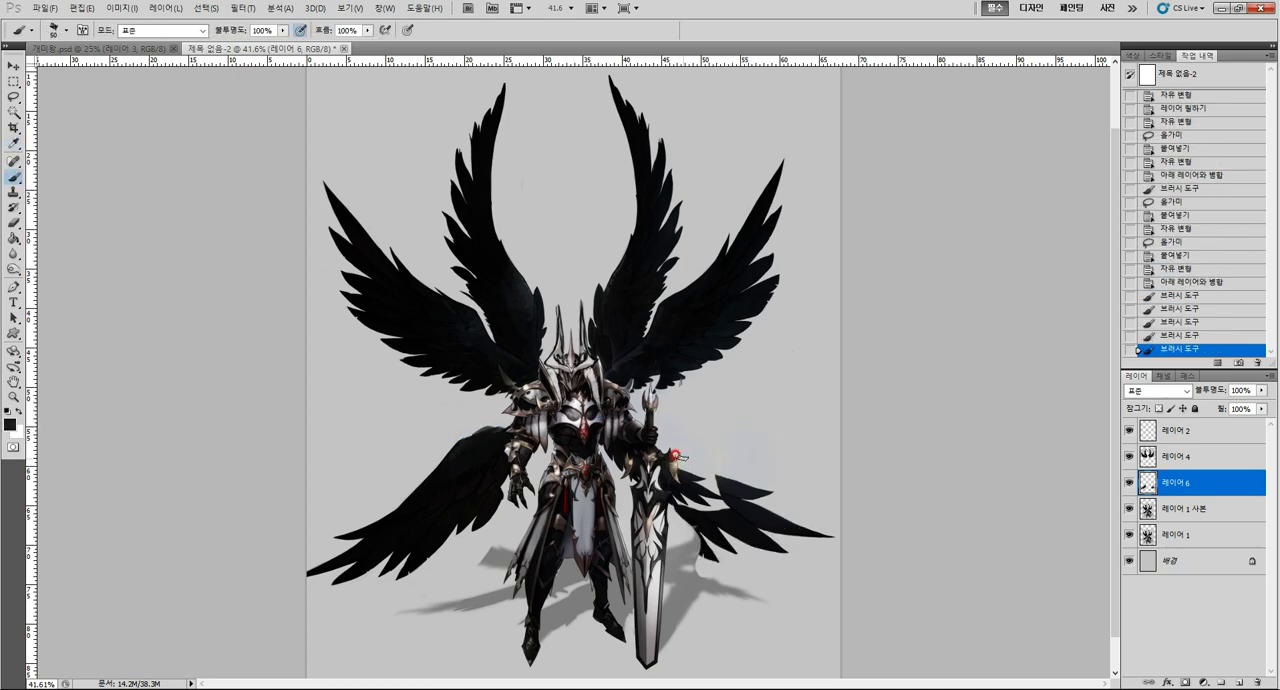
mouse_move(668, 445)
mouse_down()
mouse_move(723, 496)
mouse_move(701, 485)
mouse_move(691, 512)
mouse_move(679, 508)
mouse_move(669, 449)
mouse_move(604, 451)
mouse_up()
alt+click(480, 429)
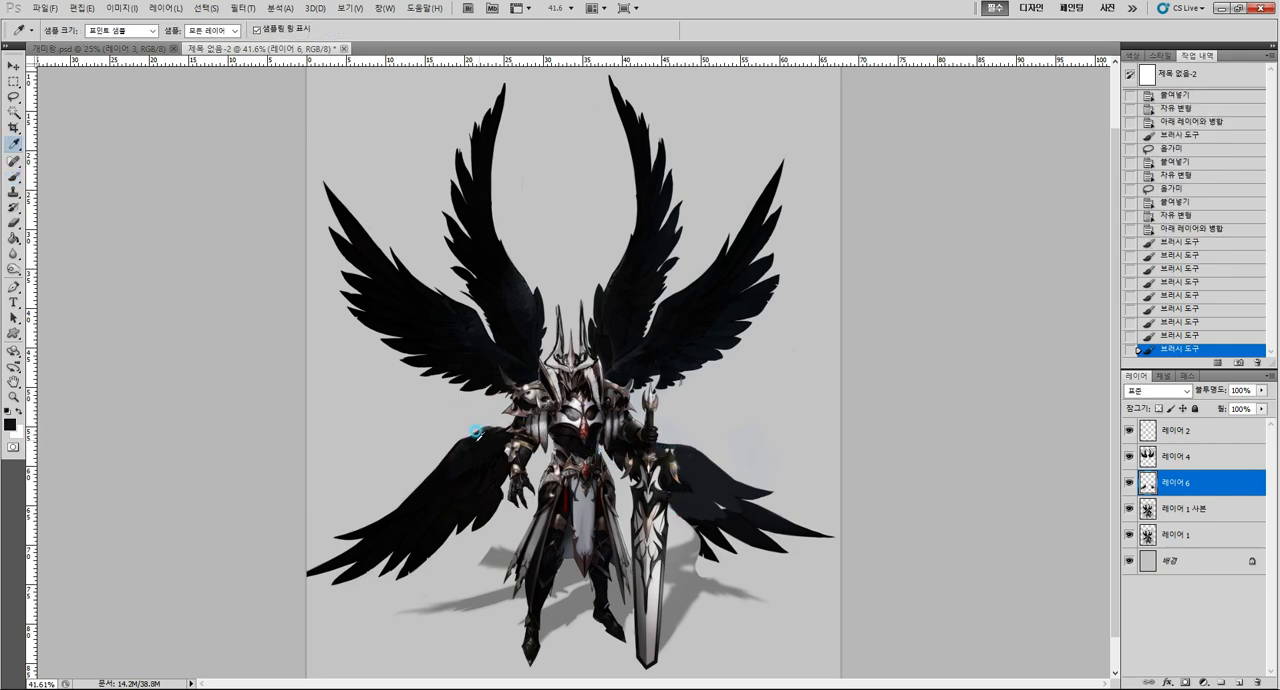
drag(455, 437, 464, 424)
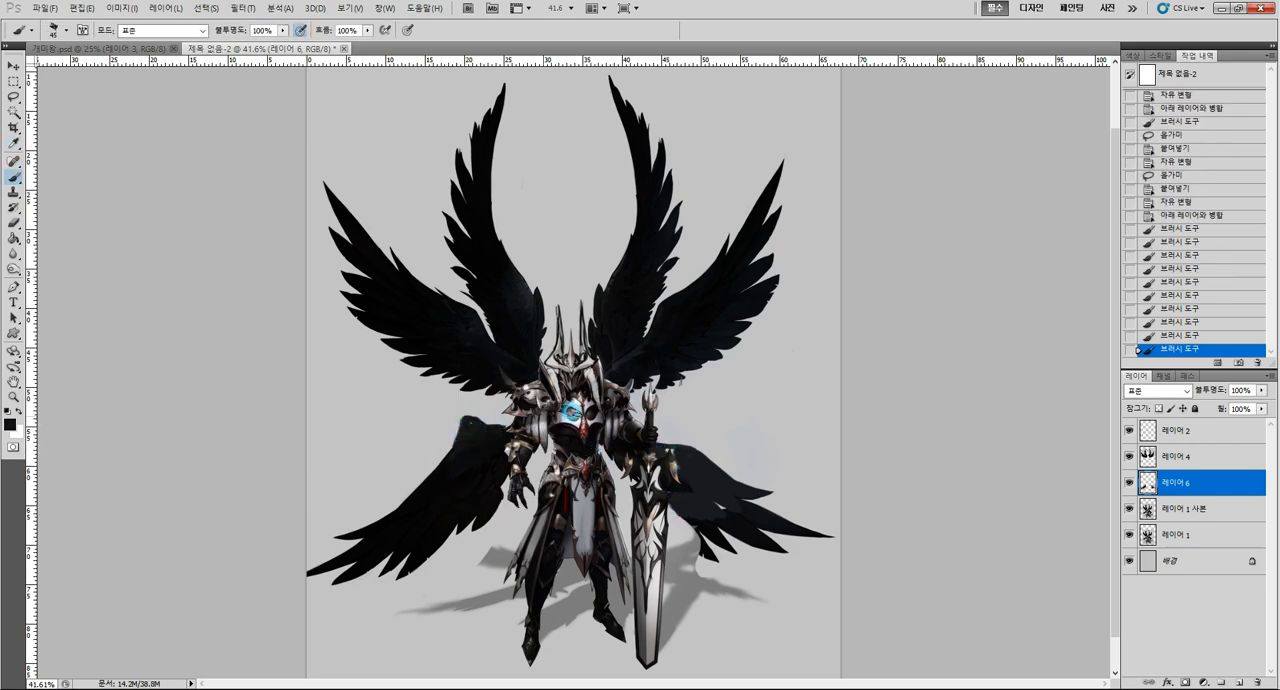
alt+click(745, 505)
mouse_move(660, 440)
mouse_down()
mouse_move(700, 461)
mouse_move(658, 447)
mouse_up()
mouse_move(726, 472)
mouse_down()
mouse_move(735, 522)
mouse_move(702, 513)
mouse_move(687, 477)
mouse_up()
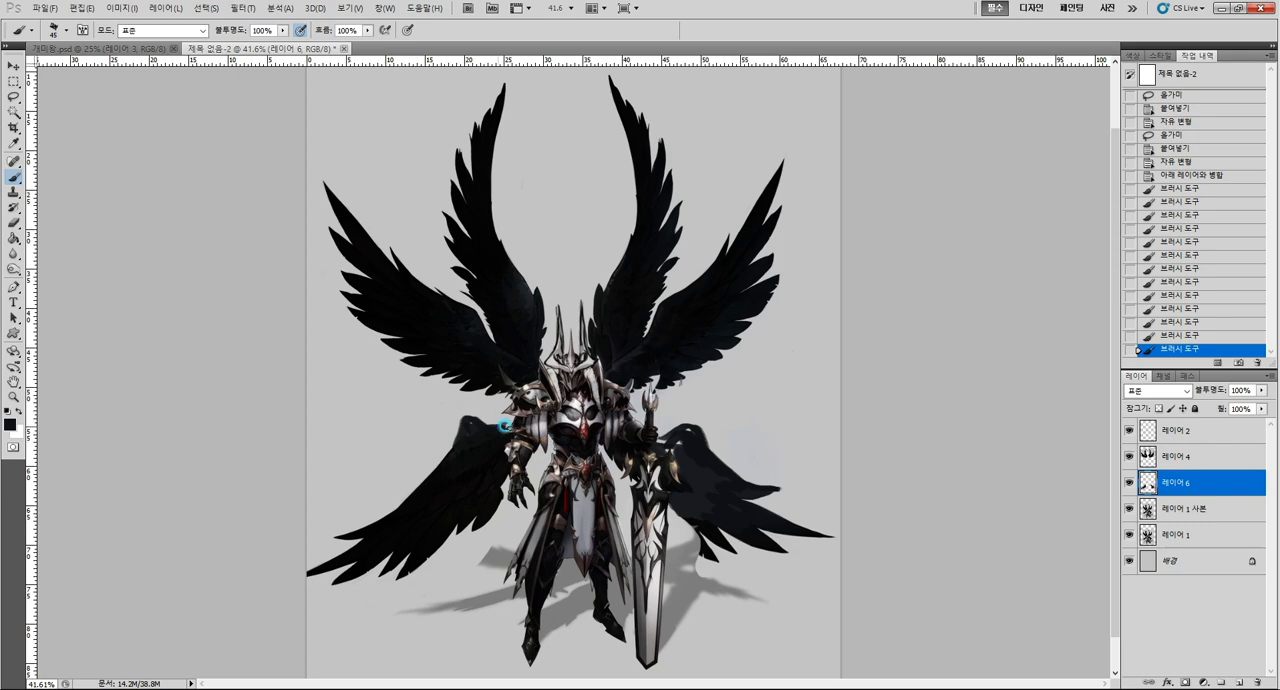
Paint dark feathers behind the knight's arms and waist with a smaller brush, and merge 레이어 4 down into 레이어 6.
mouse_move(504, 426)
mouse_down()
mouse_move(544, 457)
mouse_move(534, 463)
mouse_move(544, 437)
mouse_move(528, 515)
mouse_up()
key([)
key([)
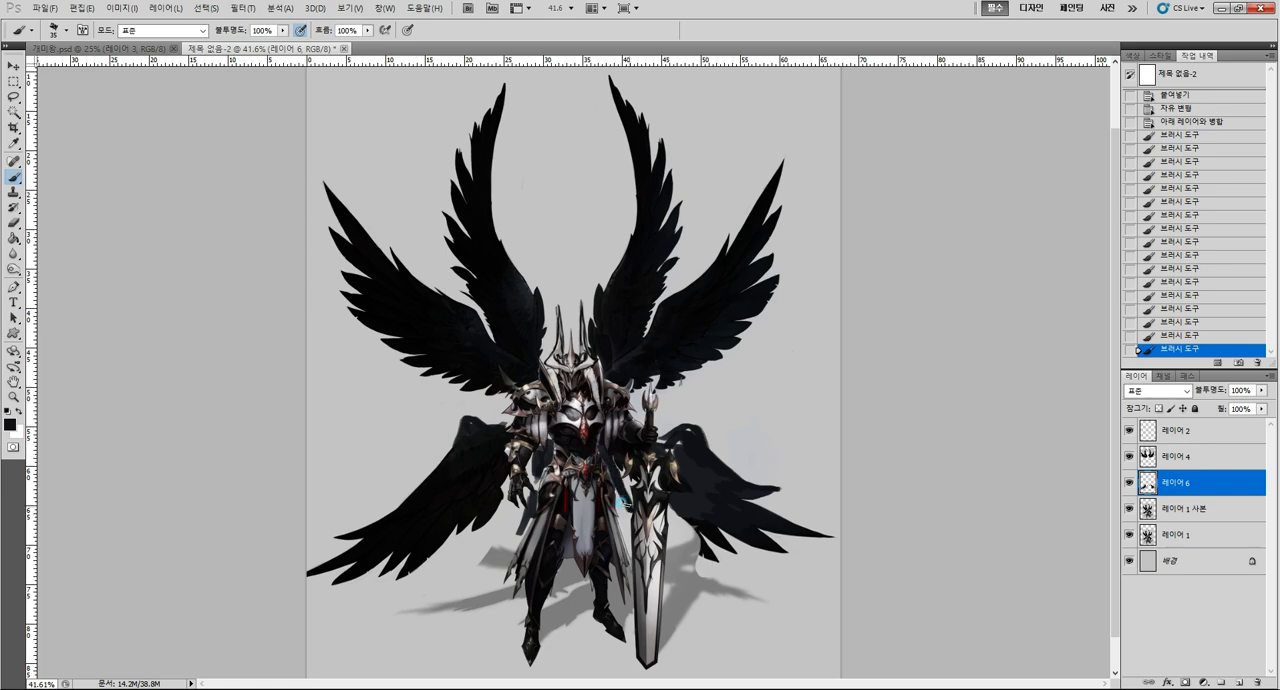
mouse_move(524, 506)
mouse_down()
mouse_move(520, 494)
mouse_move(512, 534)
mouse_up()
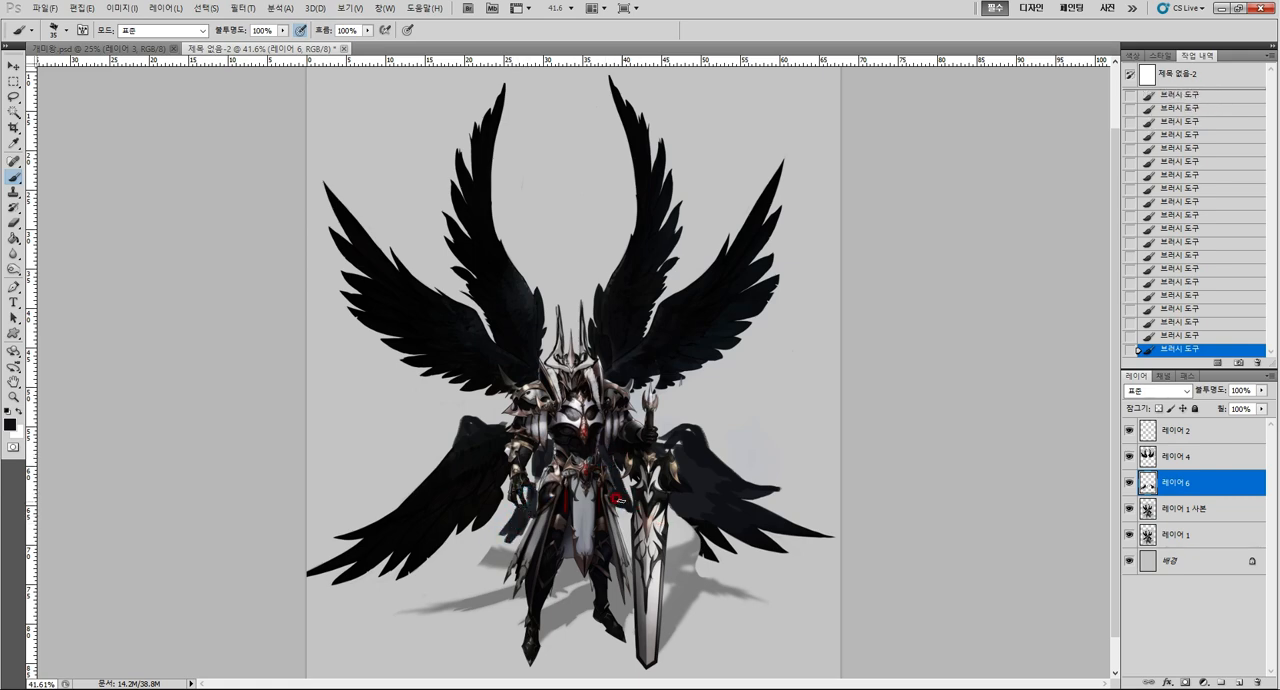
click(1190, 455)
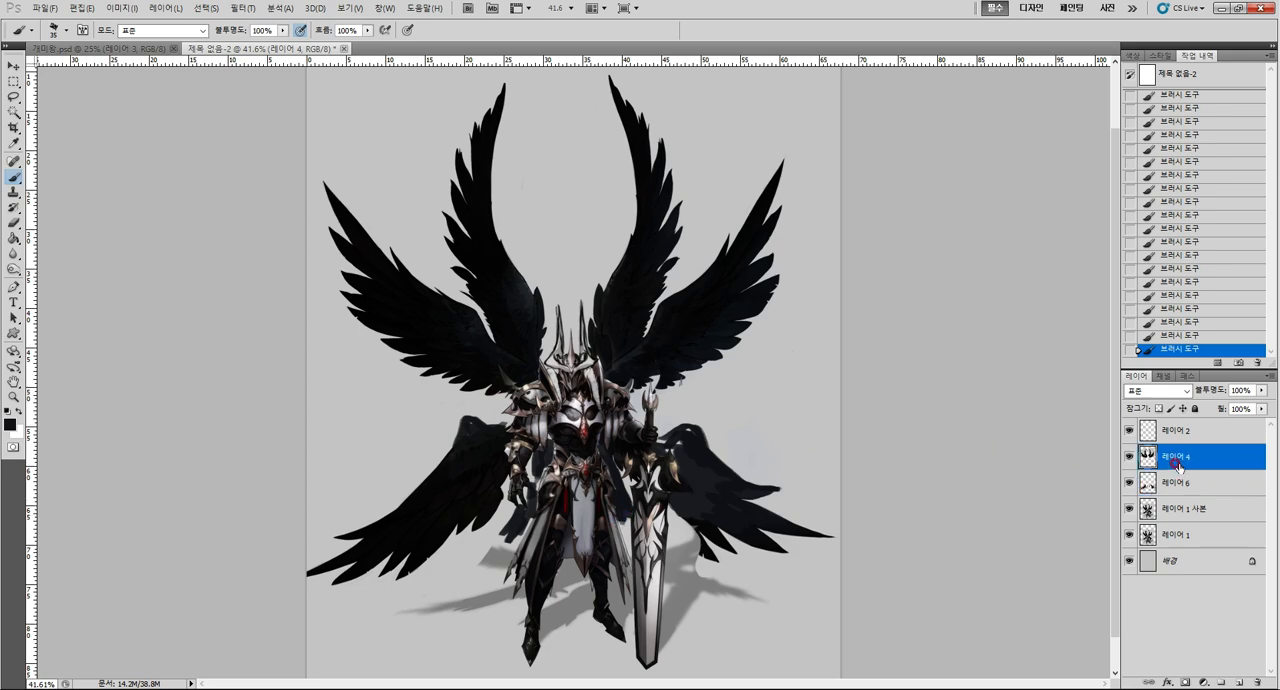
key(ctrl+e)
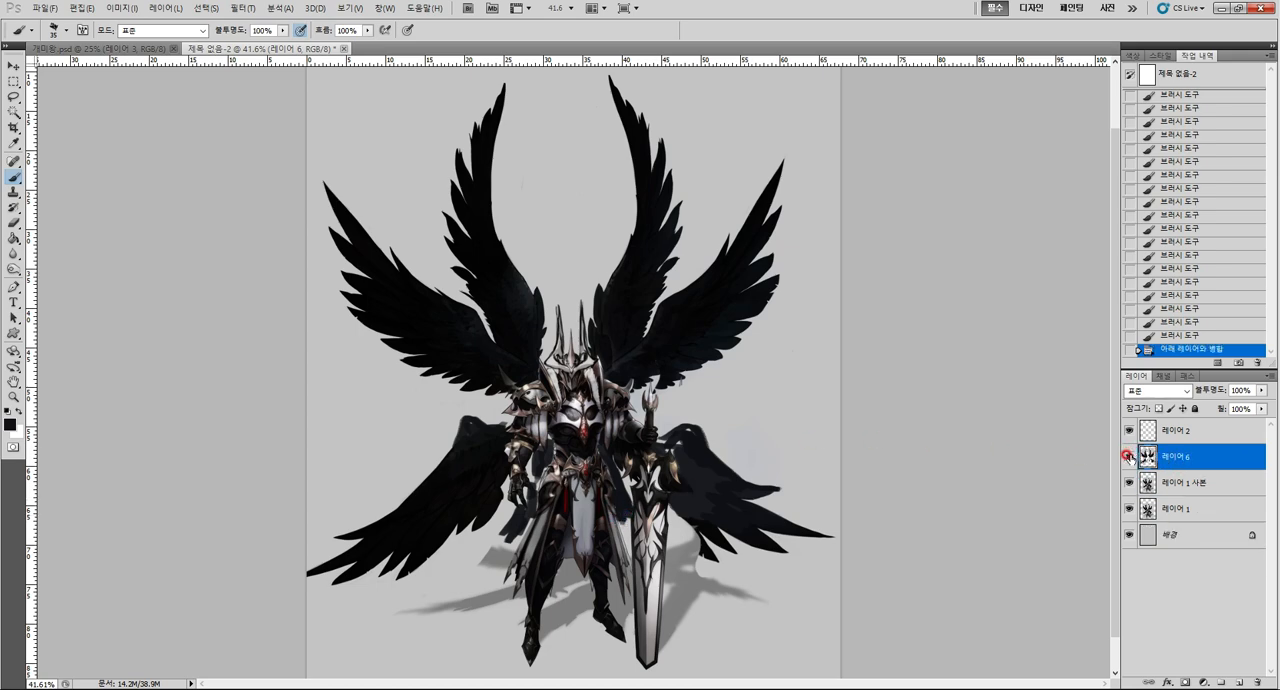
Move the whole figure upward on the canvas with all layers from 레이어 2 to 레이어 1 selected.
key(z)
key(ctrl+0)
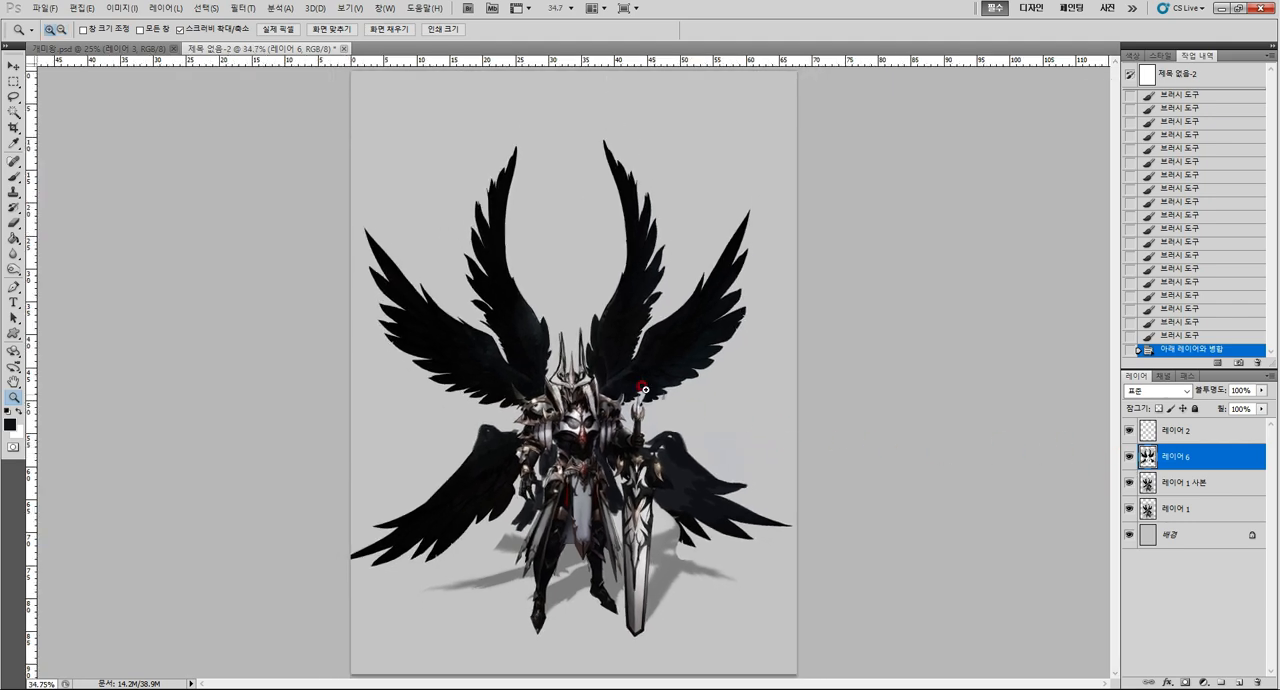
drag(657, 410, 672, 350)
shift+click(1192, 436)
shift+click(1195, 509)
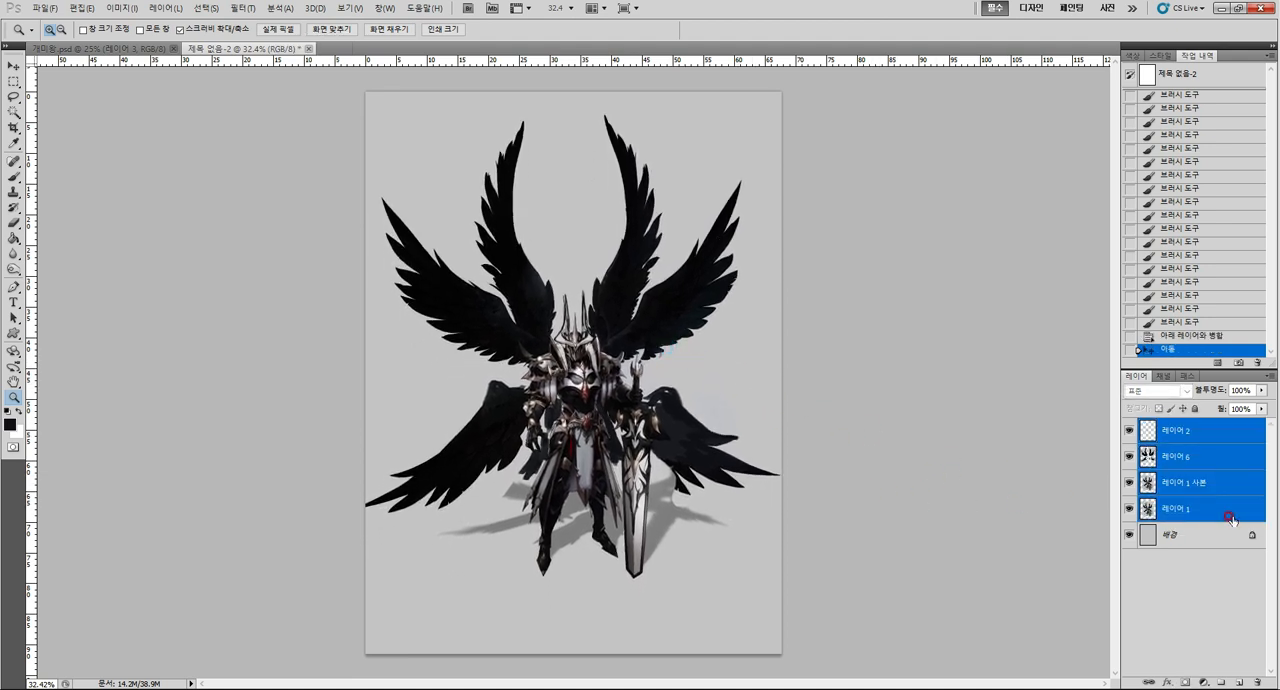
On 레이어 6, add dark feather strokes to the lower-right wing and carve gaps along its lower edge in gray.
click(1205, 462)
key(b)
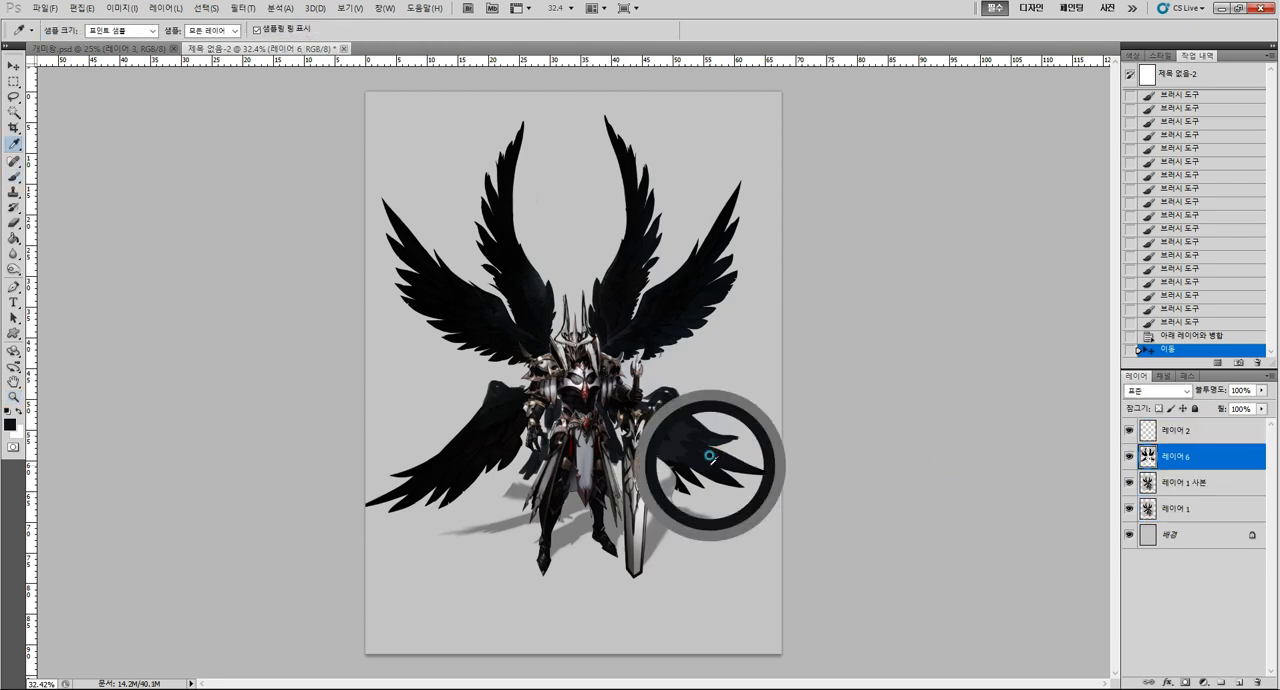
mouse_move(684, 497)
mouse_down()
mouse_move(702, 462)
mouse_move(750, 486)
mouse_move(771, 469)
mouse_up()
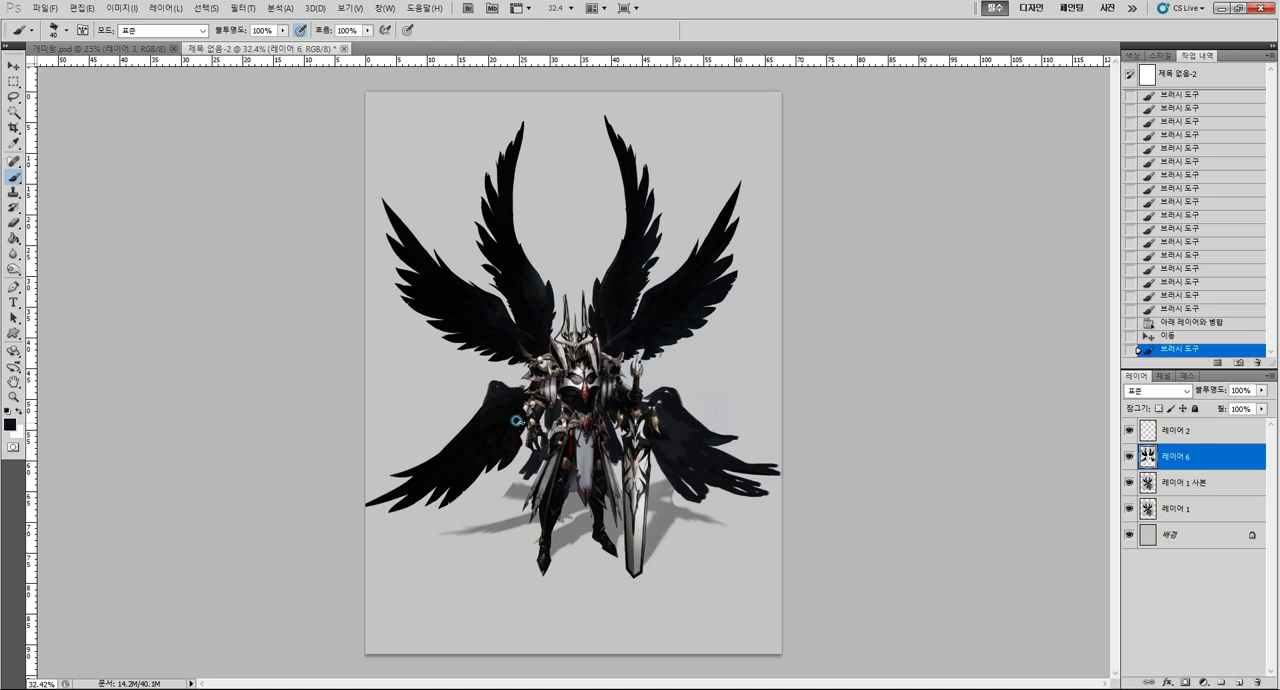
drag(518, 416, 516, 476)
alt+click(684, 506)
key(])
mouse_move(699, 477)
mouse_down()
mouse_move(703, 500)
mouse_move(682, 482)
mouse_up()
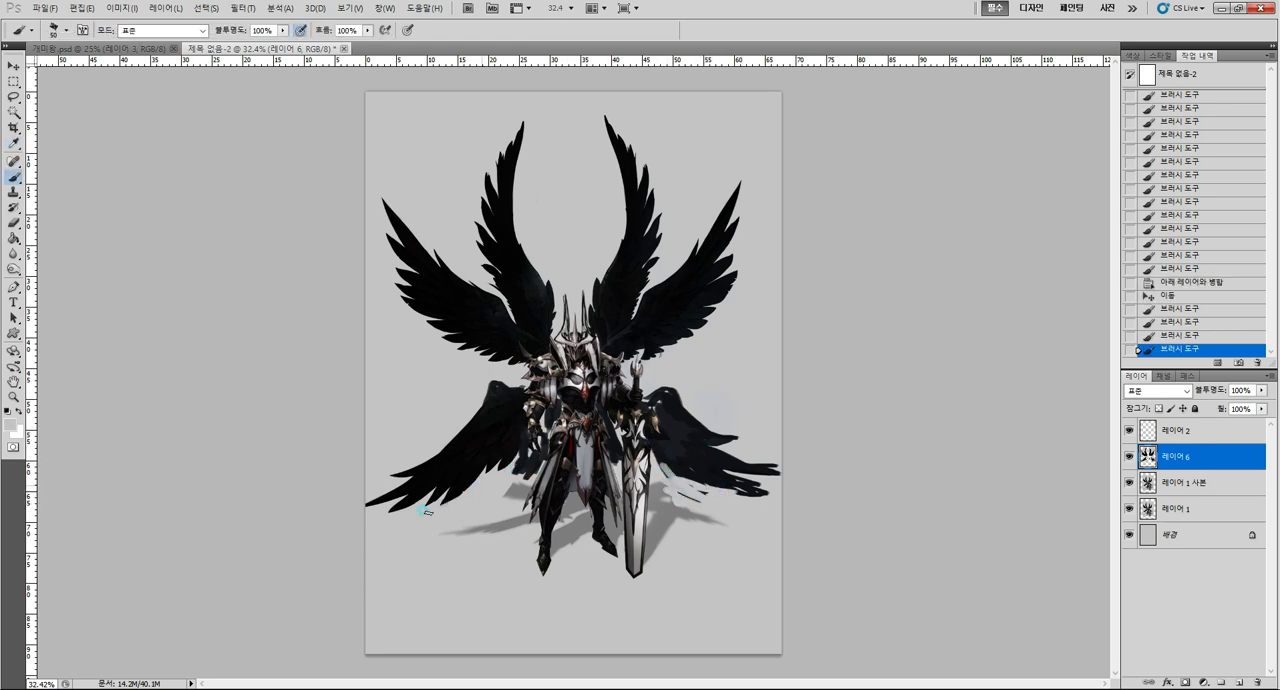
Reshape the lower-left wing's feathers and trim both lower wingtips in gray, comparing the result with 레이어 6 hidden.
drag(427, 511, 448, 500)
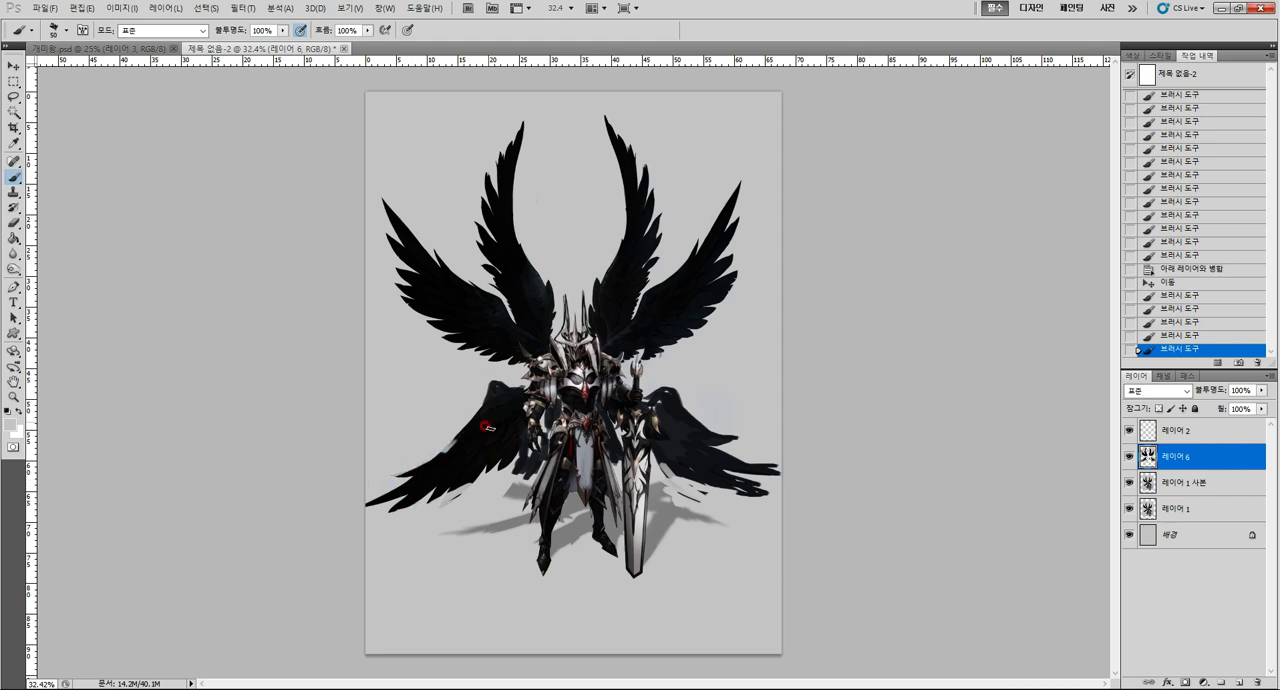
alt+click(485, 427)
drag(450, 444, 461, 432)
drag(562, 407, 568, 412)
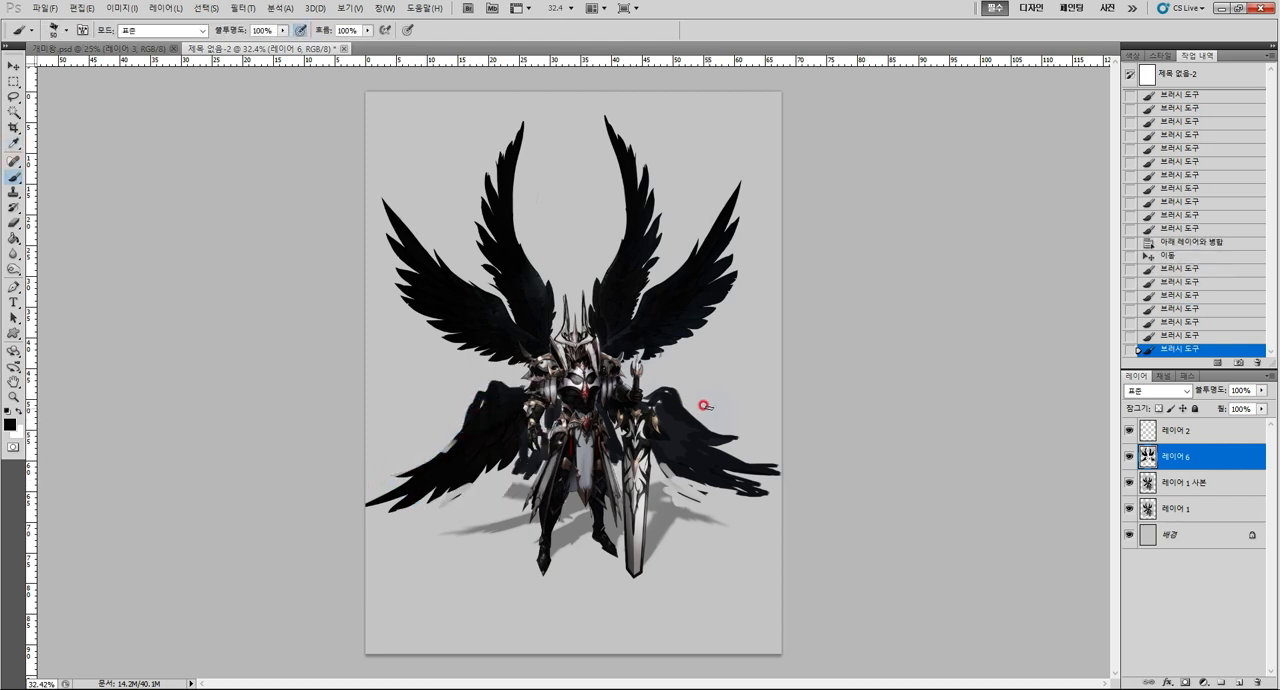
alt+click(468, 380)
mouse_move(479, 387)
mouse_down()
mouse_move(388, 474)
mouse_move(421, 452)
mouse_move(350, 498)
mouse_move(374, 514)
mouse_move(478, 508)
mouse_up()
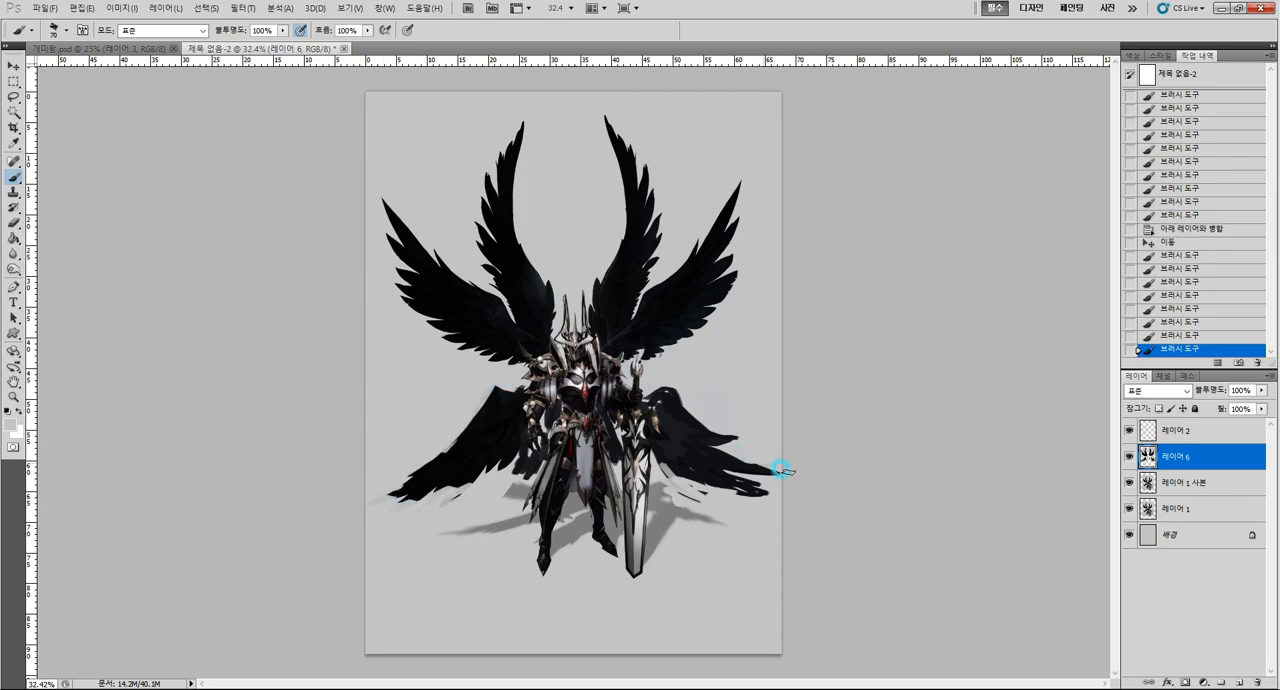
click(716, 493)
click(1129, 455)
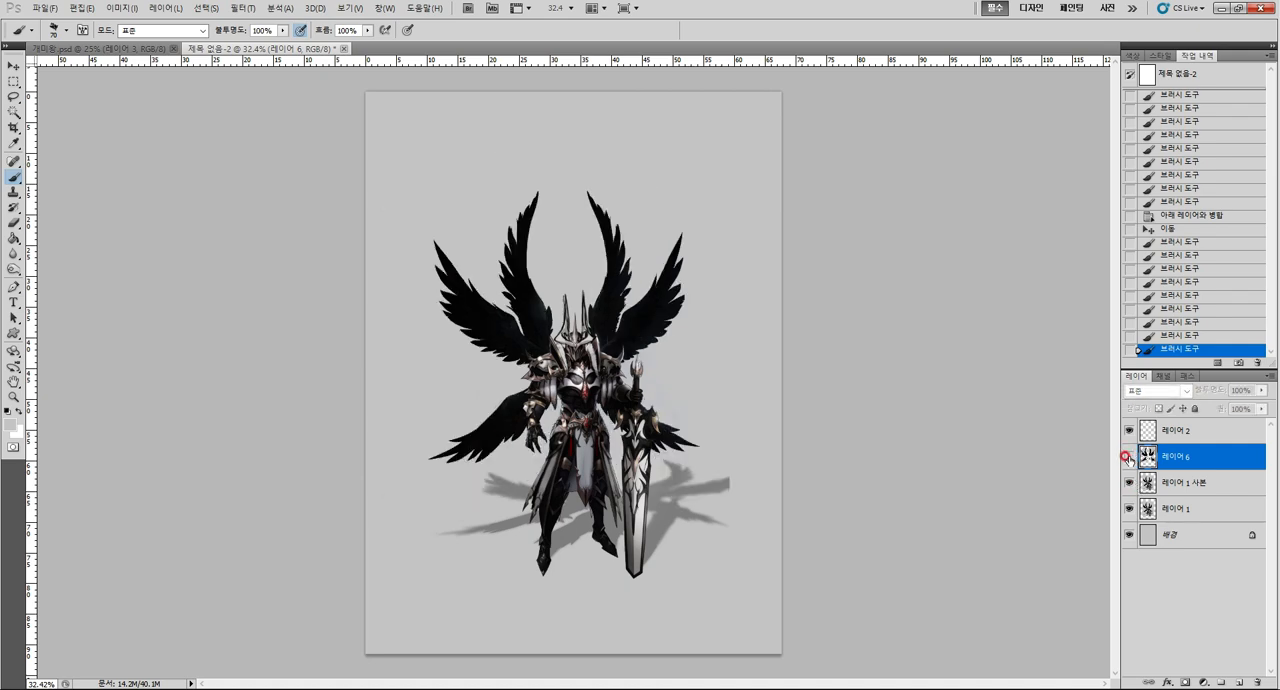
click(1128, 457)
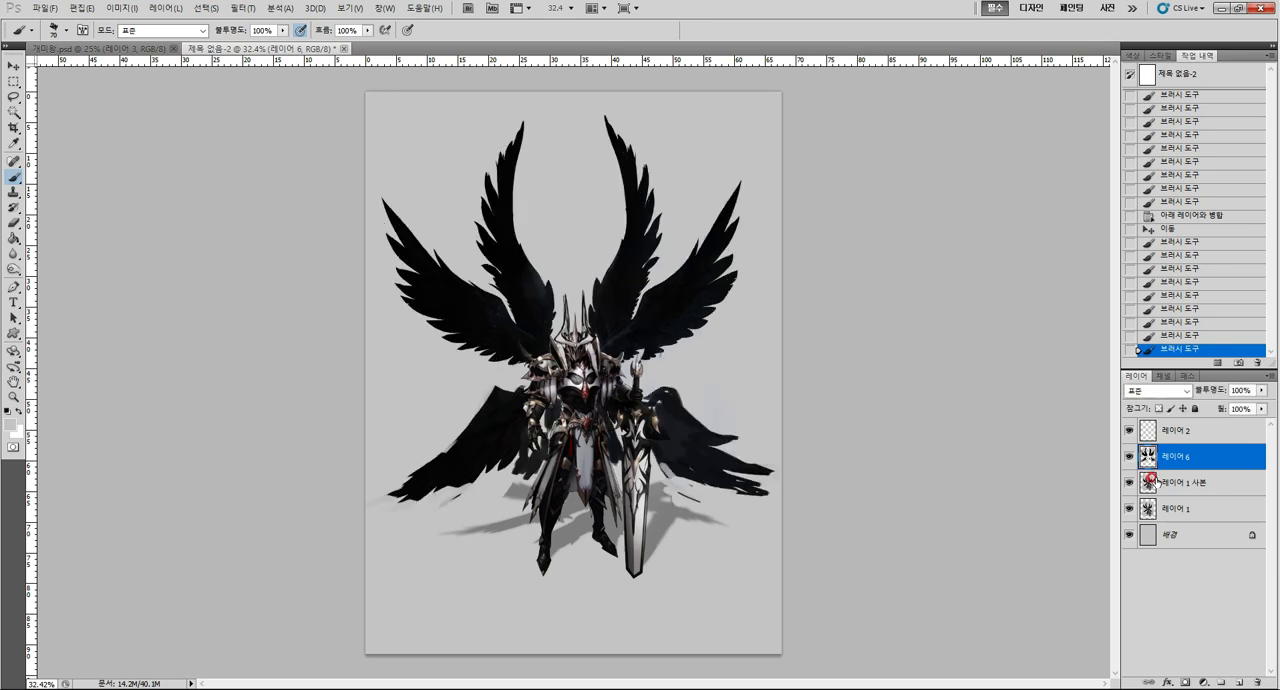
Select the tips of the two inner upper wings with a rectangular marquee and squash them slightly downward.
key(m)
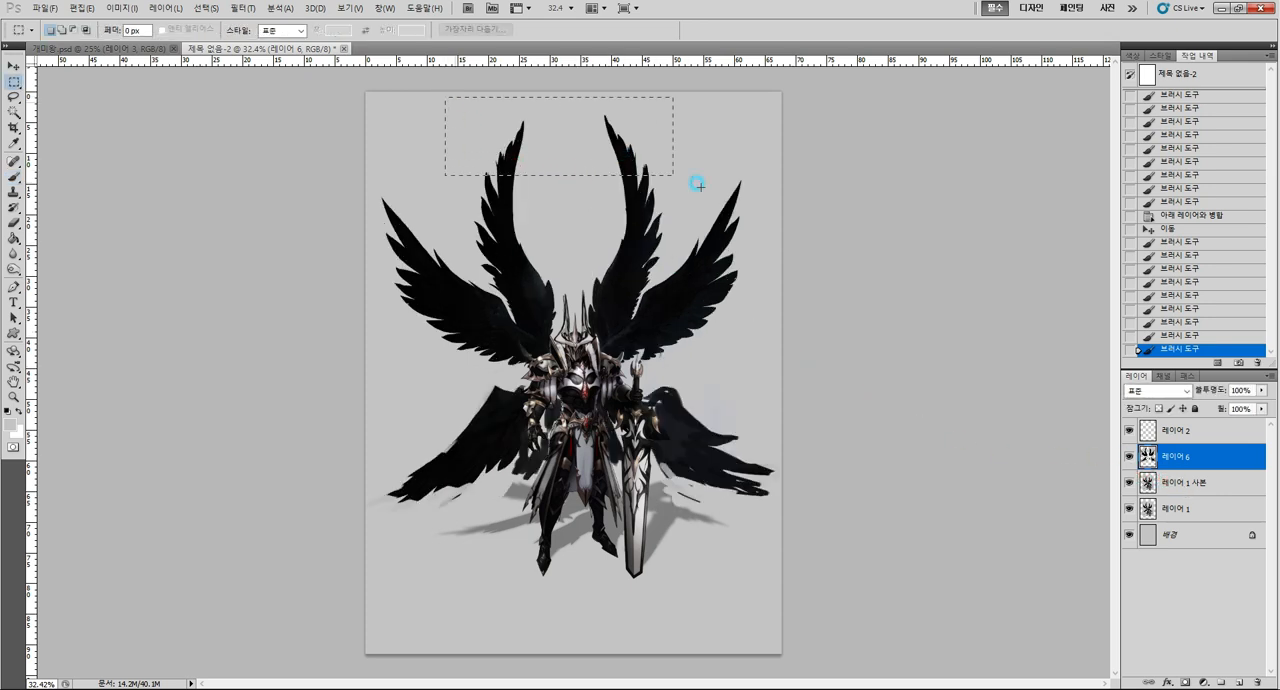
drag(698, 186, 702, 197)
key(ctrl+t)
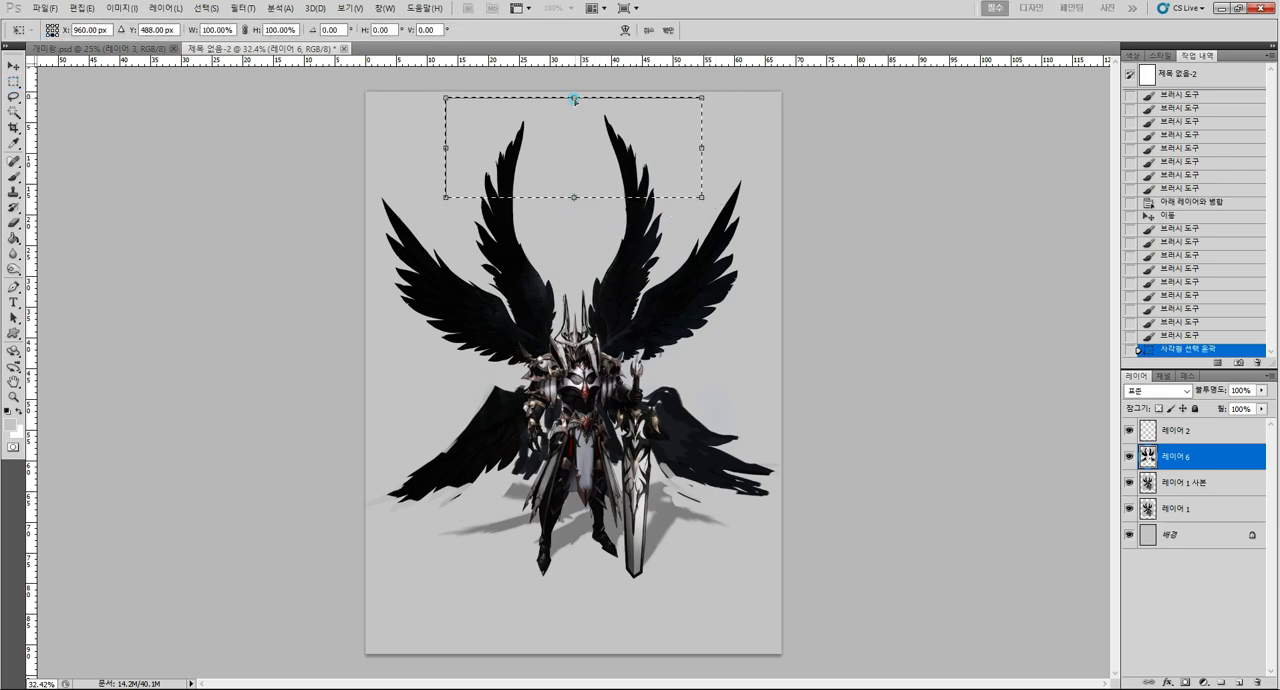
drag(574, 99, 573, 106)
key(Return)
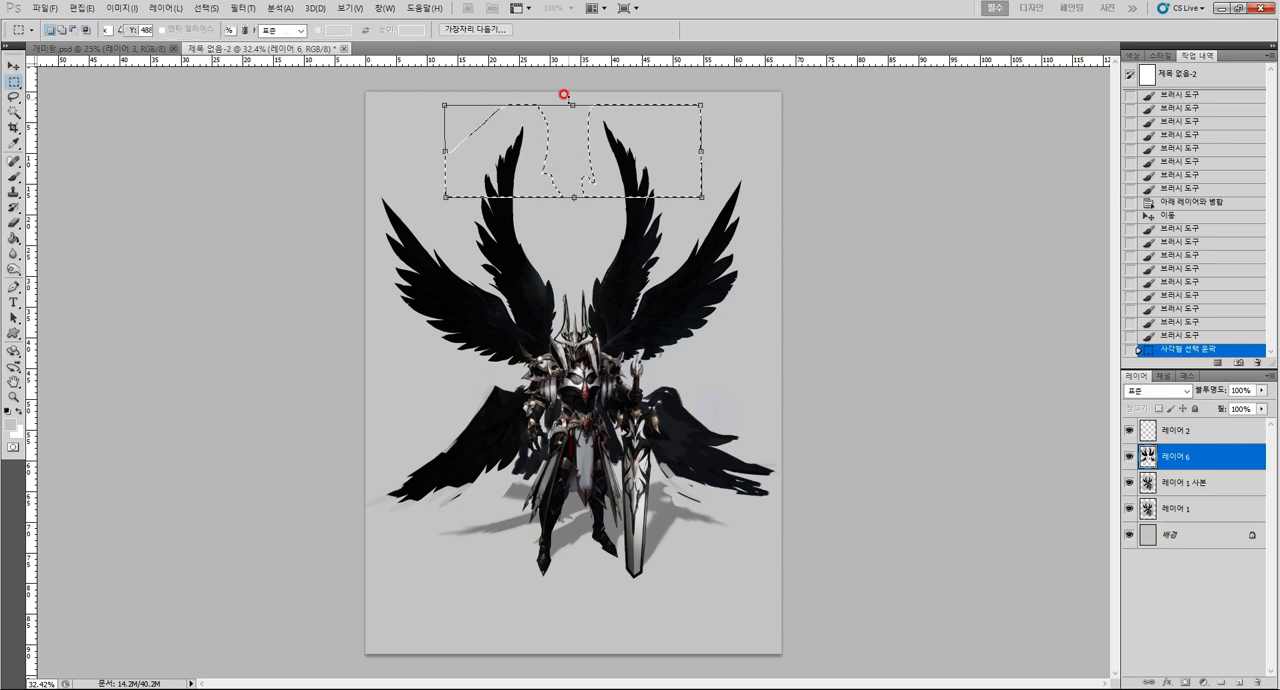
key(ctrl+d)
Select the outer part of the outer upper-right wing with a rectangular marquee and narrow it slightly inward.
mouse_move(713, 163)
mouse_down()
mouse_move(791, 284)
mouse_move(781, 382)
mouse_up()
mouse_move(767, 280)
mouse_down()
mouse_move(771, 260)
mouse_move(746, 263)
mouse_move(760, 269)
mouse_up()
key(ctrl+t)
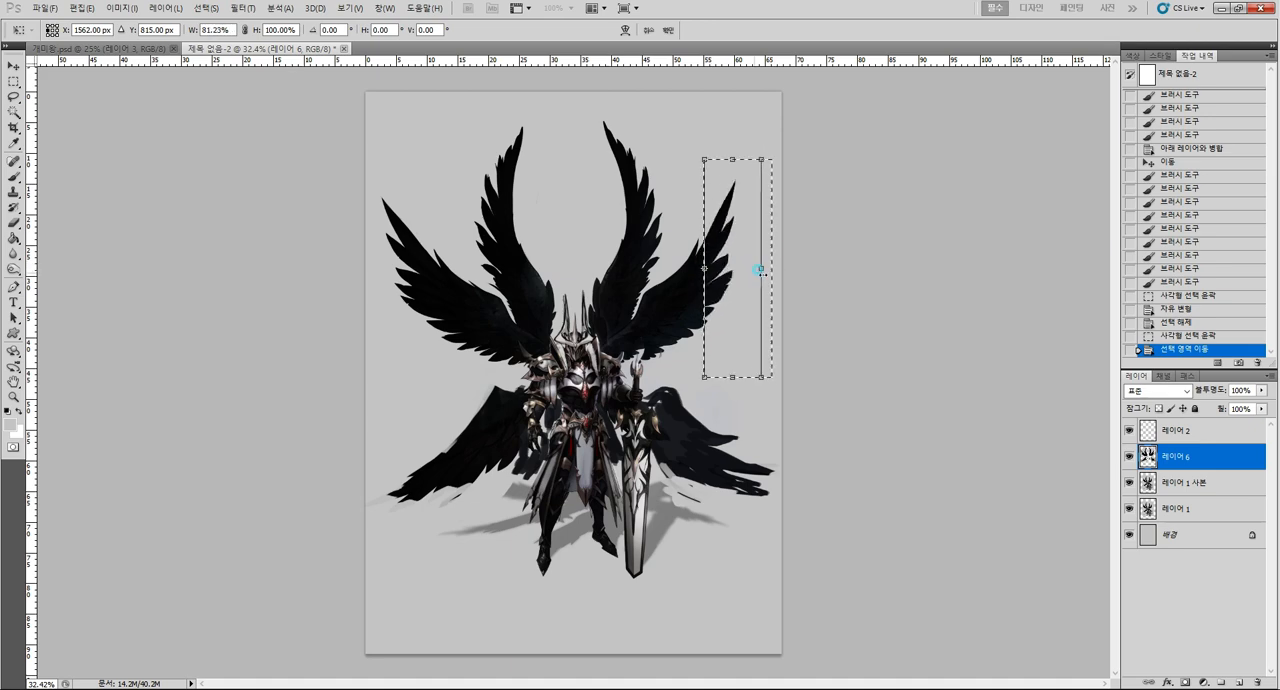
key(Return)
key(m)
key(ctrl+d)
Select the outer part of the outer upper-left wing with a rectangular marquee and try narrowing it inward.
drag(365, 167, 449, 389)
key(ctrl+t)
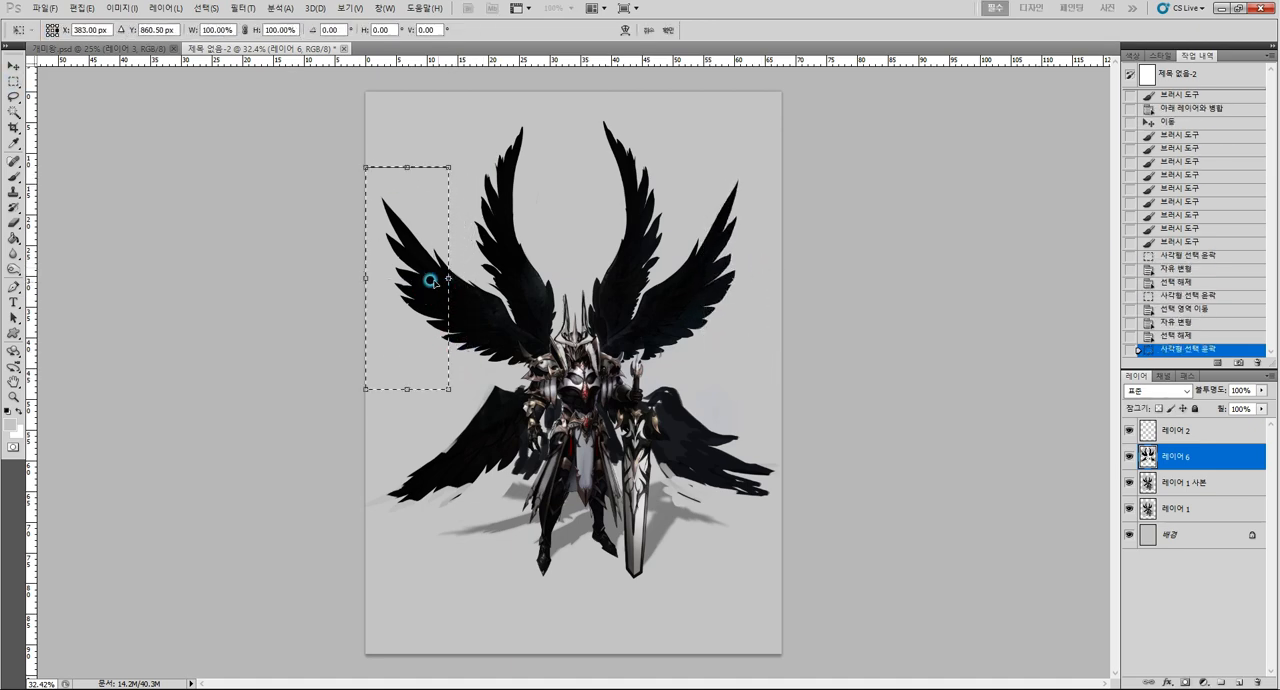
drag(365, 278, 378, 273)
key(Return)
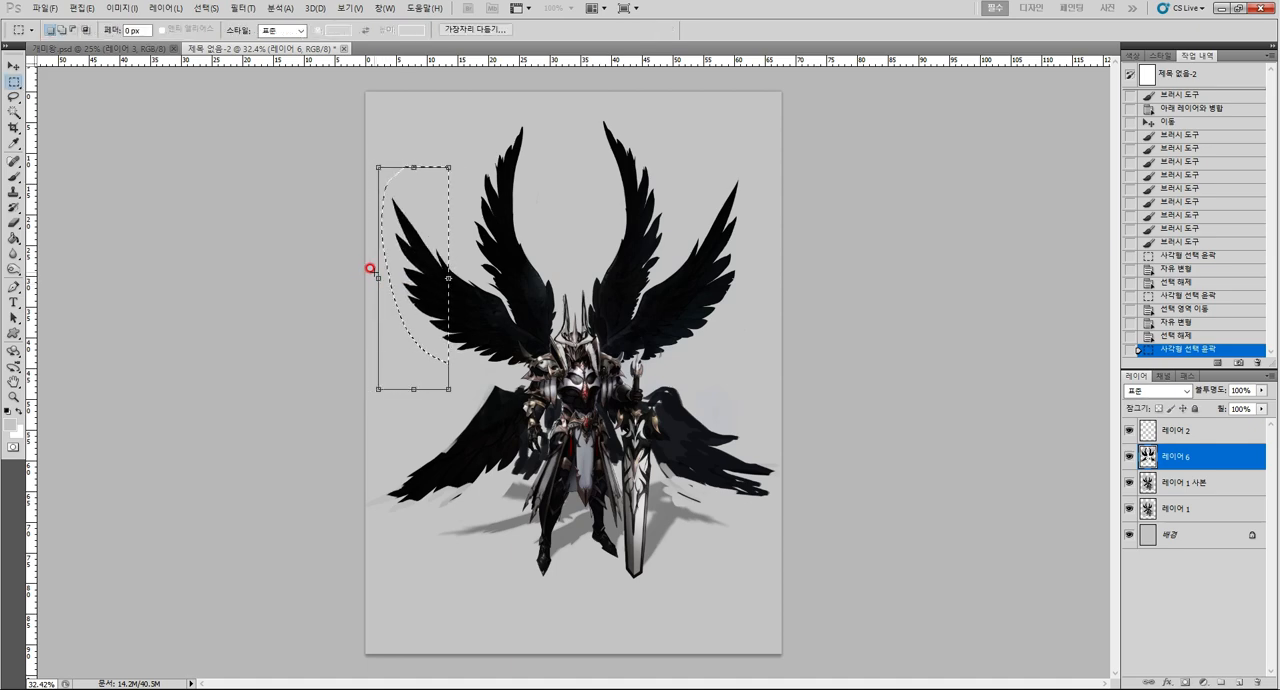
key(ctrl+d)
Undo the narrowing of the outer upper-left wing, going back to its rectangular selection.
key(ctrl+alt+z)
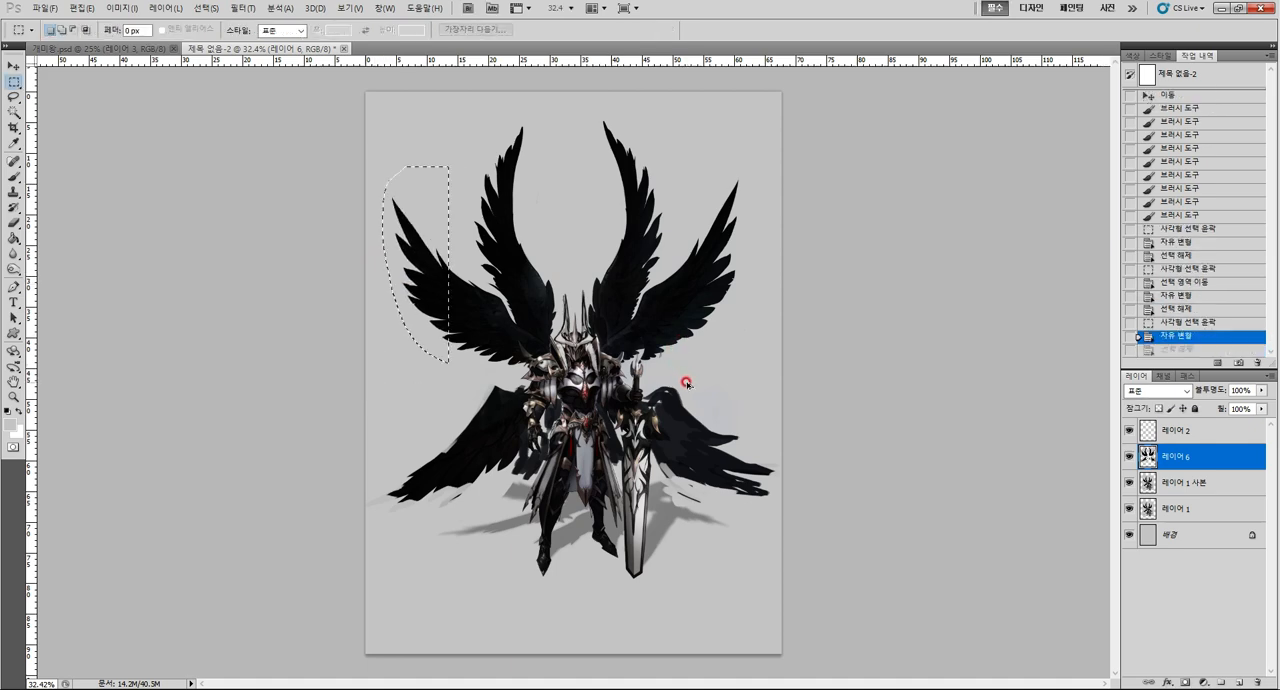
key(ctrl+alt+z)
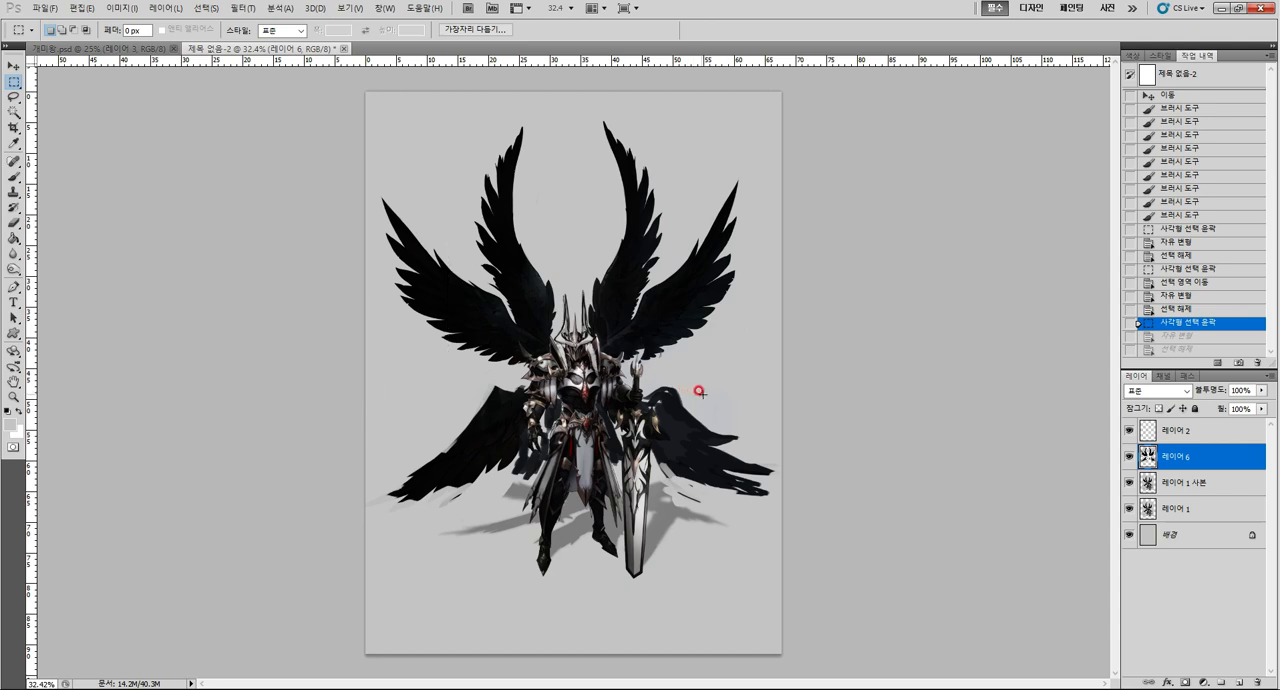
key(ctrl+d)
key(ctrl+alt+z)
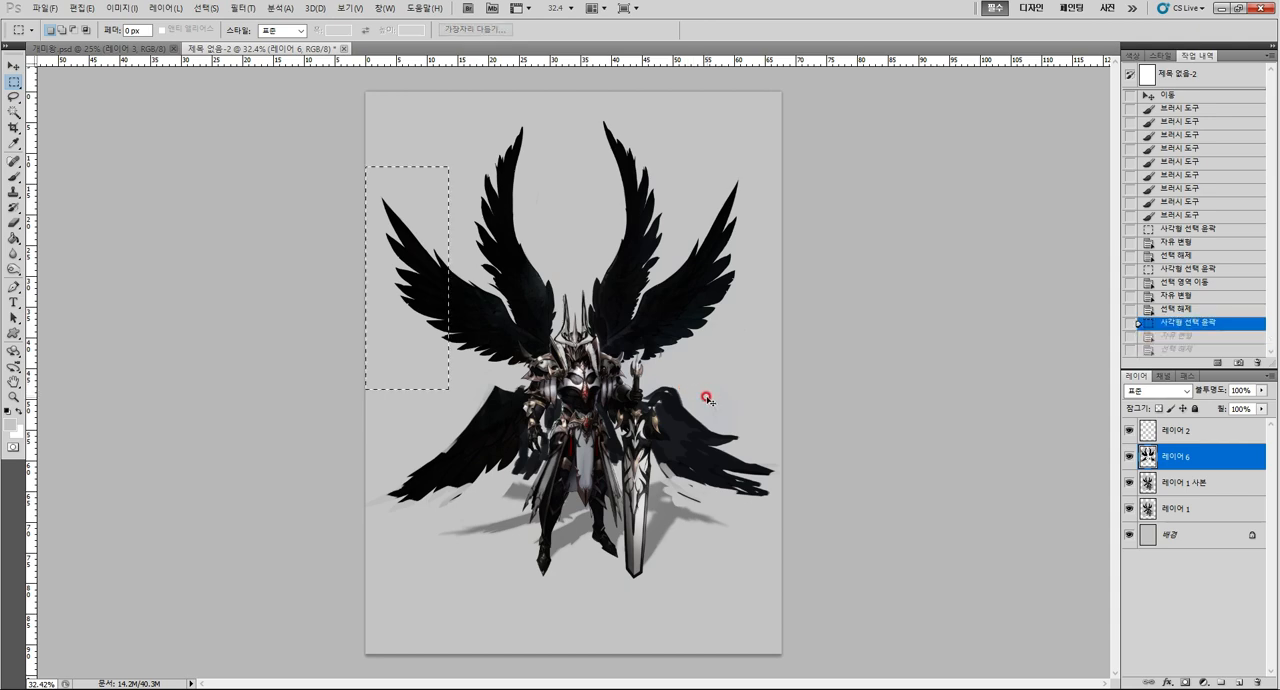
key(ctrl+alt+z)
key(ctrl+shift+z)
Narrow the selected part of the outer upper-left wing slightly inward and clear the selection.
key(ctrl+t)
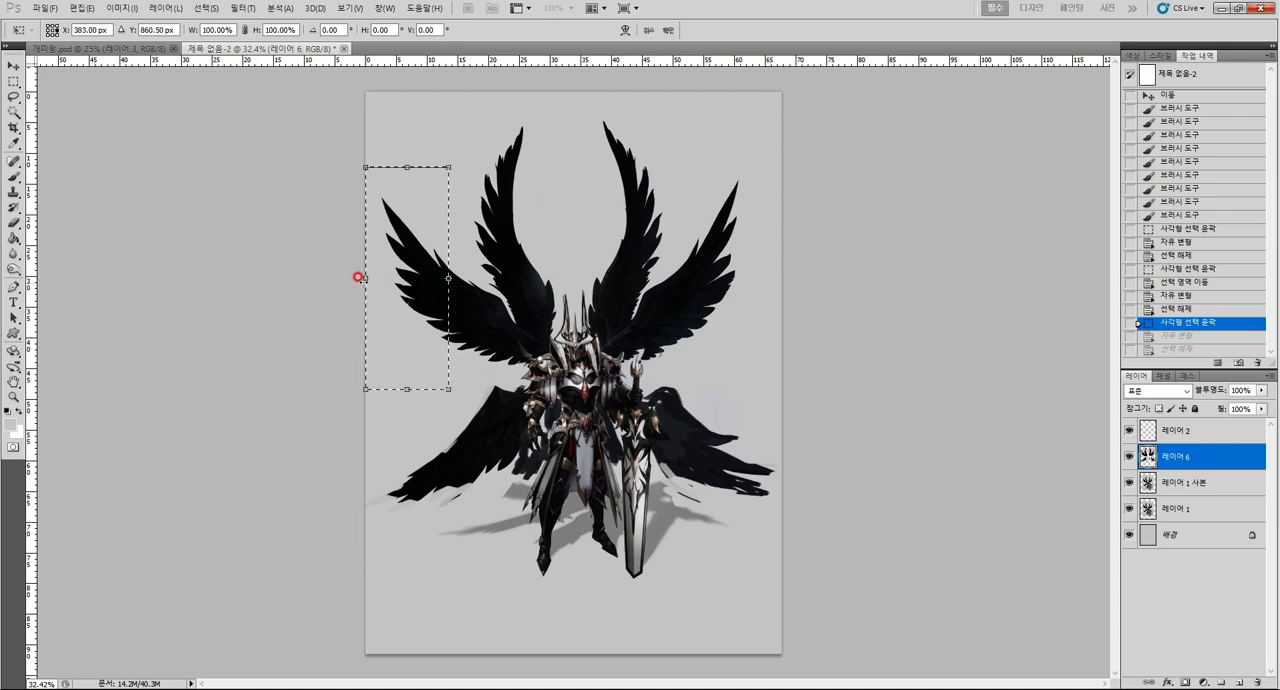
drag(365, 278, 375, 277)
key(Return)
key(ctrl+d)
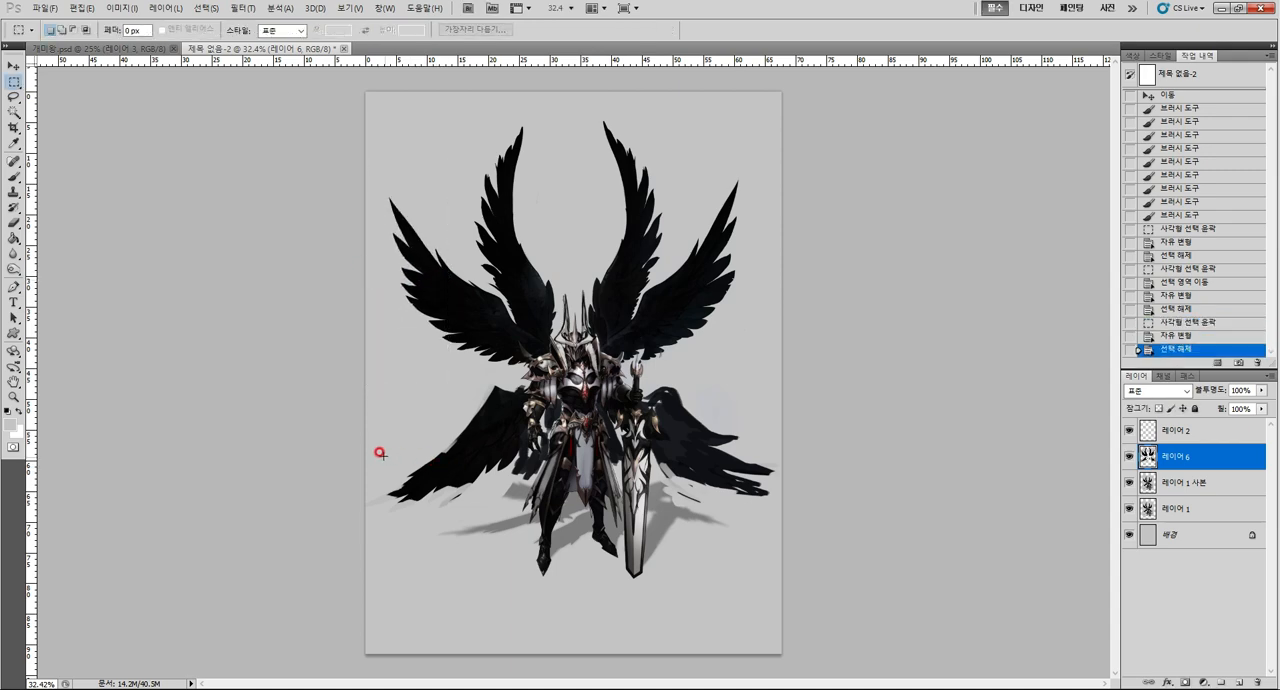
Select the tip of the lower-left wing with a rectangular marquee, narrow it inward to about 87% width, and clear the selection.
drag(465, 540, 464, 545)
key(ctrl+t)
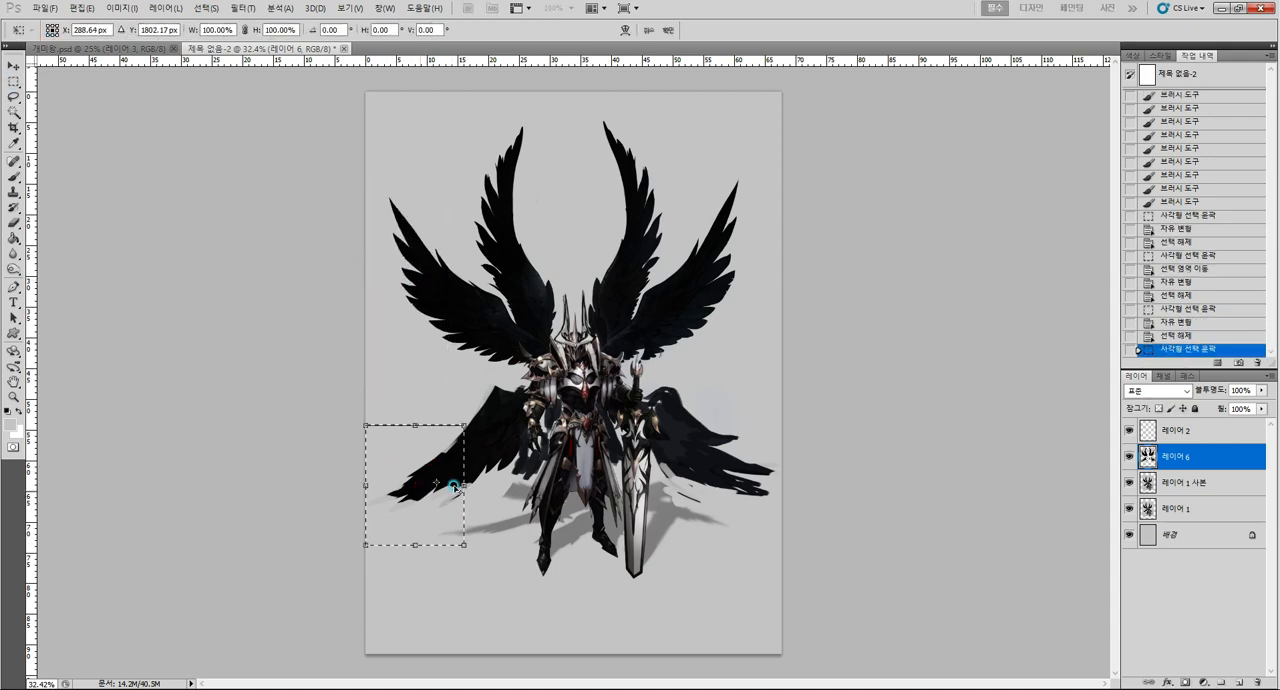
drag(366, 486, 378, 485)
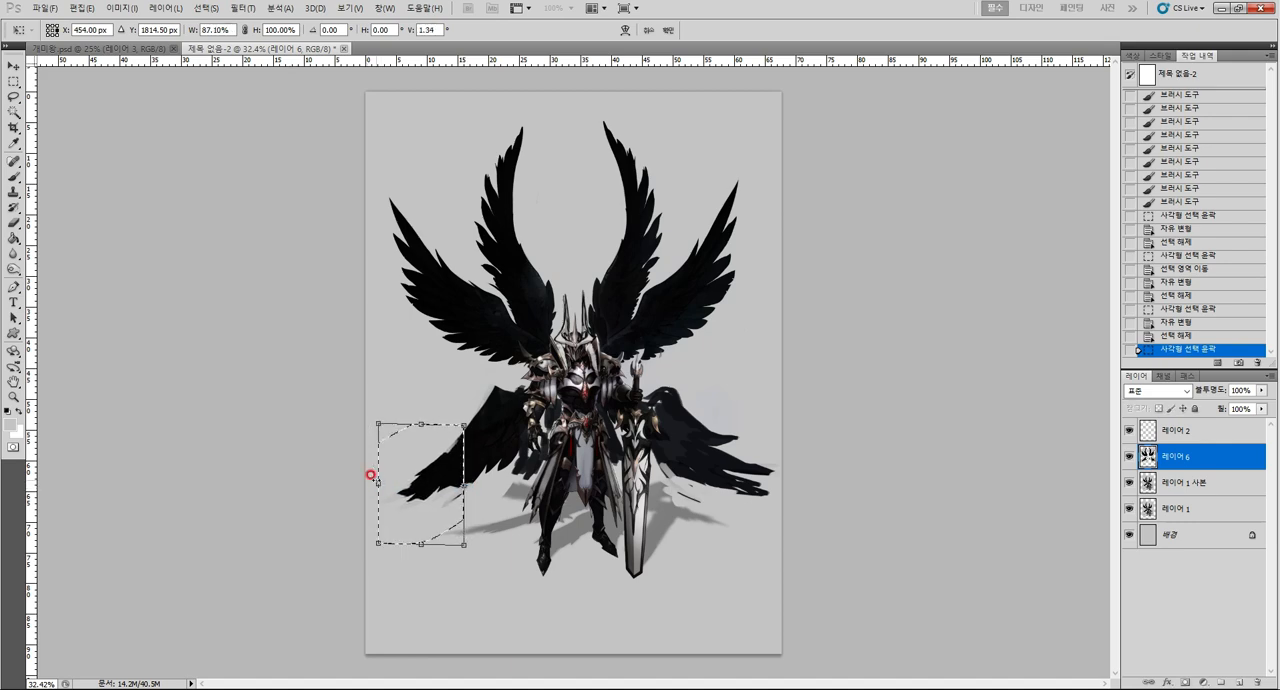
key(Return)
key(ctrl+d)
Select the tip of the lower-right wing with a rectangular marquee, narrow it slightly inward, and clear the selection.
drag(708, 407, 781, 542)
key(ctrl+t)
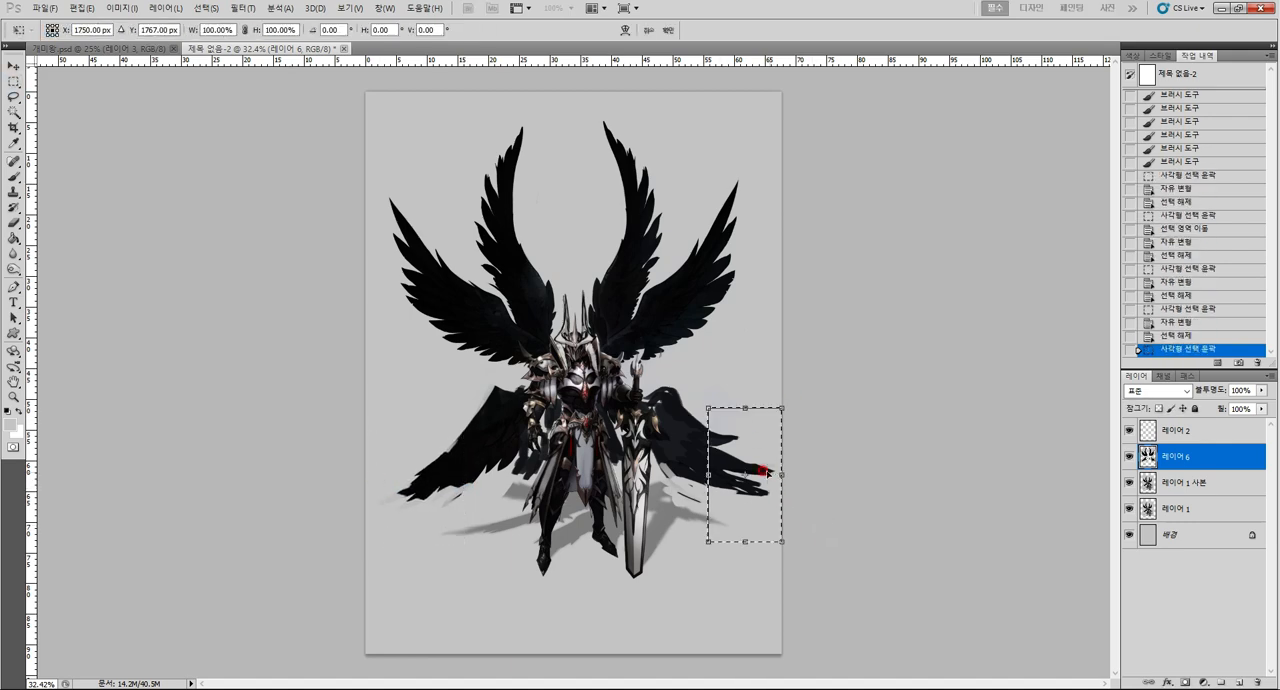
drag(781, 475, 762, 477)
key(Return)
key(ctrl+d)
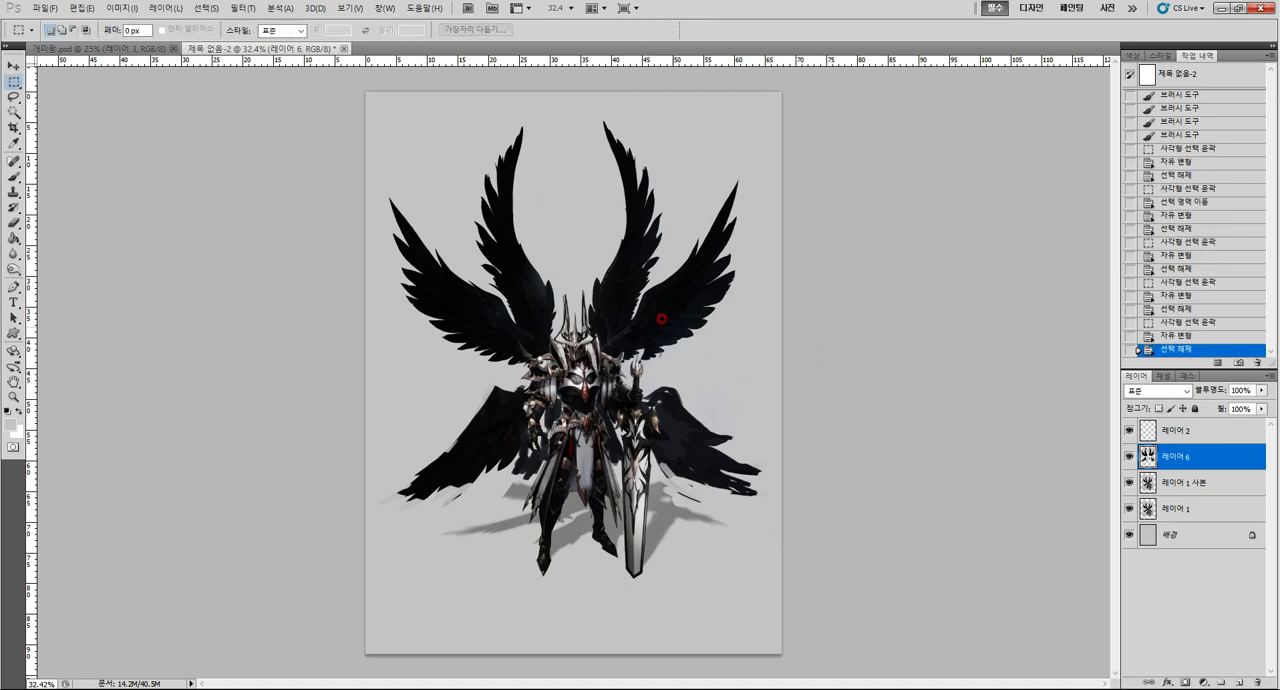
Sample the dark feather colour and brush it along the bases of both outer upper wings near the shoulders.
key(i)
click(648, 318)
key(b)
drag(632, 350, 639, 353)
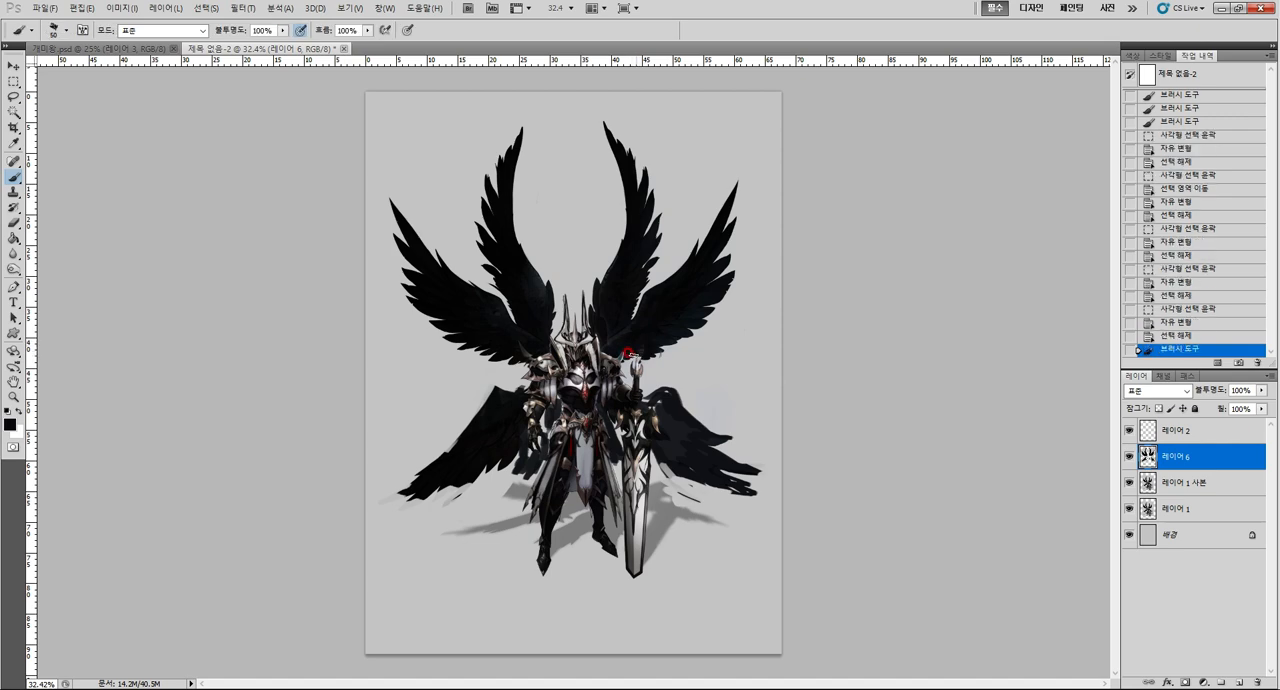
drag(558, 344, 550, 348)
drag(530, 350, 506, 351)
drag(499, 349, 511, 344)
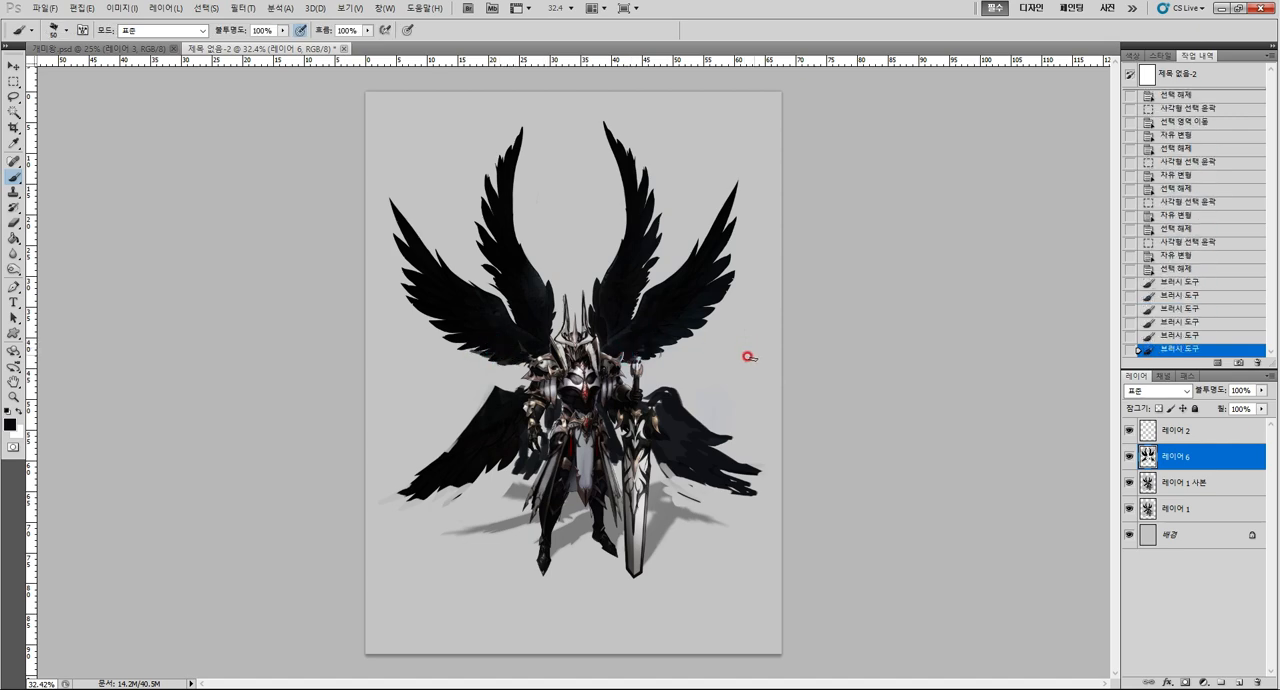
Compare the exaggerated design with the original by hiding and showing the wings layer 레이어 6 and the horns layer 레이어 2.
click(1129, 458)
click(1129, 458)
click(1128, 430)
click(1128, 430)
click(1185, 430)
key(z)
drag(552, 344, 651, 349)
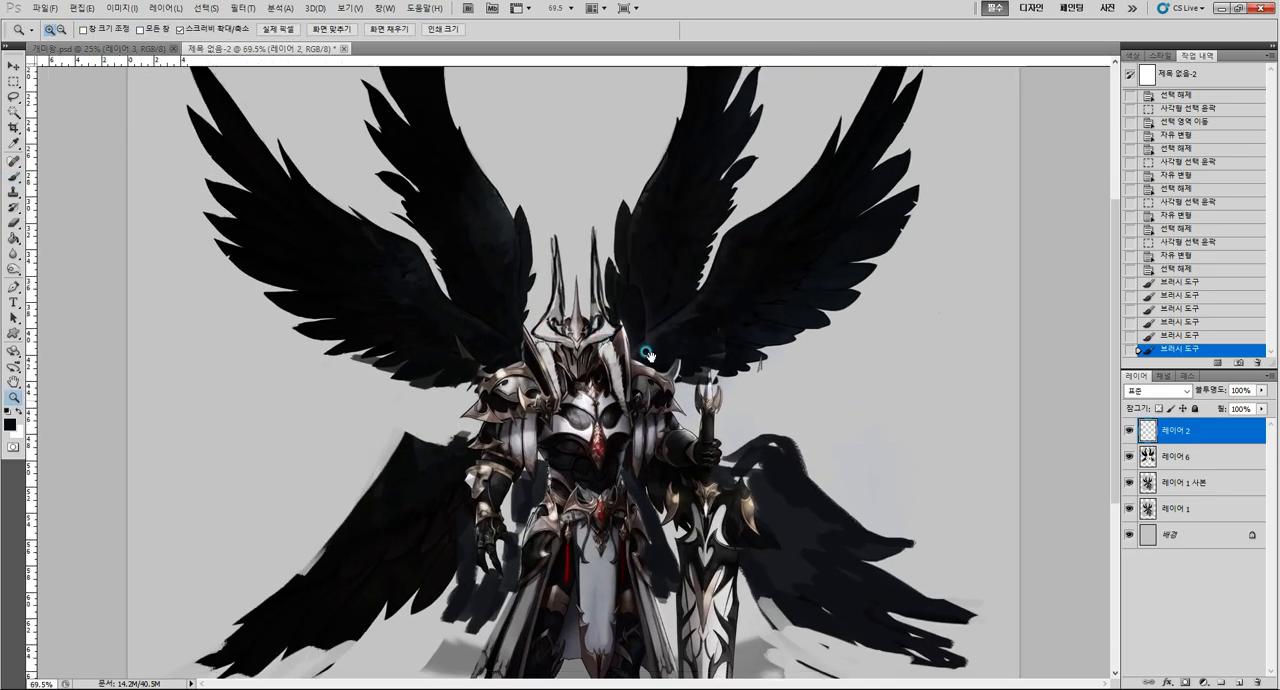
click(1129, 432)
mouse_move(788, 406)
mouse_down()
mouse_move(766, 409)
mouse_move(746, 438)
mouse_up()
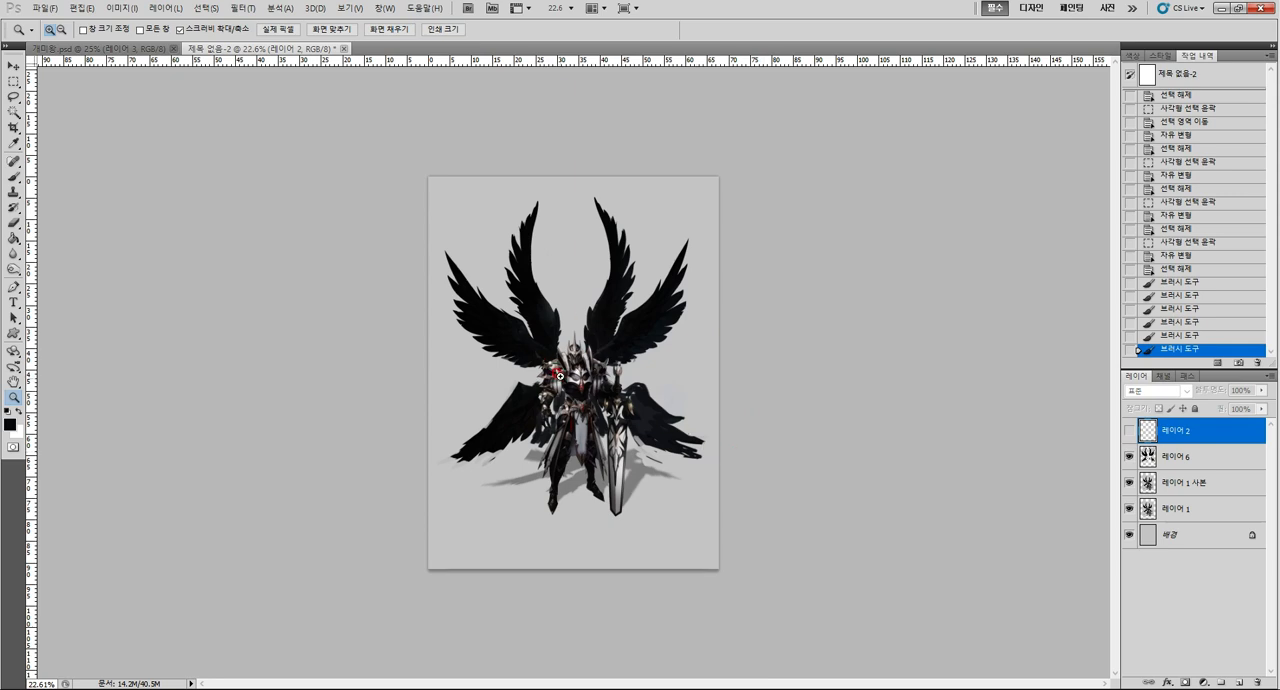
click(1129, 431)
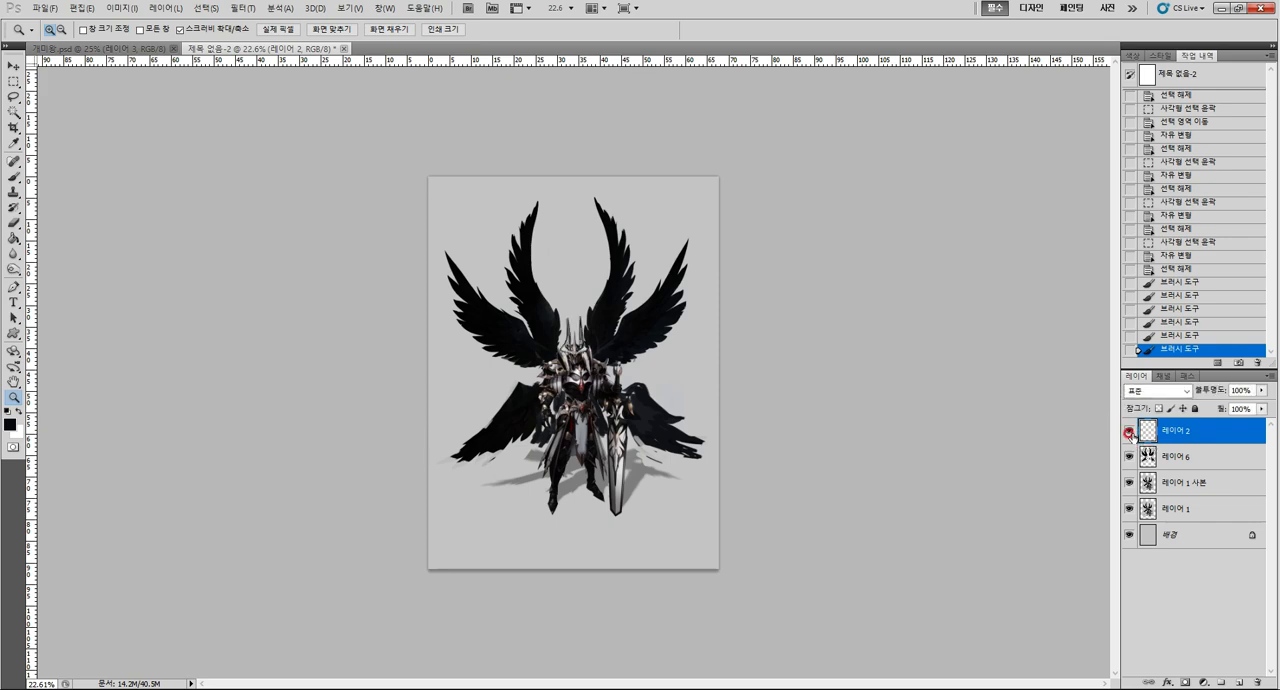
click(1129, 455)
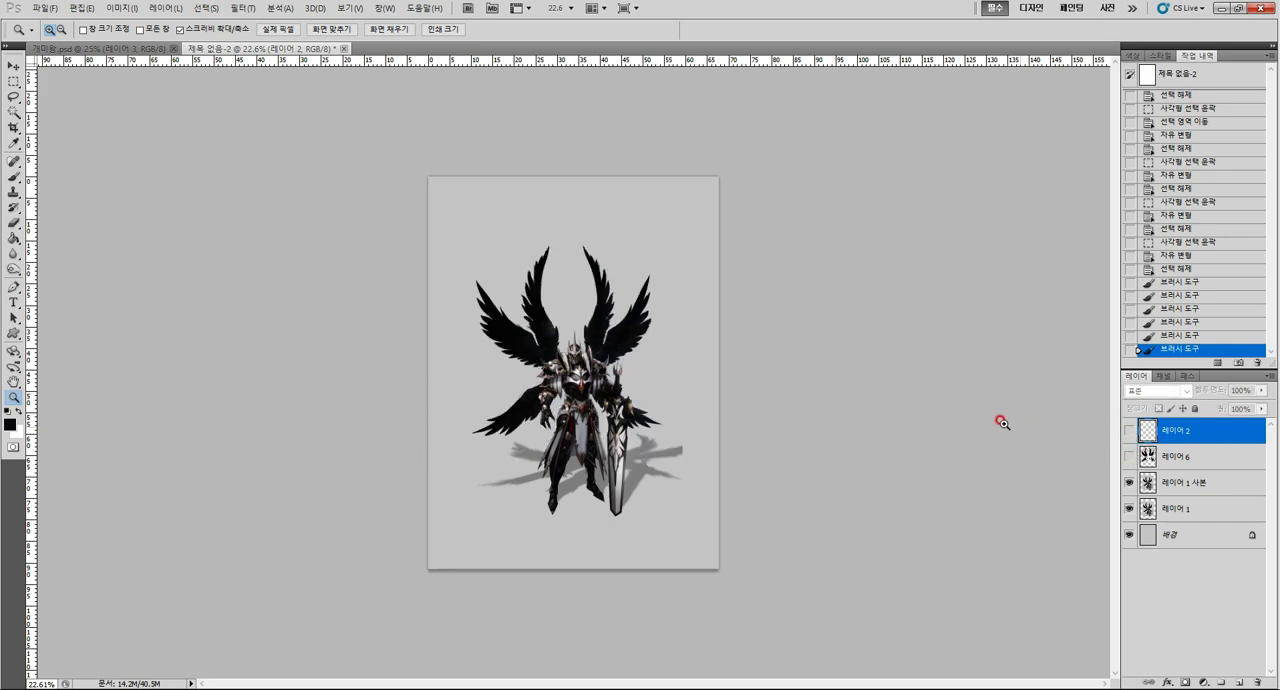
click(672, 408)
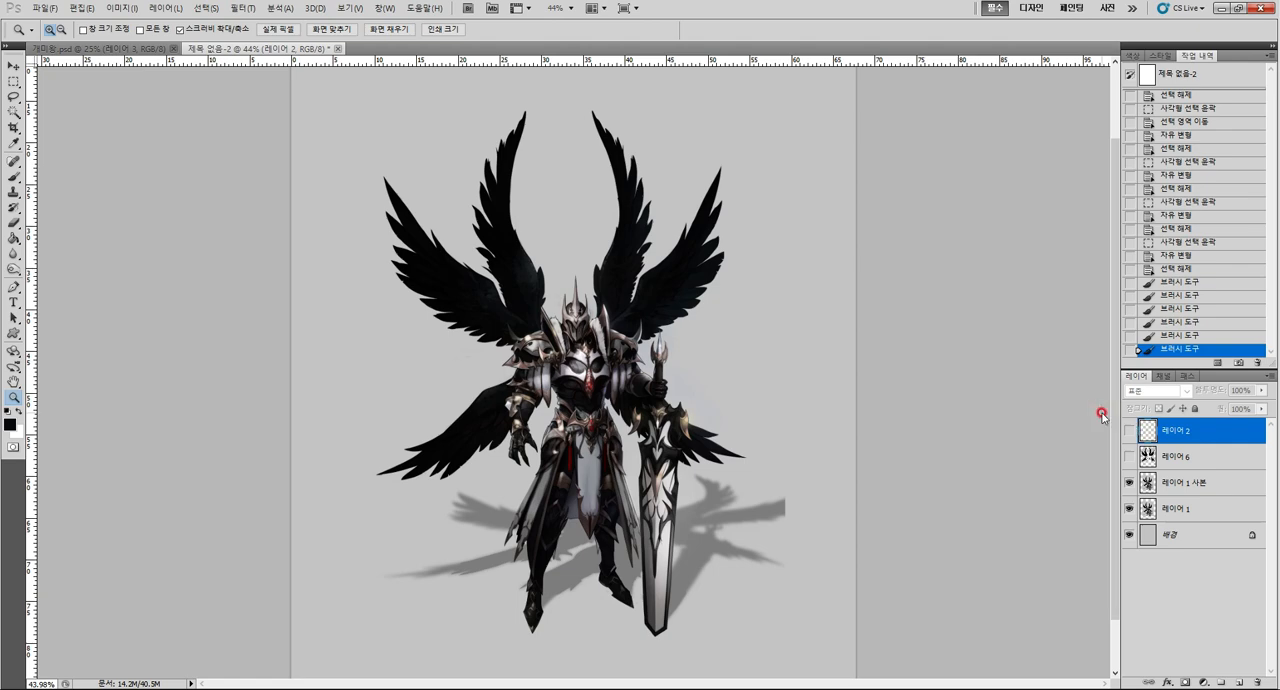
click(1127, 431)
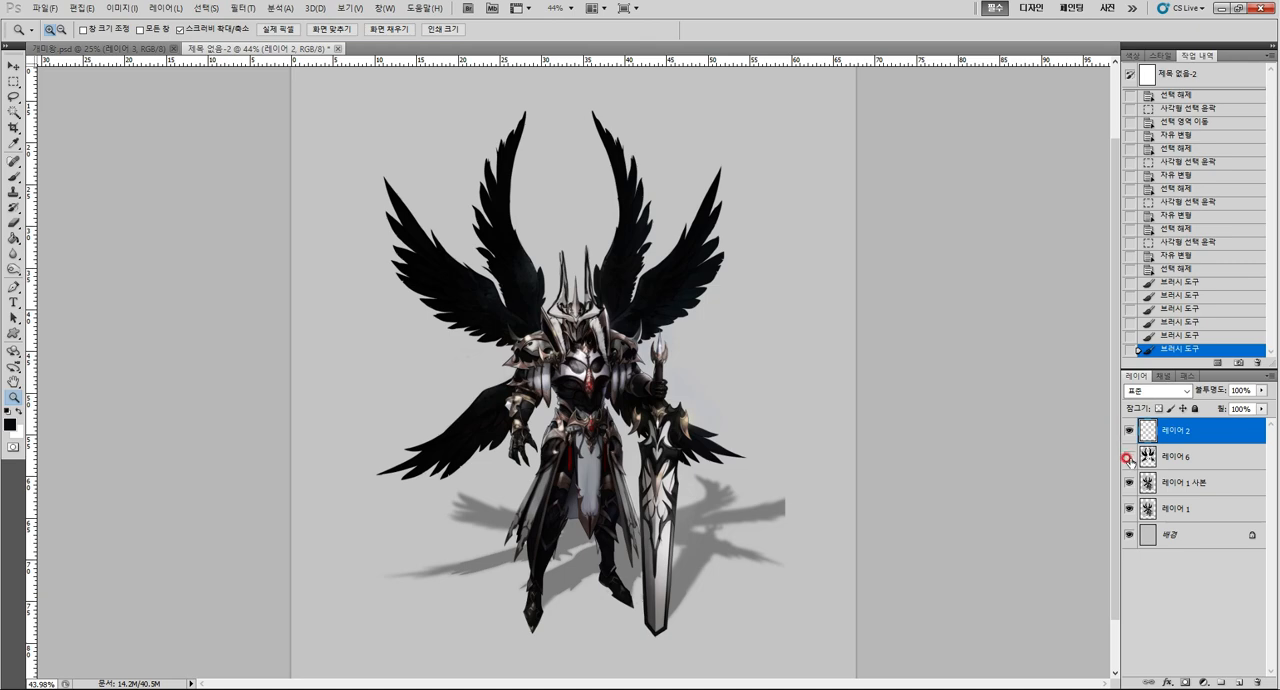
click(1128, 458)
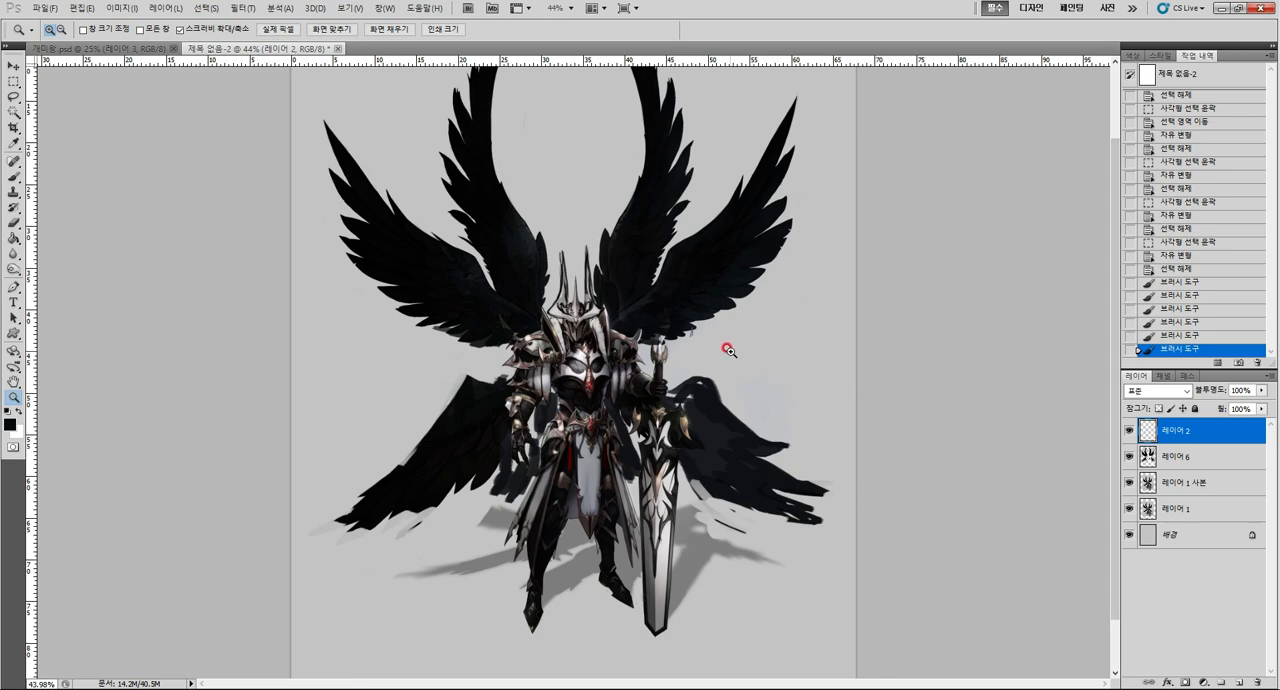
Scale the wings layer 레이어 6 down to about 95.6% and reposition it behind the knight.
scroll(728, 350, down, 2)
click(1157, 455)
key(ctrl+t)
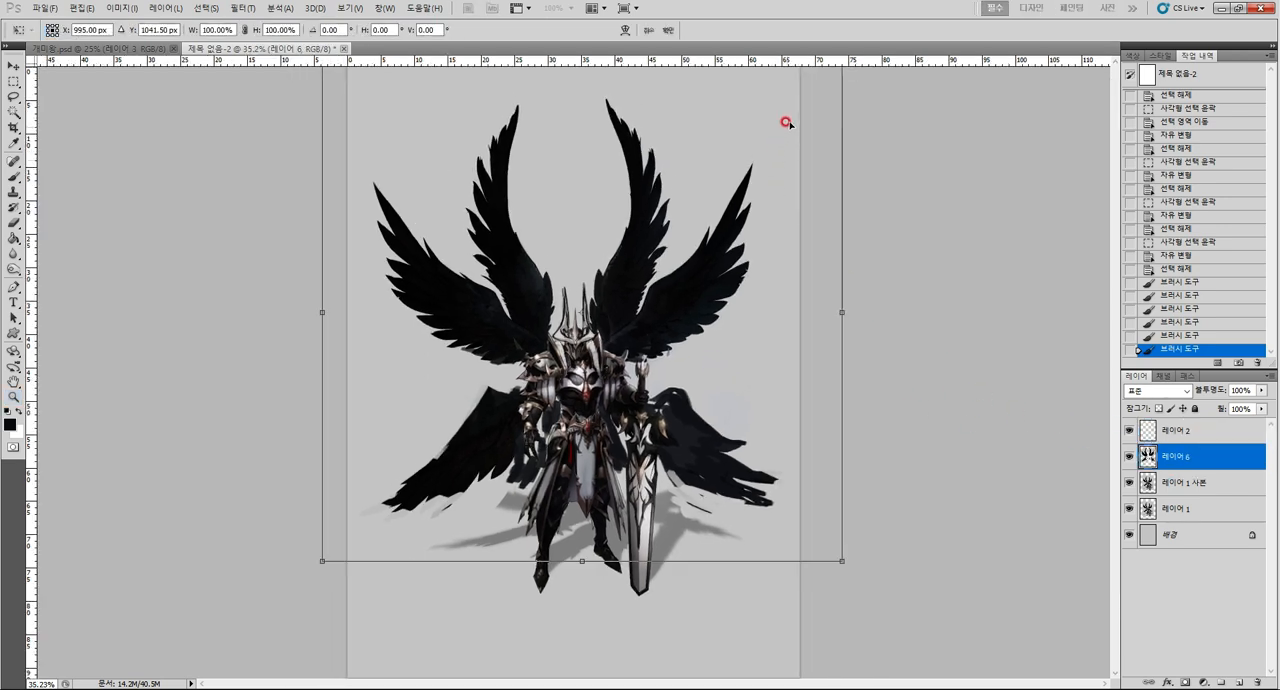
key(Escape)
drag(797, 369, 737, 325)
key(ctrl+t)
drag(775, 142, 753, 163)
drag(692, 255, 705, 250)
Nudge the scaled wings into a centred position behind the knight and apply the transformation.
key(Left)
key(Left)
key(Left)
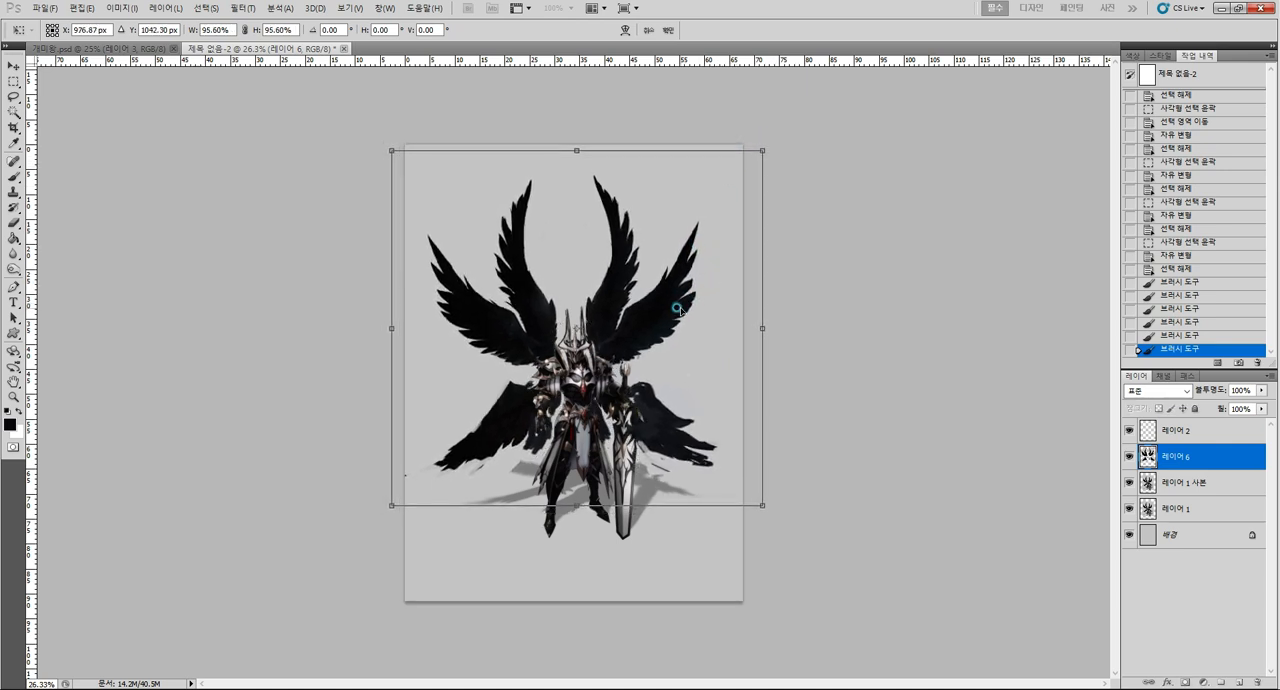
key(Right)
key(Down)
key(Down)
key(Right)
key(z)
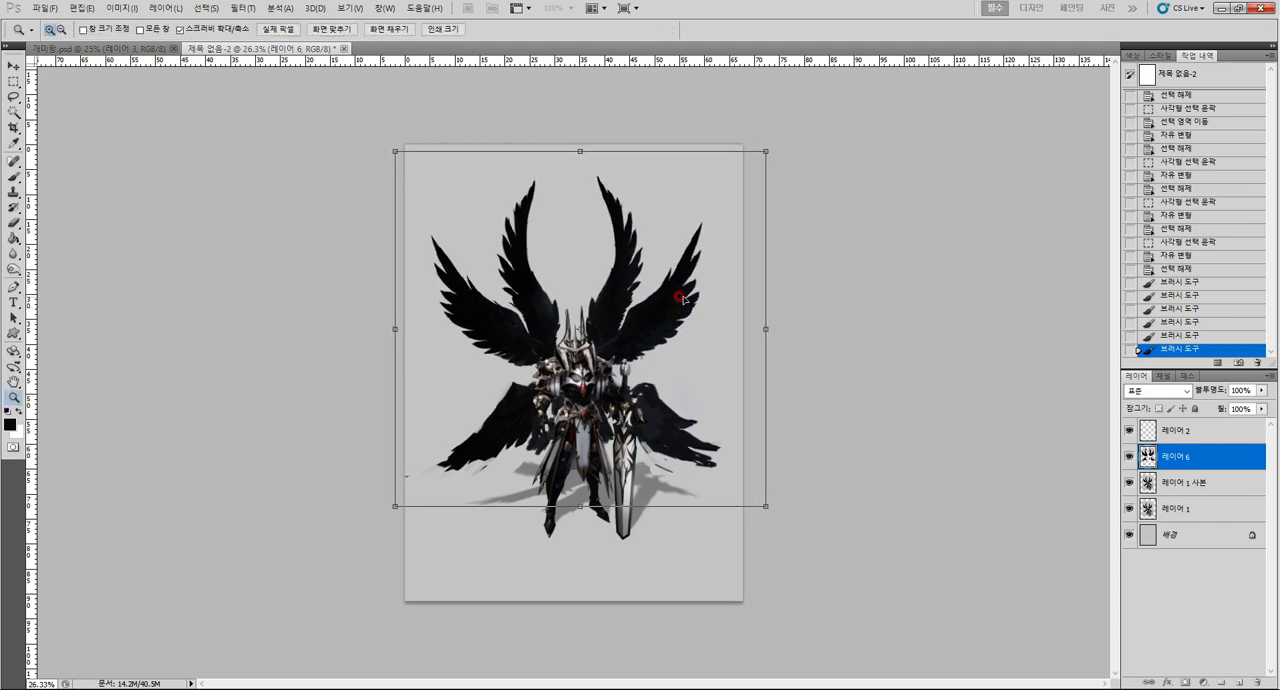
key(Return)
key(ctrl+Left)
key(ctrl+Left)
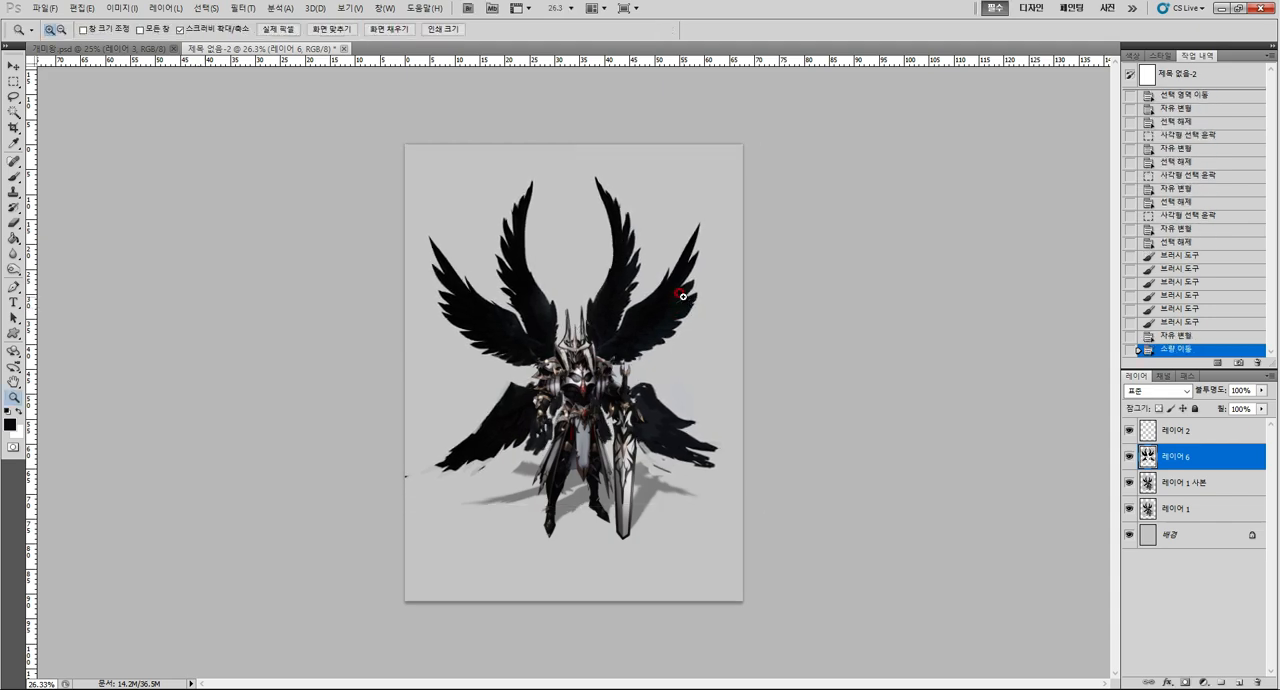
Erase the stray dark wing paint around the knight's left-side arm and waist on 레이어 6.
mouse_move(625, 448)
mouse_down()
mouse_move(638, 460)
mouse_move(666, 446)
mouse_up()
key(e)
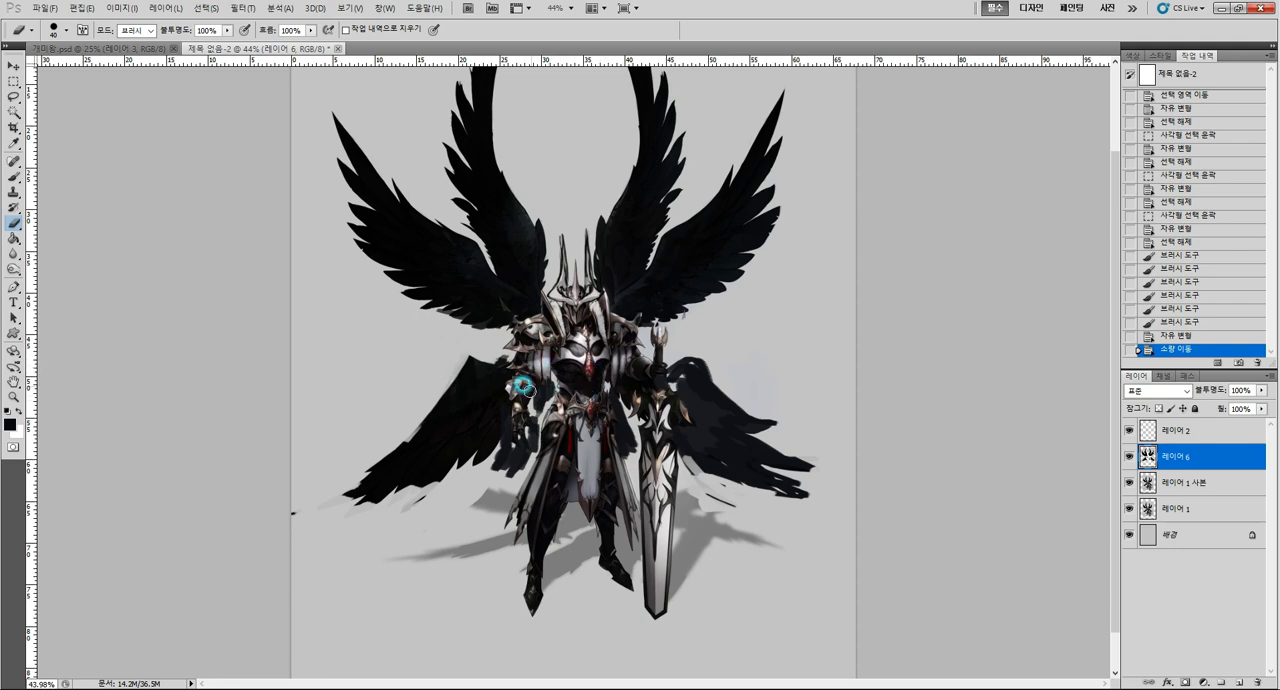
mouse_move(499, 429)
mouse_down()
mouse_move(508, 463)
mouse_move(516, 455)
mouse_move(499, 453)
mouse_move(521, 451)
mouse_move(532, 413)
mouse_move(607, 450)
mouse_move(608, 408)
mouse_up()
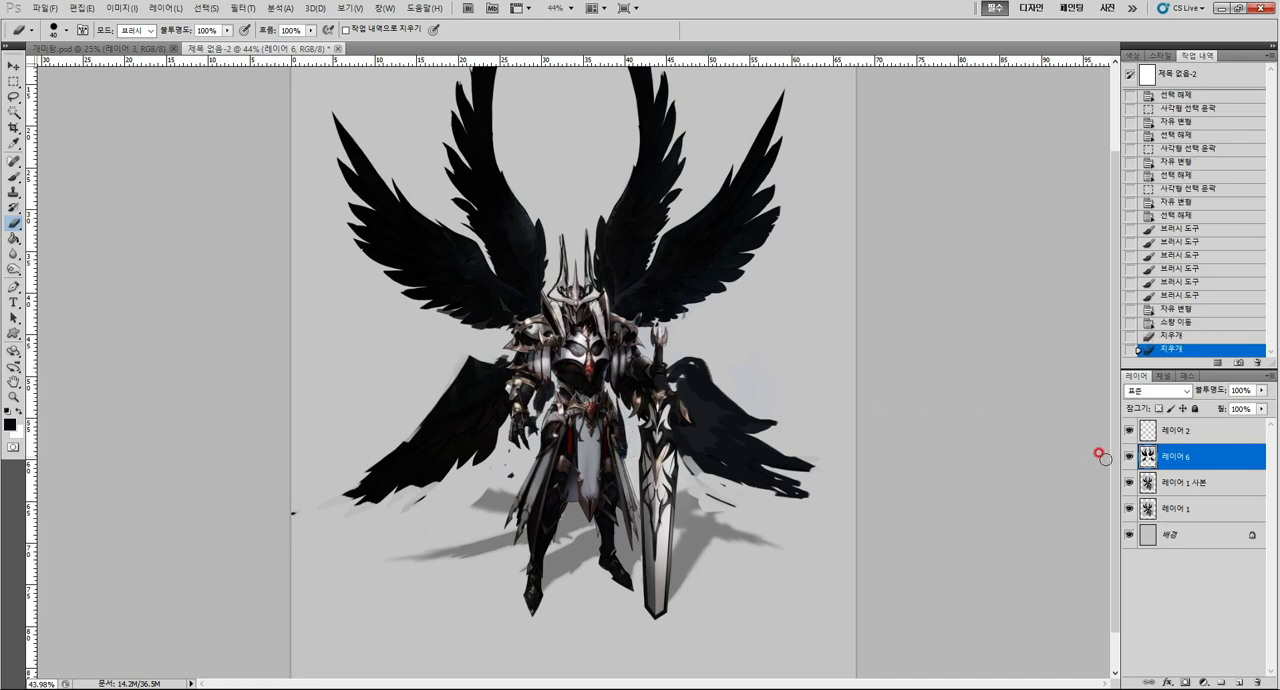
key(z)
mouse_move(856, 394)
mouse_down()
mouse_move(706, 352)
mouse_move(726, 349)
mouse_up()
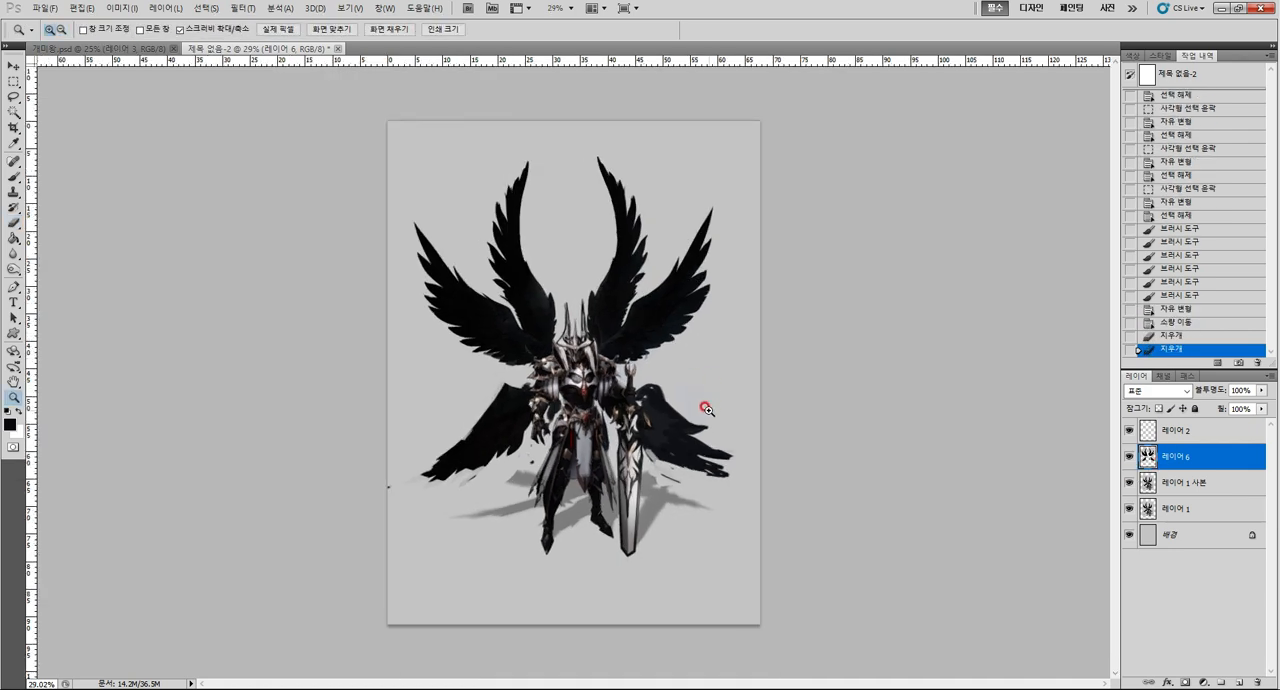
drag(706, 409, 720, 409)
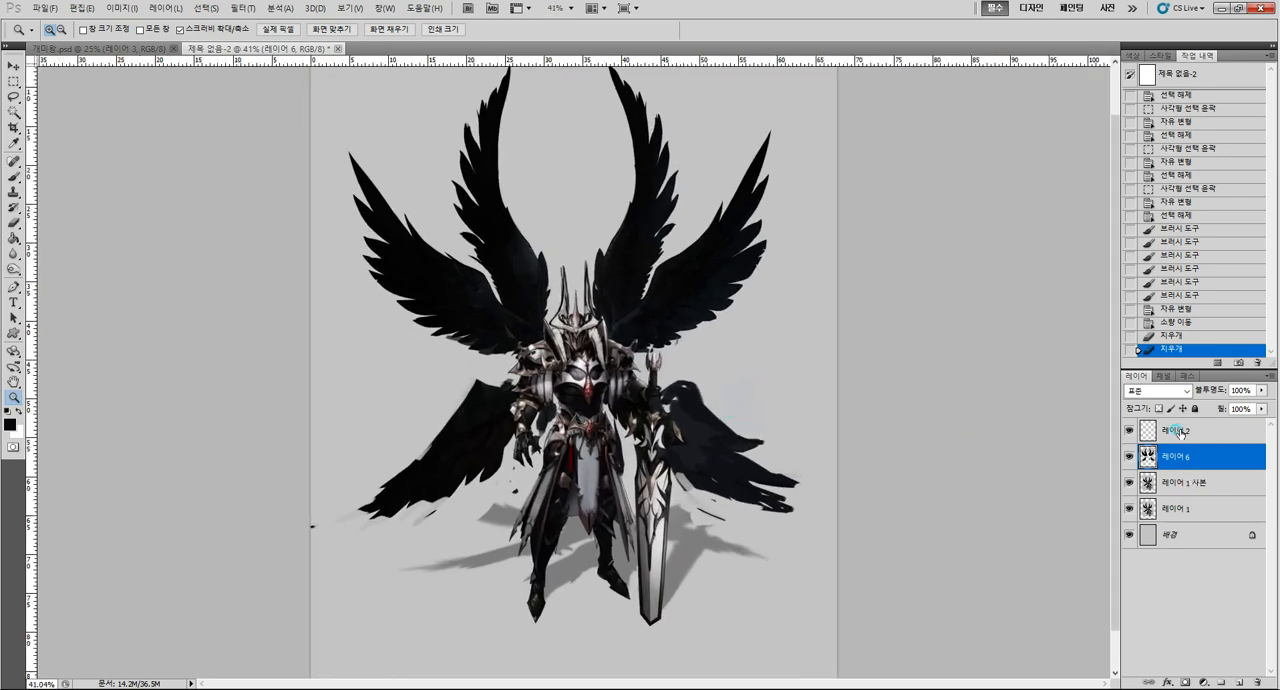
Lasso the left-side shoulder armour on 레이어 1 사본 and copy it onto its own layer.
click(1180, 432)
drag(574, 362, 641, 363)
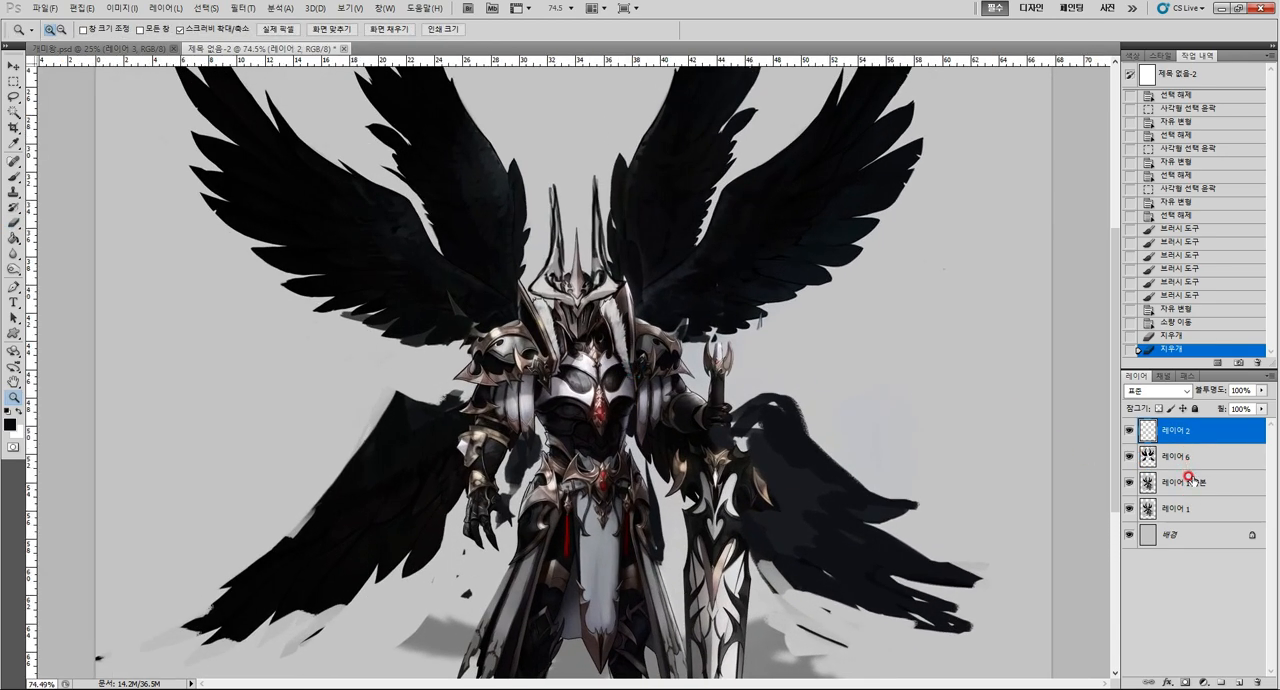
click(1192, 481)
key(l)
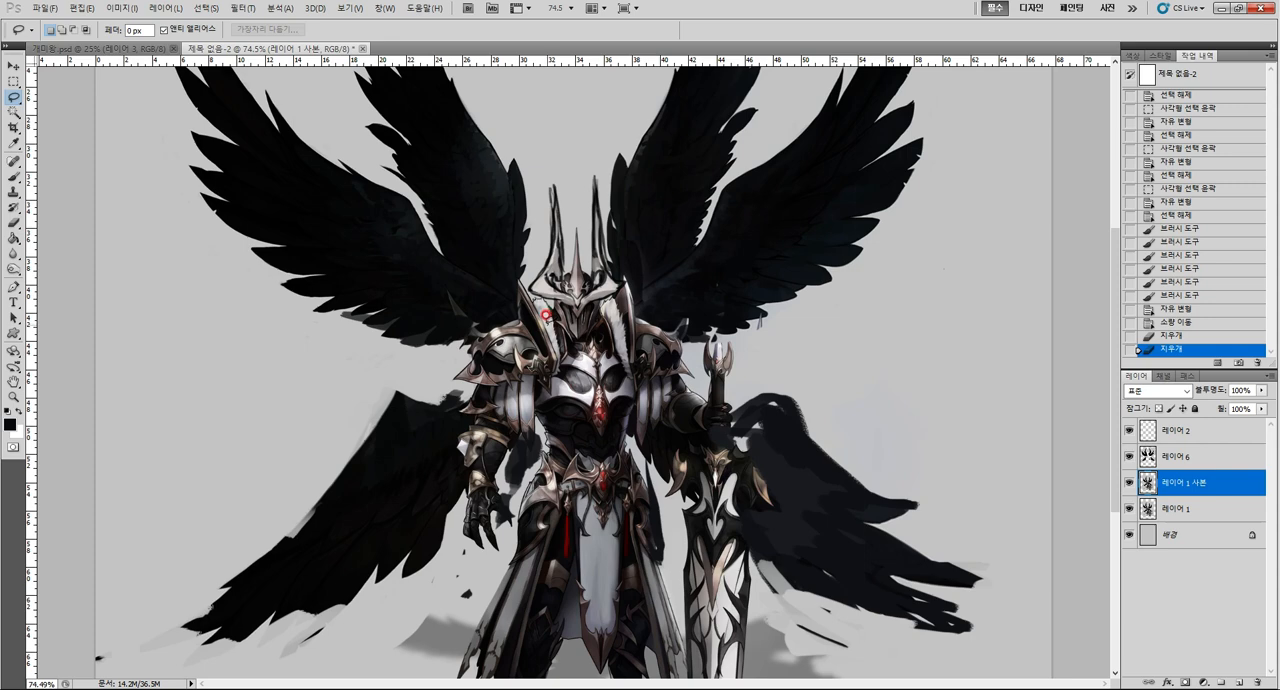
mouse_move(516, 279)
mouse_down()
mouse_move(462, 316)
mouse_move(441, 361)
mouse_move(448, 374)
mouse_move(513, 380)
mouse_move(550, 379)
mouse_up()
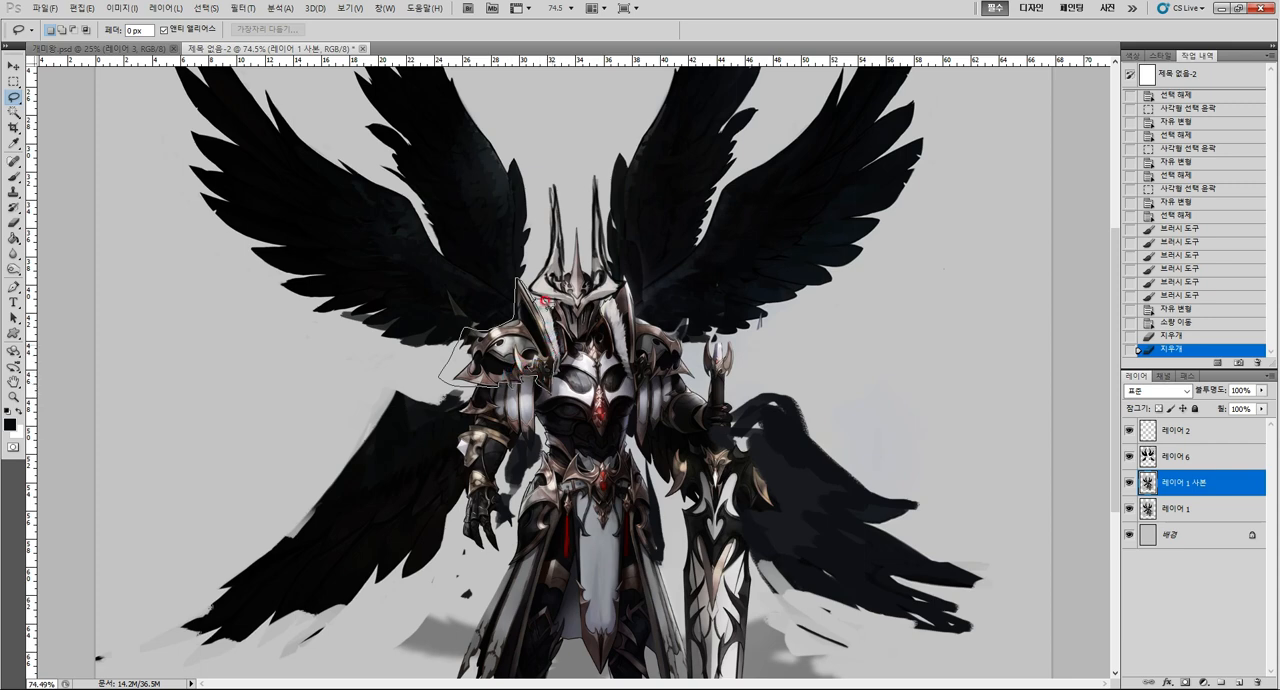
drag(544, 299, 541, 300)
key(ctrl+c)
key(ctrl+v)
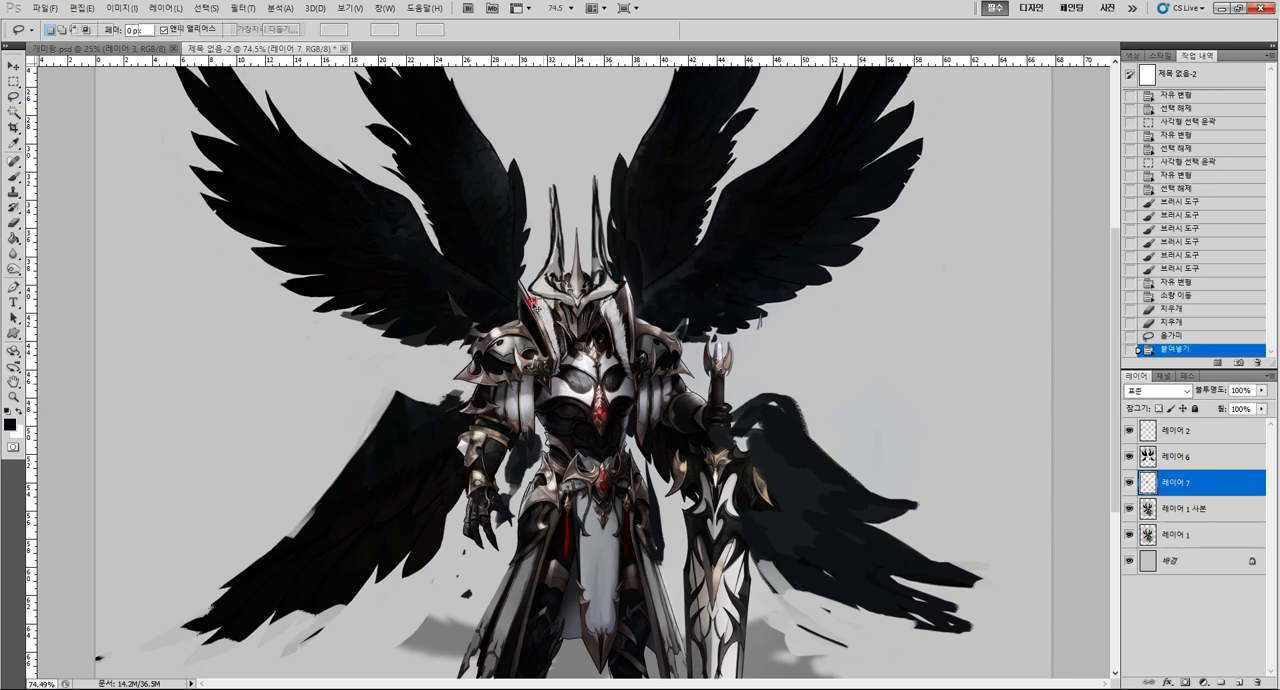
Enlarge the copied left-side shoulder armour to about 118% and raise its layer above the wings layer.
key(ctrl+t)
drag(439, 279, 417, 257)
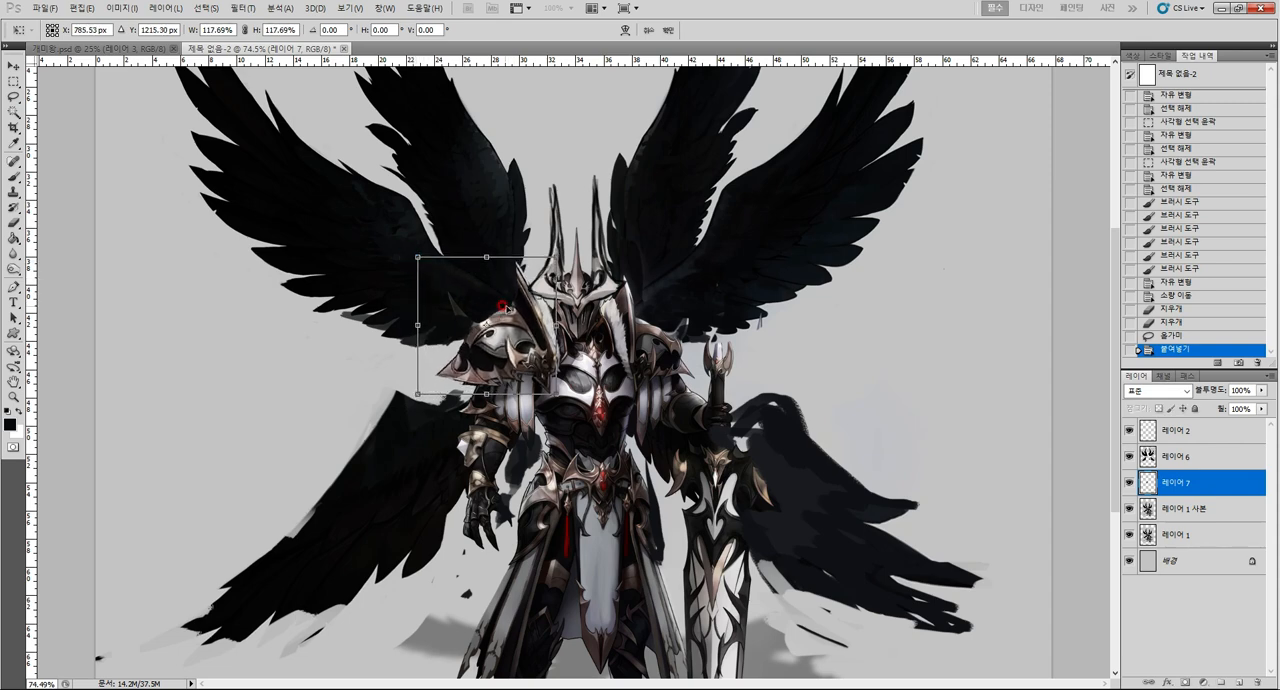
key(Return)
key(l)
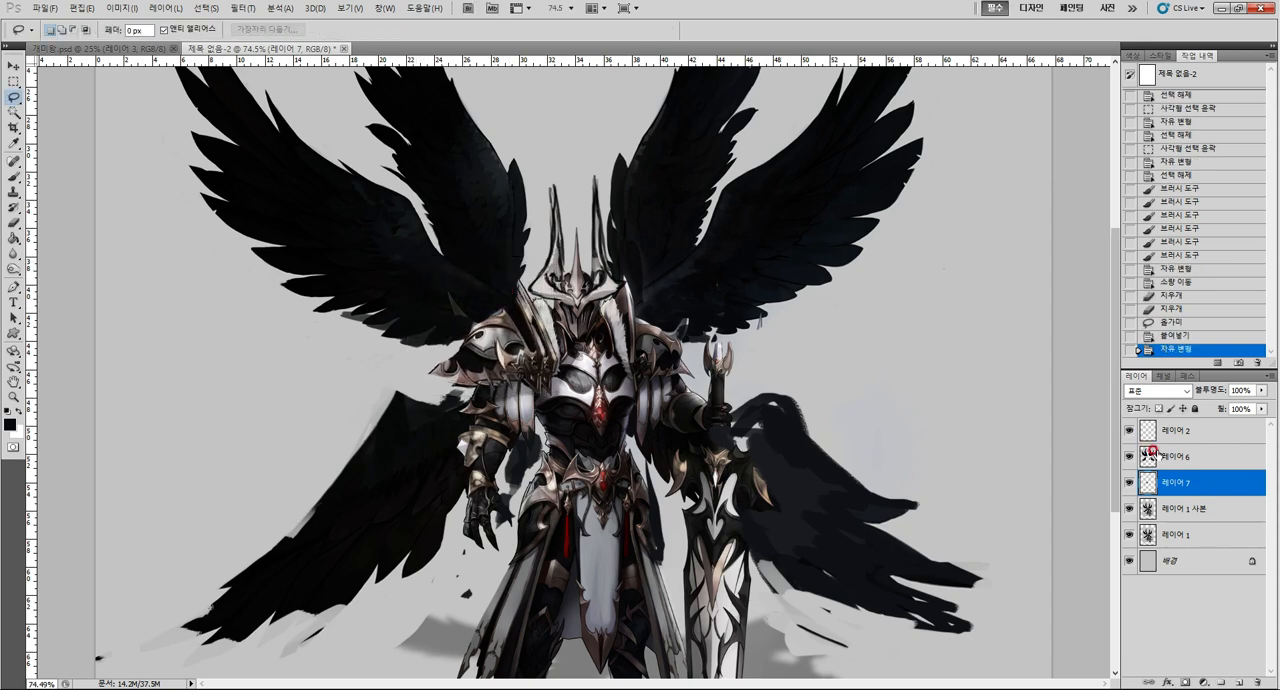
drag(1150, 452, 1150, 445)
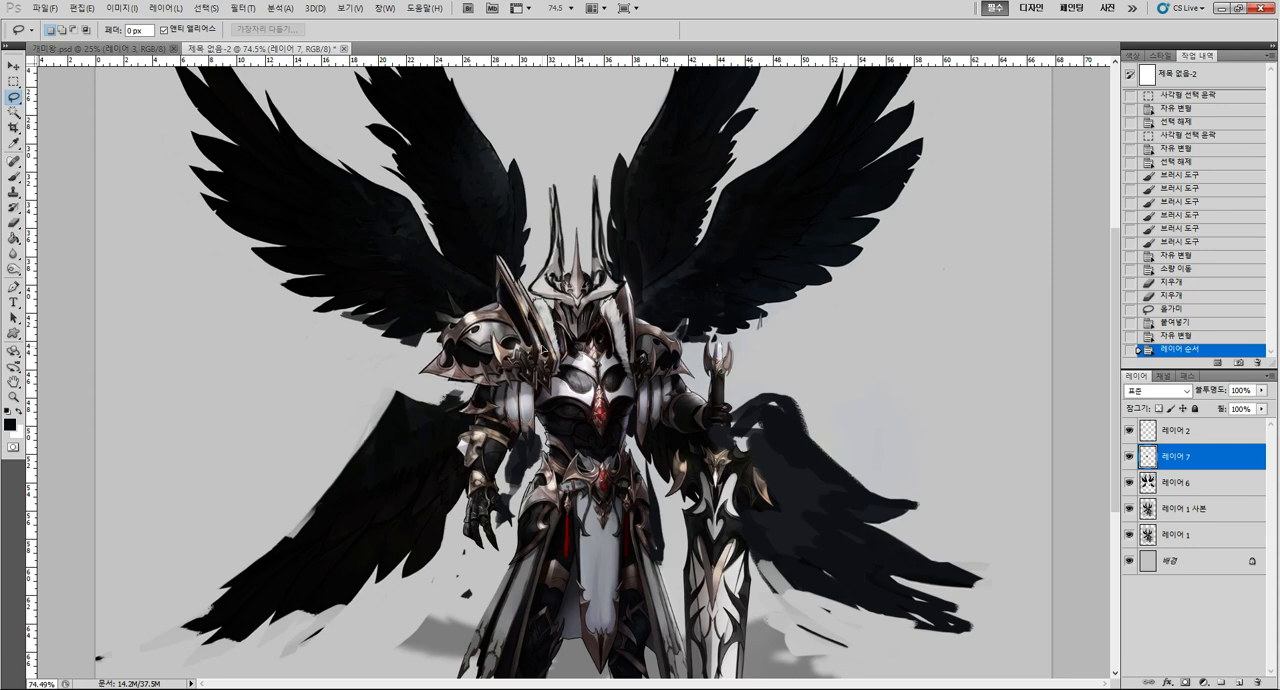
drag(543, 349, 541, 339)
Rotate the enlarged left-side shoulder armour about 5° clockwise and shift it into place beside the helmet.
key(ctrl+t)
drag(642, 306, 644, 320)
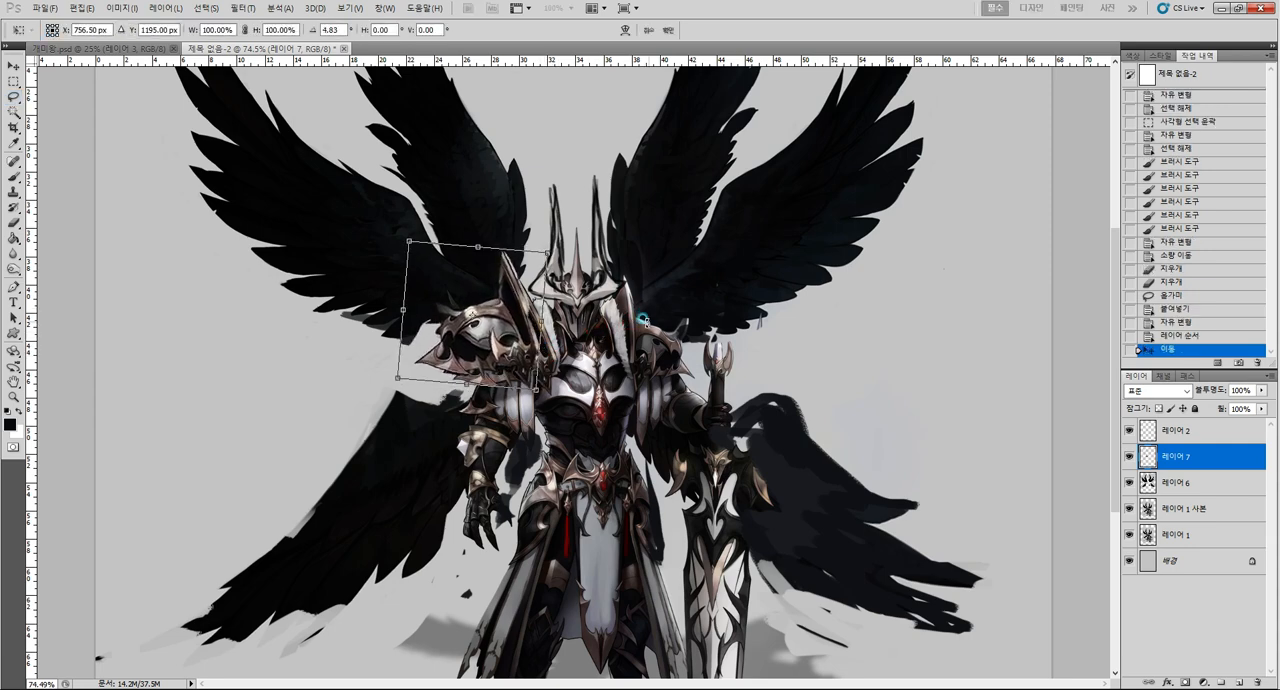
drag(524, 342, 531, 338)
key(Return)
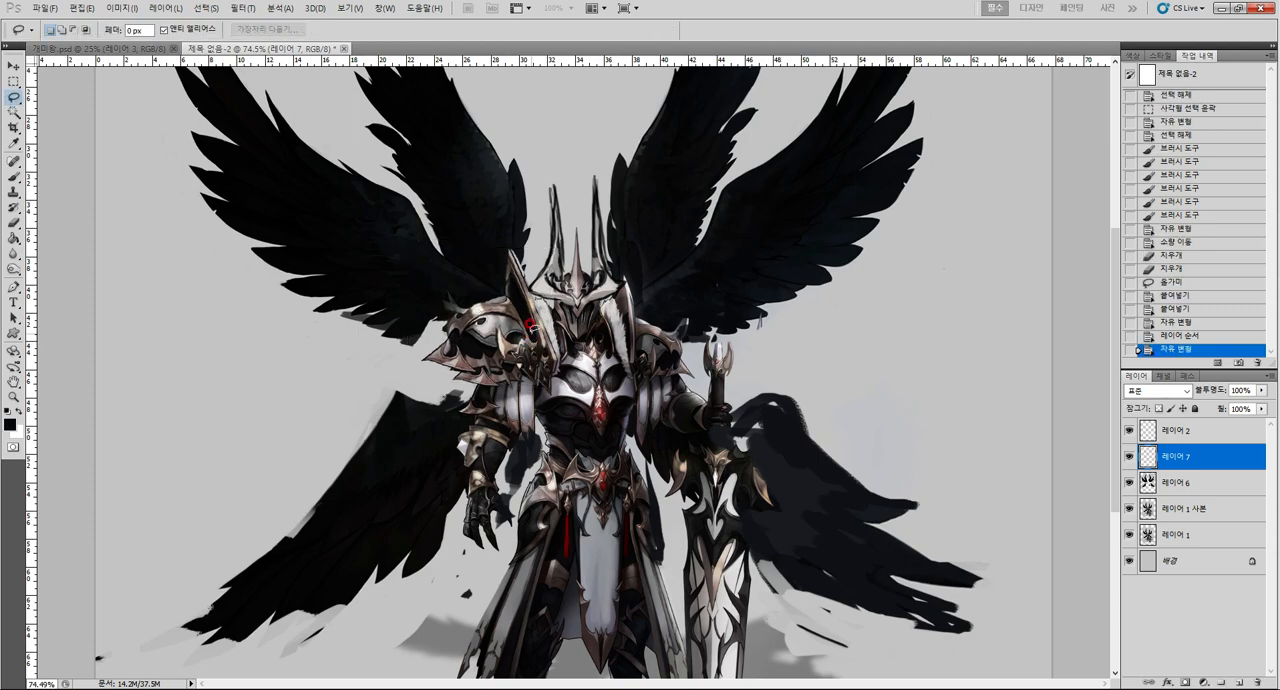
key(z)
drag(680, 336, 609, 344)
key(ctrl+z)
key(ctrl+z)
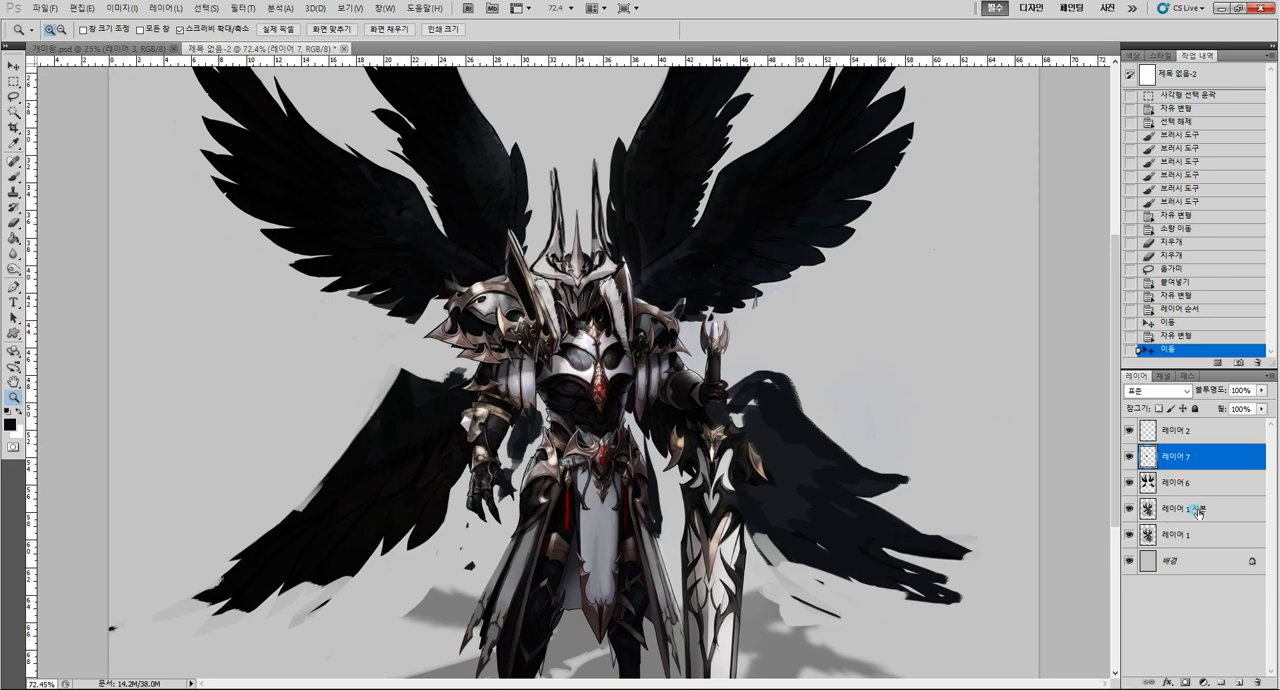
Lasso the right-side shoulder armour on 레이어 1 사본 and copy it onto its own layer.
click(1199, 511)
key(l)
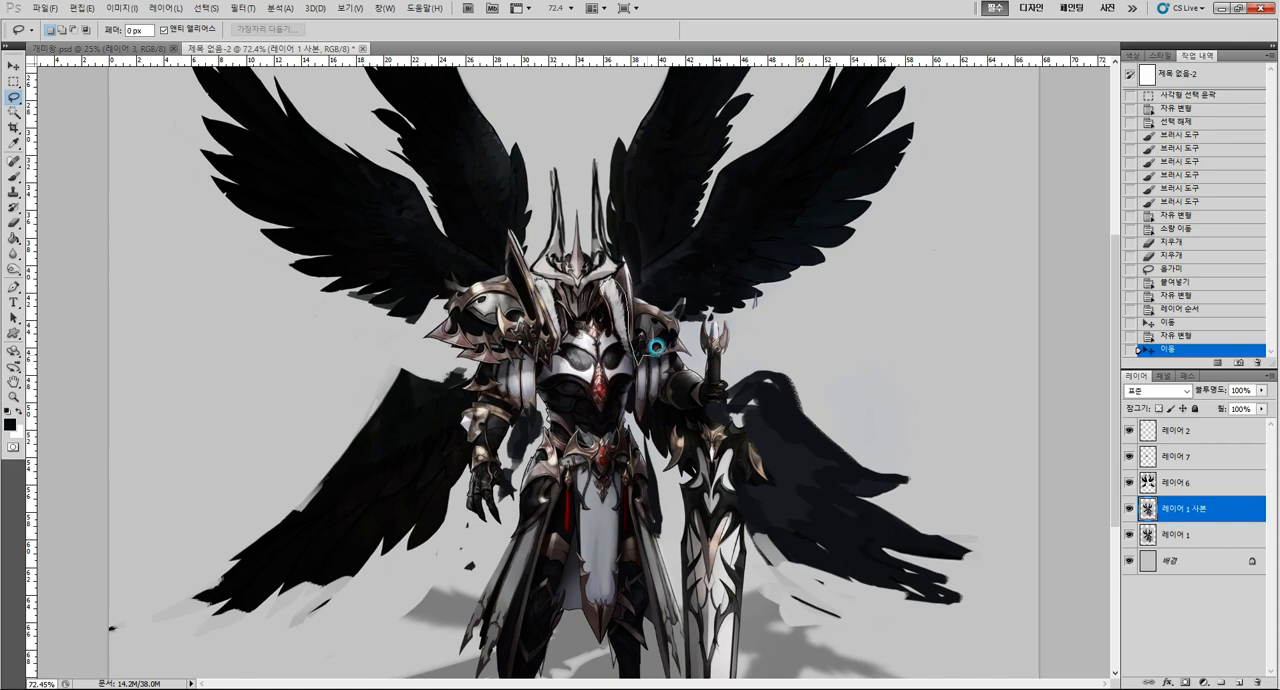
mouse_move(678, 308)
mouse_down()
mouse_move(683, 294)
mouse_move(654, 286)
mouse_move(619, 245)
mouse_move(615, 340)
mouse_move(680, 312)
mouse_up()
key(ctrl+c)
key(ctrl+v)
Enlarge the copied right-side shoulder armour to about 119%, rotate it slightly, and shift it up and outward on the shoulder.
key(ctrl+t)
drag(697, 255, 713, 234)
drag(665, 292, 672, 290)
drag(747, 240, 750, 245)
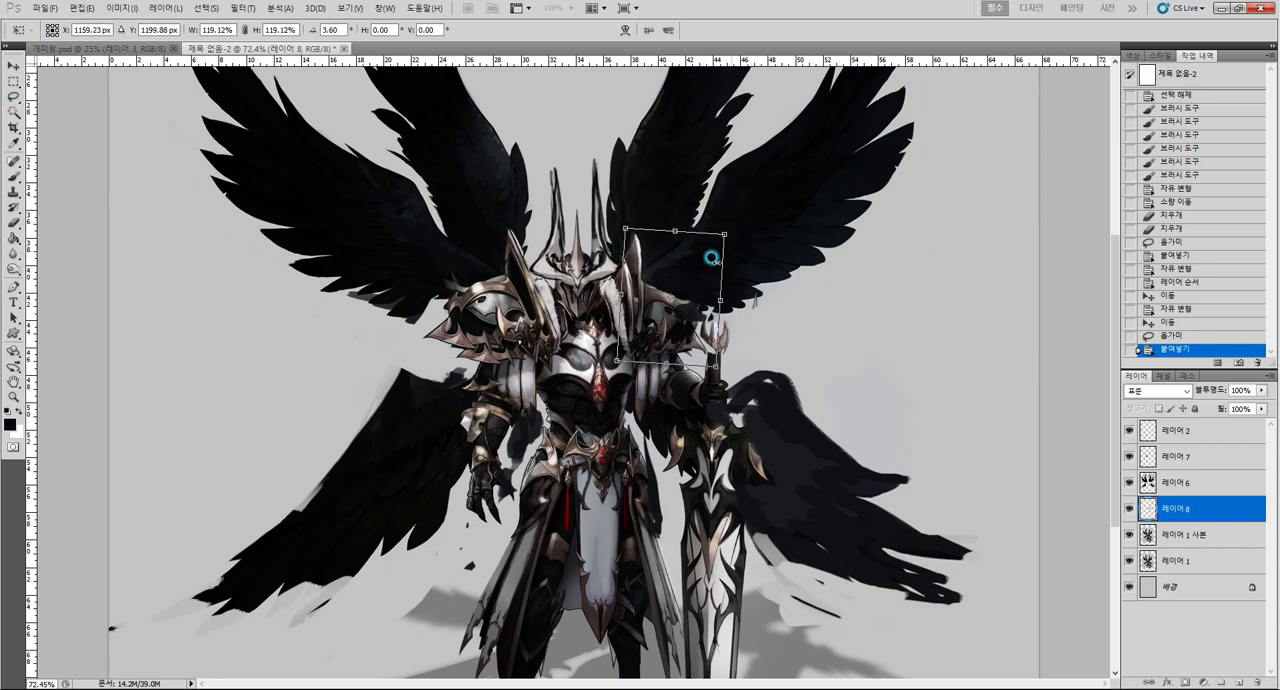
drag(678, 317, 704, 294)
drag(721, 238, 721, 228)
key(Return)
key(z)
key(ctrl+0)
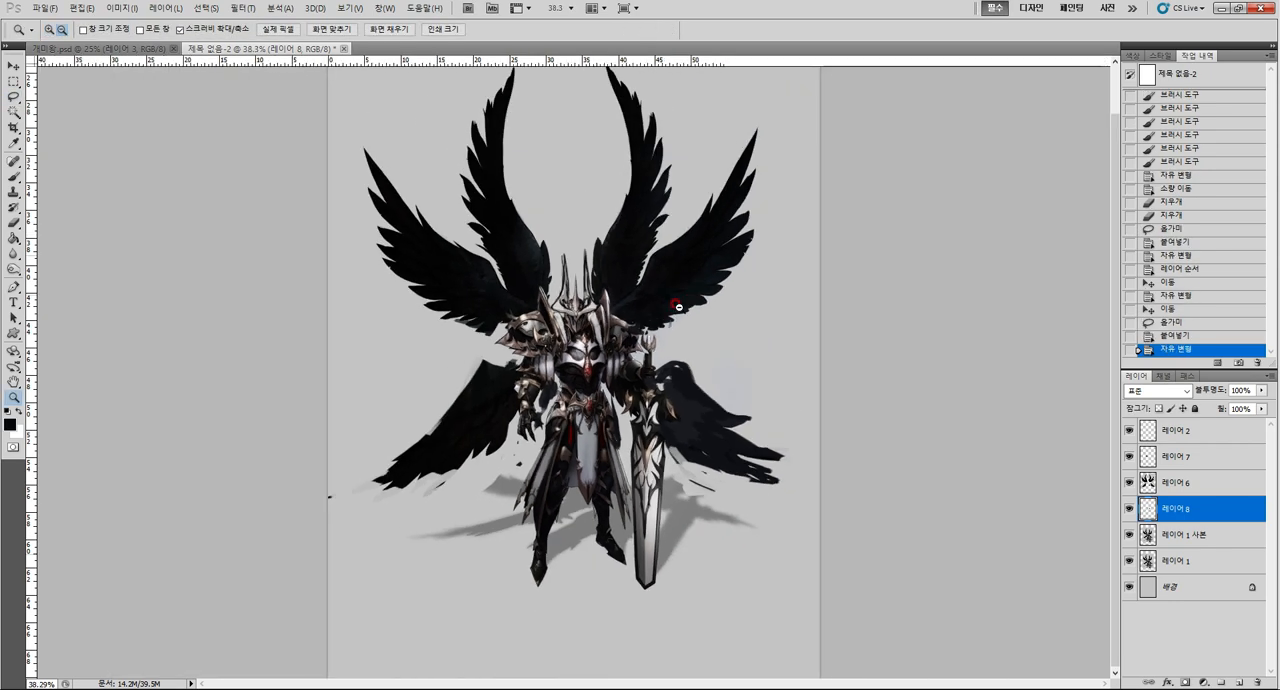
Raise the right-side shoulder armour layer above the wings and merge it with the left-side shoulder armour layer.
drag(1198, 510, 1196, 470)
click(1194, 456)
key(ctrl+e)
Shrink the brush and paint dark shading on 레이어 8 along the inner edges of both shoulder guards beside the helmet.
drag(575, 368, 629, 367)
key(b)
key([)
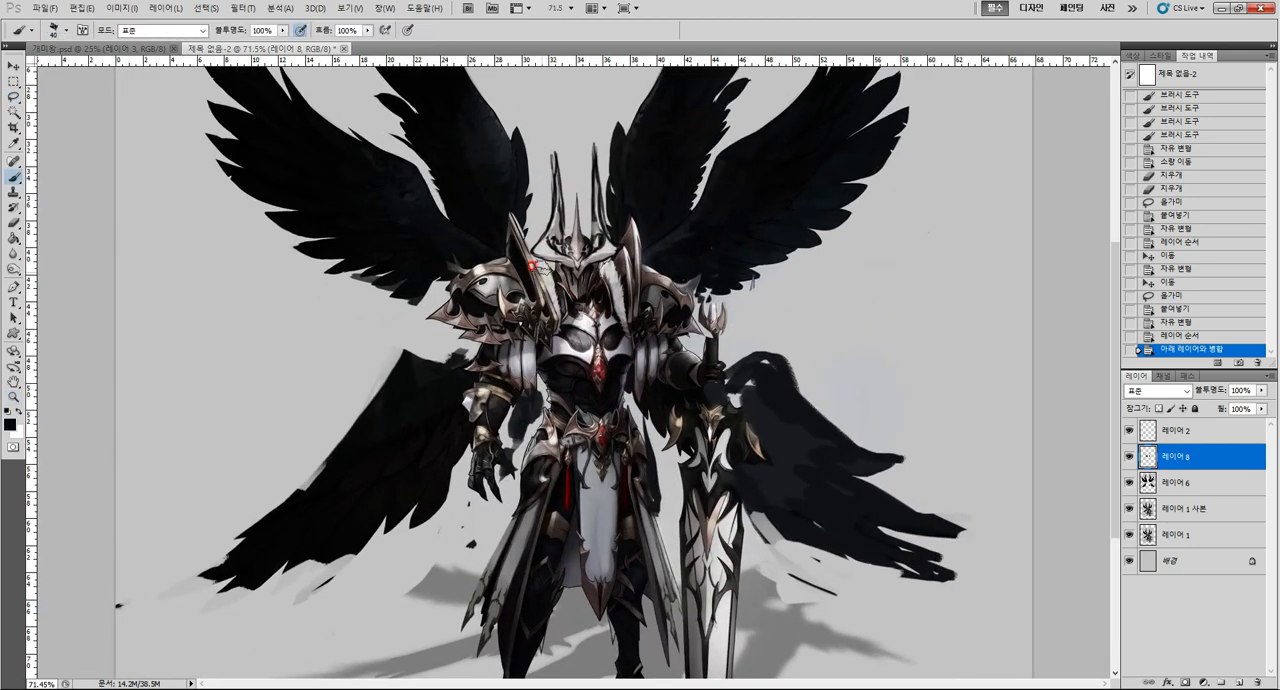
drag(529, 262, 544, 286)
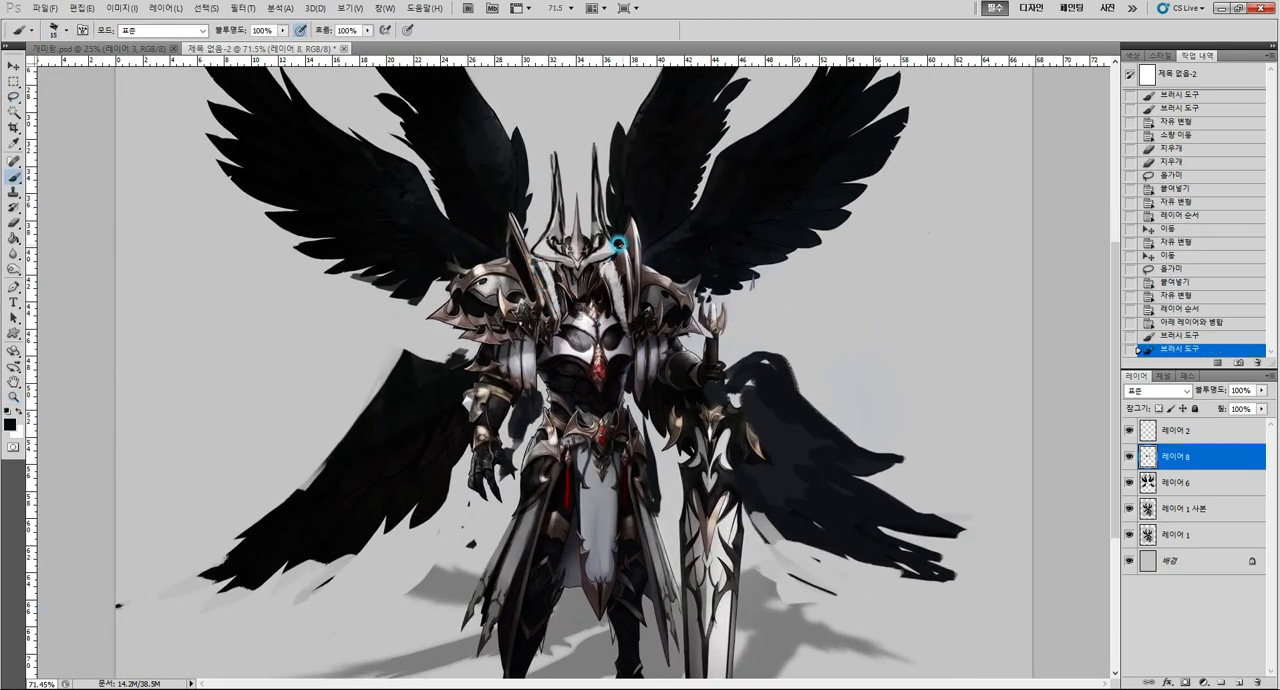
drag(618, 243, 610, 263)
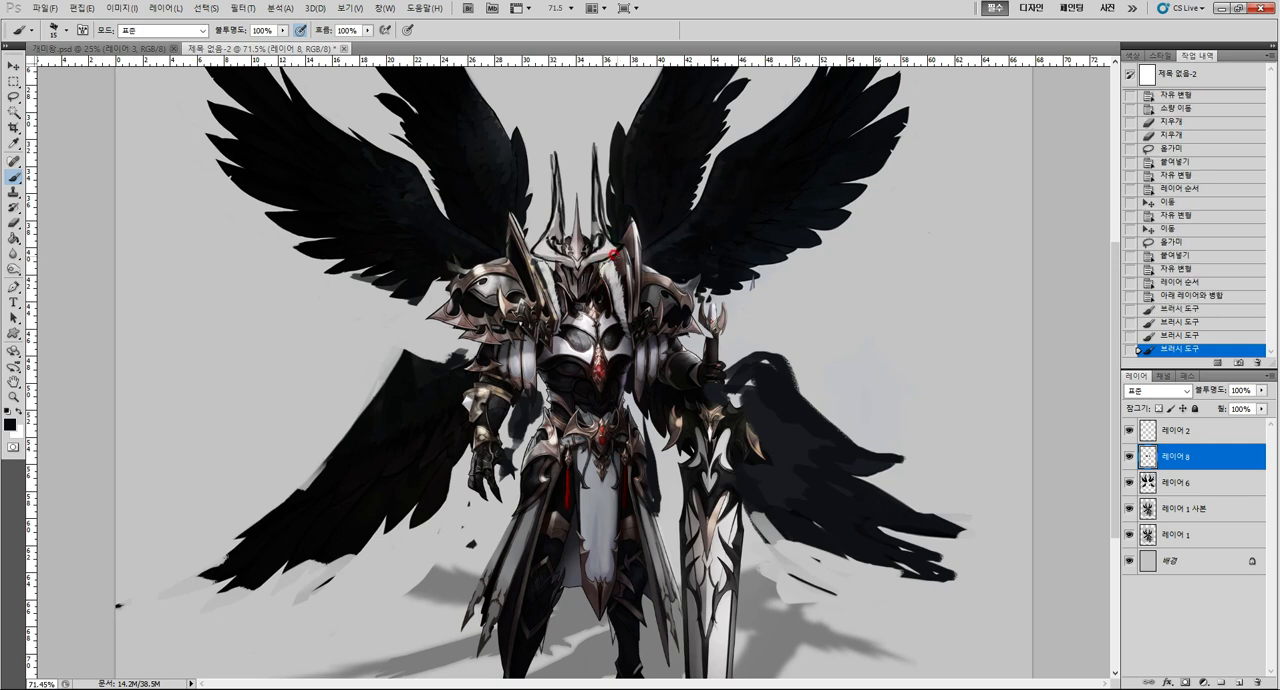
Sample pale grey tones and brush down the light collar strips on both sides of the neck to the breastplate.
alt+click(607, 268)
drag(617, 294, 606, 314)
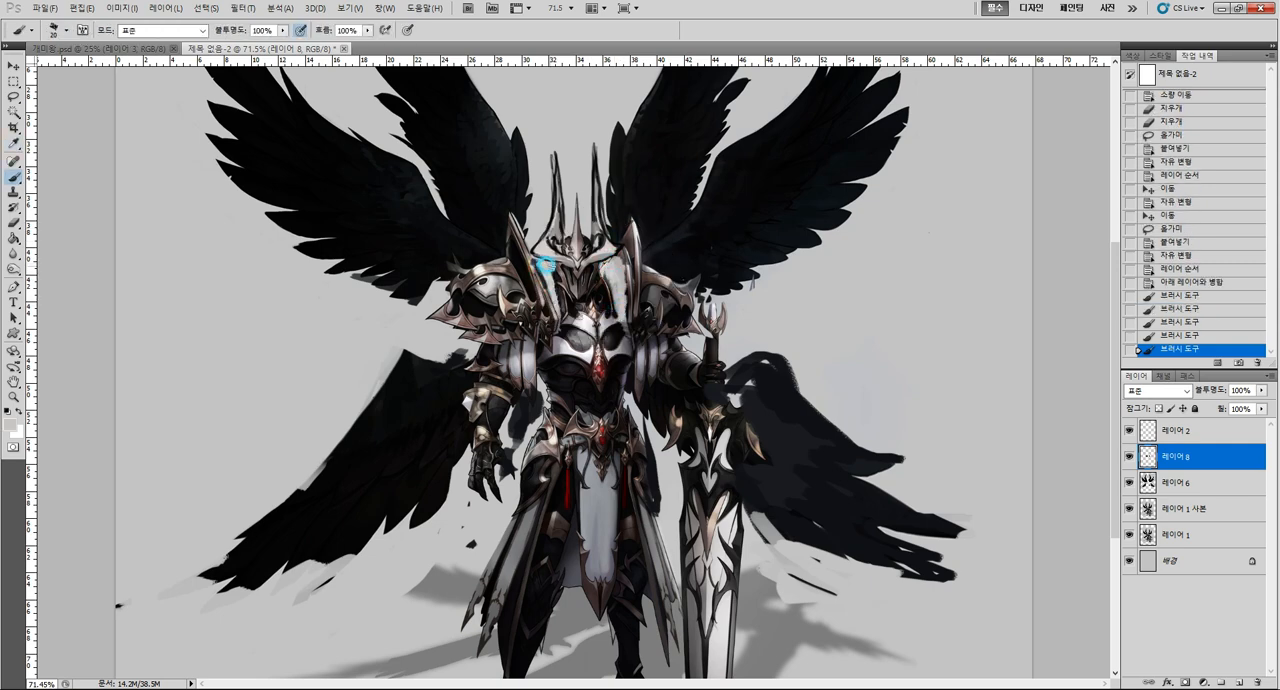
mouse_move(607, 292)
mouse_down()
mouse_move(620, 333)
mouse_move(555, 307)
mouse_up()
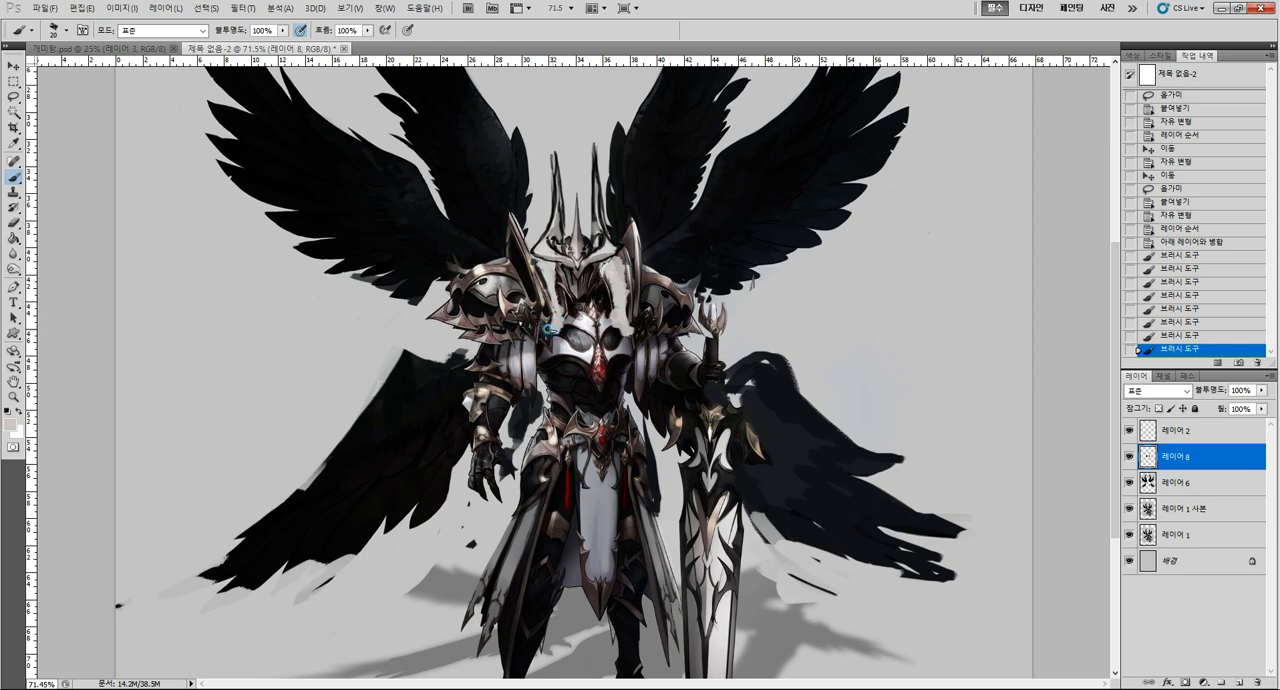
alt+click(551, 325)
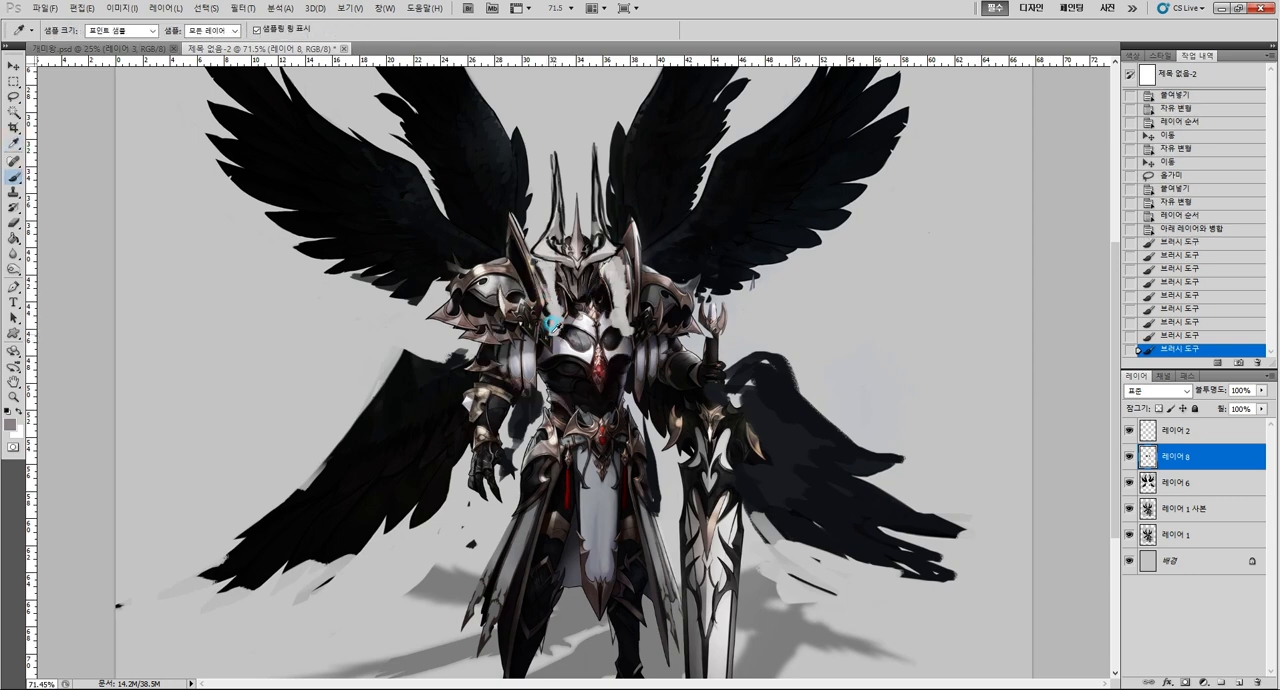
click(548, 329)
alt+click(545, 326)
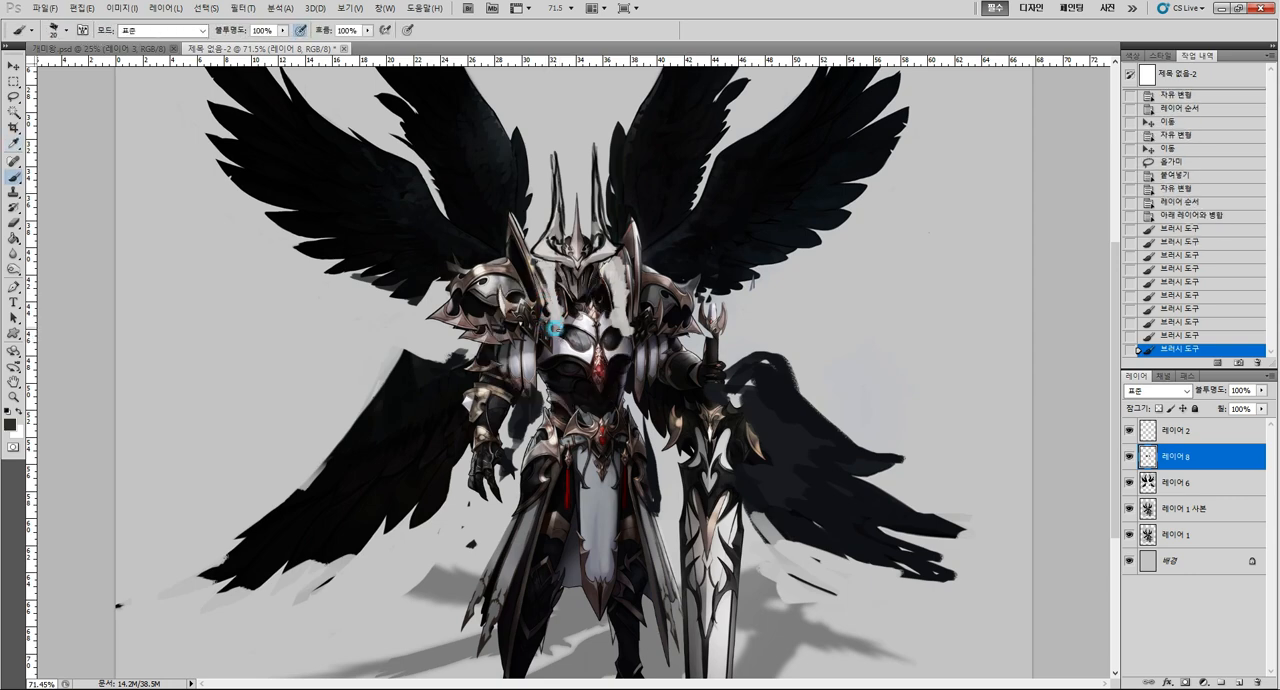
Dab dark accents where the collar strips meet the breastplate and black shadows beneath both sides of the helmet.
click(551, 327)
click(612, 326)
alt+click(561, 285)
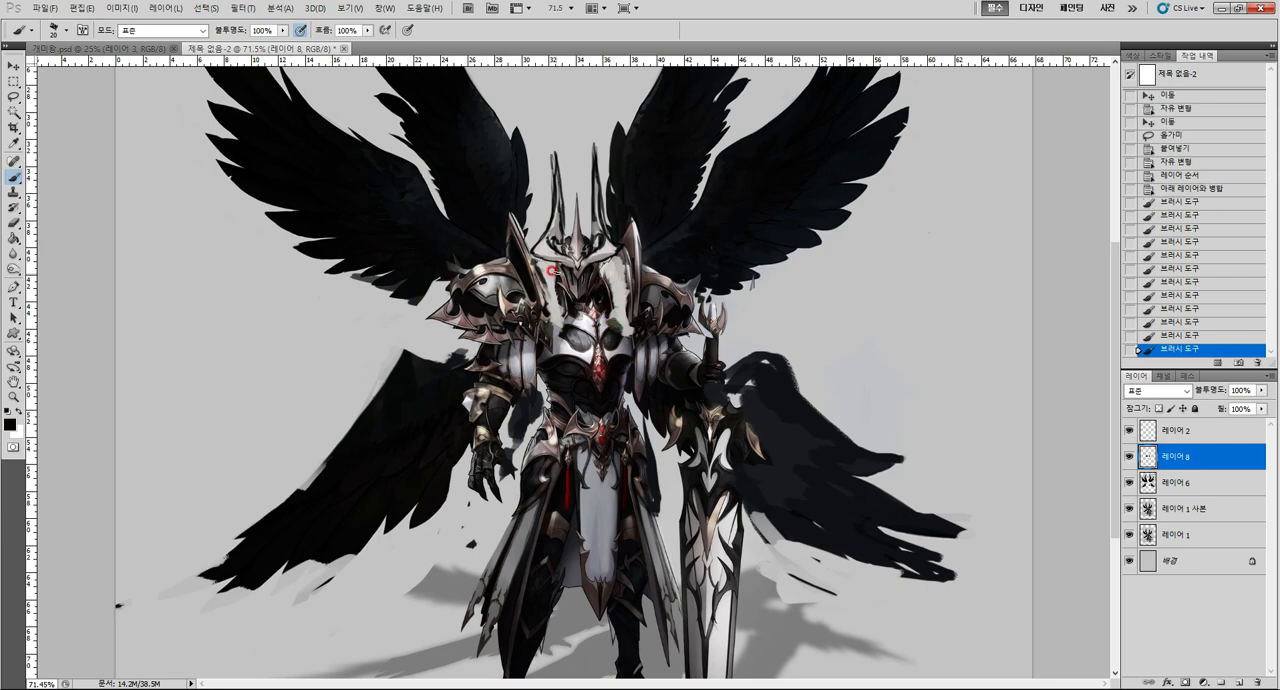
click(540, 262)
click(614, 256)
click(604, 262)
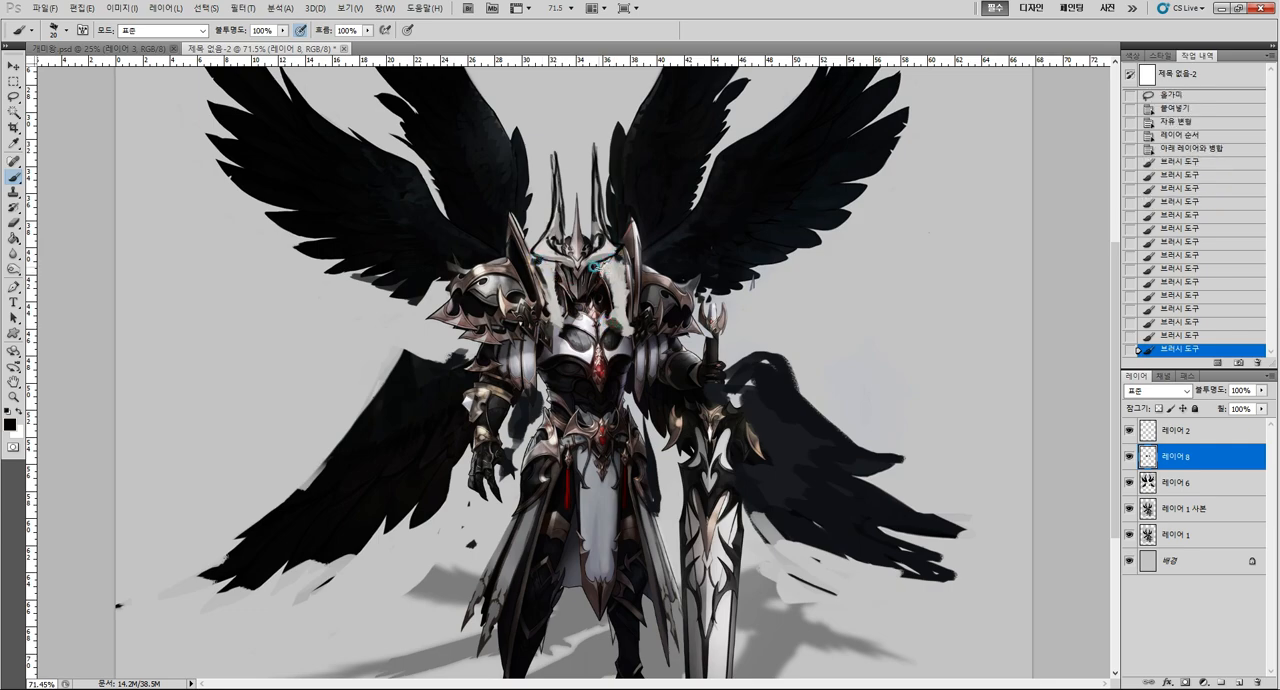
click(612, 265)
click(618, 267)
Erase the stray paint at the lower ends of the collar strips on 레이어 8.
key(ctrl+space)
mouse_move(645, 360)
mouse_down()
mouse_move(584, 350)
mouse_move(590, 366)
mouse_up()
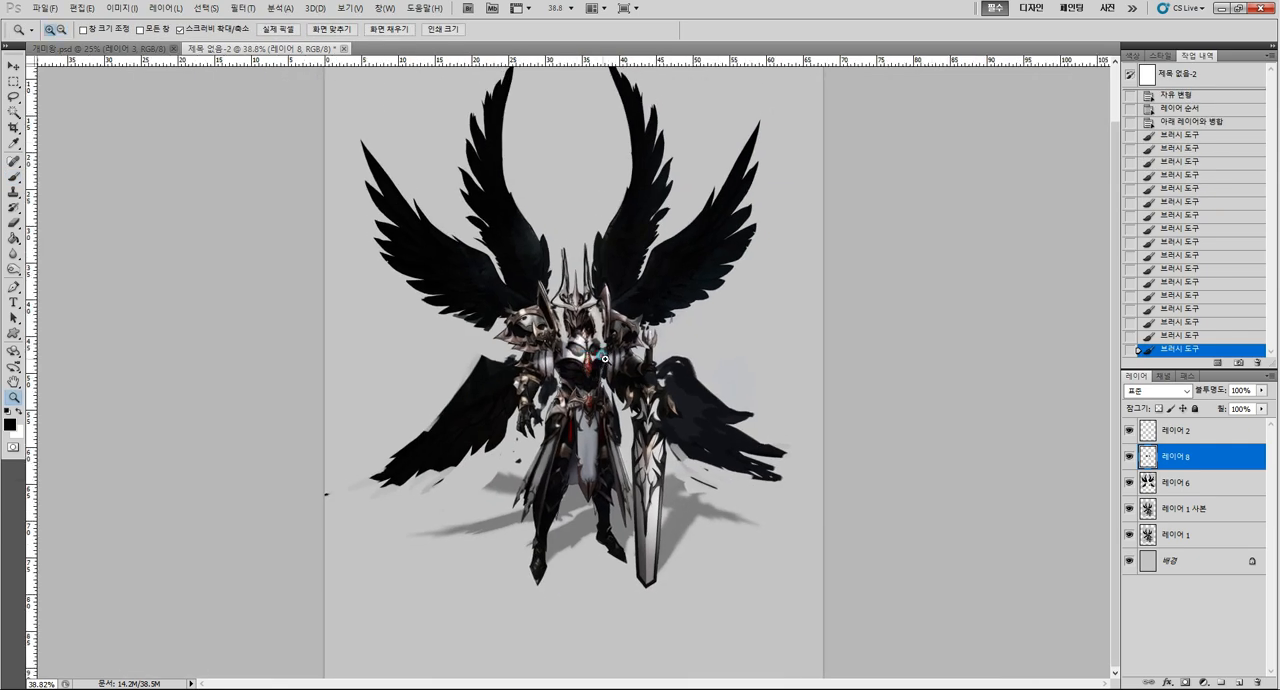
click(604, 358)
click(604, 358)
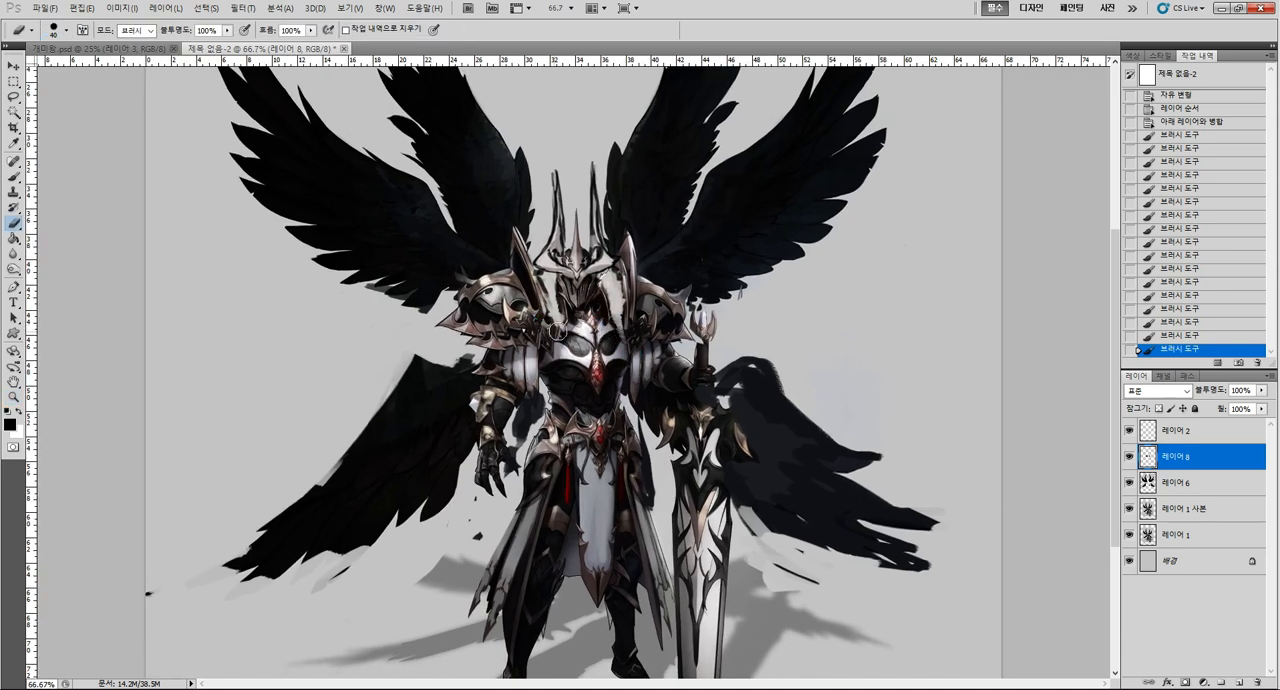
drag(614, 326, 621, 325)
click(543, 313)
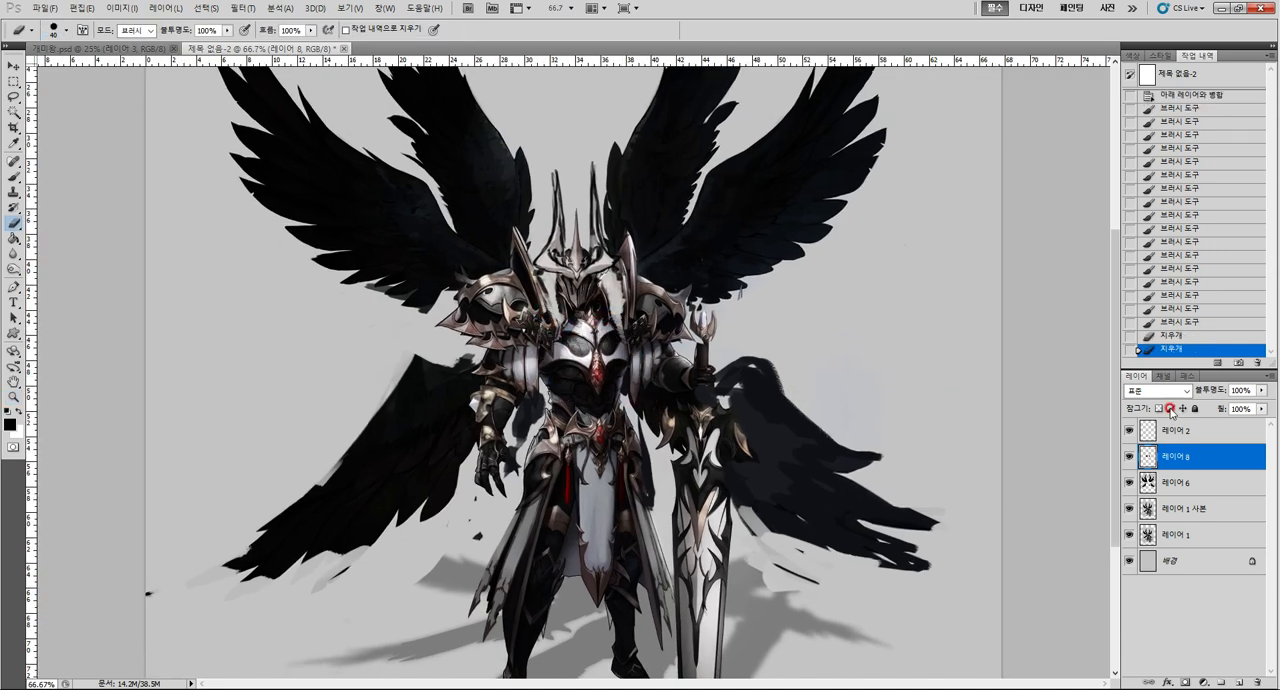
scroll(829, 429, down, 2)
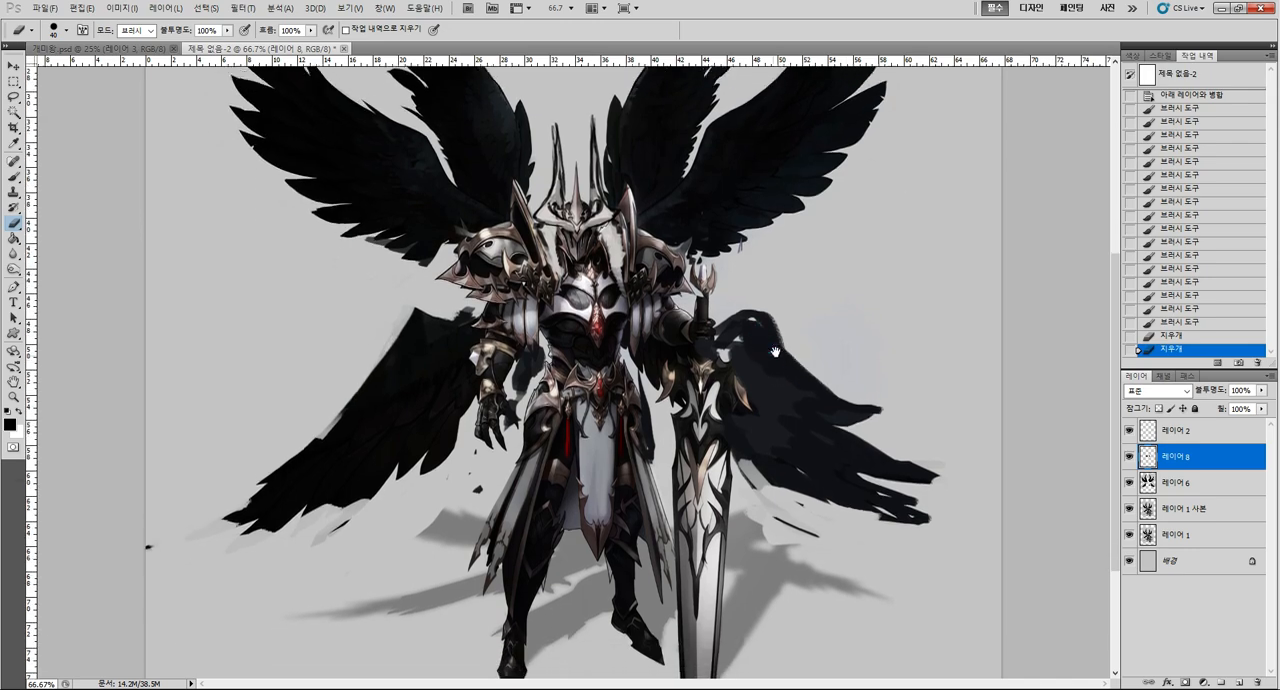
key(b)
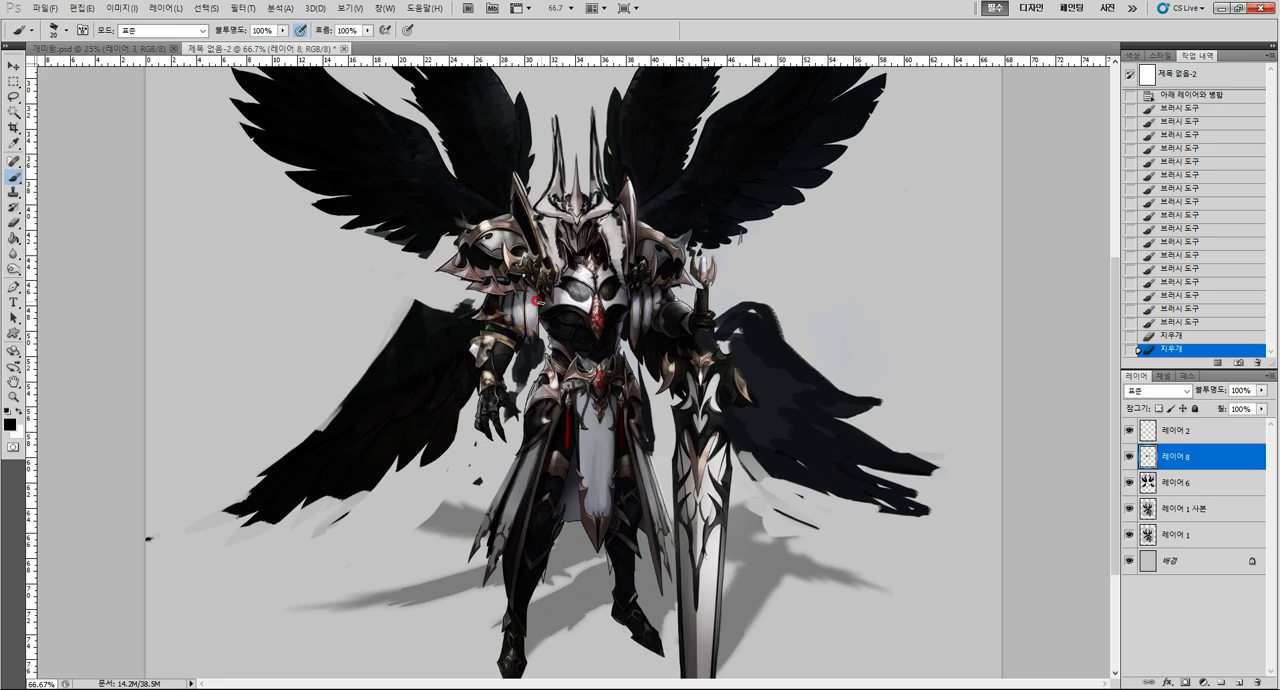
Hide and reshow 레이어 8 to compare the silhouette with and without the enlarged shoulder armour.
click(1128, 456)
key(z)
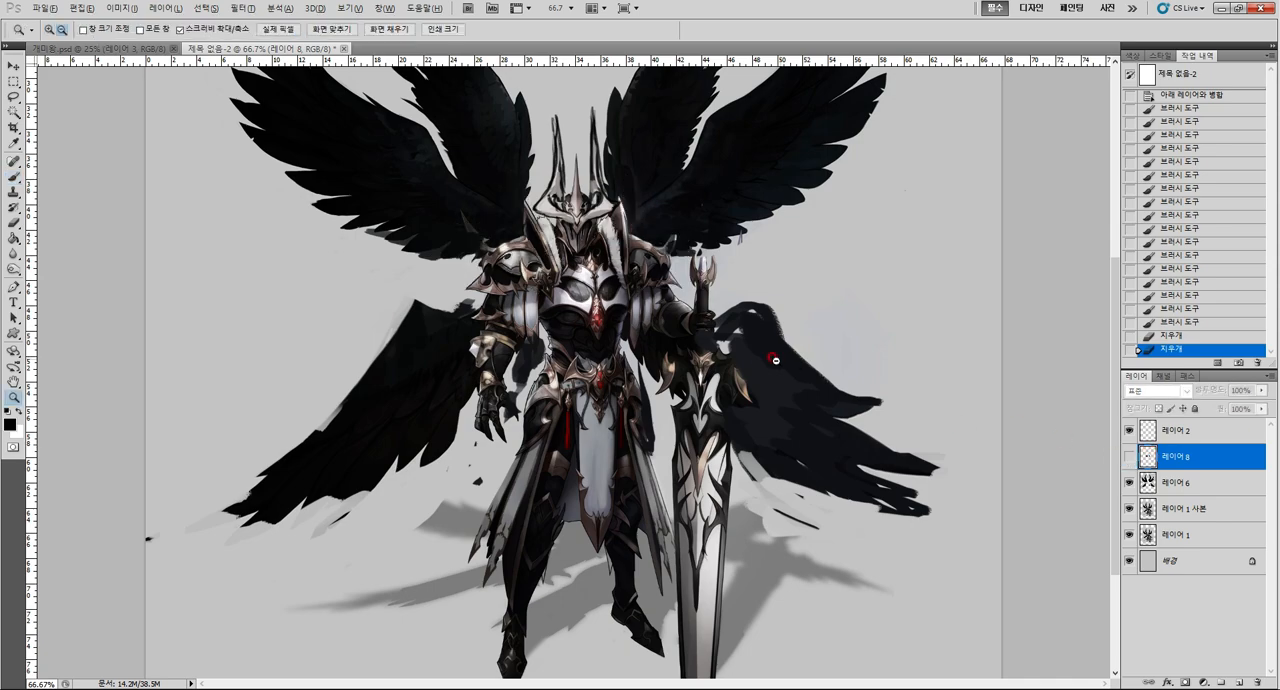
mouse_move(775, 355)
mouse_down()
mouse_move(727, 366)
mouse_move(772, 375)
mouse_up()
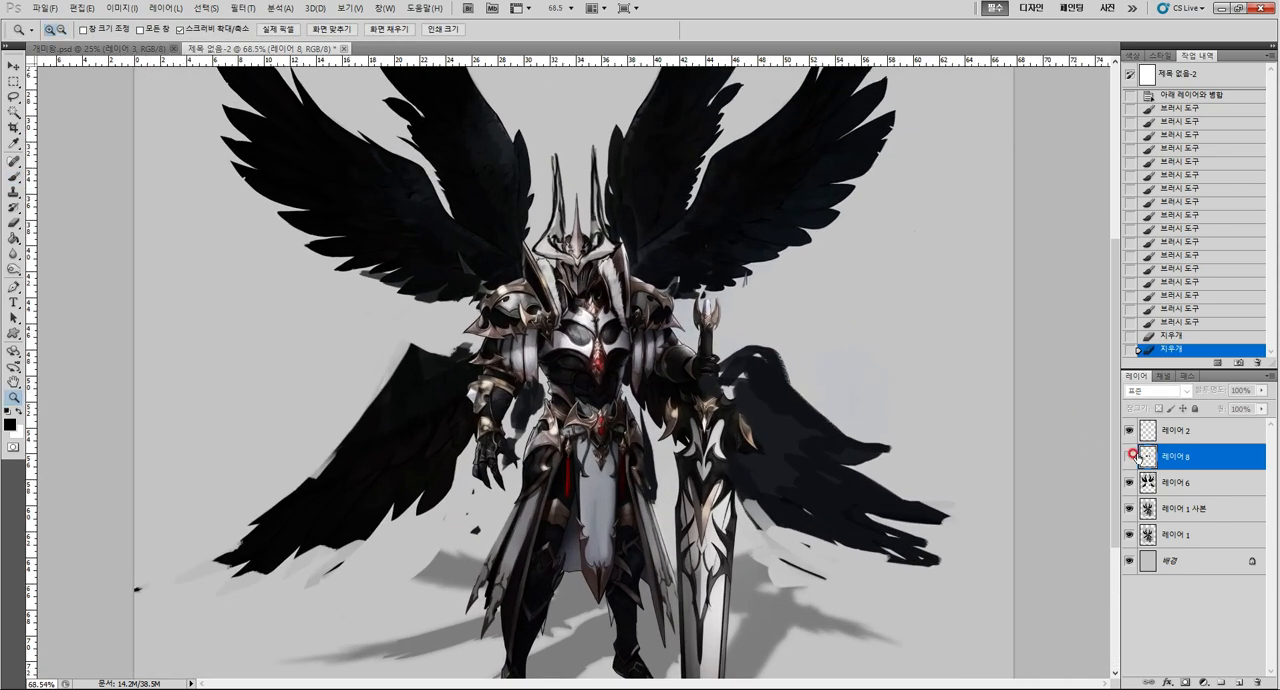
click(1128, 456)
Lasso the left-side forearm bracer on 레이어 1 사본 and copy it onto its own layer.
click(1182, 508)
drag(507, 403, 543, 404)
key(l)
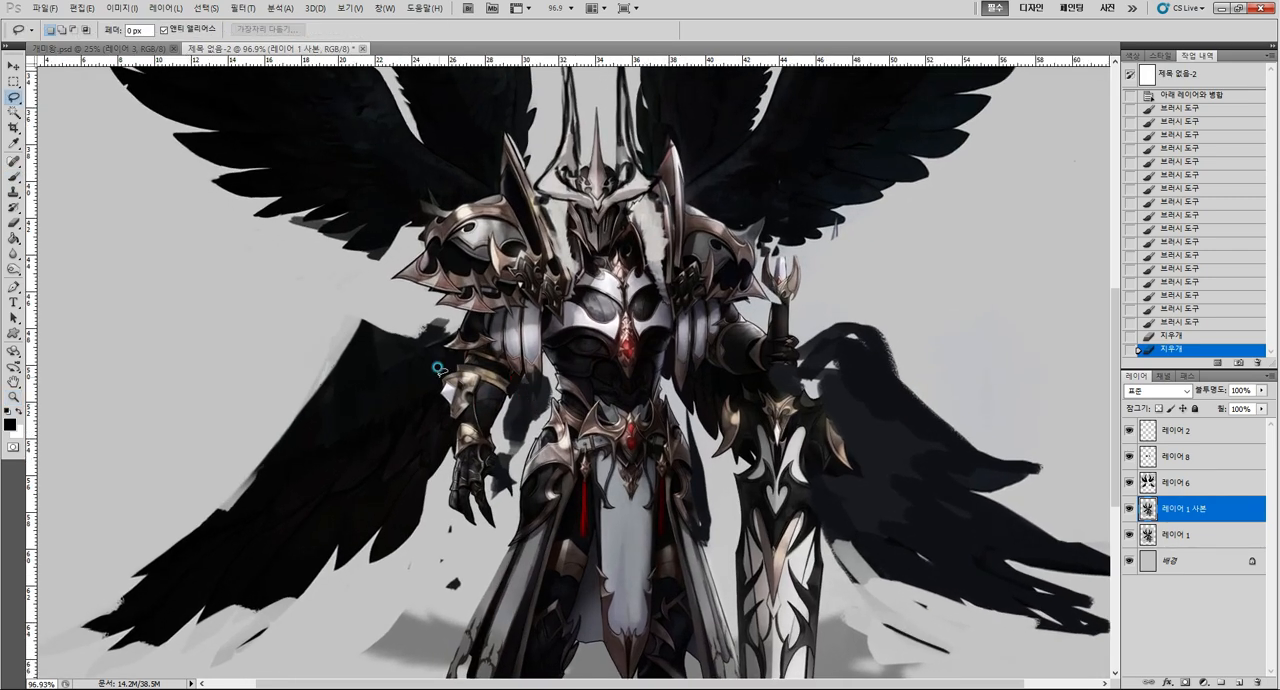
mouse_move(437, 369)
mouse_down()
mouse_move(503, 366)
mouse_move(514, 393)
mouse_move(493, 425)
mouse_move(500, 447)
mouse_move(470, 444)
mouse_move(449, 436)
mouse_move(443, 374)
mouse_move(488, 367)
mouse_move(505, 382)
mouse_up()
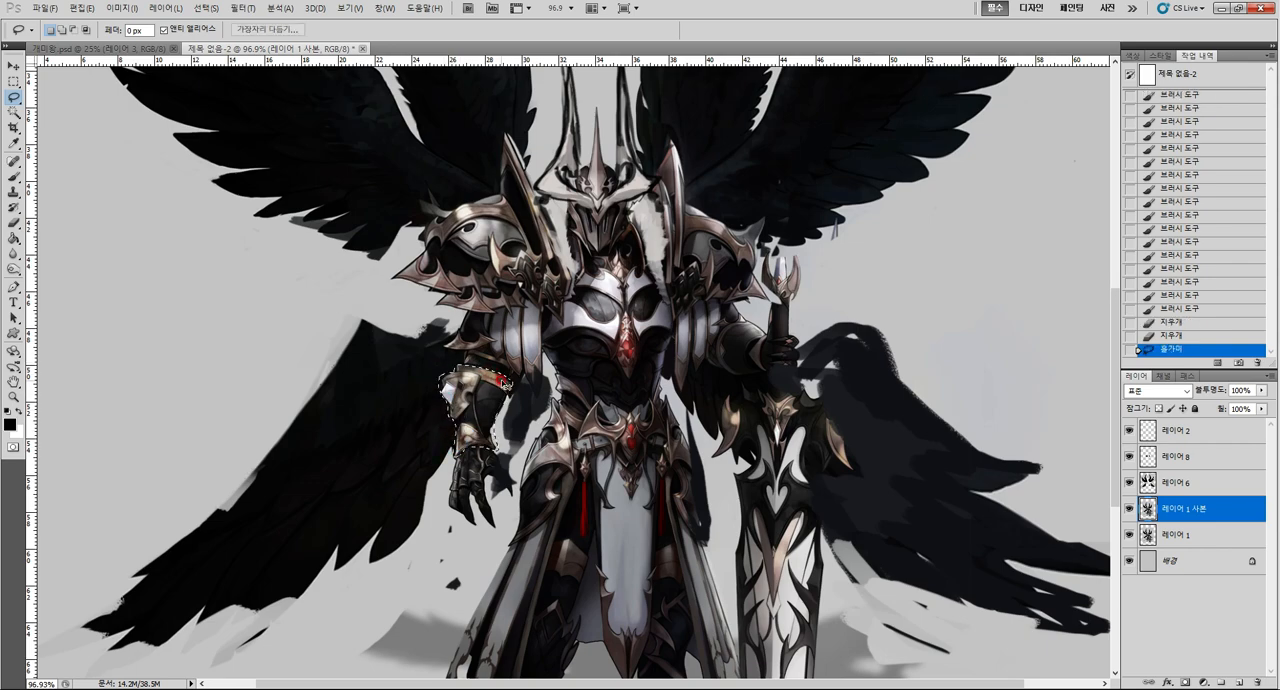
key(ctrl+c)
key(ctrl+v)
Enlarge the copied bracer to about 132% wide and 110% high, flaring it wider at the cuff than at the wrist.
key(ctrl+t)
drag(437, 362, 423, 361)
drag(503, 414, 503, 420)
drag(514, 464, 441, 464)
drag(515, 362, 523, 362)
drag(431, 362, 423, 362)
key(Return)
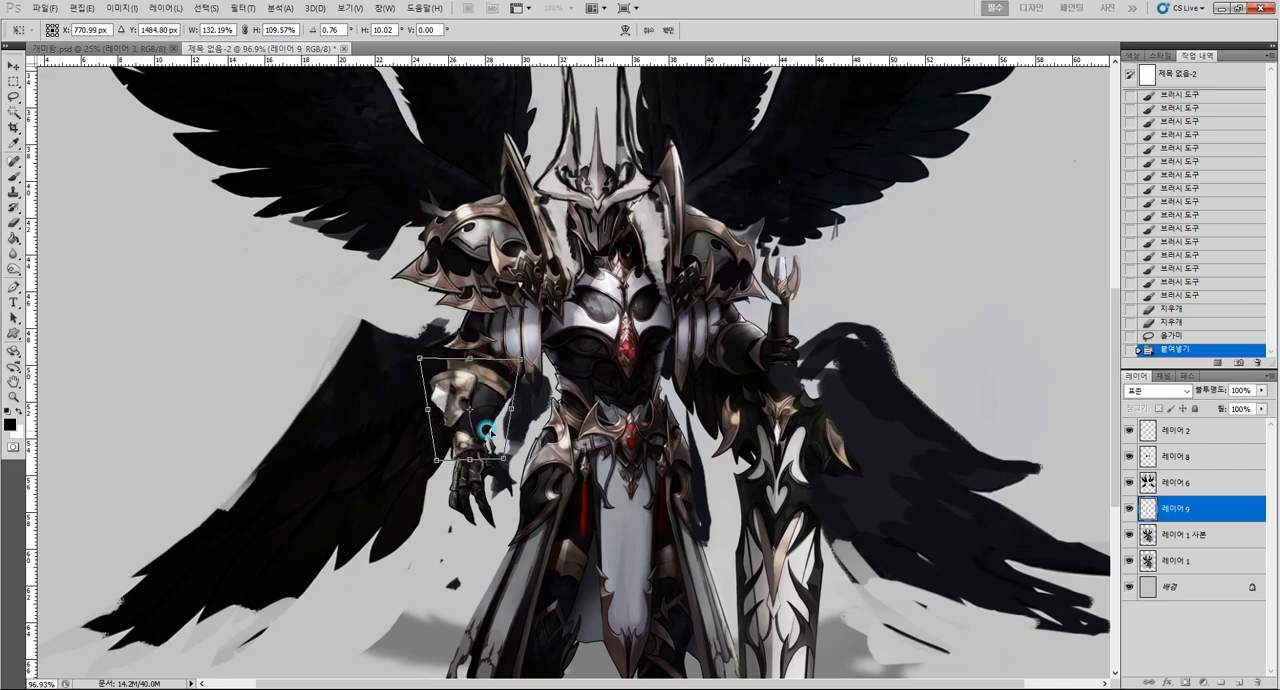
Sample the brown metal tone of the bracer's cuff and paint a spike extending from its inner end.
key(l)
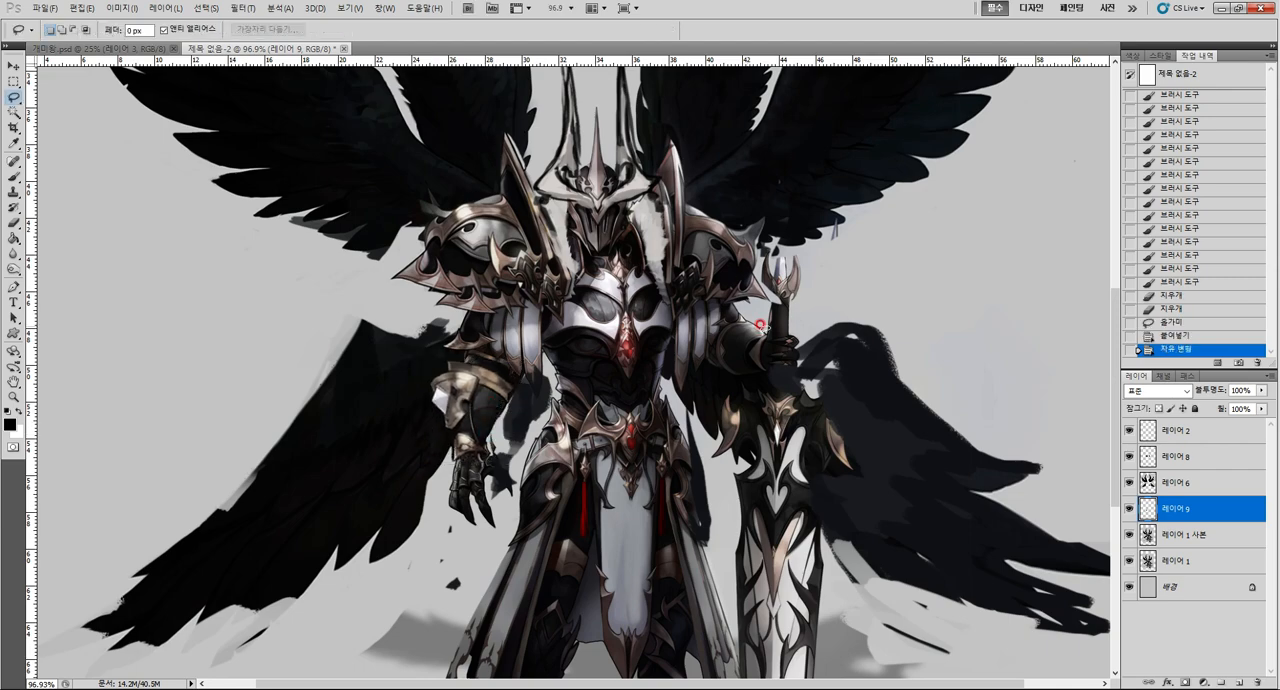
key(z)
alt+click(530, 420)
click(530, 420)
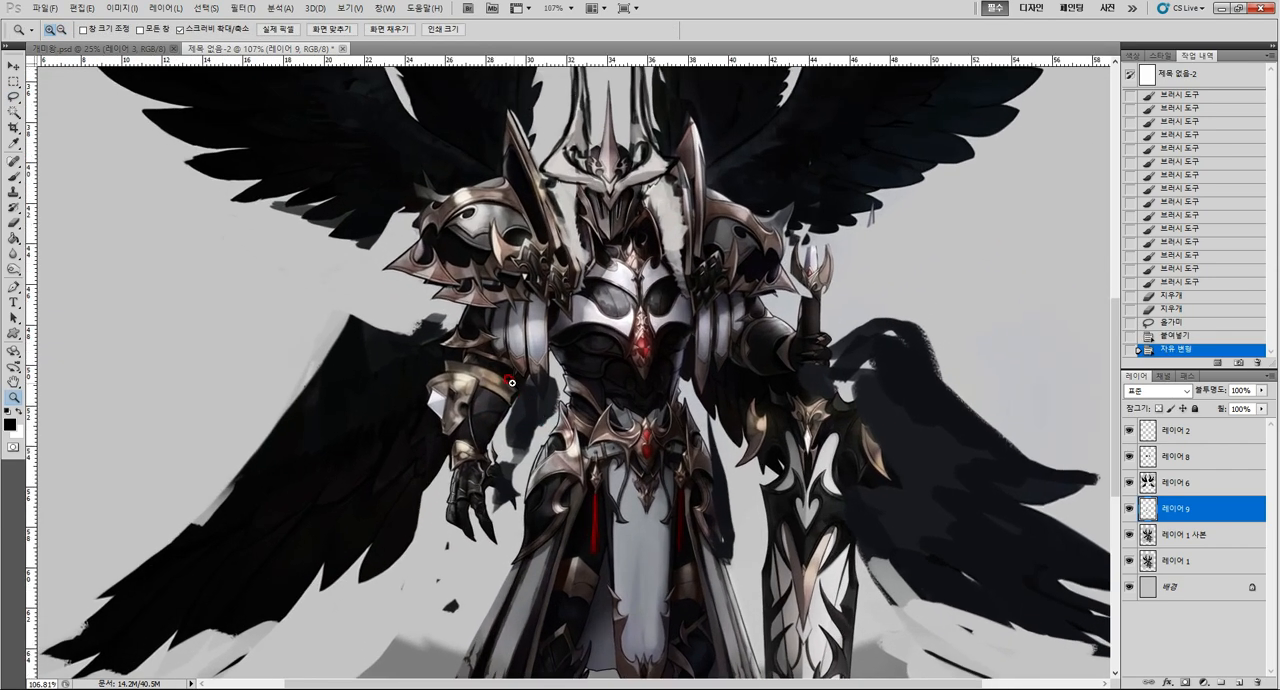
key(l)
key(b)
alt+click(500, 383)
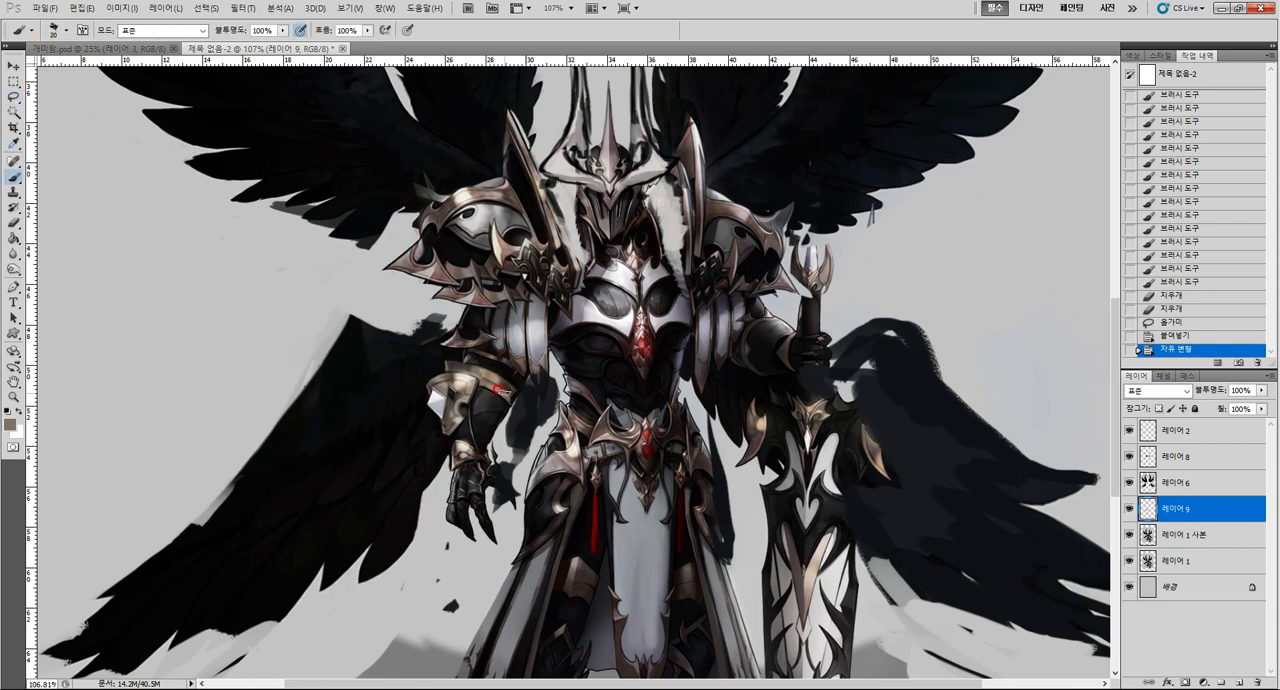
drag(510, 395, 542, 402)
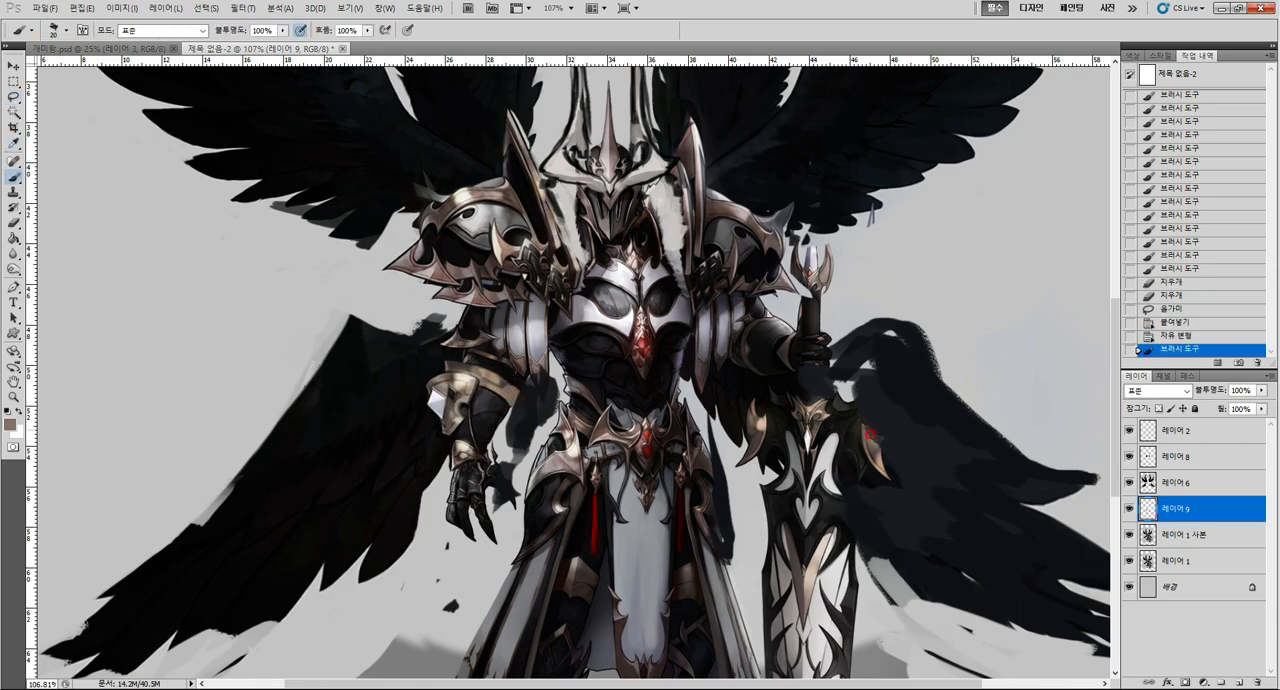
Raise the bracer layer above 레이어 6 and paint dark edges and detail around its cuff and wrist with a smaller brush.
drag(1222, 507, 1218, 478)
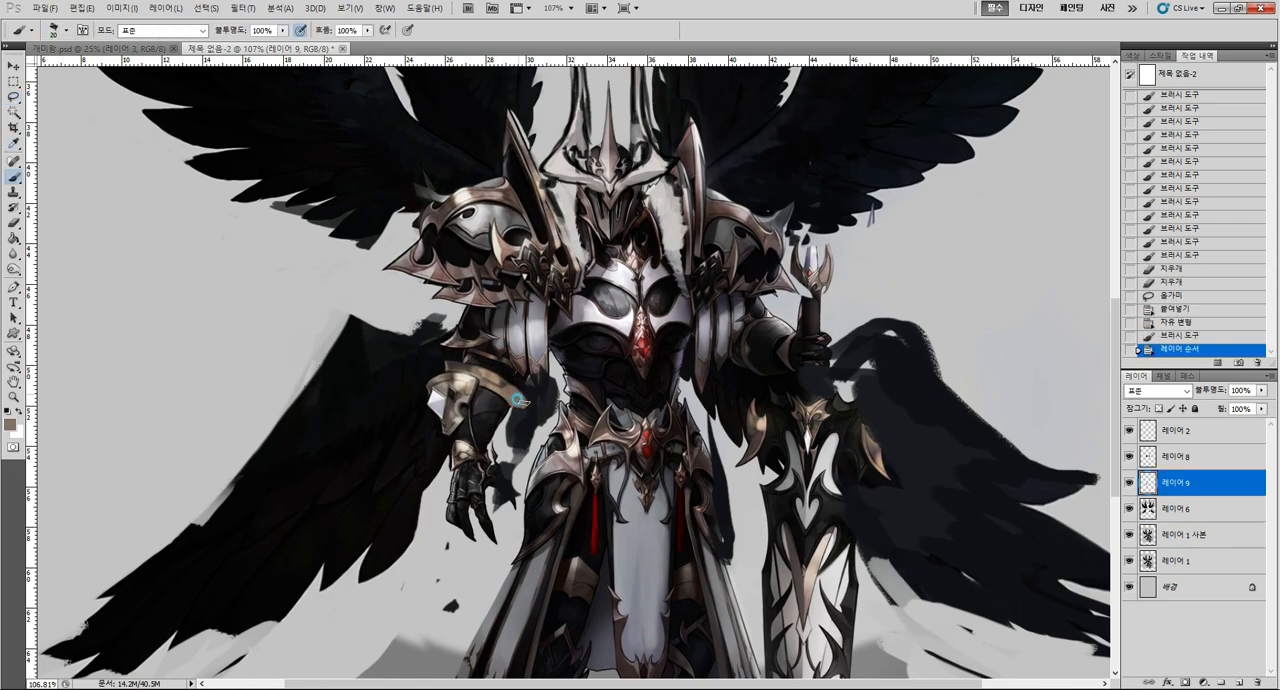
mouse_move(510, 399)
mouse_down()
mouse_move(520, 403)
mouse_move(508, 408)
mouse_up()
alt+click(509, 374)
key(bracketleft)
key(bracketleft)
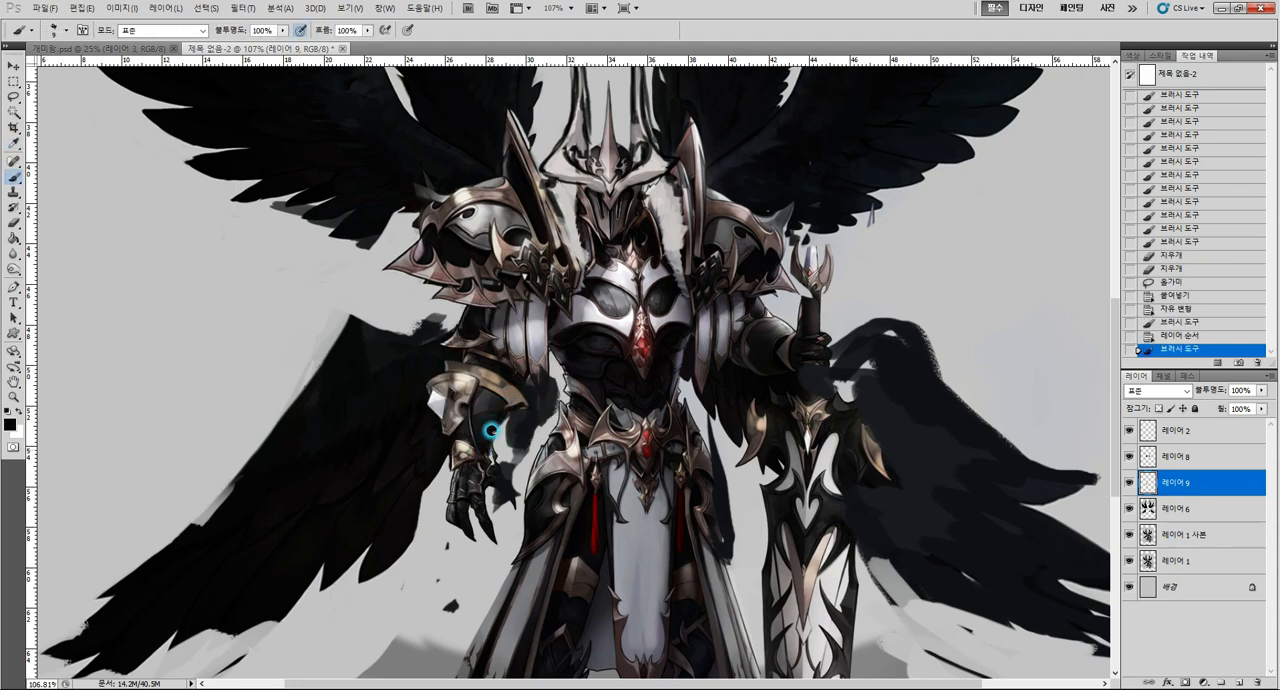
alt+click(509, 394)
mouse_move(485, 449)
mouse_down()
mouse_move(443, 443)
mouse_move(448, 456)
mouse_move(454, 434)
mouse_move(447, 470)
mouse_move(448, 442)
mouse_move(488, 444)
mouse_move(494, 456)
mouse_move(478, 452)
mouse_move(492, 446)
mouse_move(495, 463)
mouse_move(482, 453)
mouse_move(442, 472)
mouse_move(451, 436)
mouse_move(482, 454)
mouse_move(444, 459)
mouse_move(500, 448)
mouse_up()
alt+click(457, 441)
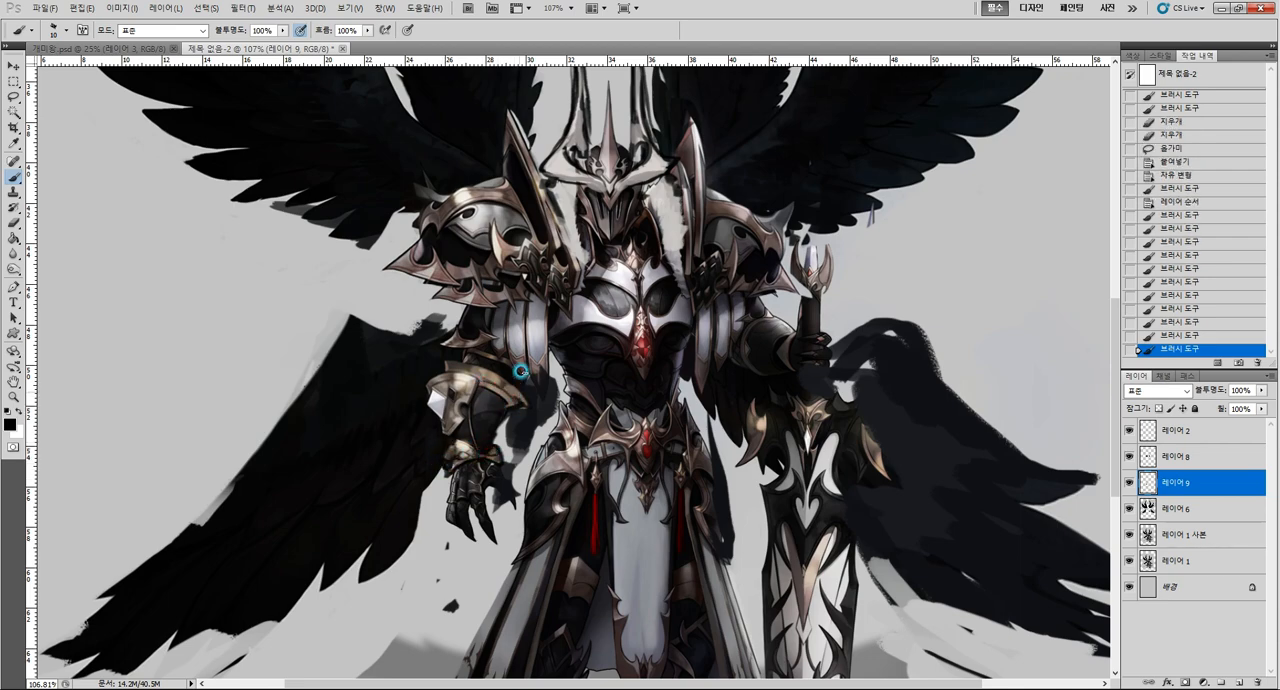
click(520, 372)
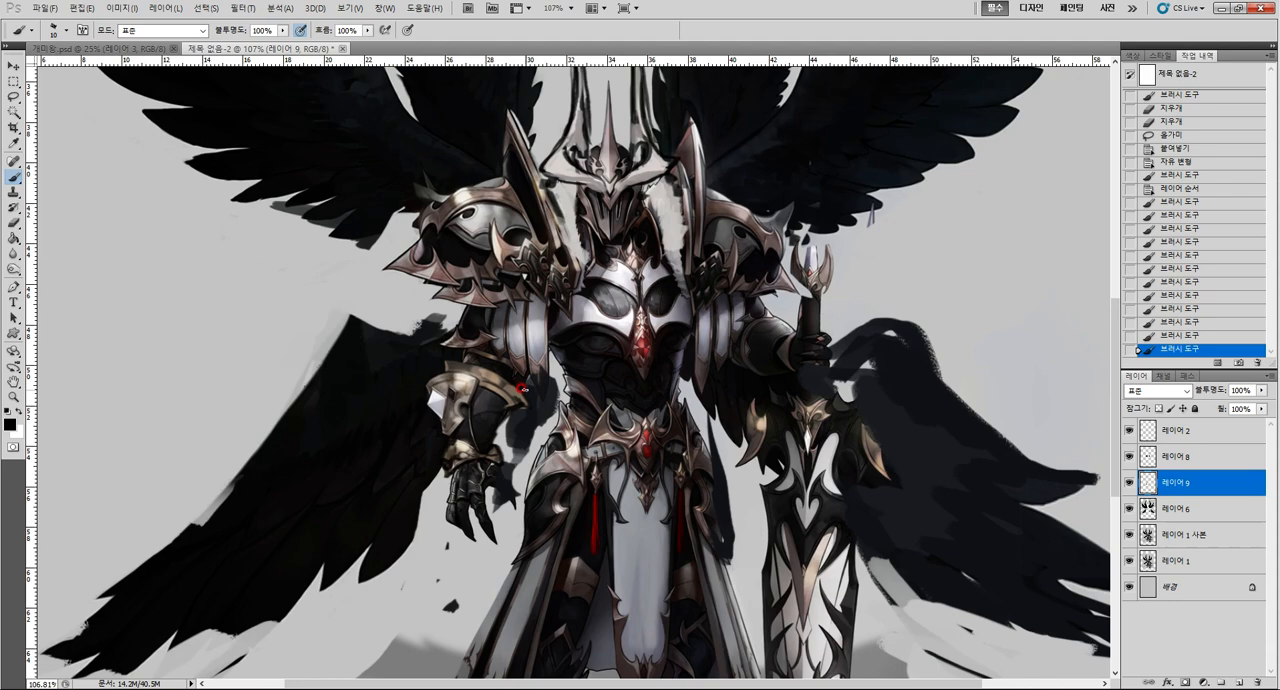
Hide and reshow 레이어 9 to compare the whole figure with and without the enlarged bracer.
key(z)
drag(712, 422, 610, 430)
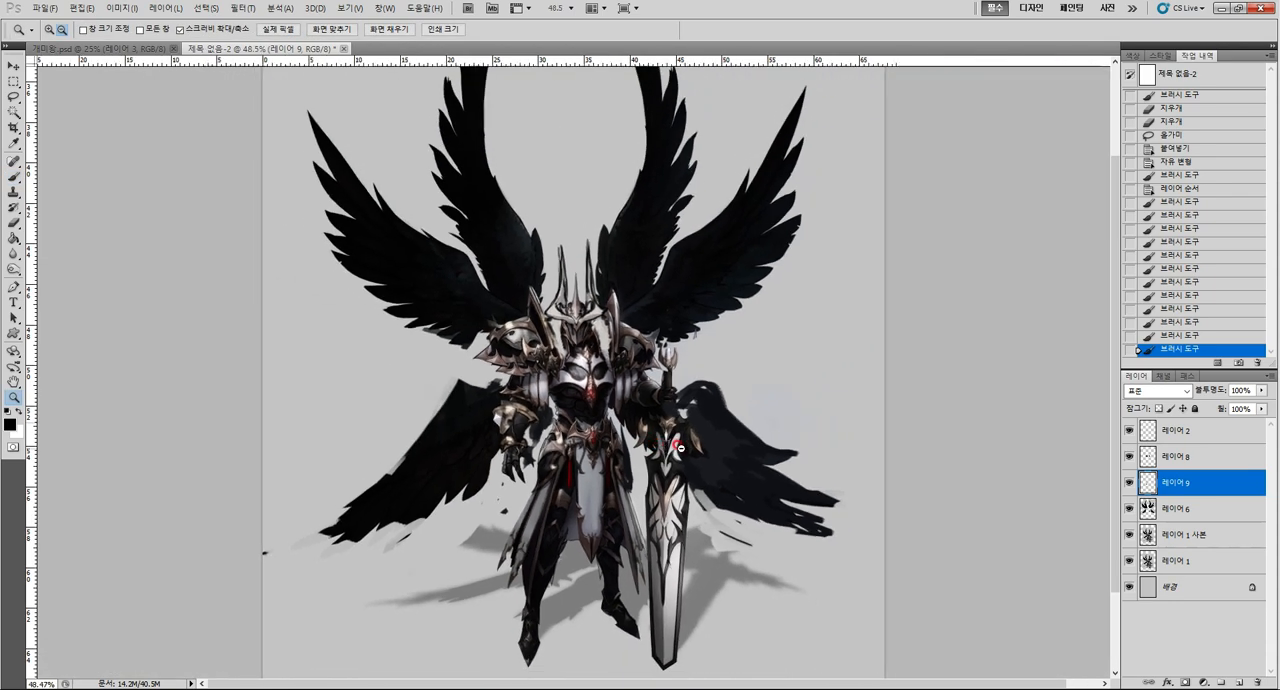
click(1129, 481)
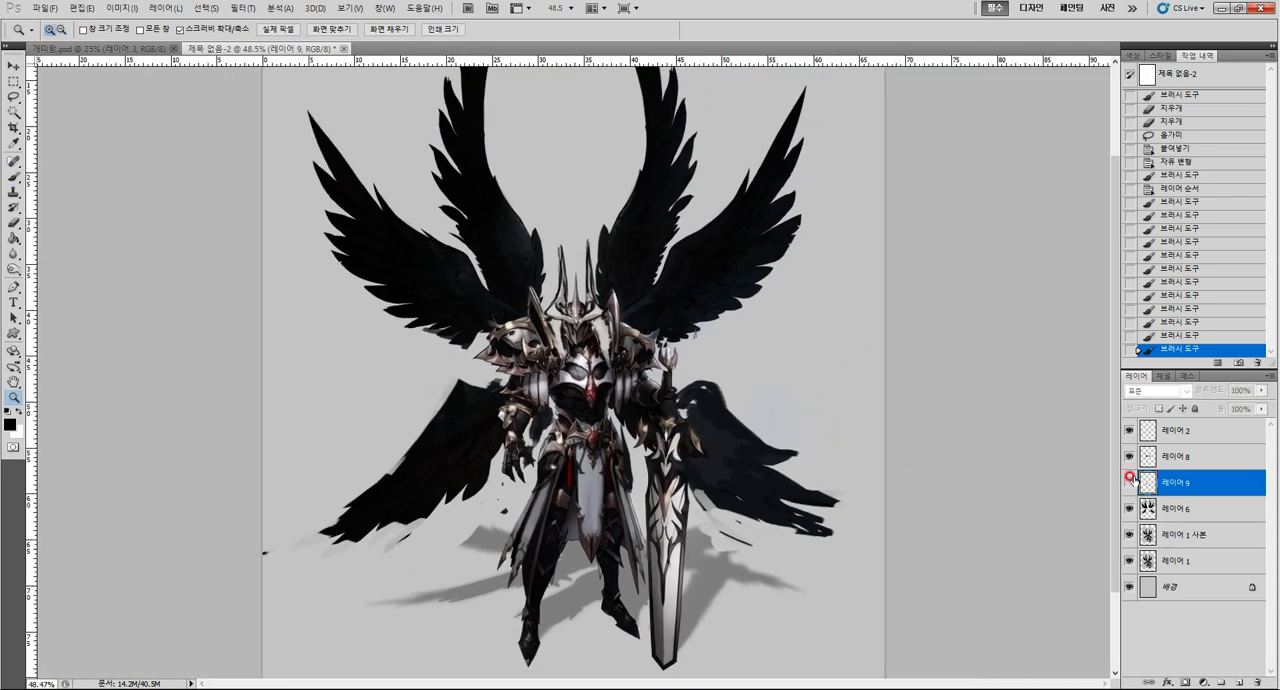
click(1130, 479)
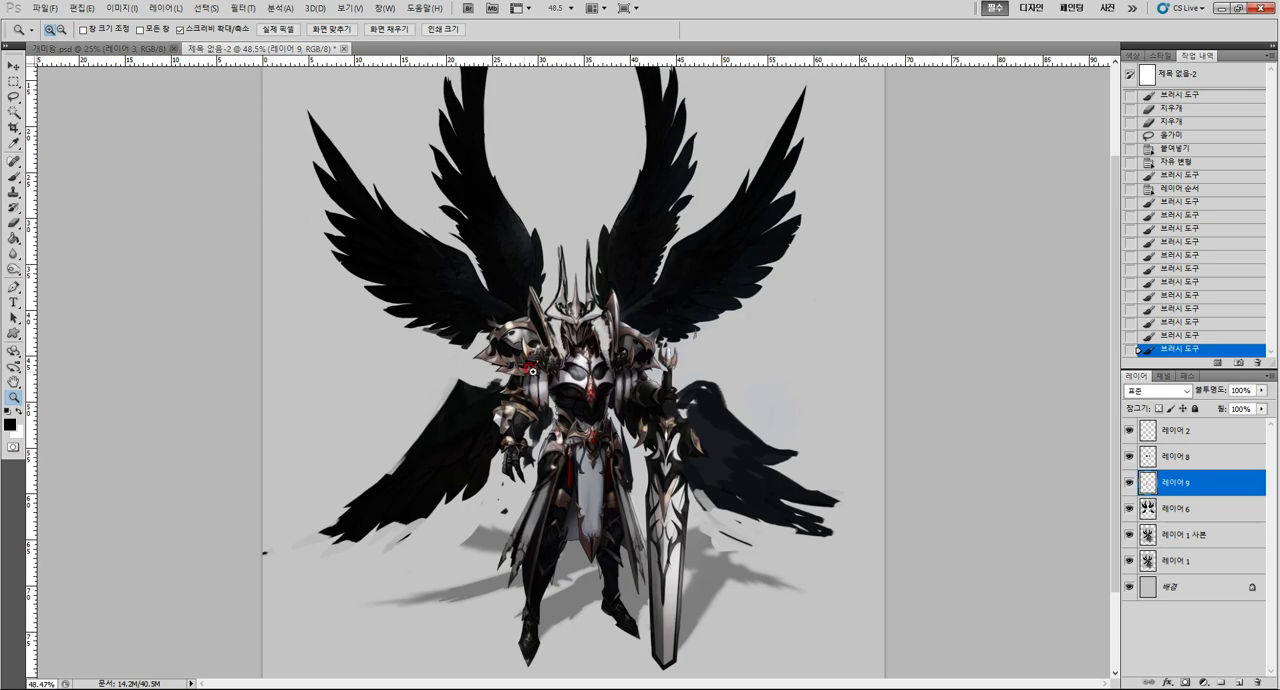
Sample the pale grey of the left-side upper-arm plate as the brush colour.
drag(547, 397, 577, 388)
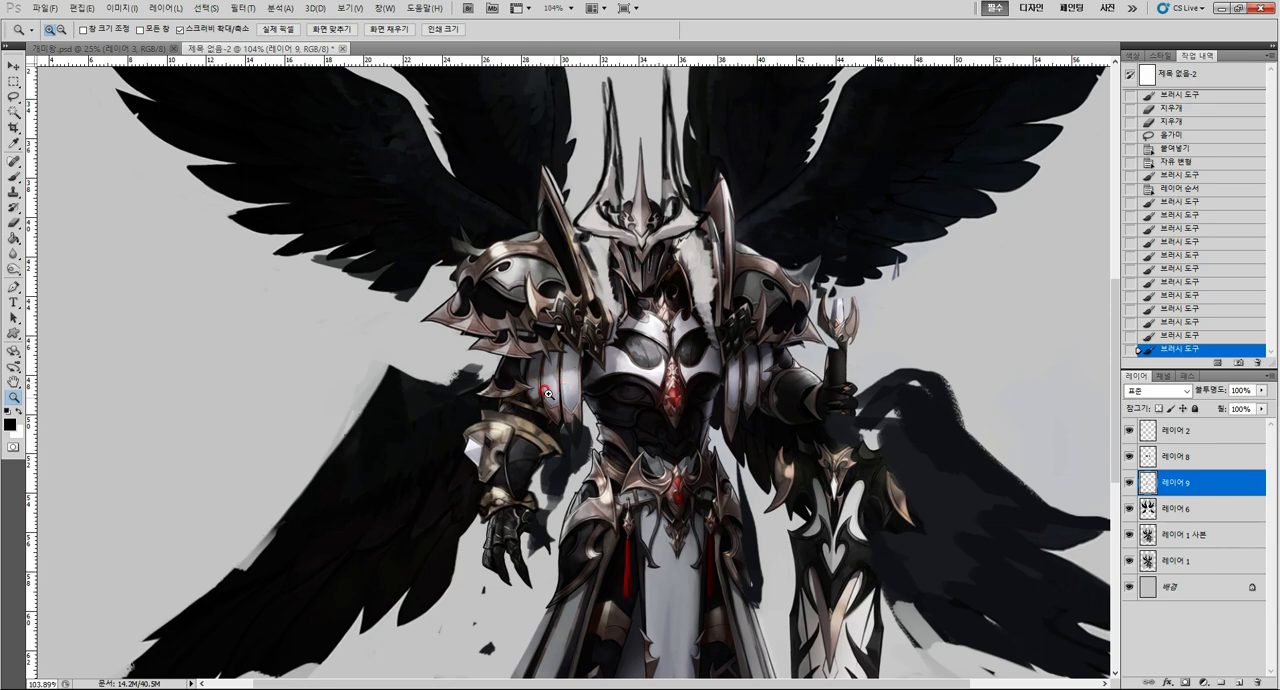
key(i)
click(567, 370)
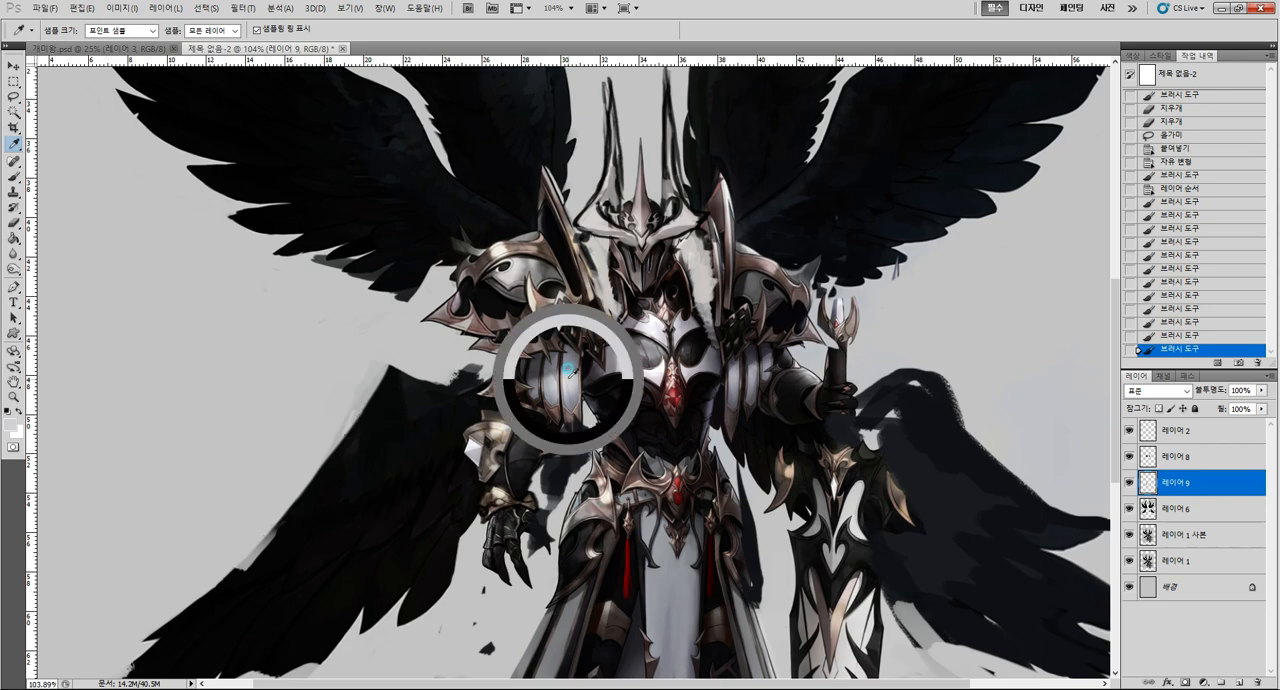
key(b)
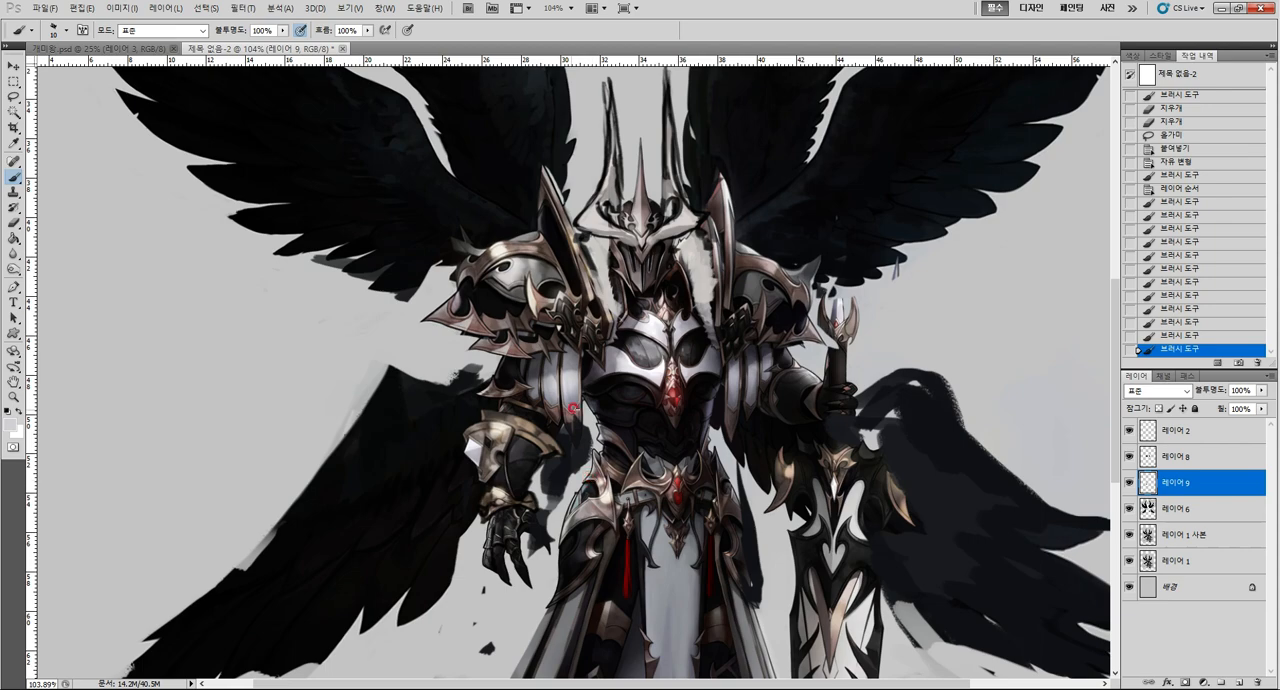
key(ctrl+space)
mouse_move(597, 435)
mouse_down()
mouse_move(552, 458)
mouse_move(568, 437)
mouse_move(597, 433)
mouse_up()
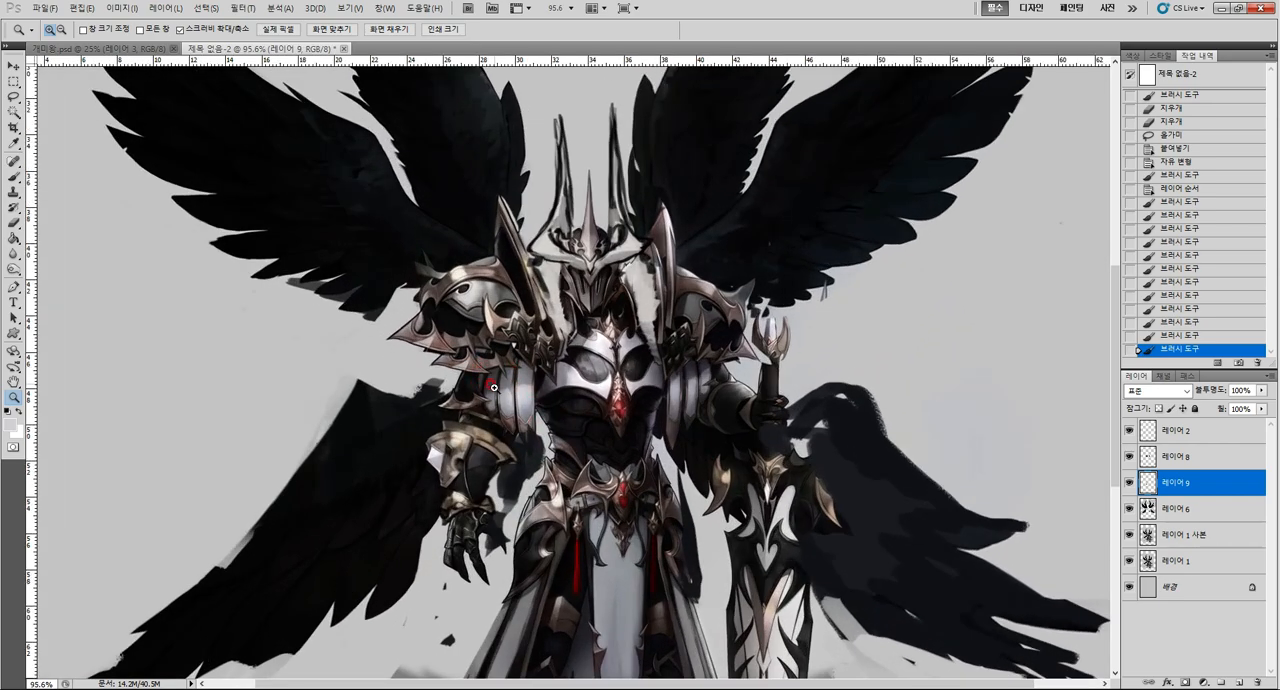
drag(662, 503, 601, 512)
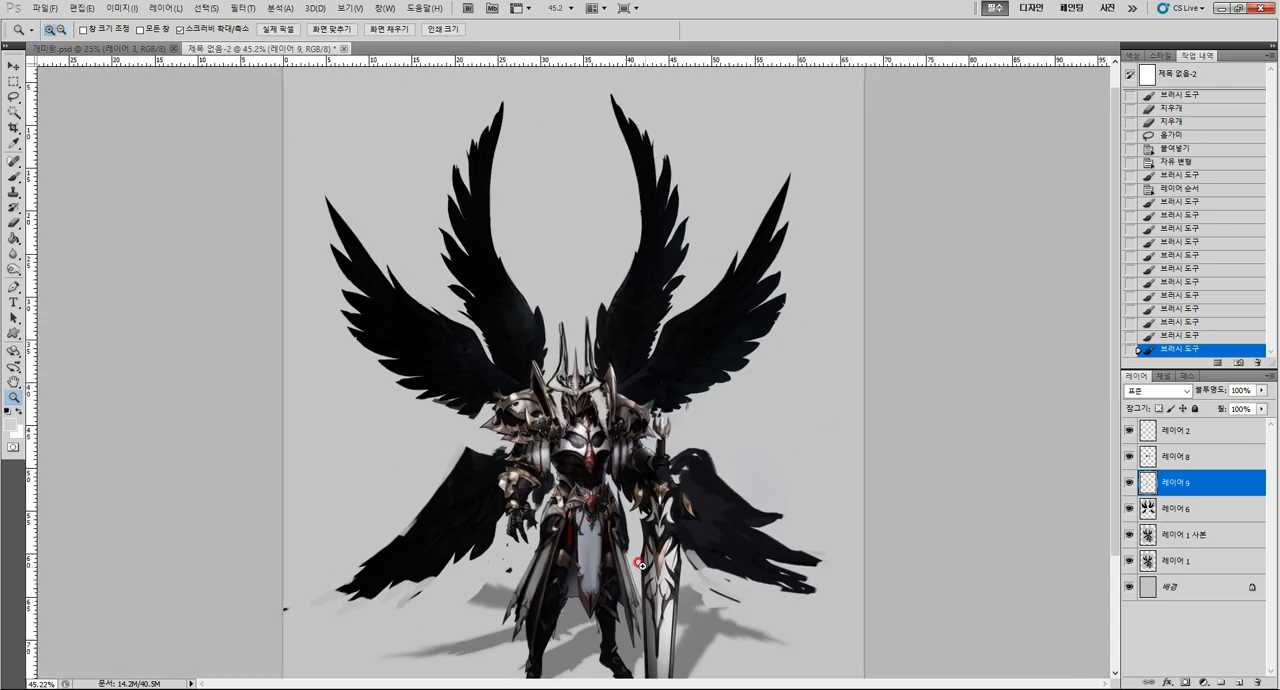
Keep 레이어 9 active and hide and reshow it to check the bracer and arm area up close.
drag(523, 461, 1193, 502)
click(1196, 538)
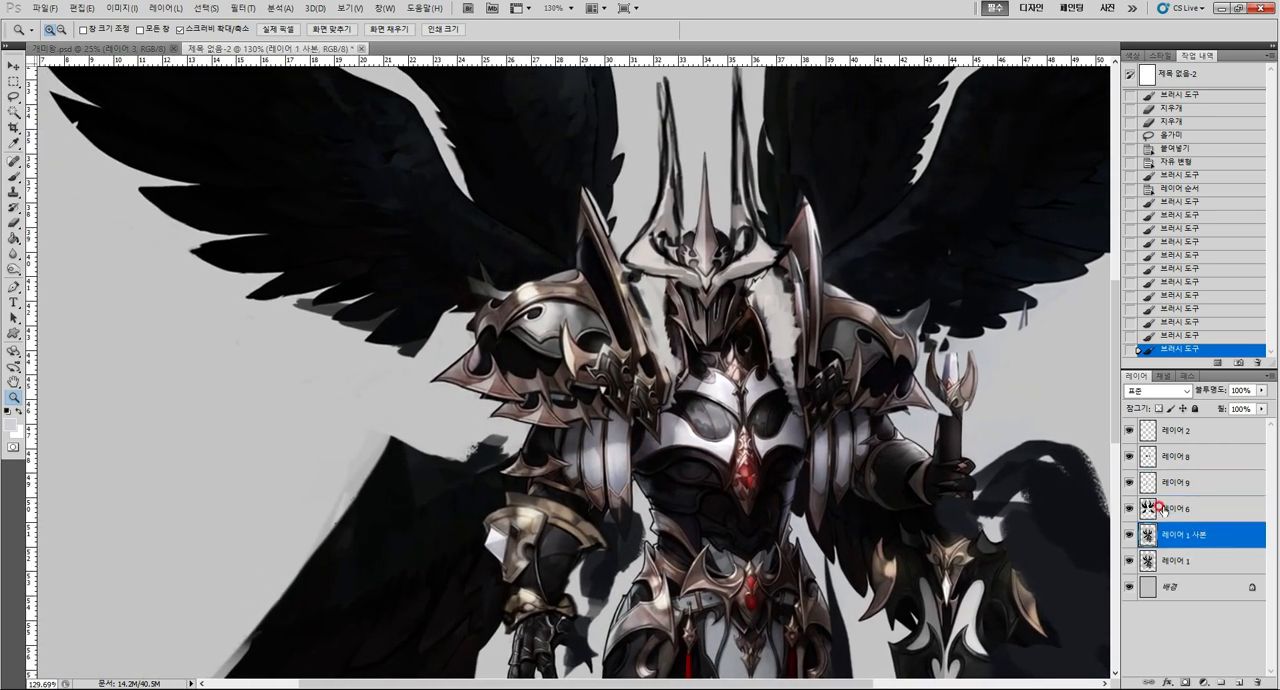
click(1185, 487)
click(1130, 484)
click(1130, 484)
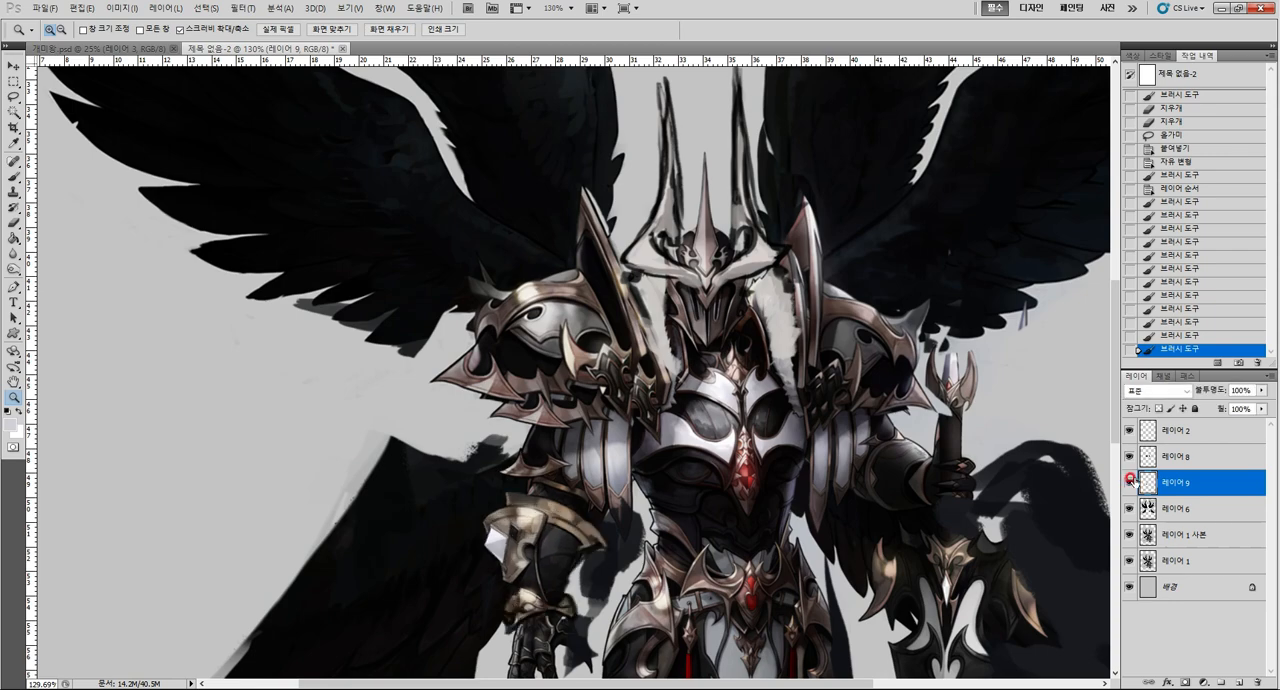
Paint pale grey plates with dark dividing lines over the dark outer upper arm above the enlarged bracer on 레이어 9.
key(b)
alt+click(519, 429)
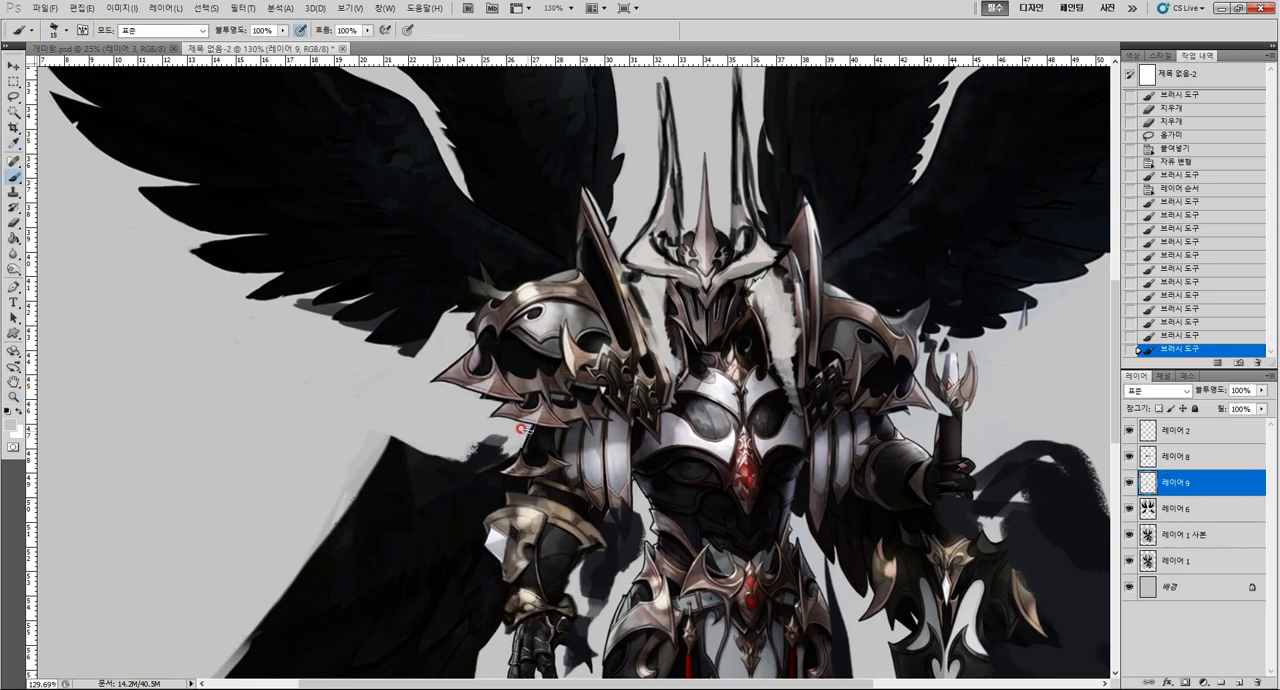
mouse_move(523, 427)
mouse_down()
mouse_move(526, 465)
mouse_move(556, 428)
mouse_move(552, 471)
mouse_move(538, 433)
mouse_move(526, 460)
mouse_up()
alt+click(505, 460)
alt+click(571, 439)
alt+click(582, 445)
alt+click(511, 470)
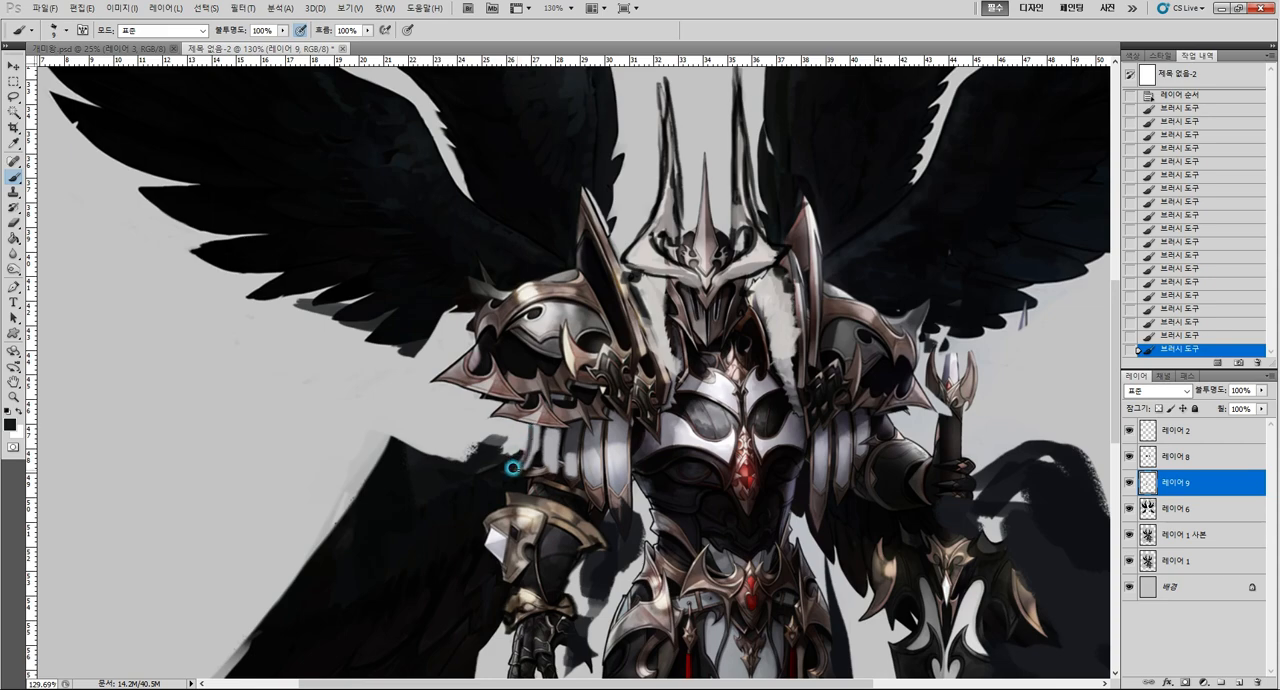
Sample the brownish trim tones of the arm guard and paint matching trim along the lower ends of the new plates.
alt+click(585, 474)
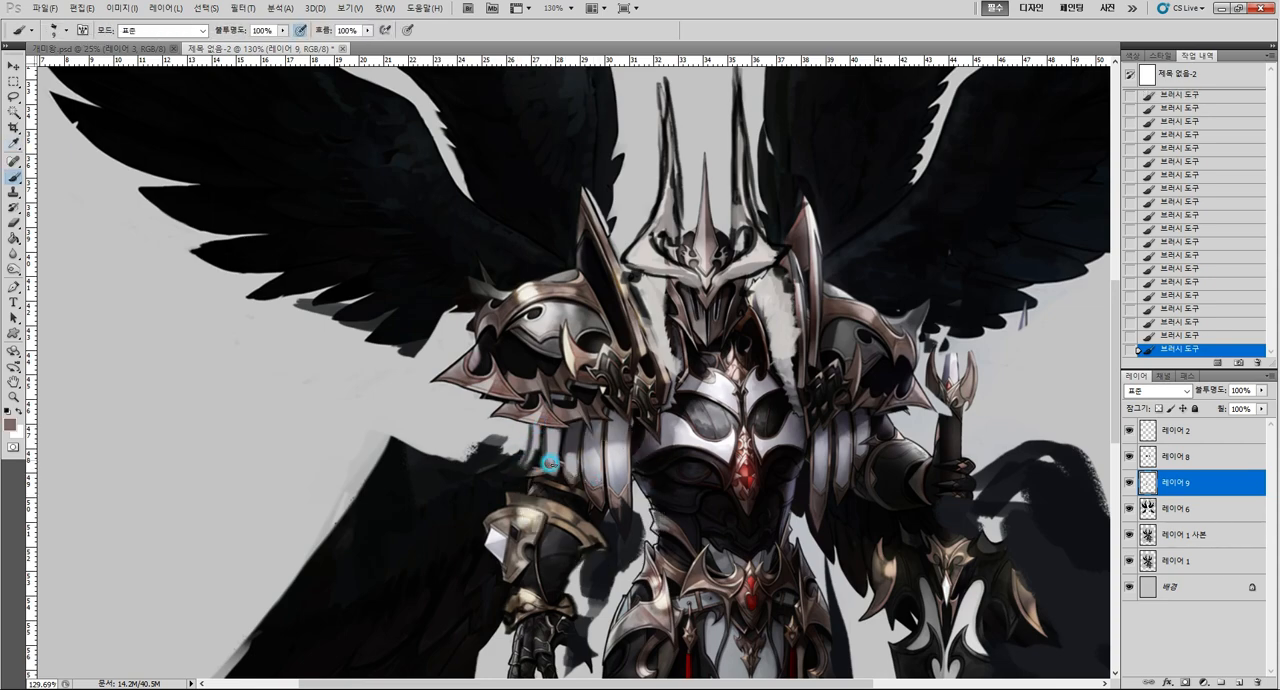
key(i)
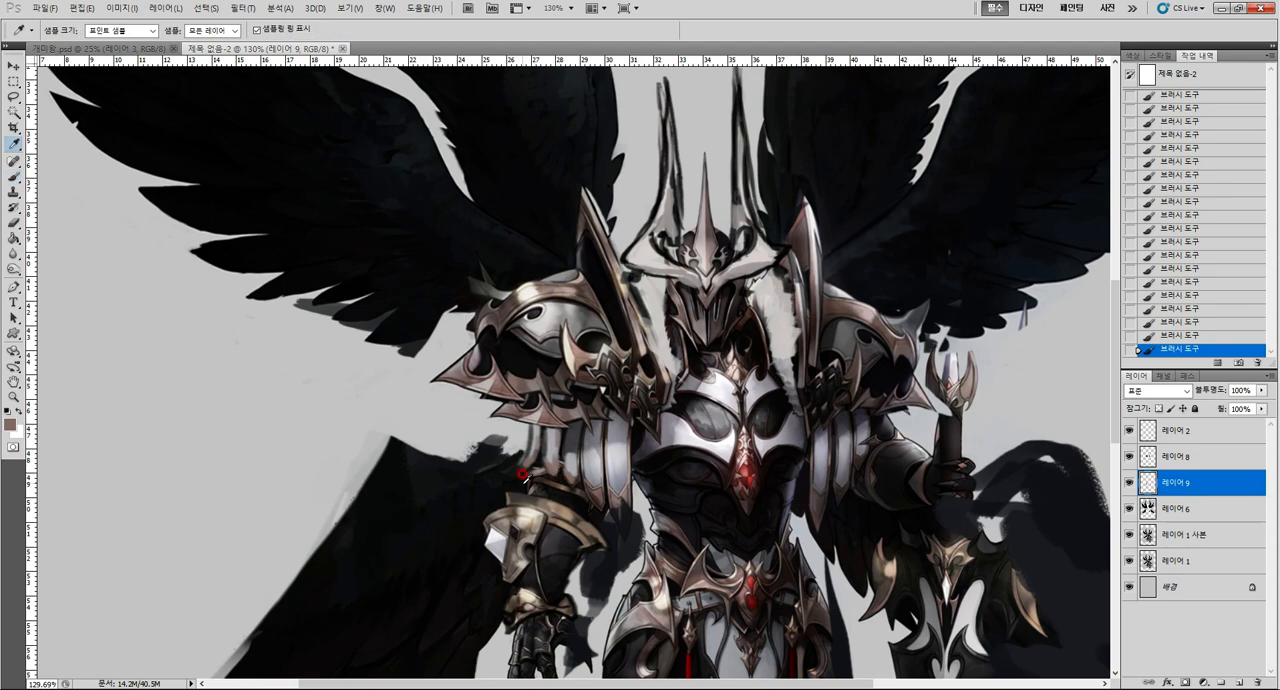
alt+click(557, 474)
click(531, 489)
key(b)
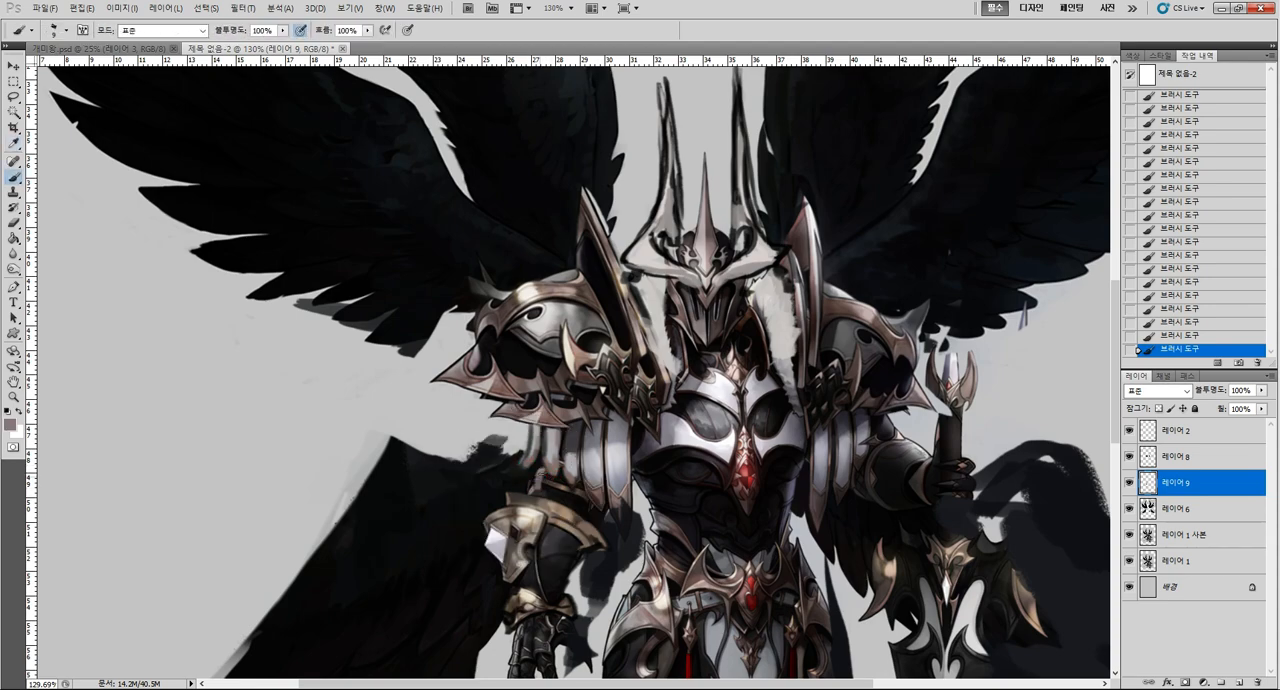
Shade the elbow between the new plates and the enlarged bracer with black and a dark grey sampled from the bracer.
alt+click(560, 494)
mouse_move(543, 475)
mouse_down()
mouse_move(539, 486)
mouse_move(580, 491)
mouse_move(587, 510)
mouse_up()
alt+click(562, 474)
drag(545, 474, 545, 487)
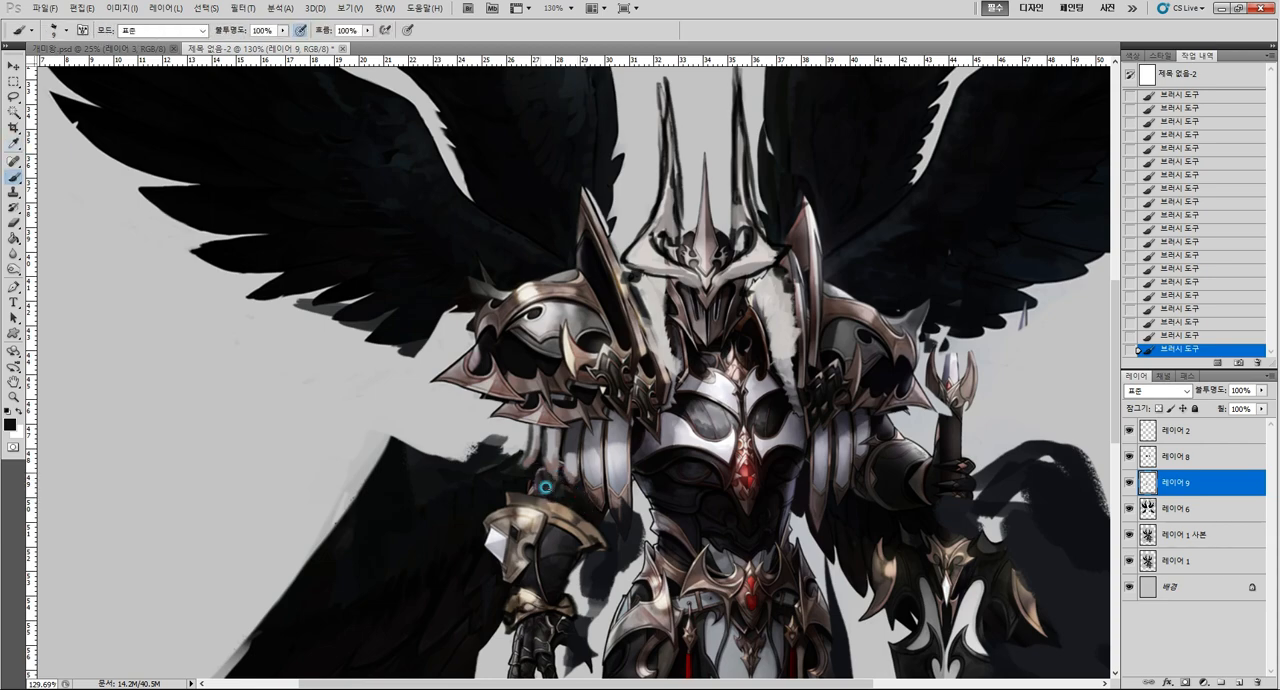
key(i)
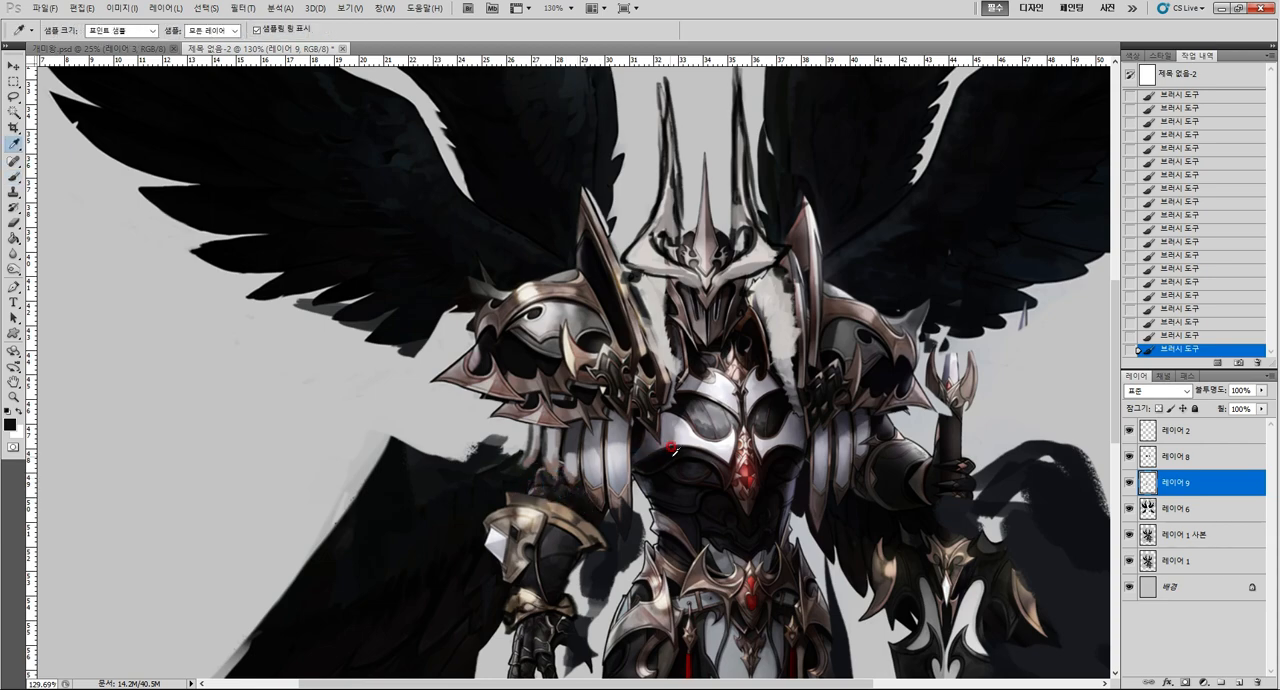
click(549, 541)
key(b)
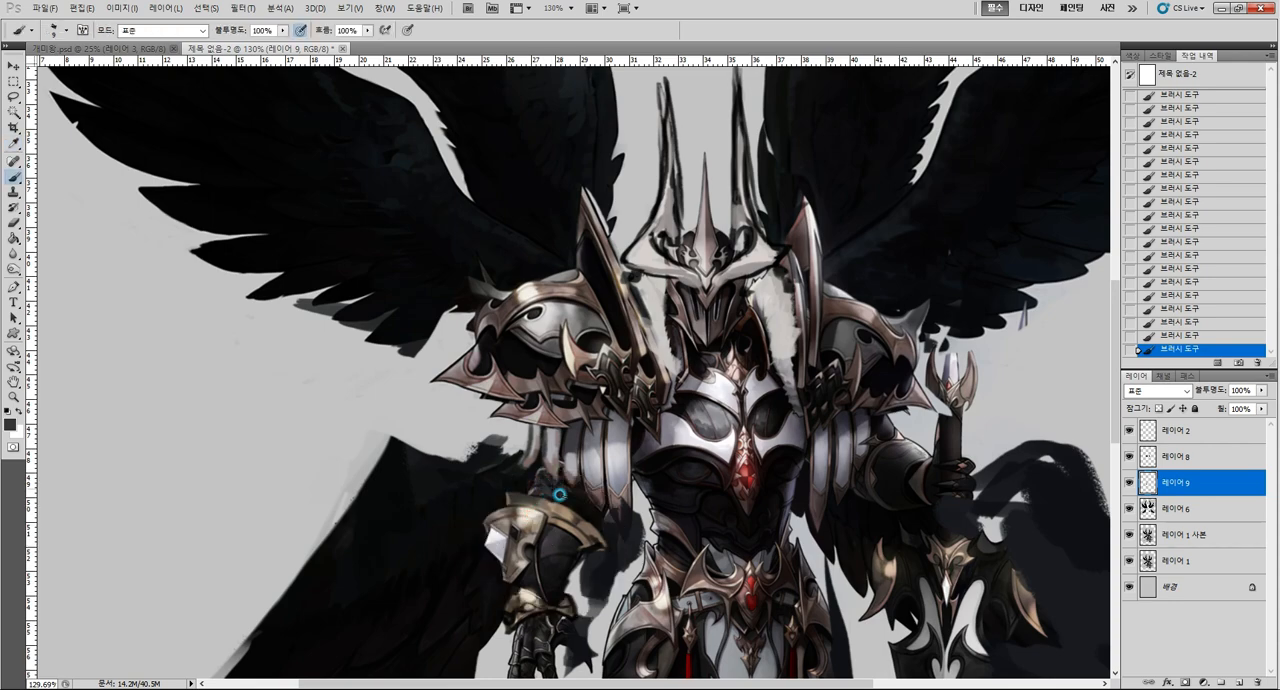
Hide and reshow 레이어 9 to compare the whole figure with and without the added arm plates.
key(z)
mouse_move(789, 490)
mouse_down()
mouse_move(731, 506)
mouse_move(547, 493)
mouse_up()
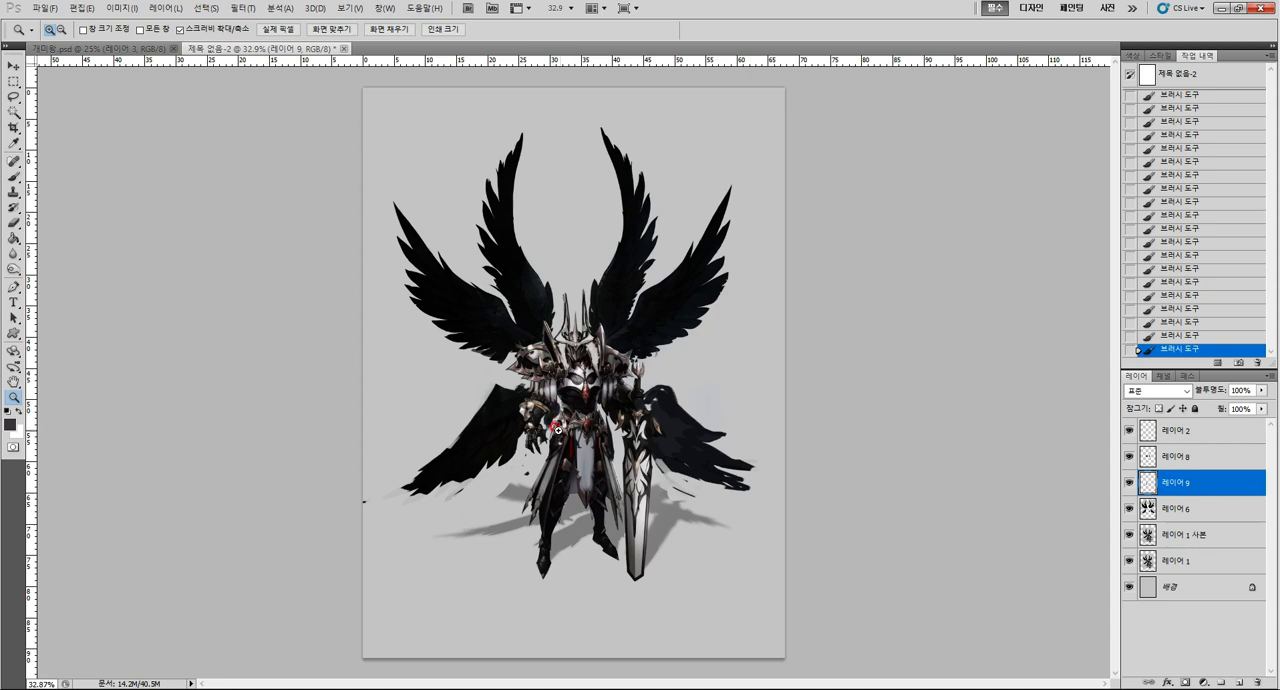
click(1128, 482)
click(1128, 482)
Reshape the lower wing's upper edge beside the enlarged bracer with background grey and black, and darken the outer contour of the new arm plates.
drag(552, 403, 509, 408)
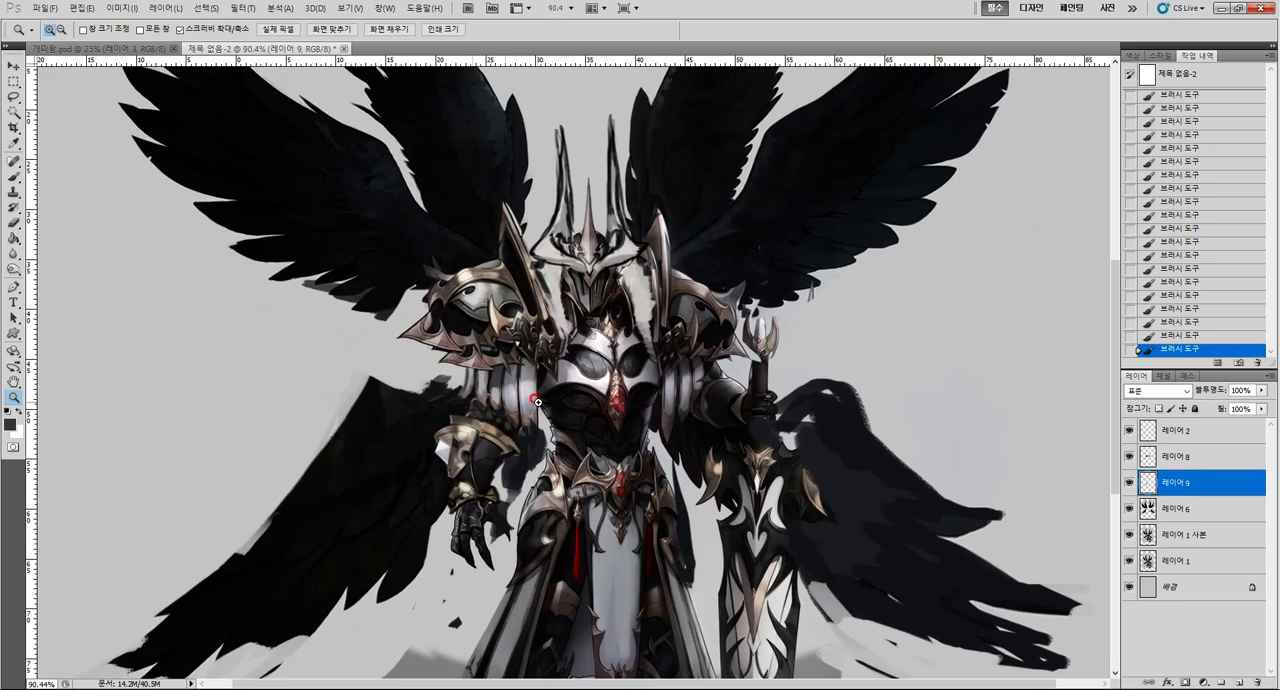
key(b)
alt+click(437, 374)
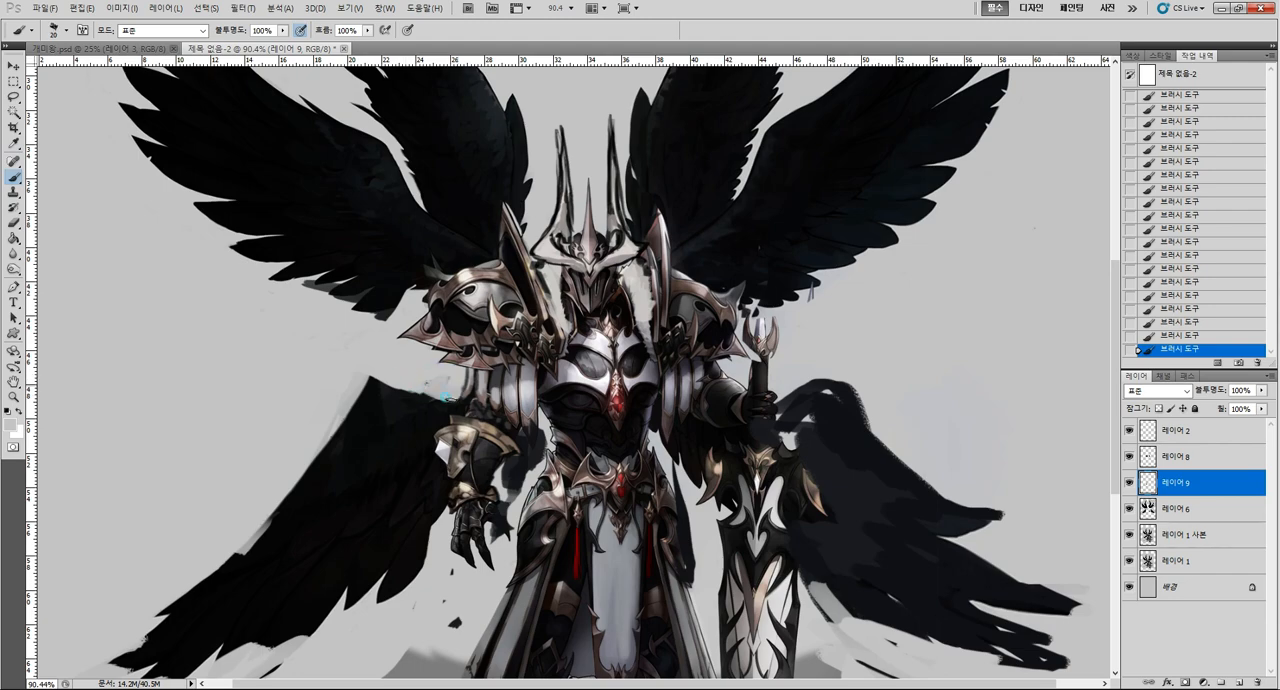
alt+click(355, 395)
alt+click(471, 377)
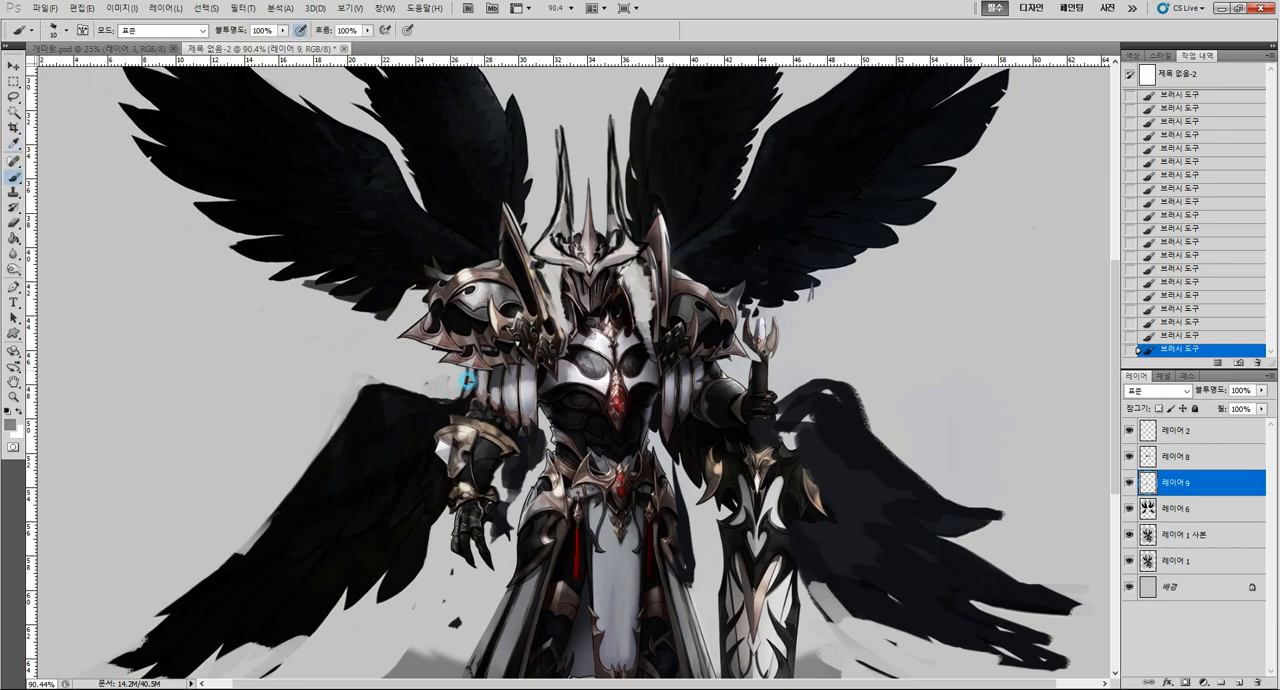
alt+click(468, 388)
Paint background grey over the dark wing area between the enlarged bracer's forearm and the waist to separate the arm.
alt+click(545, 428)
alt+click(547, 415)
mouse_move(543, 416)
mouse_down()
mouse_move(533, 457)
mouse_move(514, 455)
mouse_move(505, 478)
mouse_up()
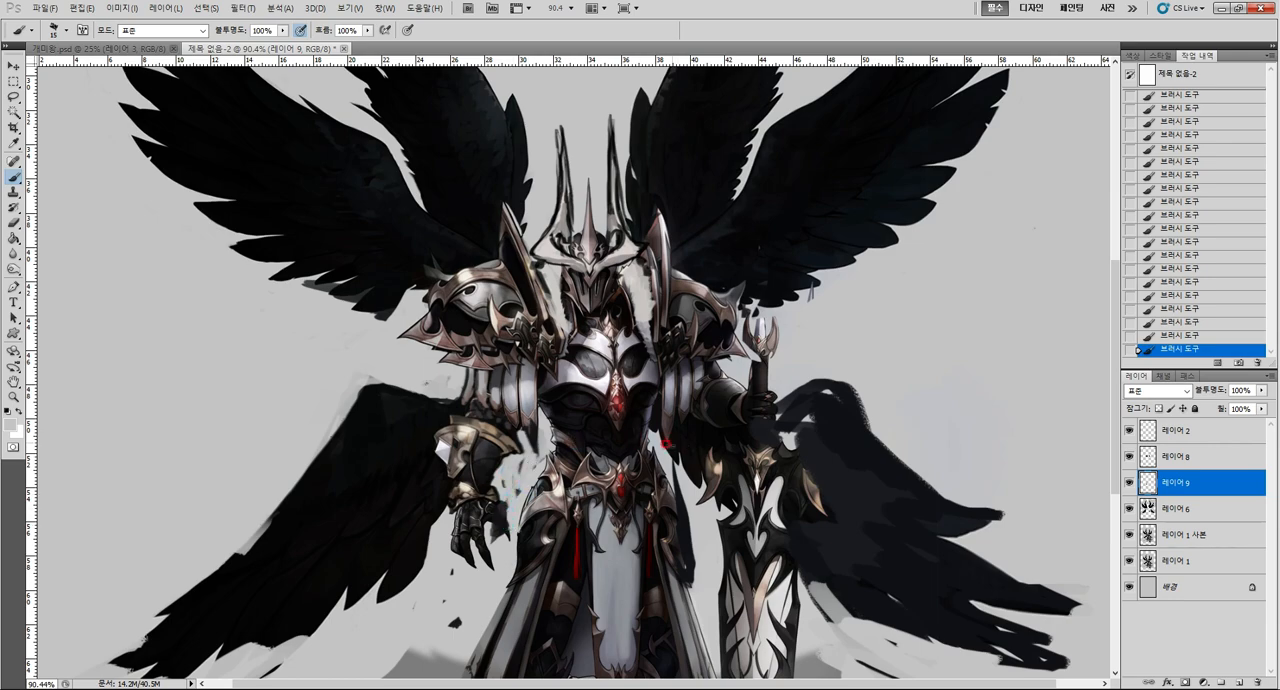
Review the whole figure's silhouette and make 레이어 1 사본 the active layer for the sword-side arm.
key(z)
key(ctrl+0)
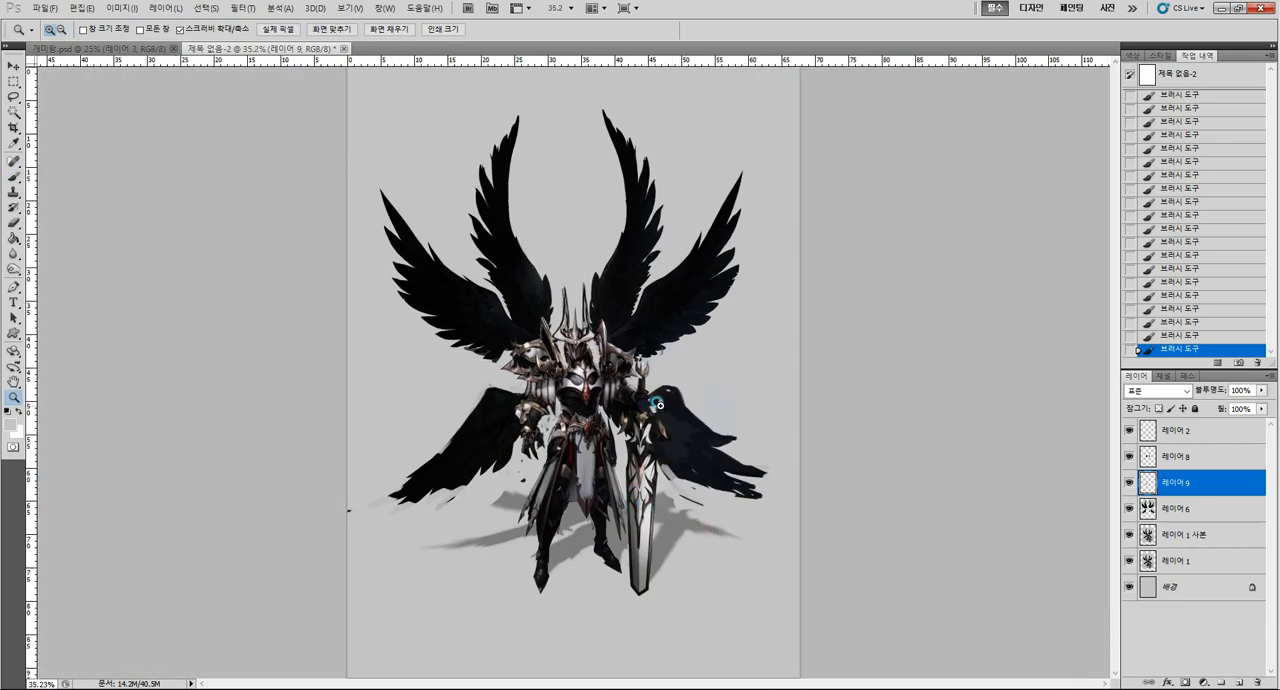
drag(658, 402, 688, 402)
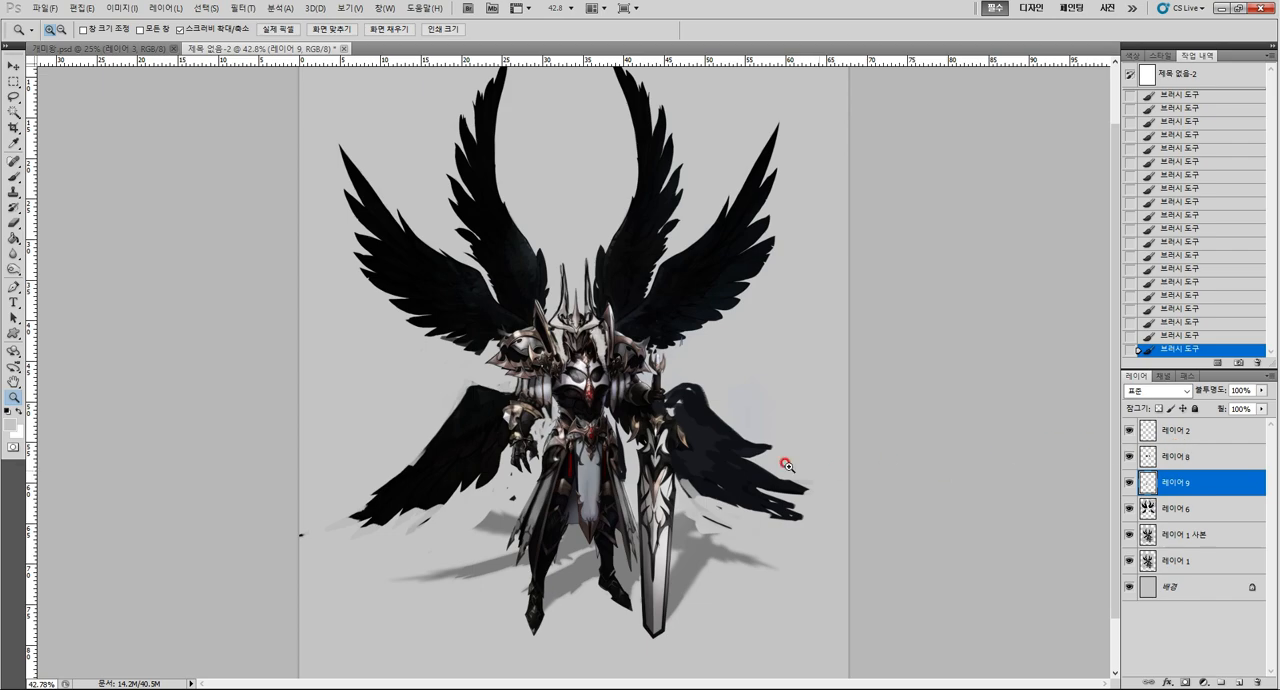
drag(578, 457, 606, 457)
drag(581, 392, 614, 395)
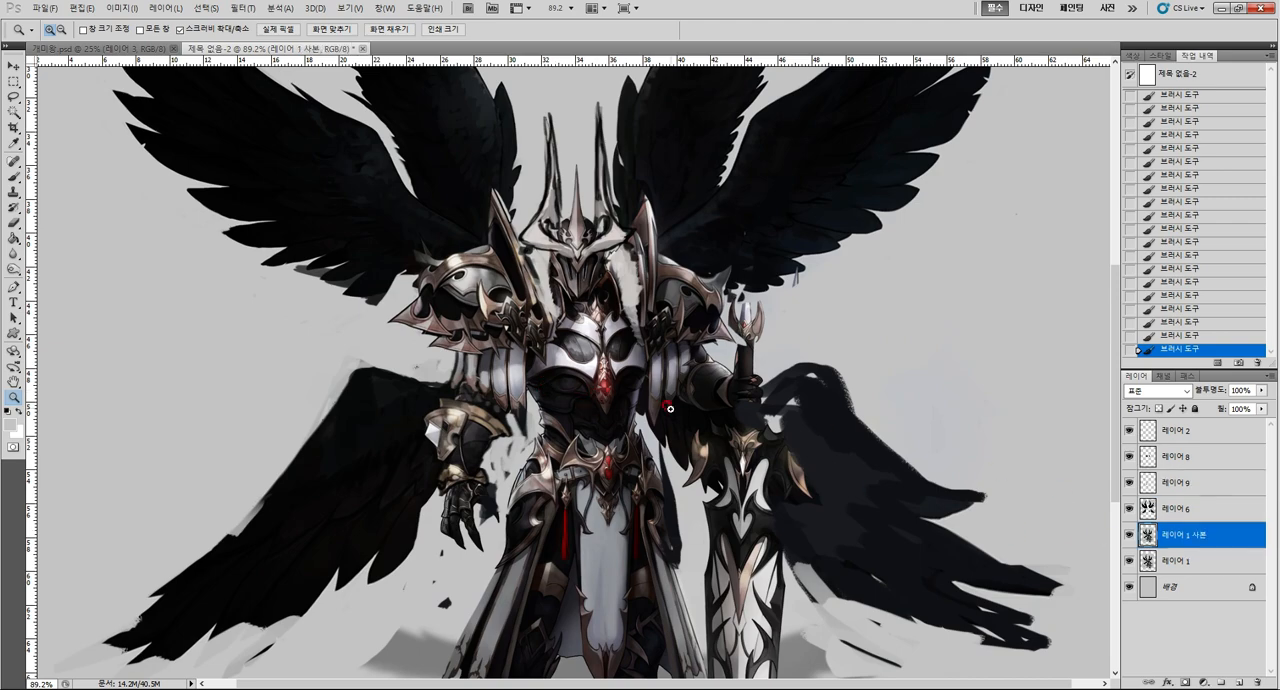
drag(673, 422, 687, 409)
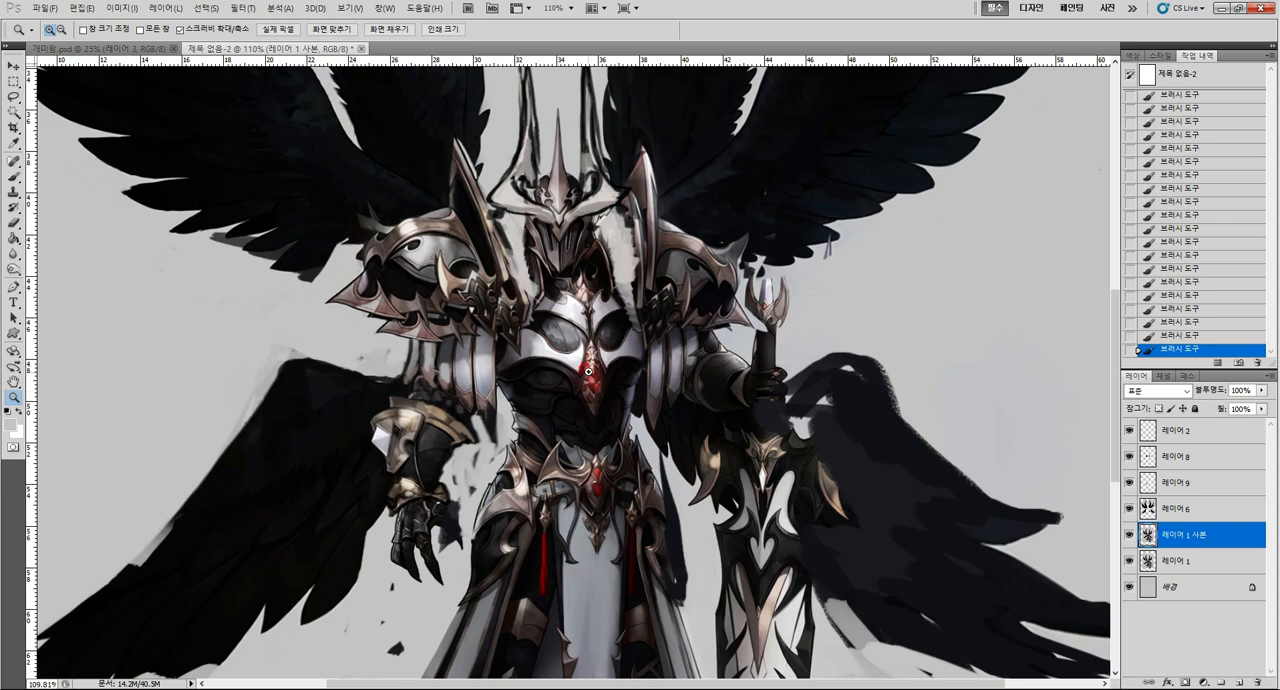
Lasso the chest plate half beside the lowered arm on 레이어 1 사본 and copy it to a new layer.
key(l)
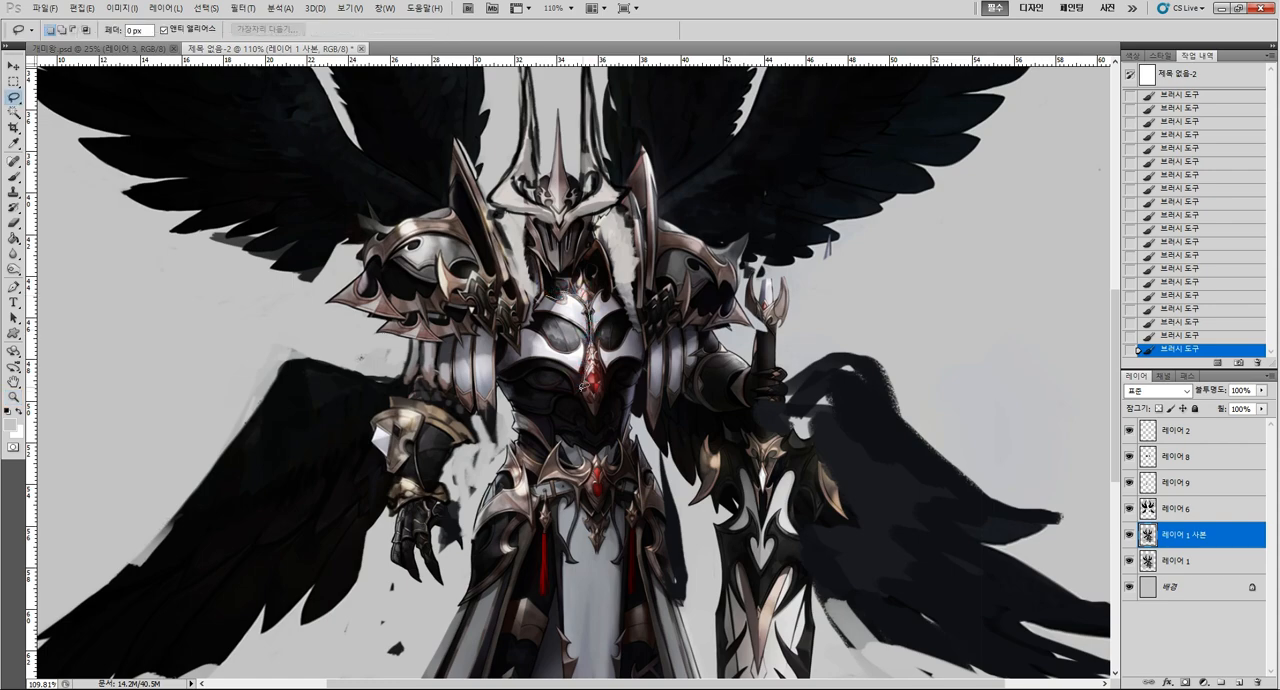
mouse_move(583, 386)
mouse_down()
mouse_move(502, 372)
mouse_move(494, 360)
mouse_move(496, 332)
mouse_move(520, 344)
mouse_move(536, 290)
mouse_move(570, 340)
mouse_move(588, 372)
mouse_up()
key(ctrl+c)
key(ctrl+v)
key(ctrl+u)
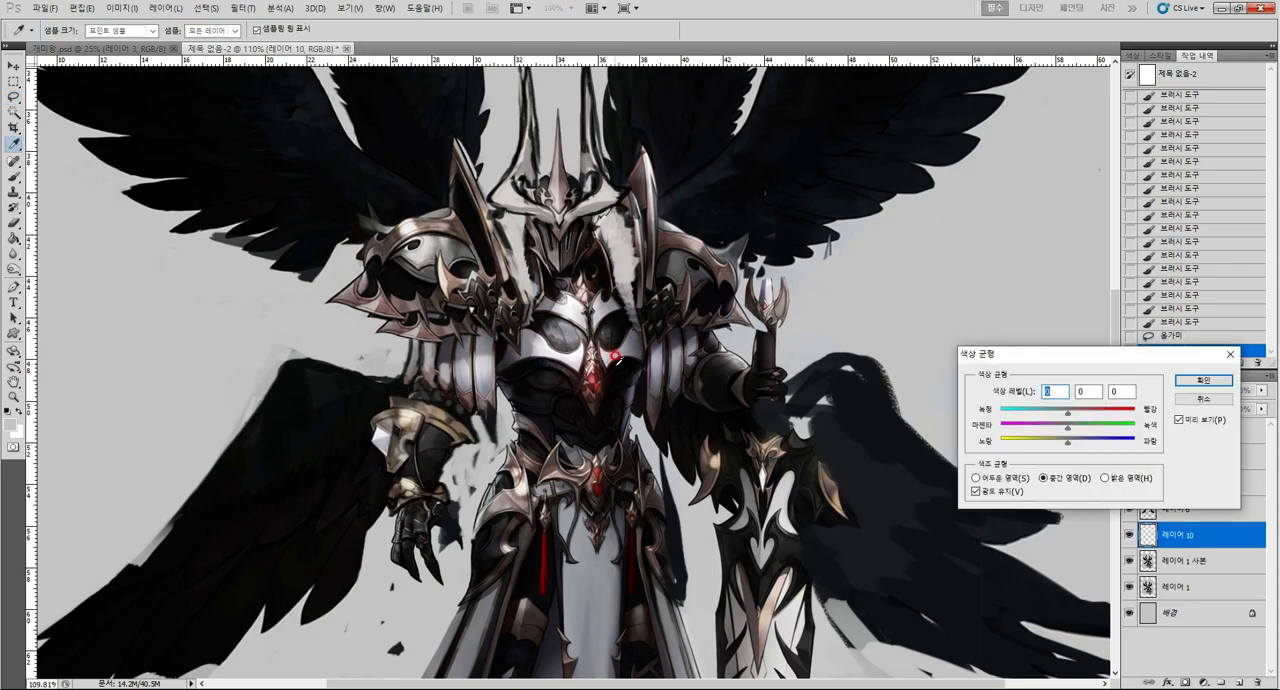
key(Escape)
Warp the copied chest plate half downward to enlarge its form, and merge it into 레이어 1 사본.
key(ctrl+t)
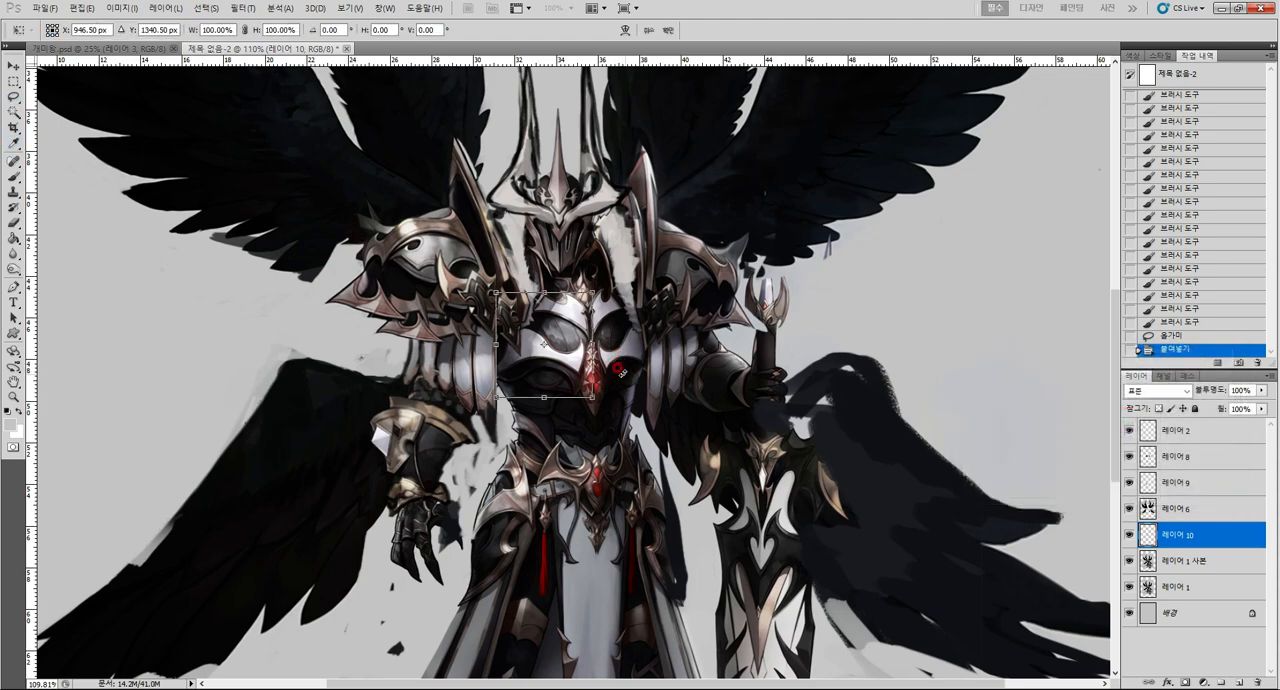
click(622, 31)
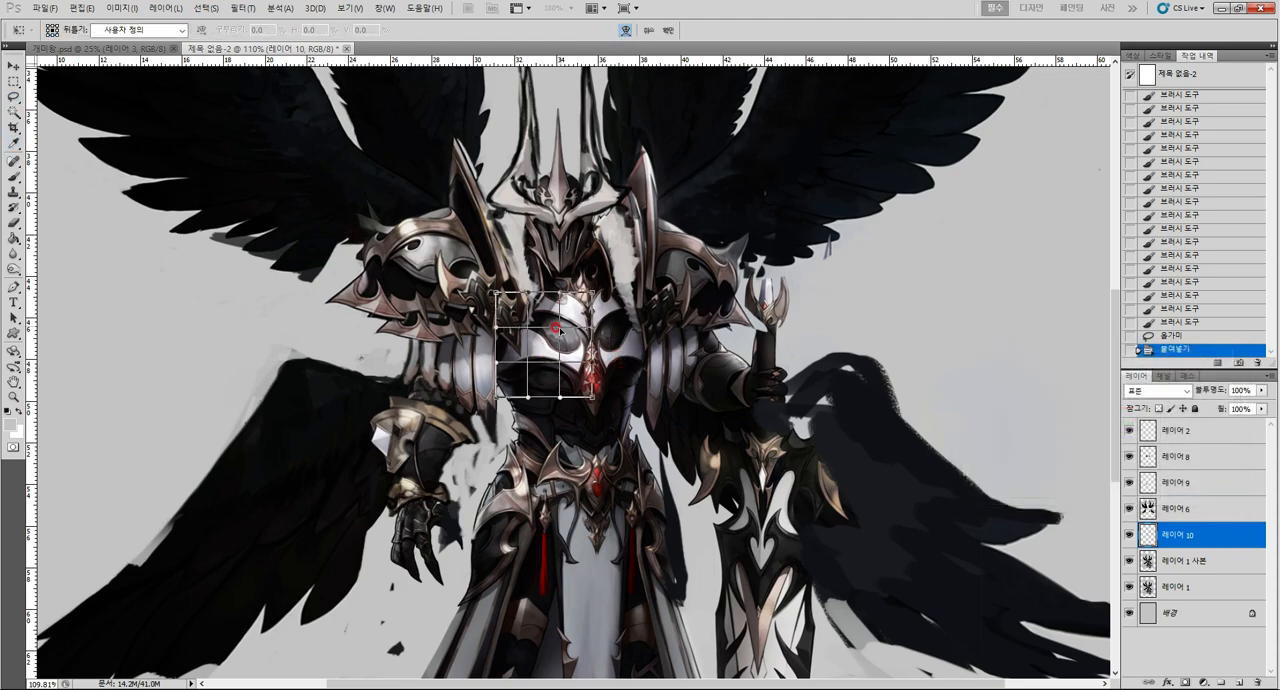
drag(556, 330, 541, 358)
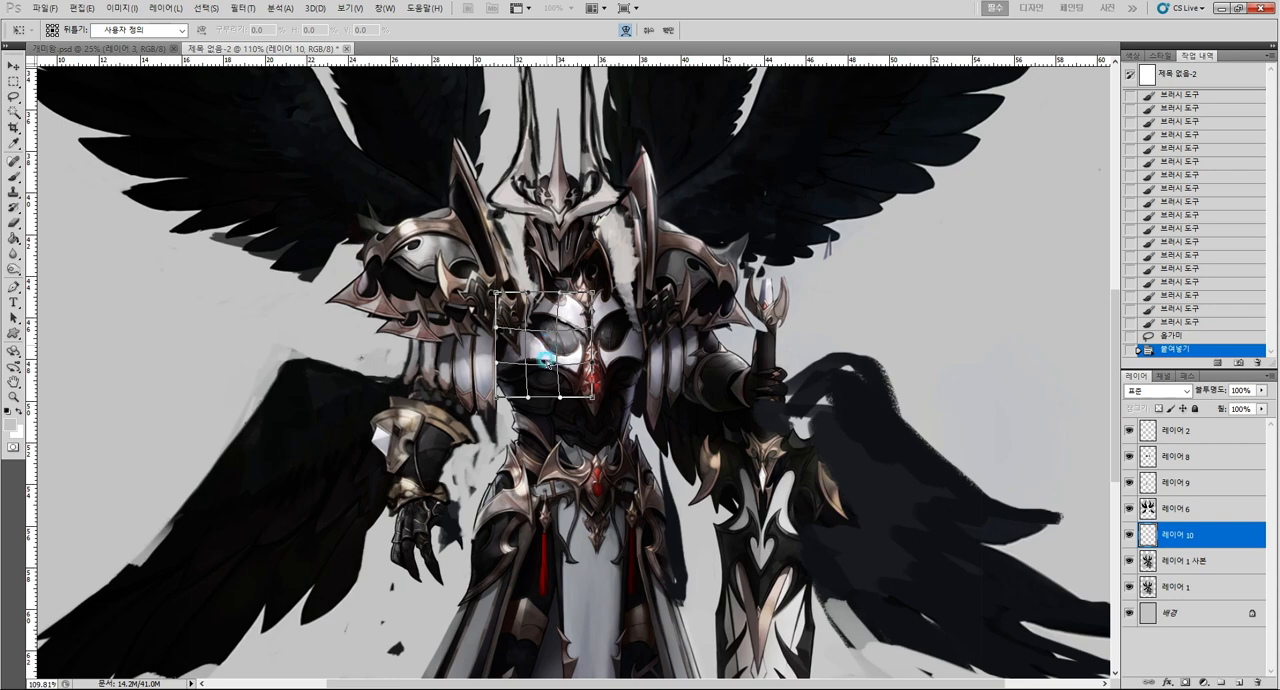
drag(496, 397, 497, 401)
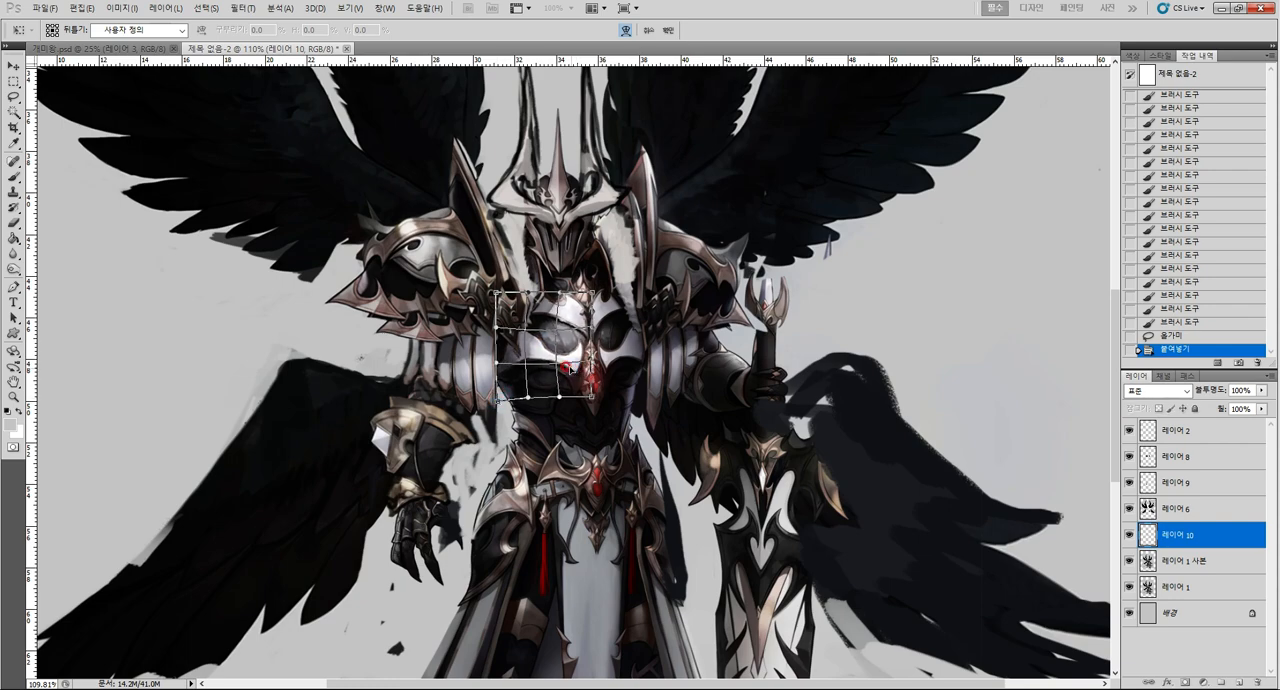
key(l)
key(Return)
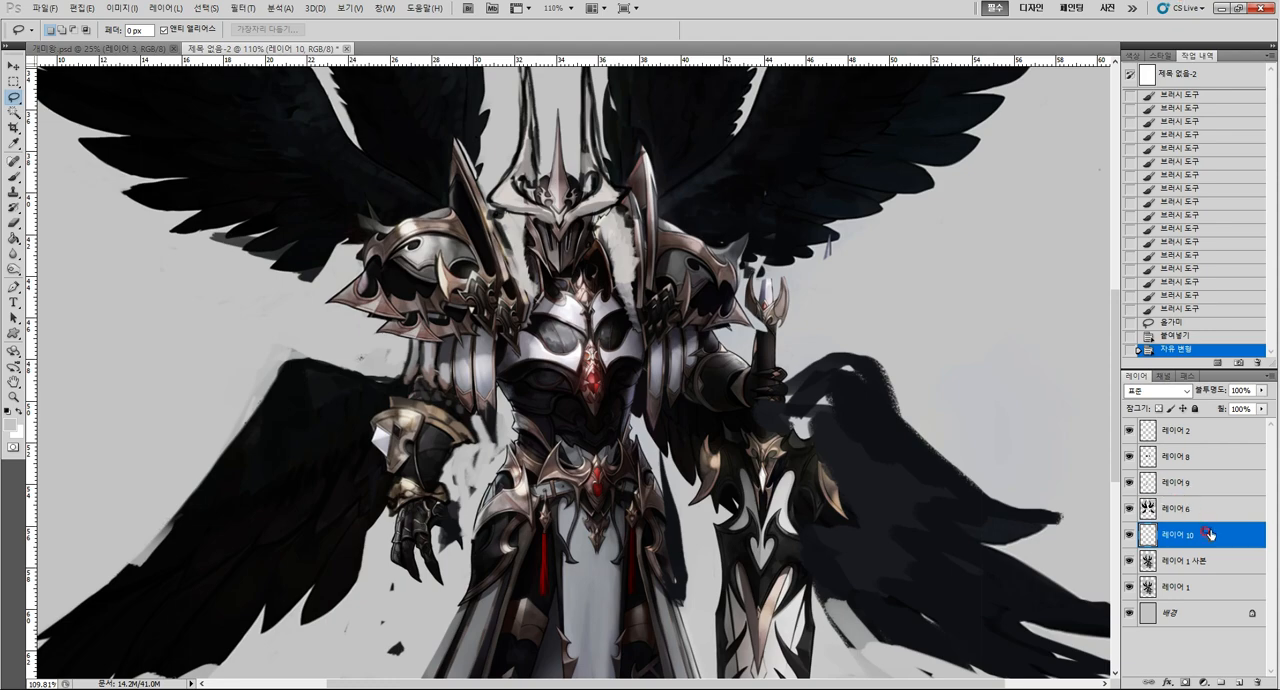
key(ctrl+e)
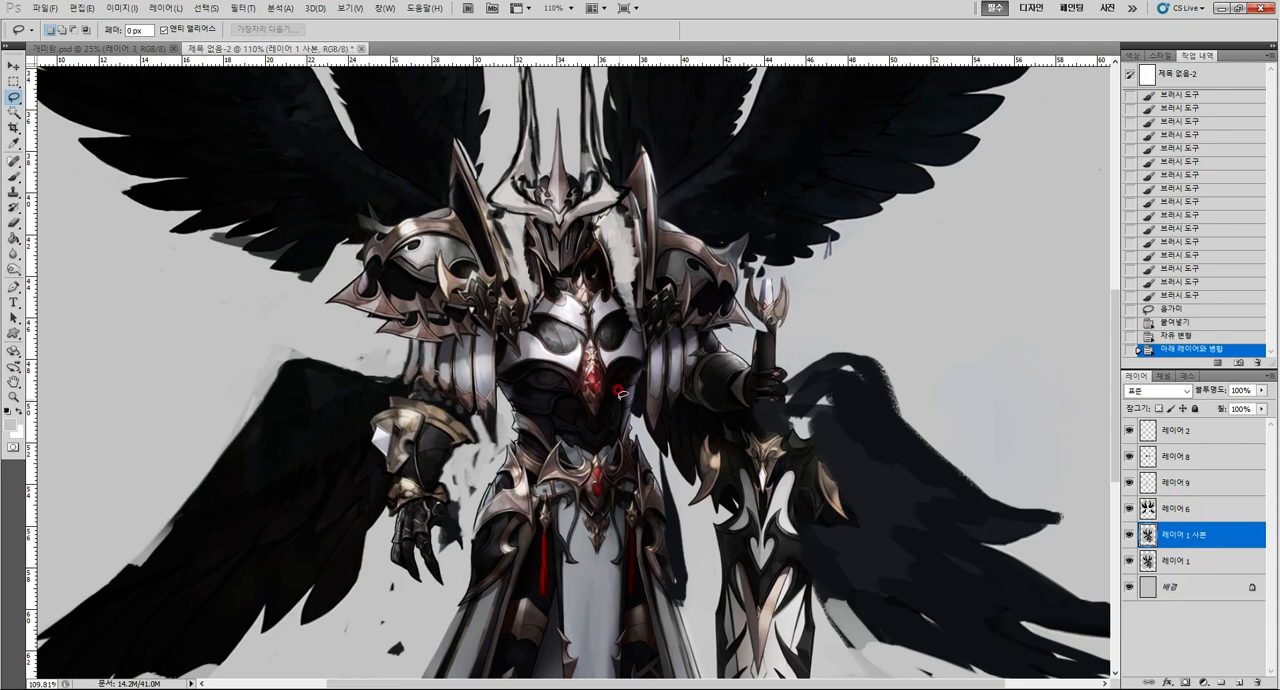
Try copying the red chest gem to a new layer and transforming the copy.
key(alt+space)
mouse_move(621, 438)
mouse_down()
mouse_move(577, 443)
mouse_move(626, 441)
mouse_move(615, 432)
mouse_move(642, 419)
mouse_up()
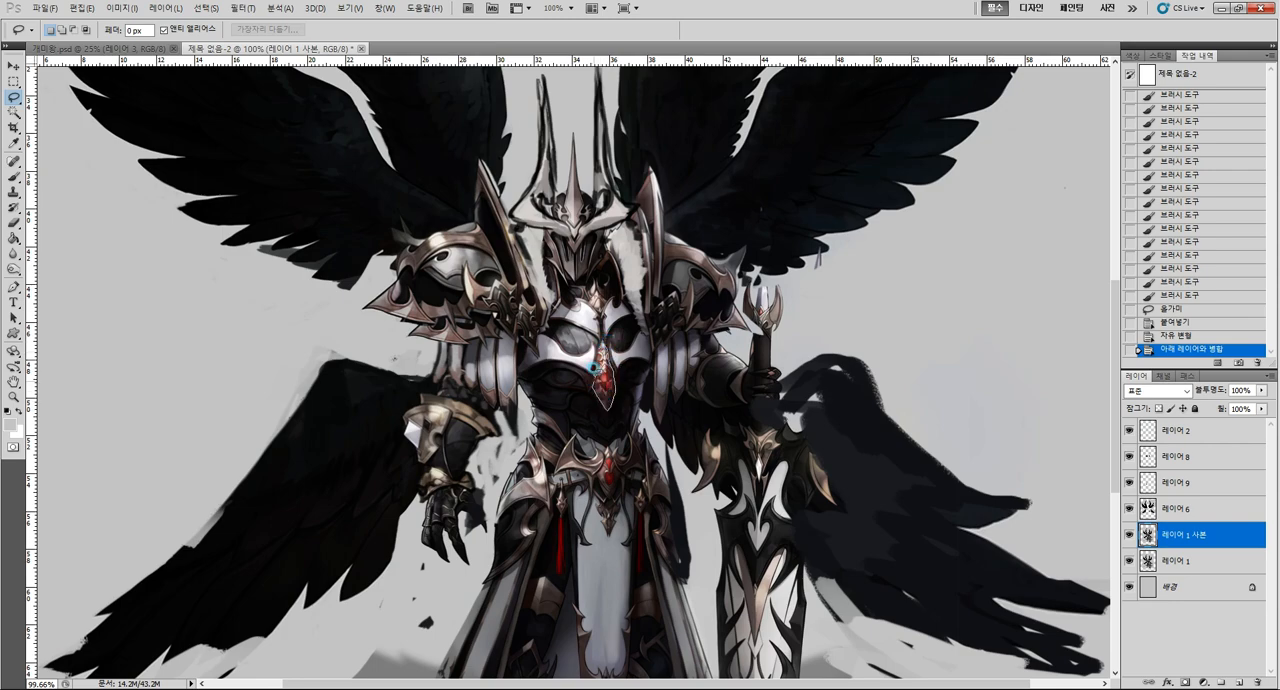
drag(594, 350, 592, 352)
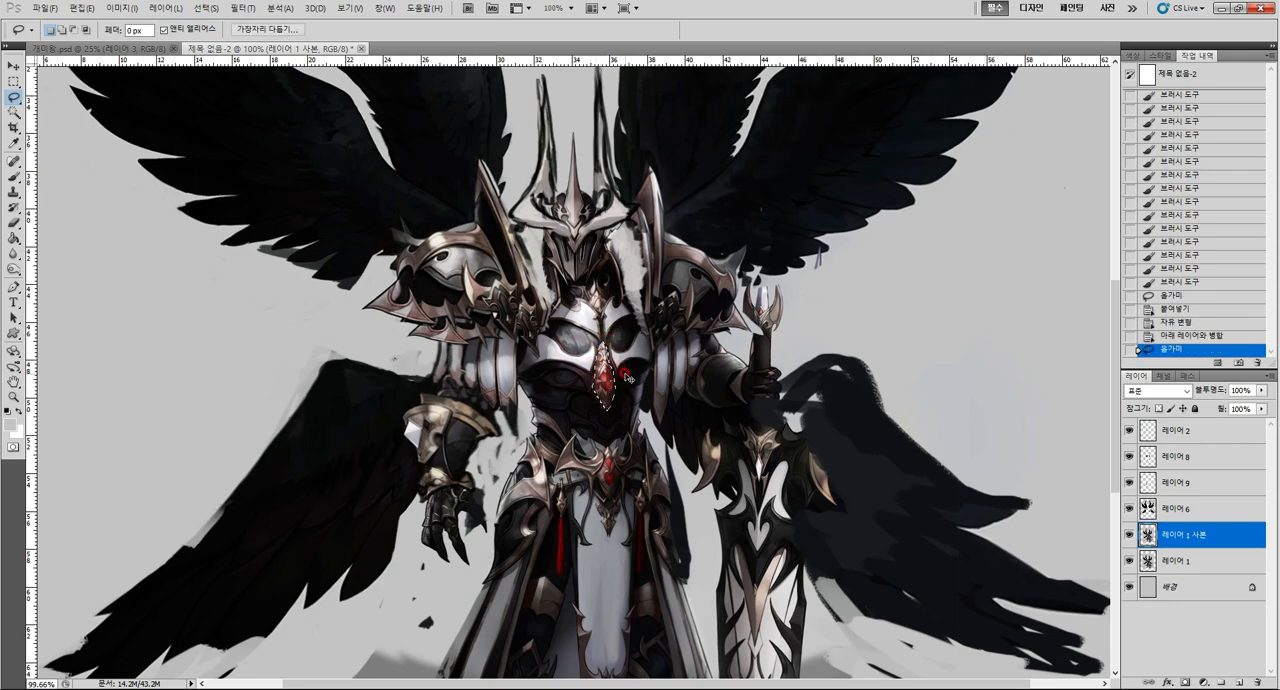
key(ctrl+c)
key(ctrl+v)
key(ctrl+t)
mouse_move(591, 412)
mouse_down()
mouse_move(585, 430)
mouse_move(608, 394)
mouse_up()
key(Return)
key(z)
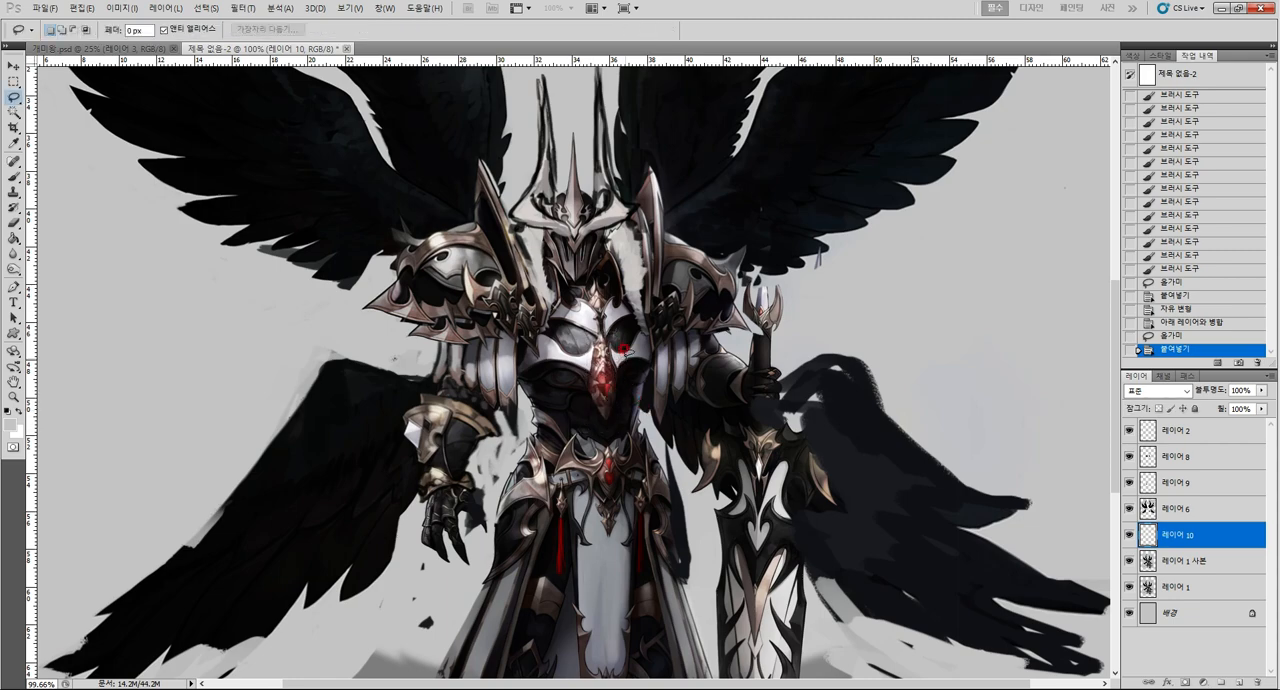
Undo the gem's transform and paste, and clear the selection.
alt+click(630, 316)
key(ctrl+alt+z)
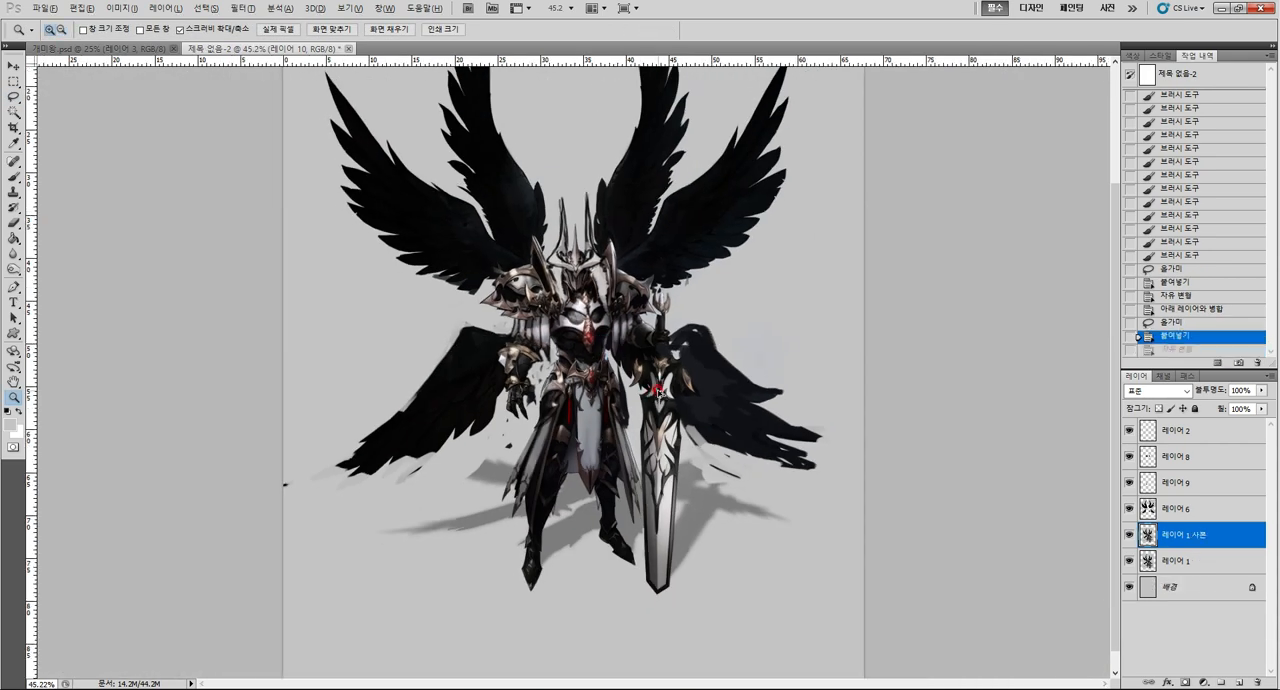
key(ctrl+alt+z)
key(ctrl+d)
Lasso the hip armour beside the lowered hand on 레이어 1 사본 and copy it to a new layer.
click(608, 336)
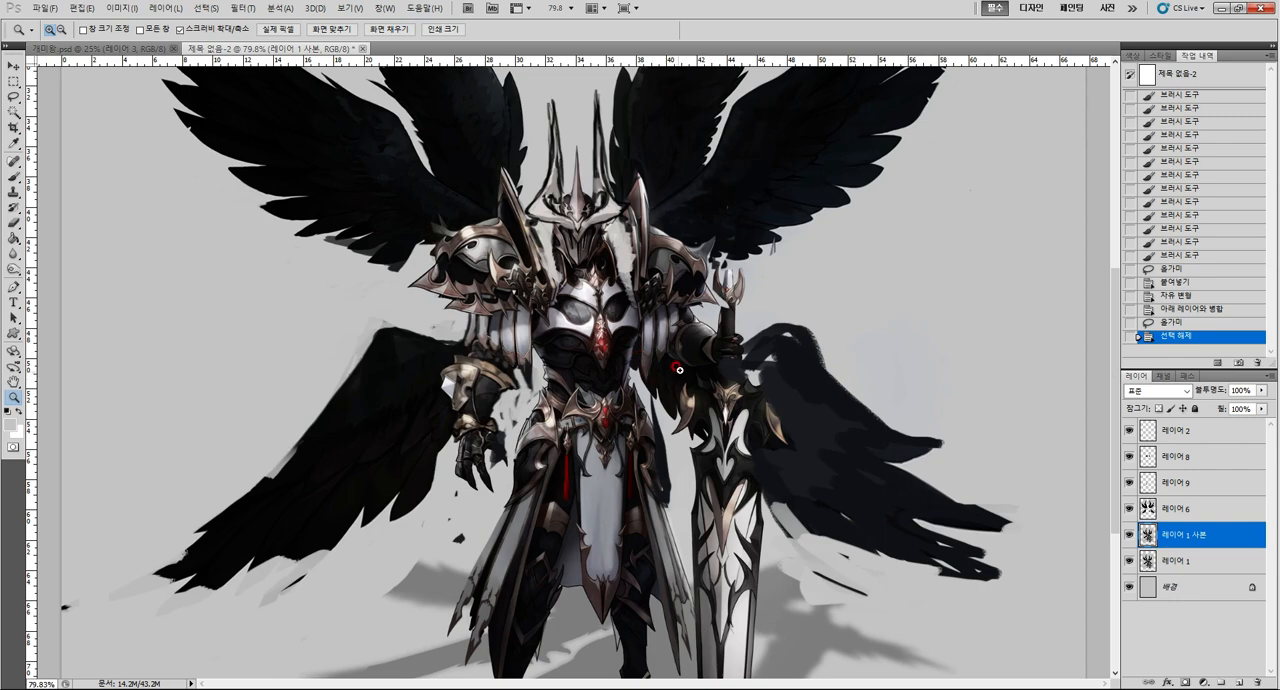
drag(886, 444, 879, 361)
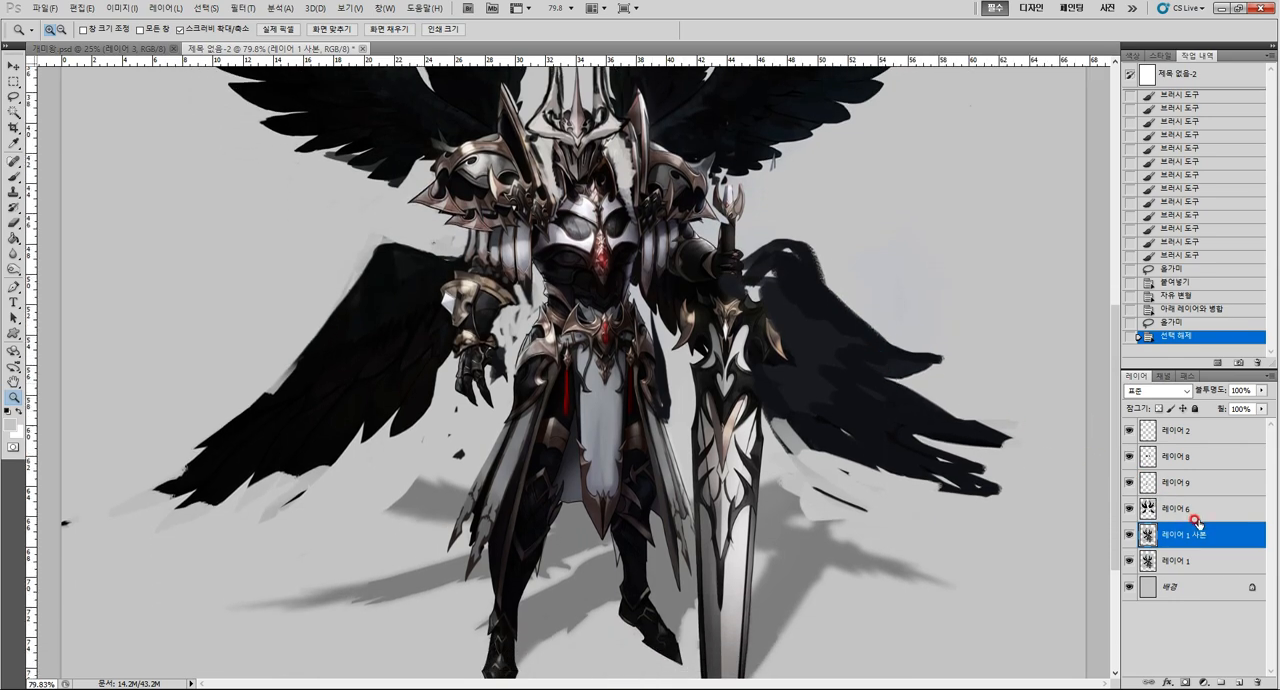
scroll(928, 500, down, 2)
key(l)
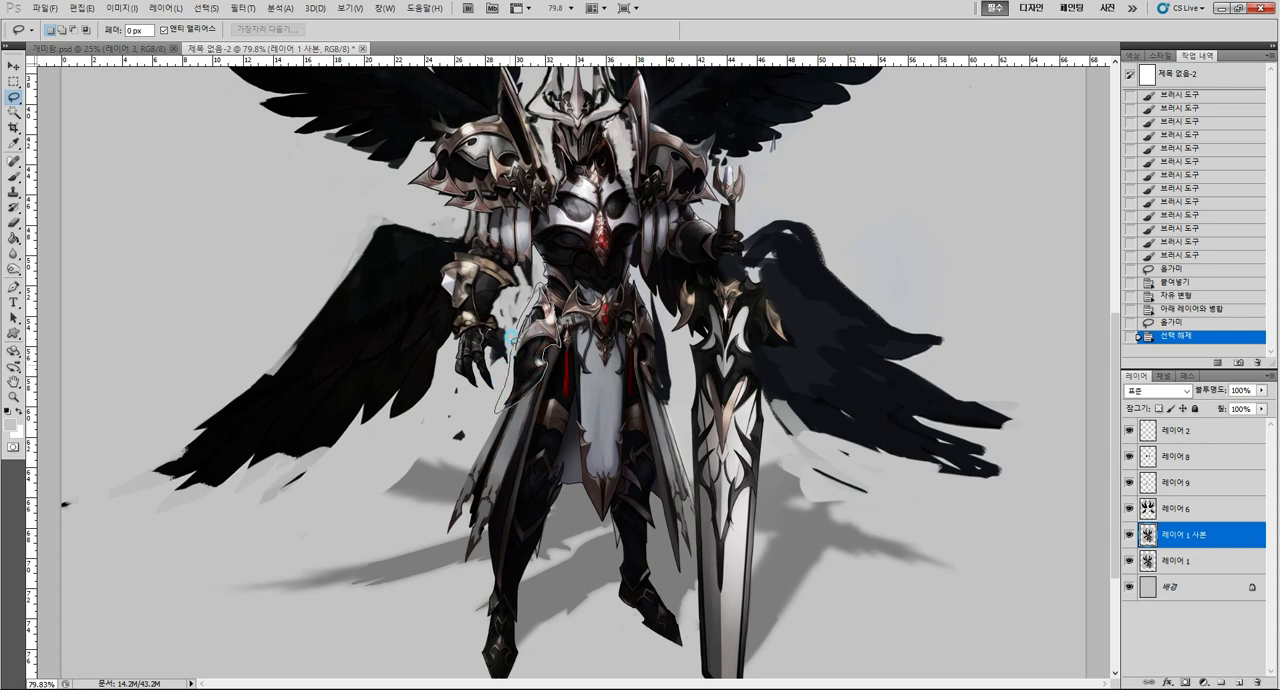
drag(512, 337, 514, 340)
key(ctrl+c)
key(ctrl+v)
Enlarge the copied hip armour, reorder its layer to directly above 레이어 8, and shift the piece slightly upward.
key(ctrl+t)
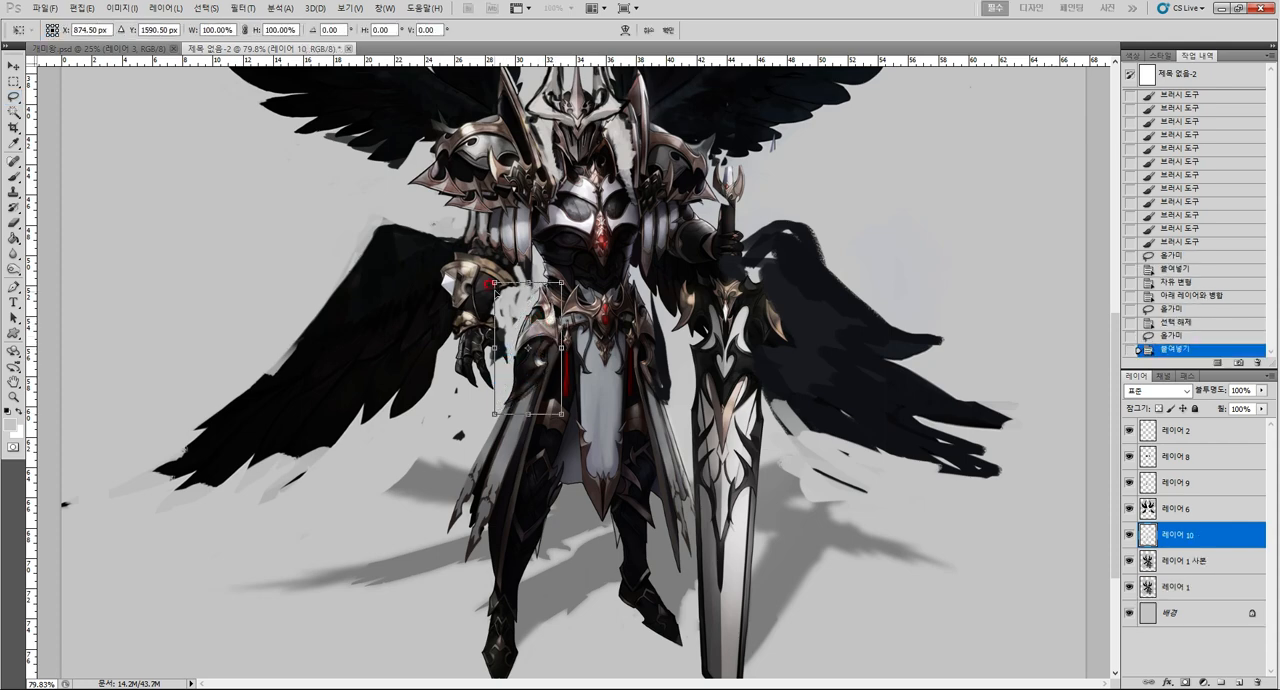
drag(494, 284, 466, 262)
key(Return)
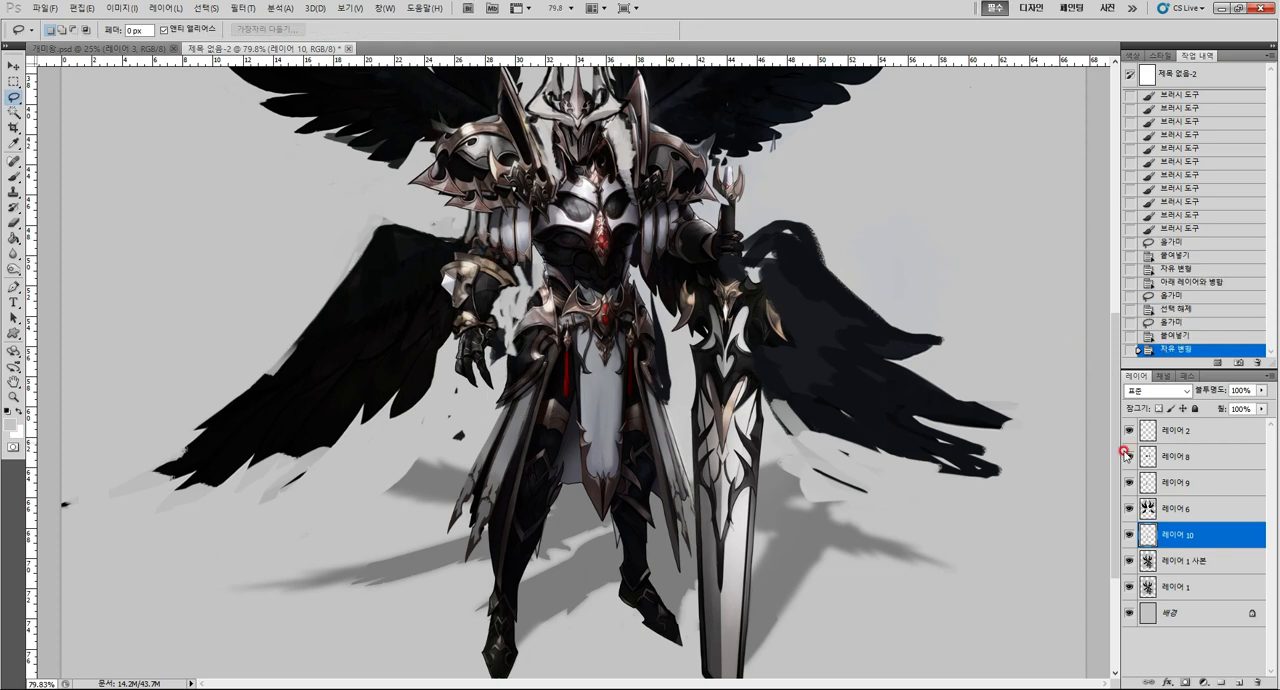
drag(1190, 534, 1198, 445)
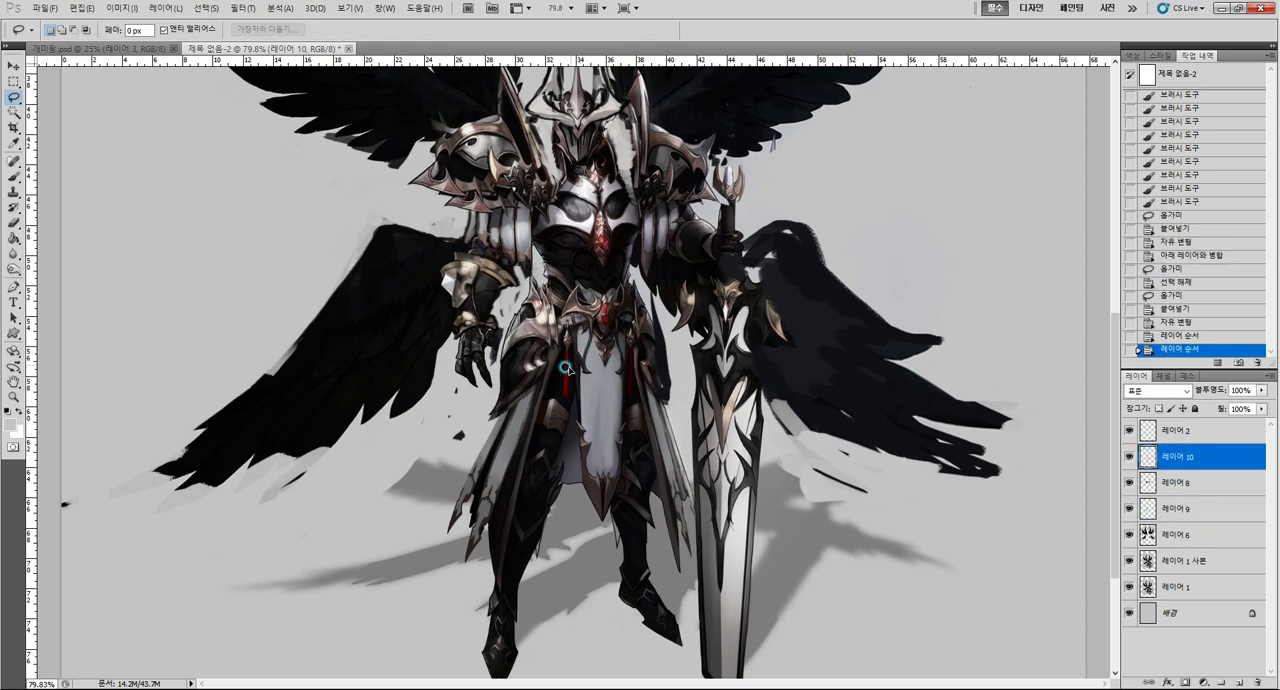
drag(562, 367, 561, 357)
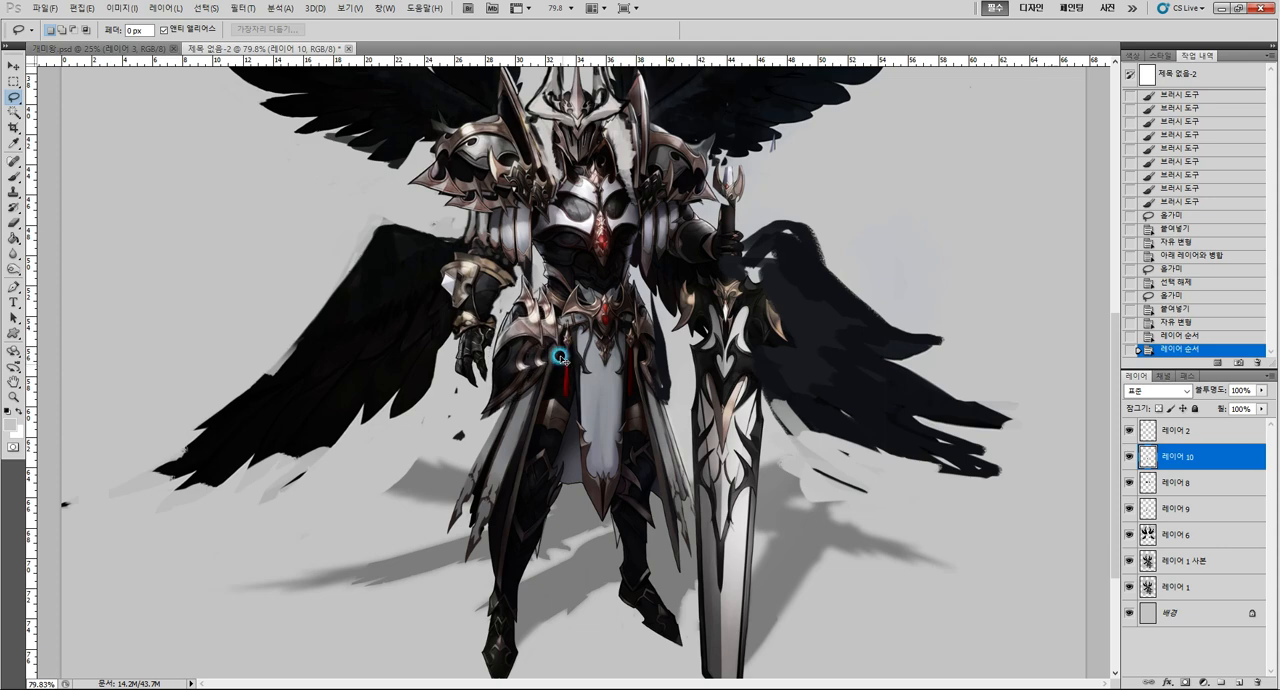
Warp the copied hip armour so its upper outer part flares up and outward from the waist.
key(ctrl+t)
click(625, 30)
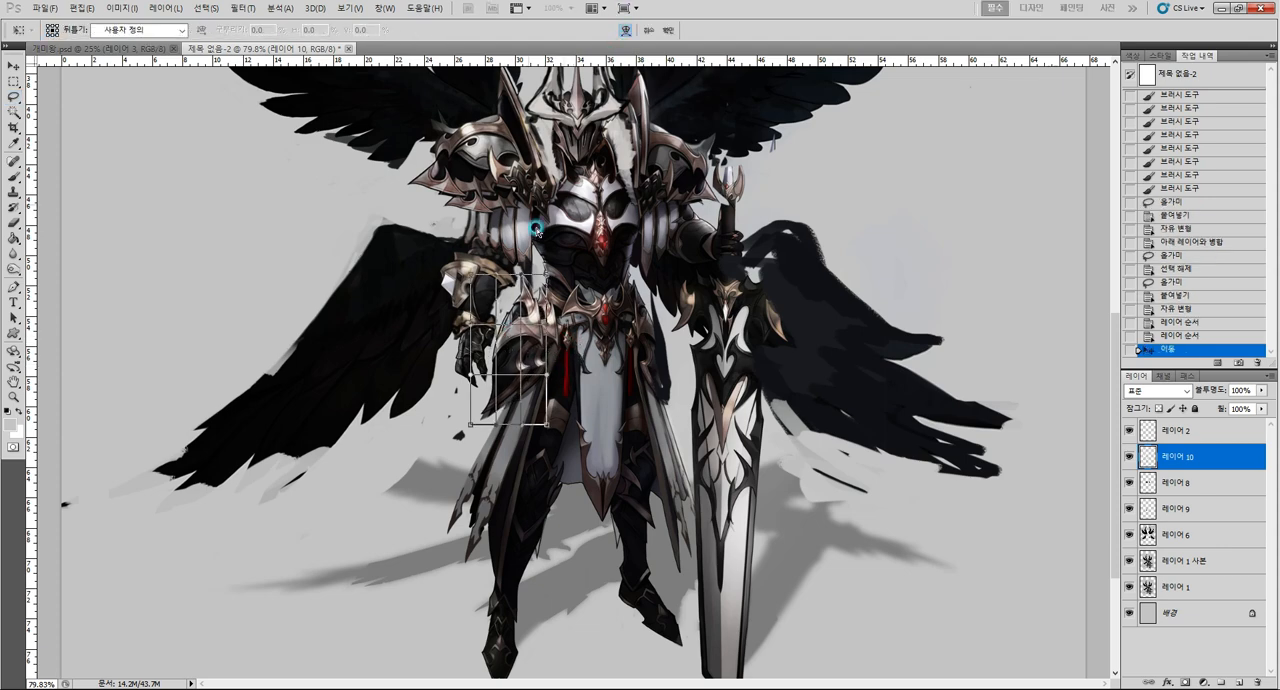
drag(507, 313, 496, 300)
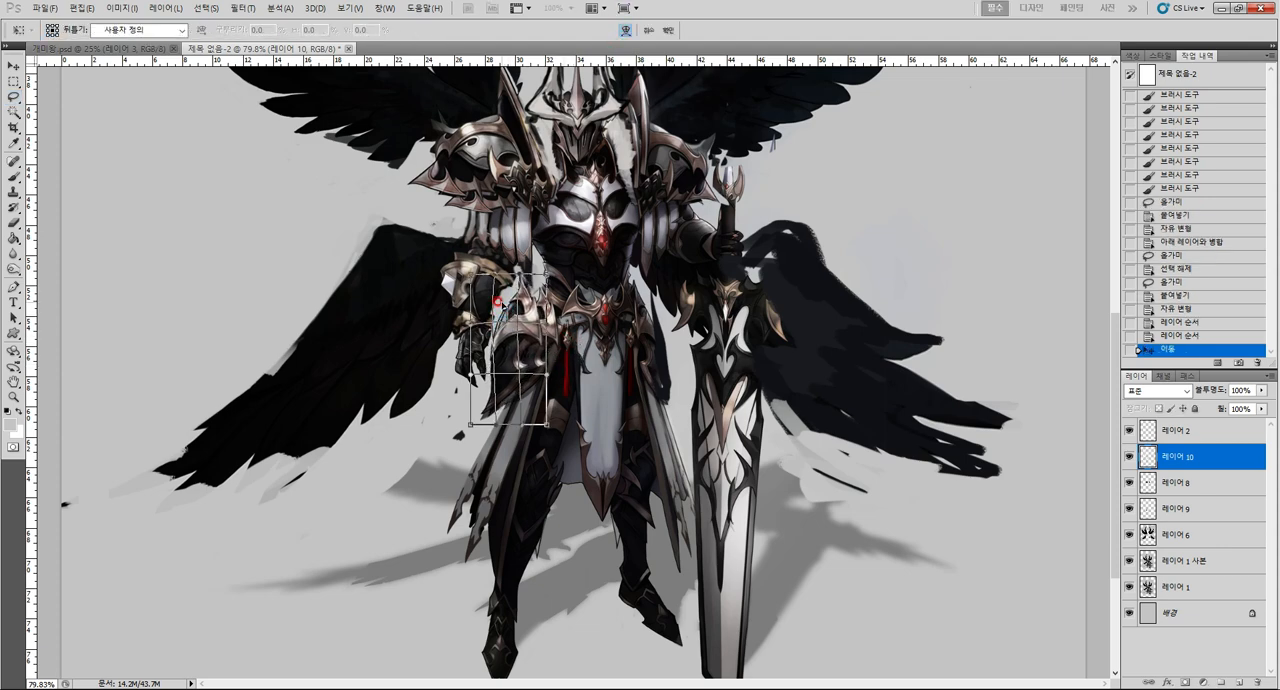
key(Return)
Erase the copied hip armour layer's excess over the lowered forearm, the hand and the skirt below.
key(e)
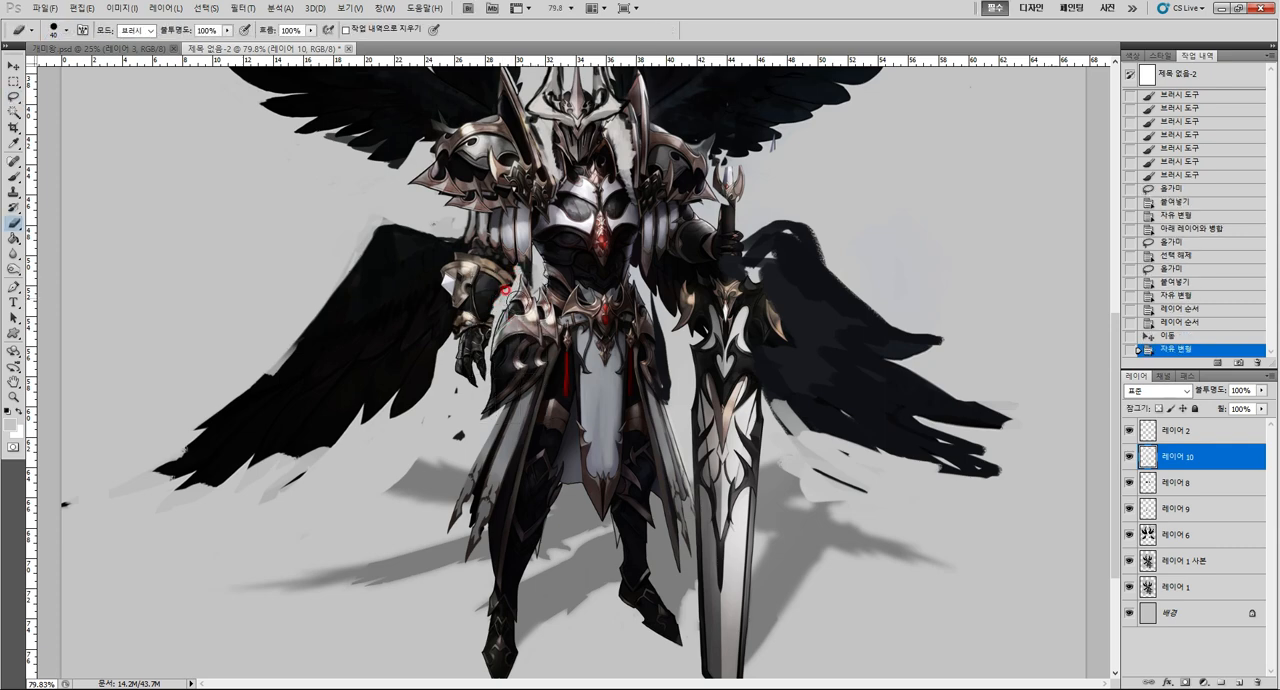
mouse_move(506, 293)
mouse_down()
mouse_move(482, 290)
mouse_move(494, 336)
mouse_move(482, 338)
mouse_up()
key(ctrl+alt+z)
key(ctrl+alt+z)
drag(474, 345, 468, 362)
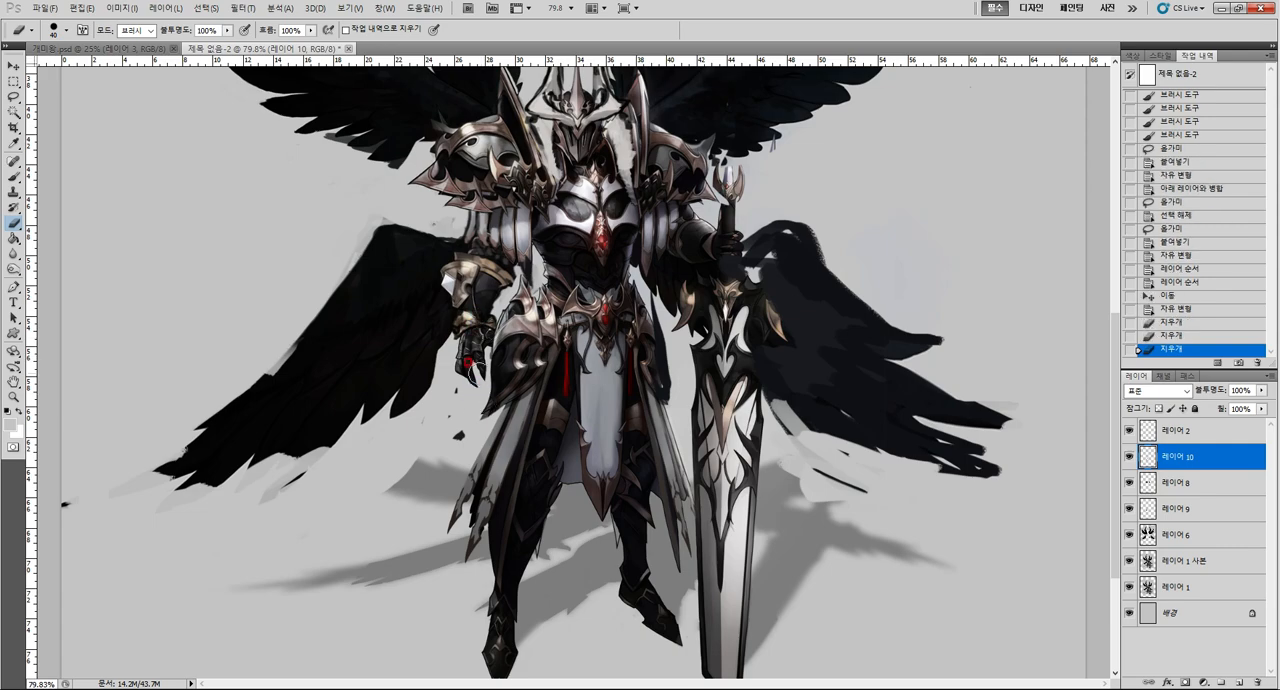
drag(538, 399, 545, 403)
key(z)
drag(550, 404, 523, 417)
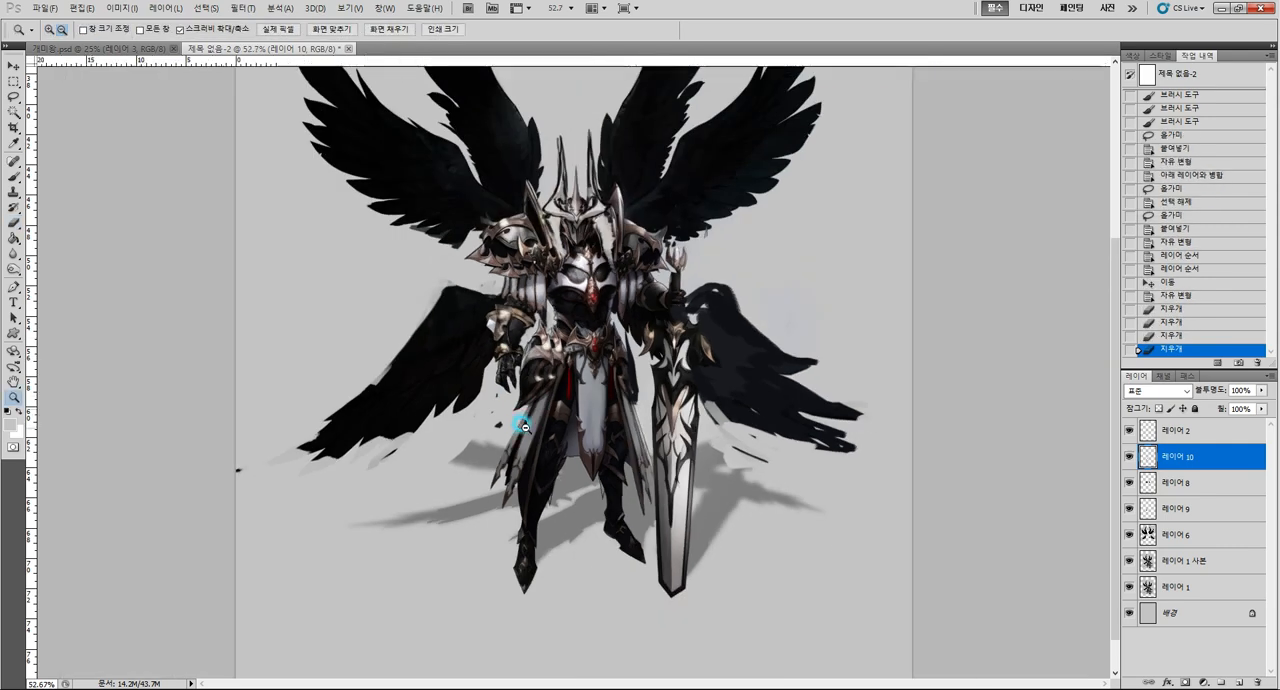
Reposition the enlarged hip armour on 레이어 10 against the belt, rotating it slightly and nudging it into place.
drag(551, 377, 562, 373)
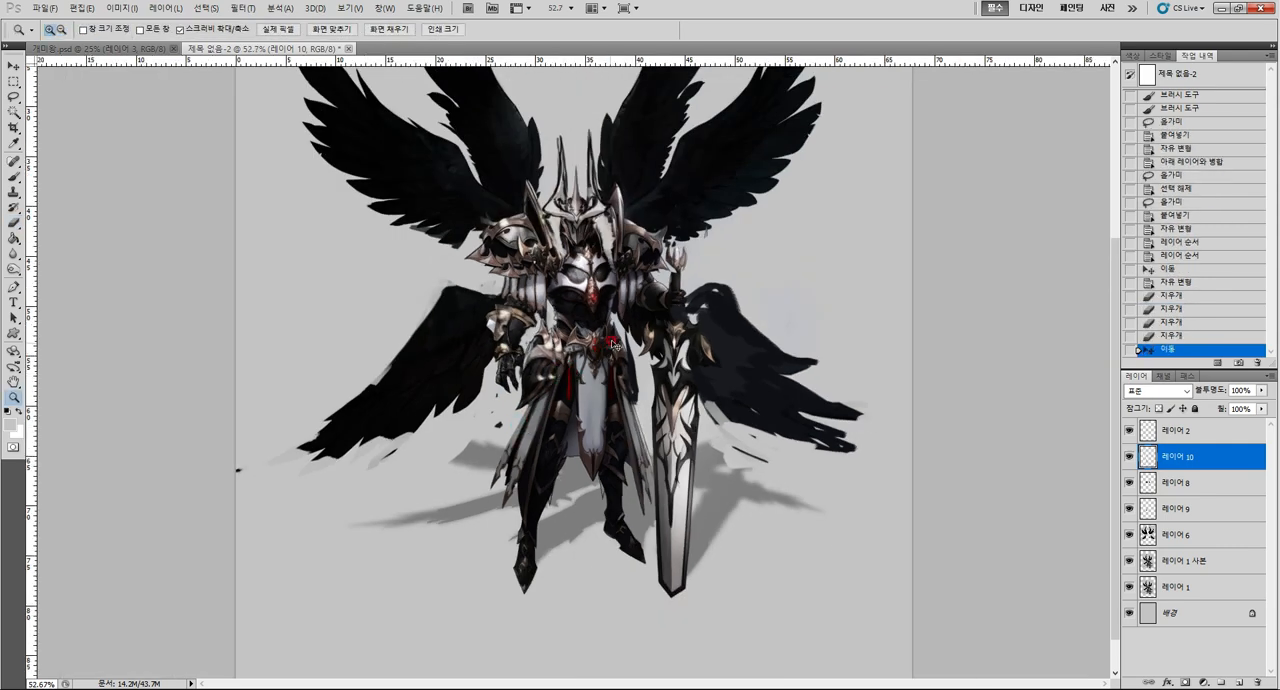
key(ctrl+t)
drag(609, 318, 604, 320)
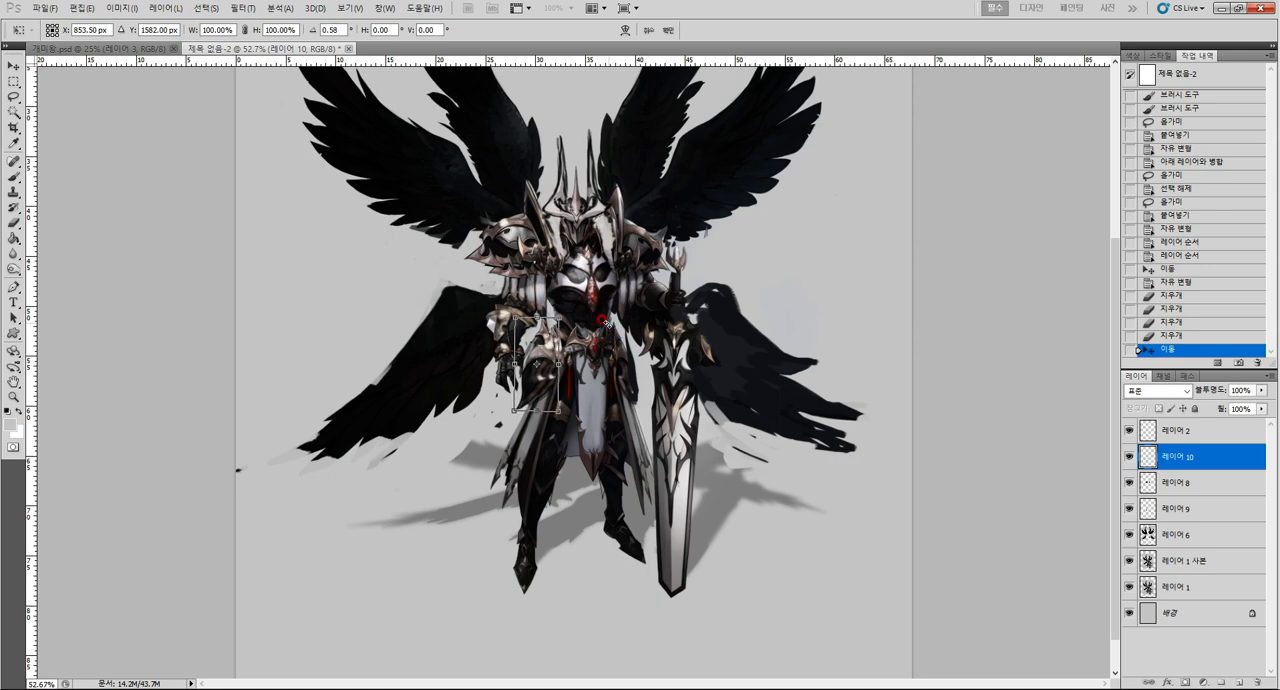
key(Return)
key(ctrl+Left)
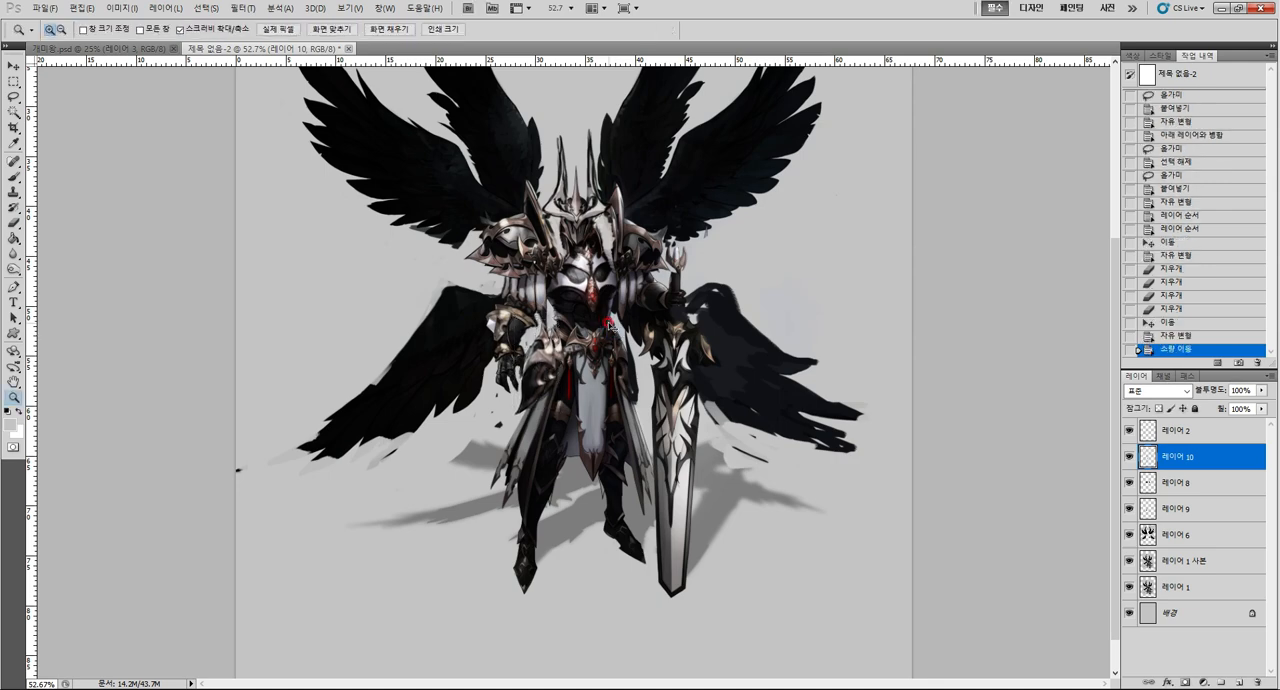
drag(582, 352, 575, 357)
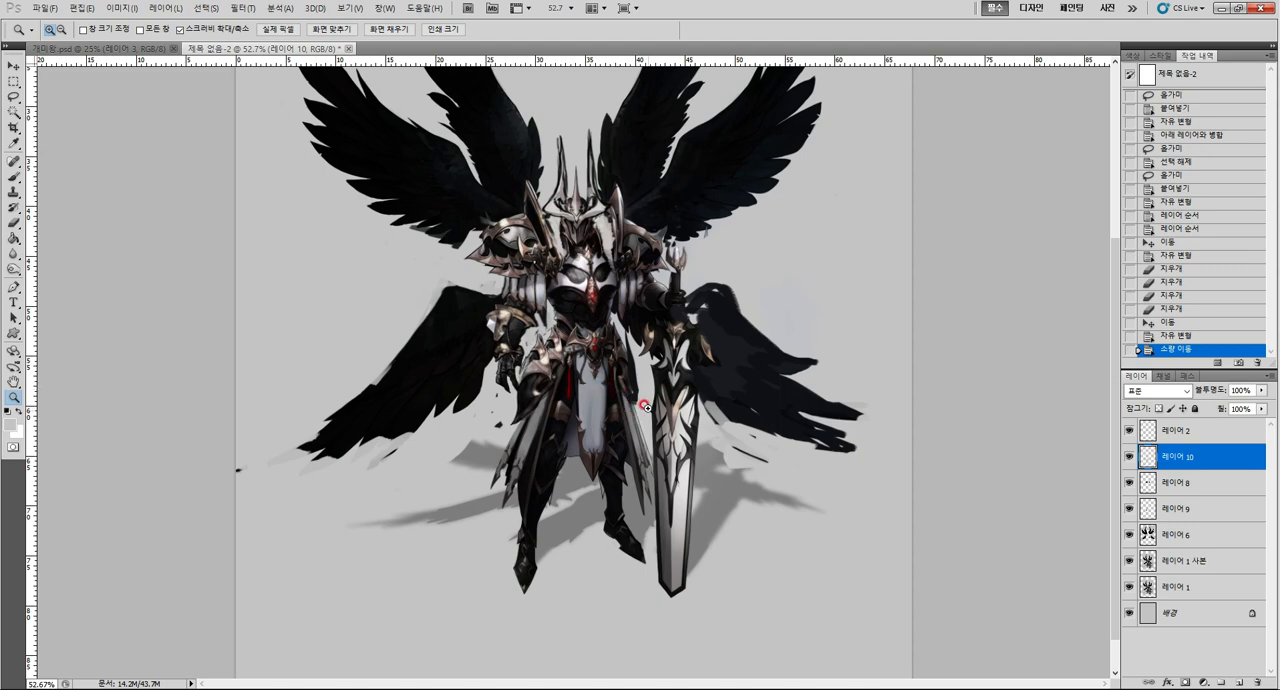
Erase the dark wing remnants on 레이어 6 between the sword-side hip and the sword.
drag(645, 407, 745, 407)
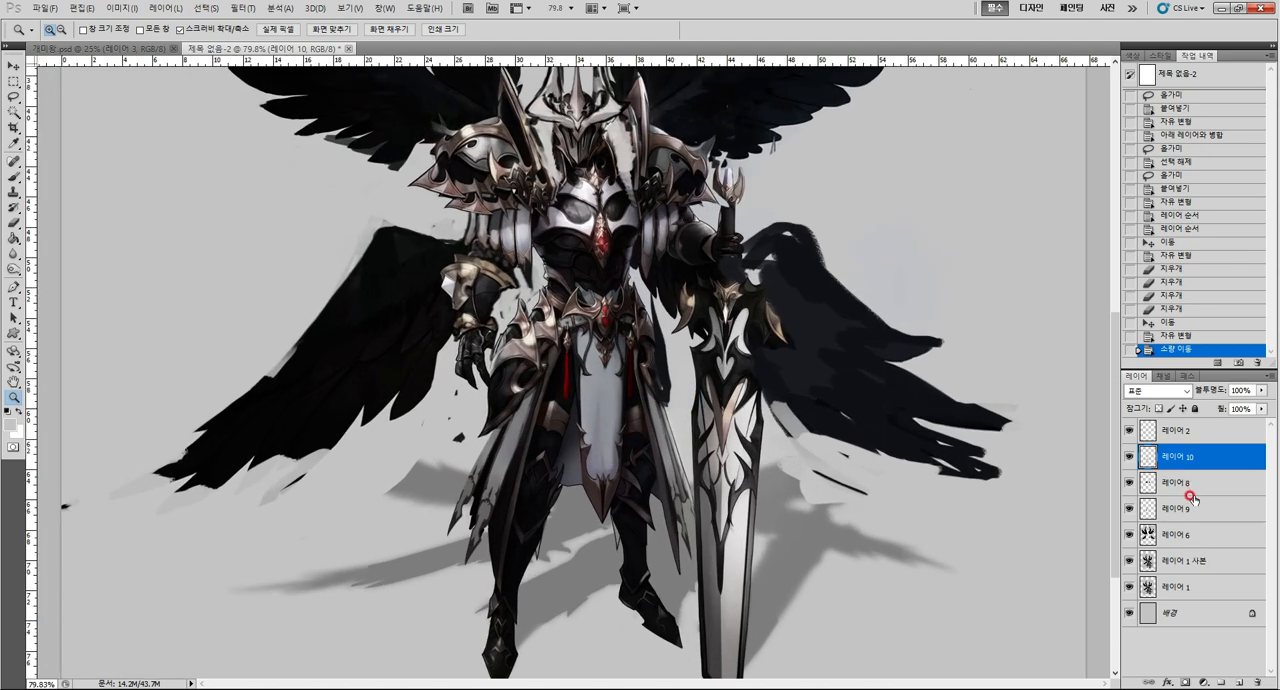
click(1190, 560)
mouse_move(691, 392)
mouse_down()
mouse_move(648, 316)
mouse_move(657, 279)
mouse_move(645, 321)
mouse_up()
click(1204, 514)
key(e)
click(1180, 531)
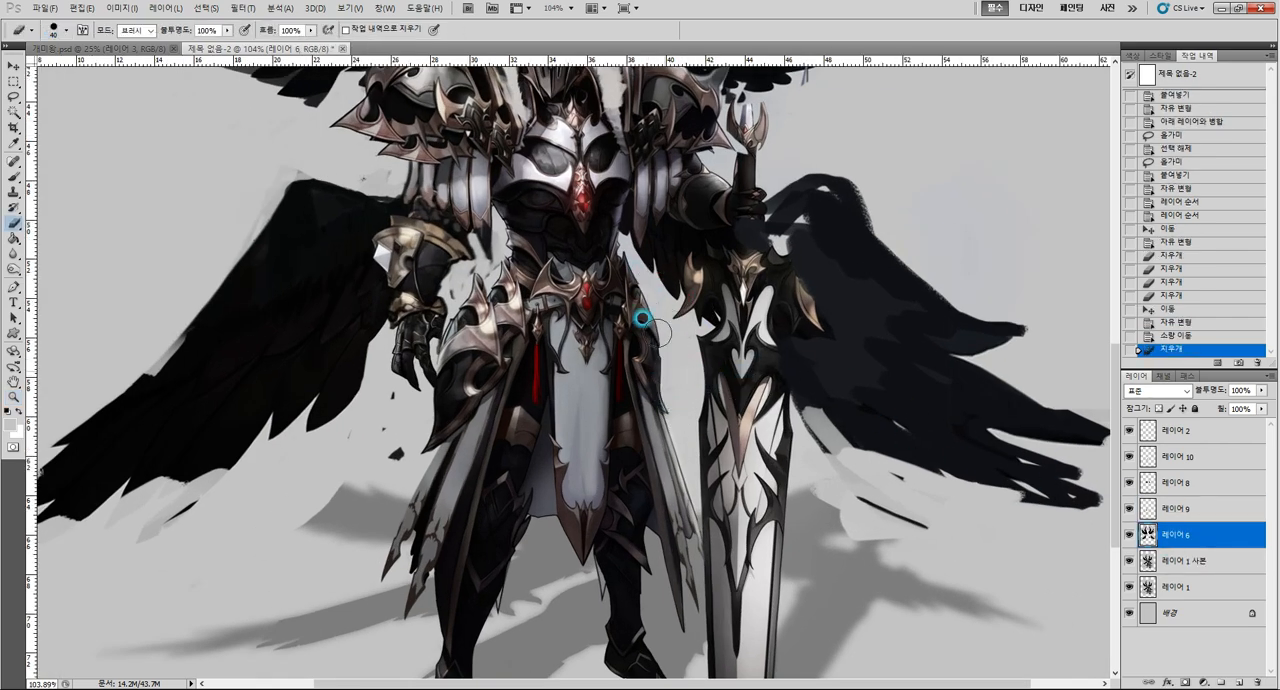
Lasso the sword-side hip armour on 레이어 1 사본 and copy it to a new layer.
click(1183, 563)
key(l)
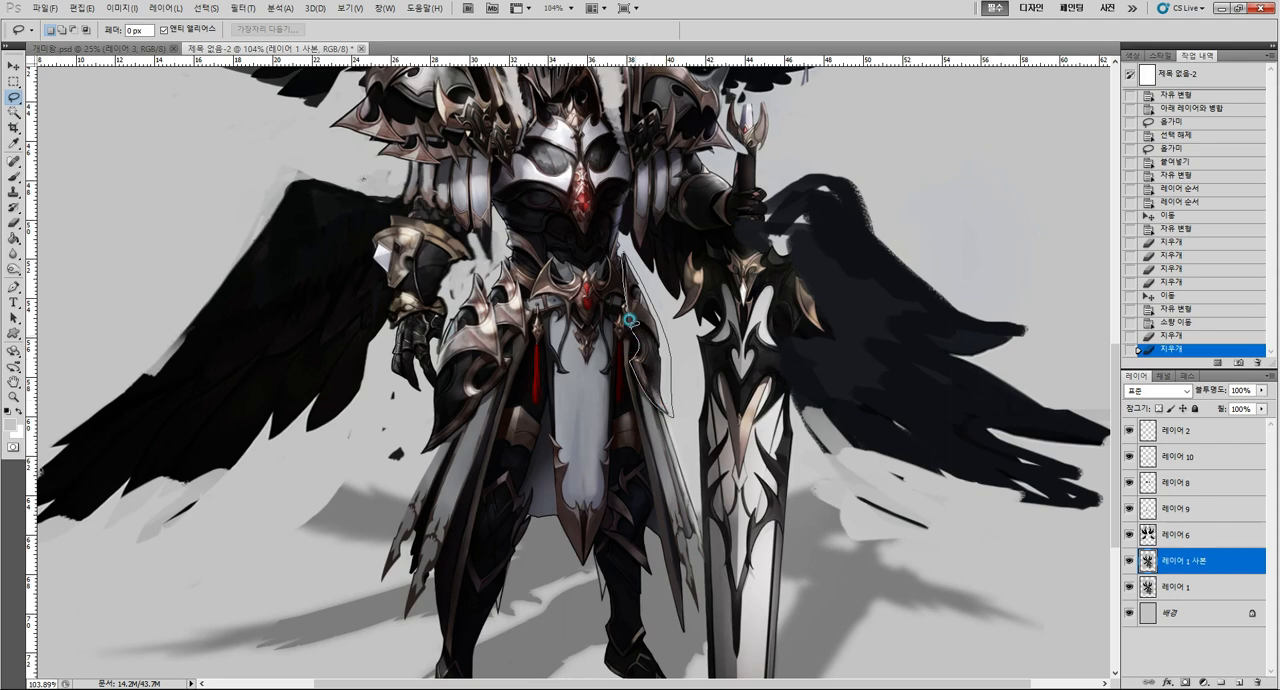
drag(630, 320, 632, 332)
key(ctrl+c)
key(ctrl+v)
Scale the copied sword-side hip armour on 레이어 11 to about 114%, shift it outward and warp its upper part.
key(ctrl+t)
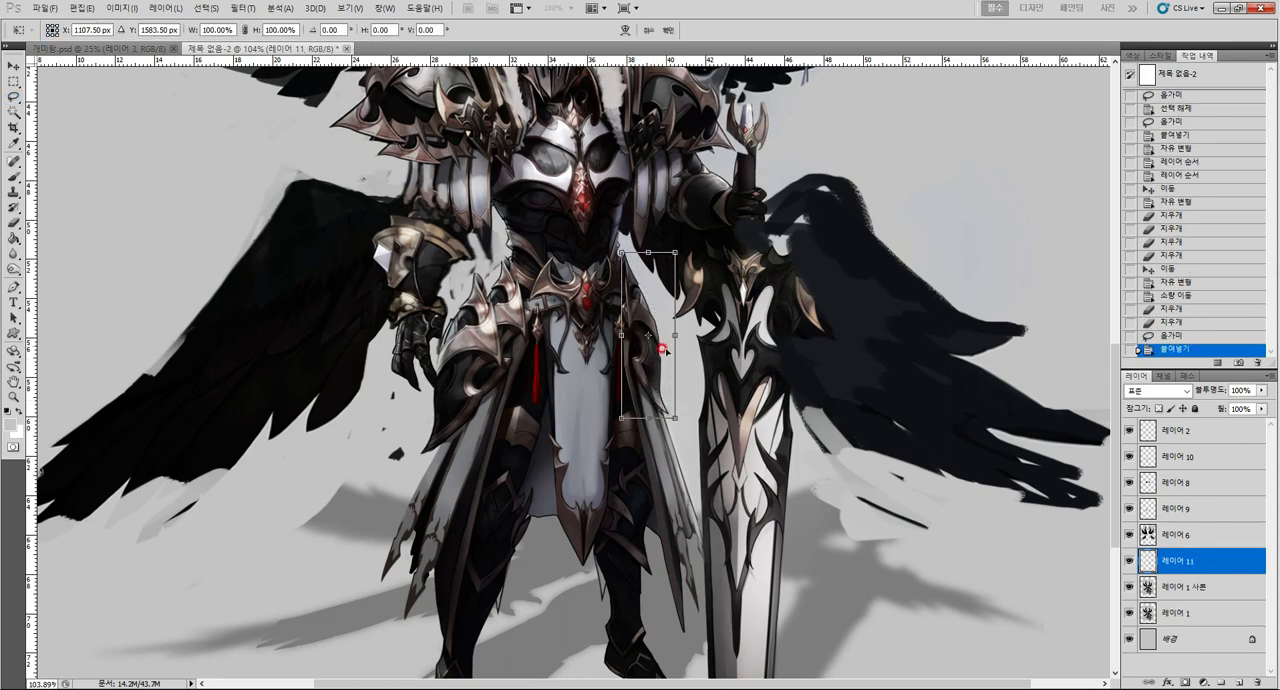
drag(675, 253, 683, 229)
drag(675, 352, 689, 383)
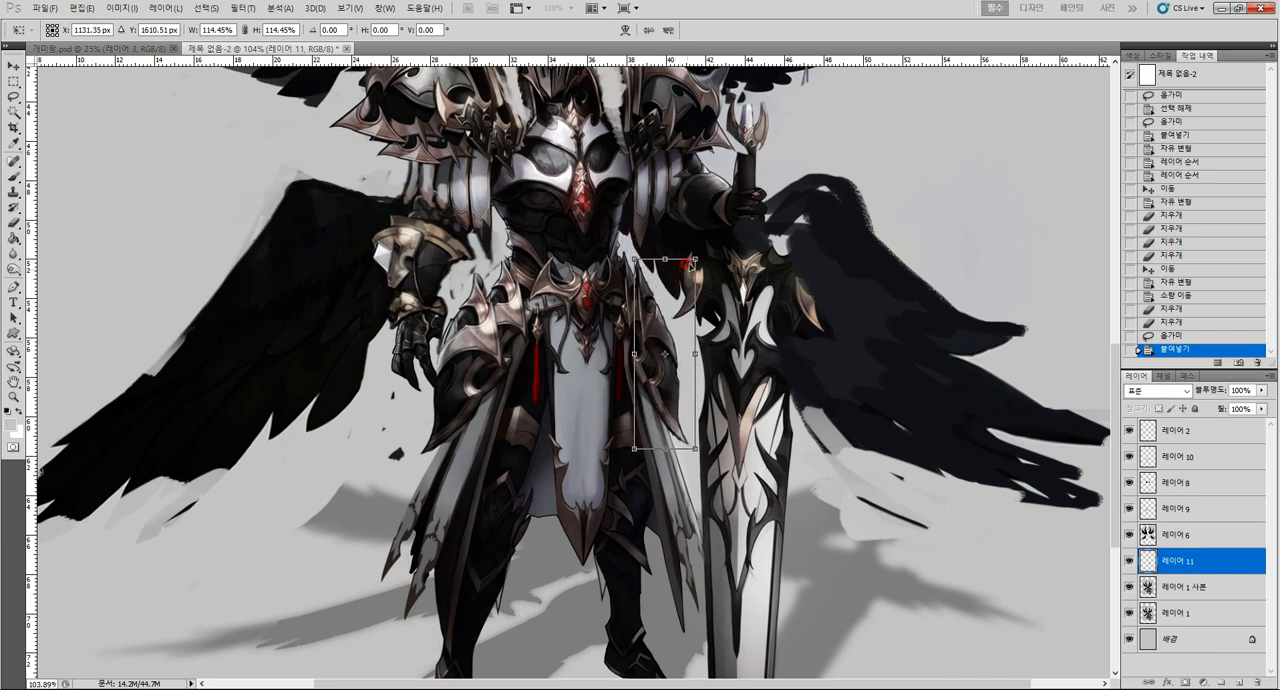
click(624, 31)
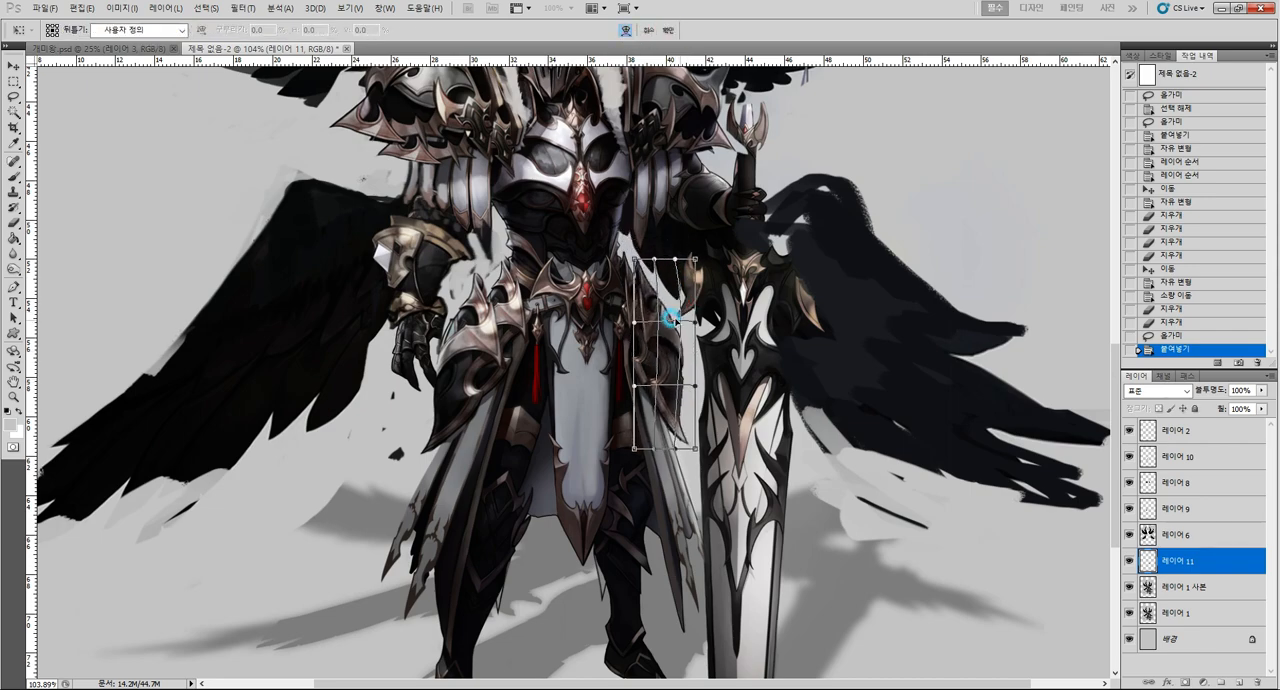
drag(652, 259, 688, 274)
key(Return)
Transform the sword-side hip armour copy again and reposition it against the hip beside the belt.
key(ctrl+t)
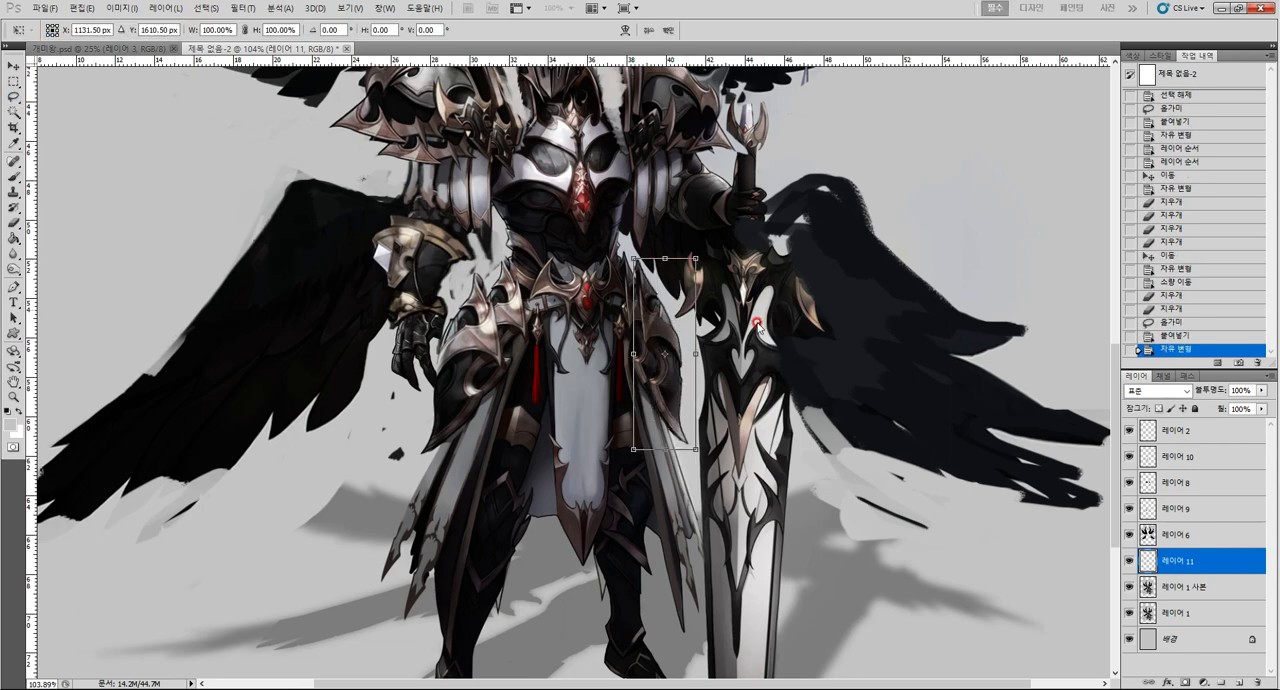
drag(757, 330, 741, 379)
key(Return)
key(l)
key(alt+space)
alt+click(741, 381)
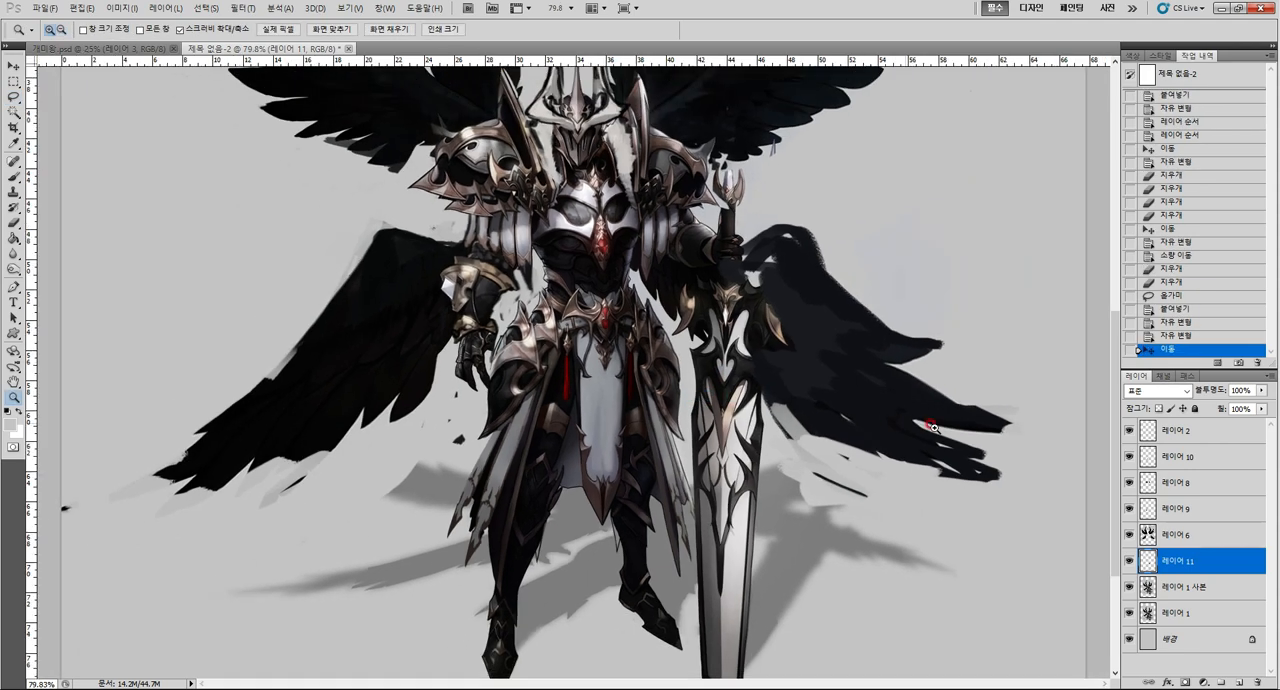
Reorder 레이어 11 to sit directly below 레이어 10, identifying the armour layers by visibility, and merge 레이어 10 down into it.
drag(1132, 560, 1132, 522)
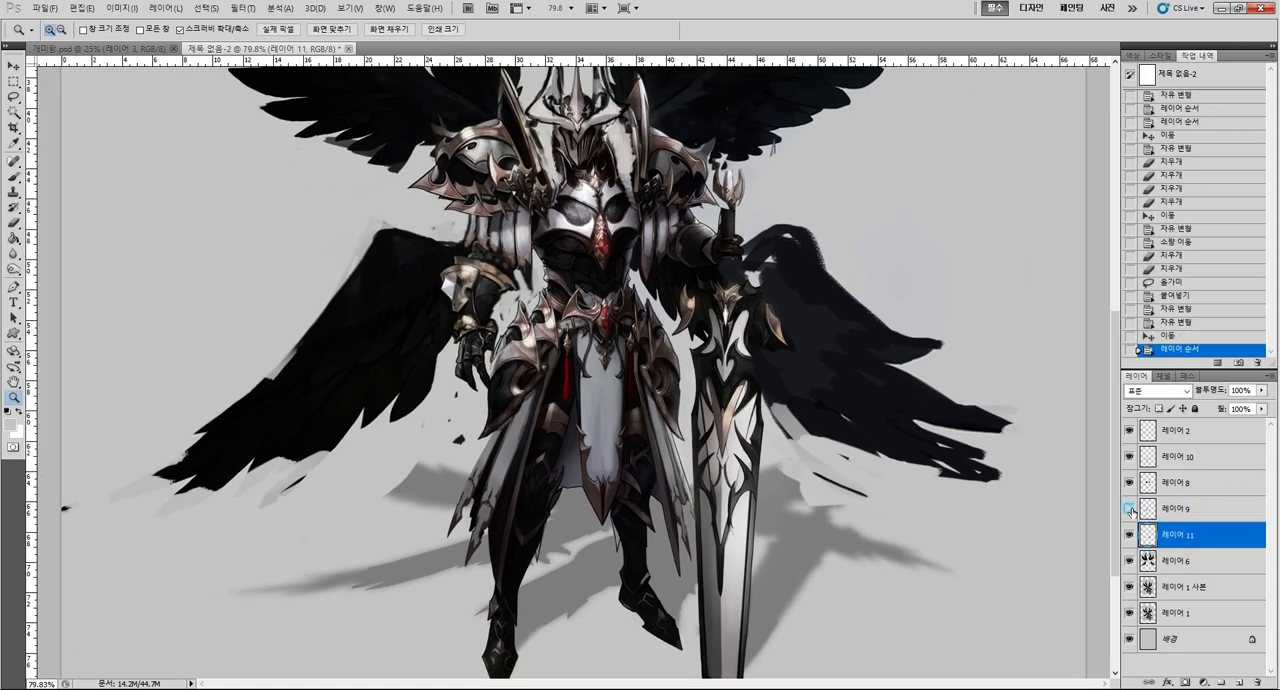
click(1130, 509)
click(1127, 481)
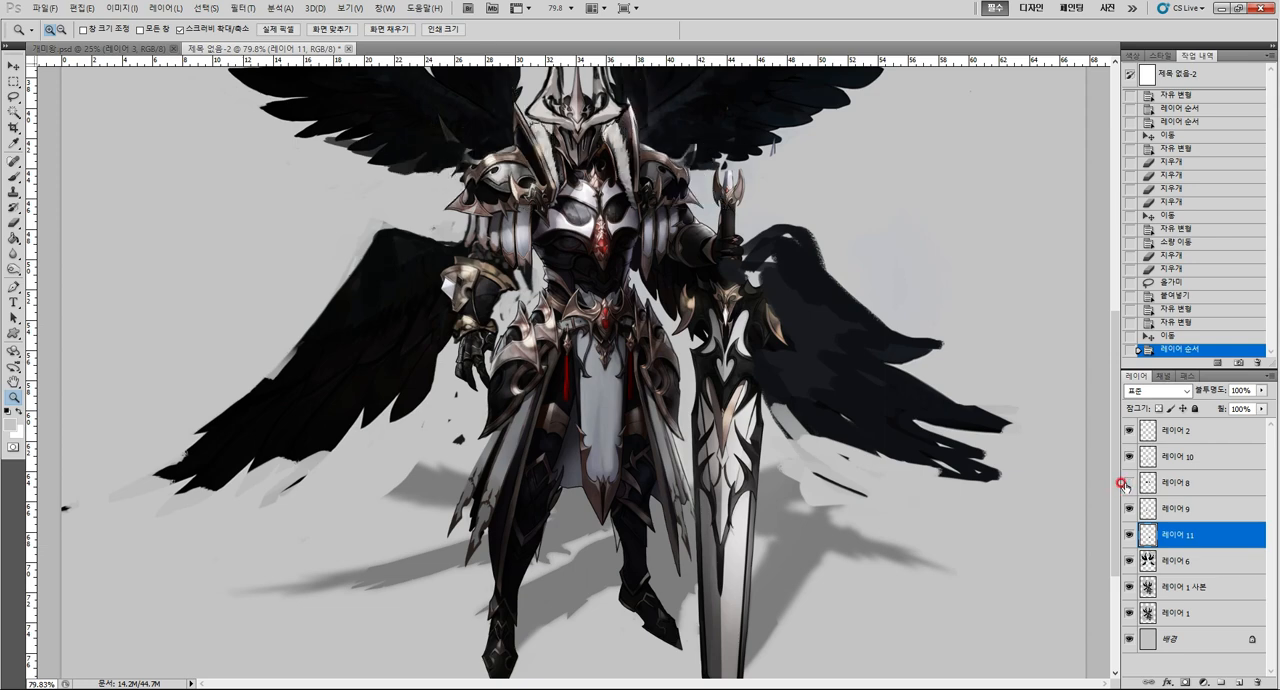
click(1127, 481)
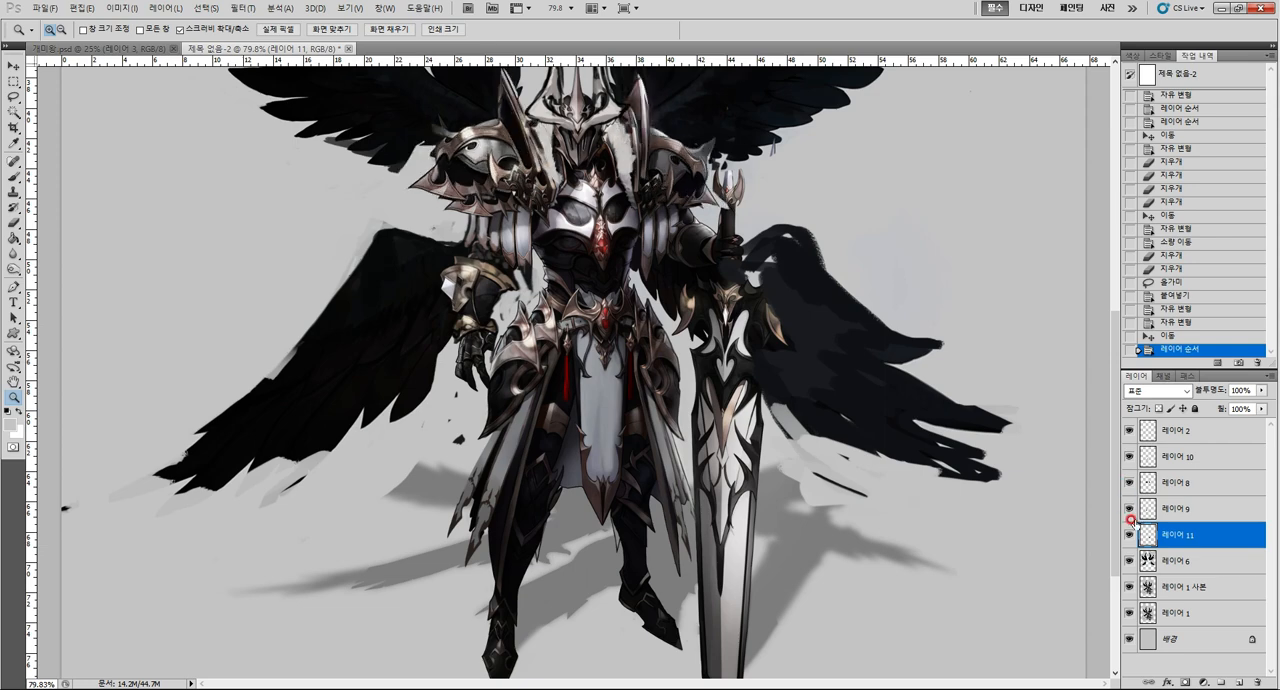
click(1127, 456)
click(1127, 456)
drag(1190, 532, 1187, 457)
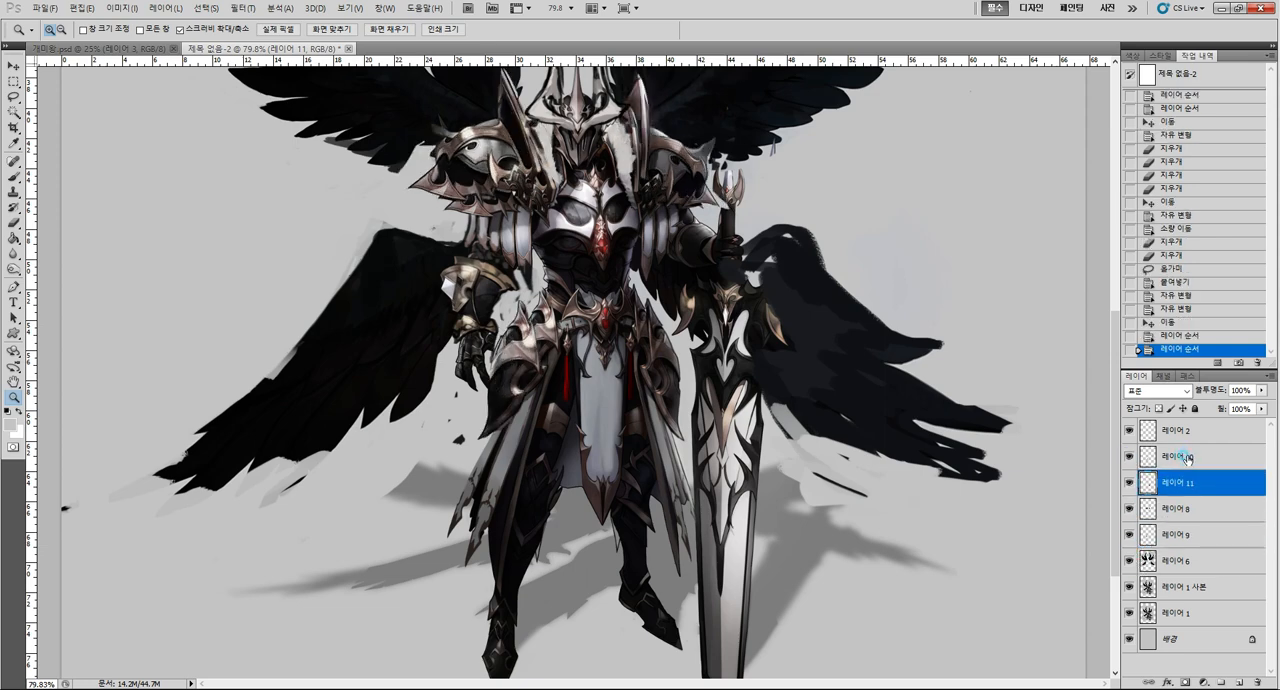
click(1187, 458)
key(ctrl+e)
Reposition and free-transform the merged hip armour on 레이어 11, and compare the figure with the layer hidden and shown.
drag(640, 388, 643, 440)
key(ctrl+t)
drag(687, 498, 695, 378)
key(ctrl+space)
key(Return)
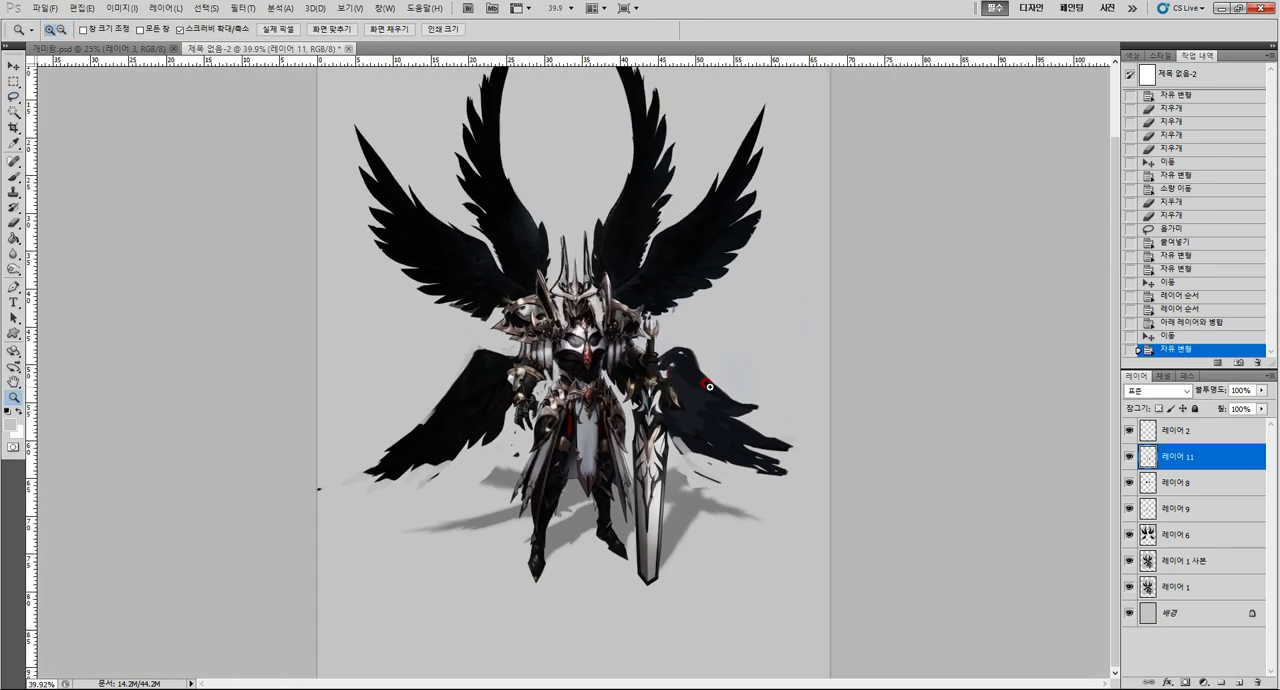
click(1130, 456)
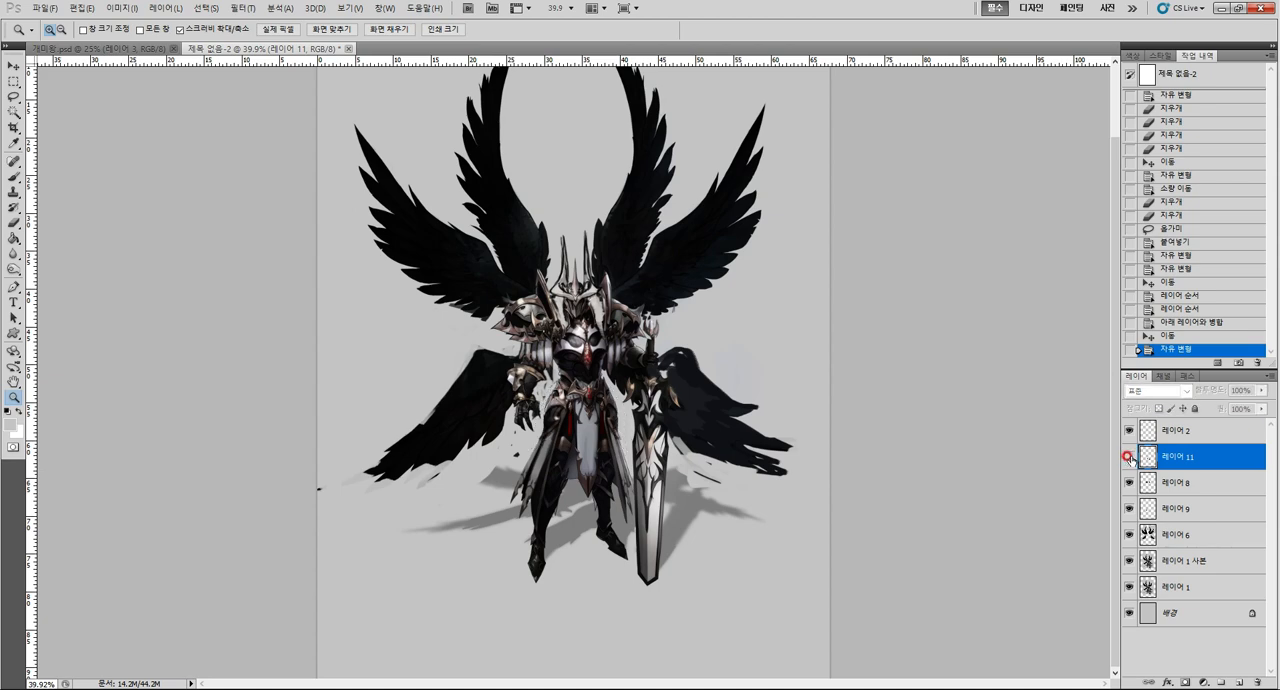
click(1128, 456)
Add a new layer above 레이어 1 사본 and sample the skirt cloth's grey for a slightly larger brush.
drag(598, 480, 625, 392)
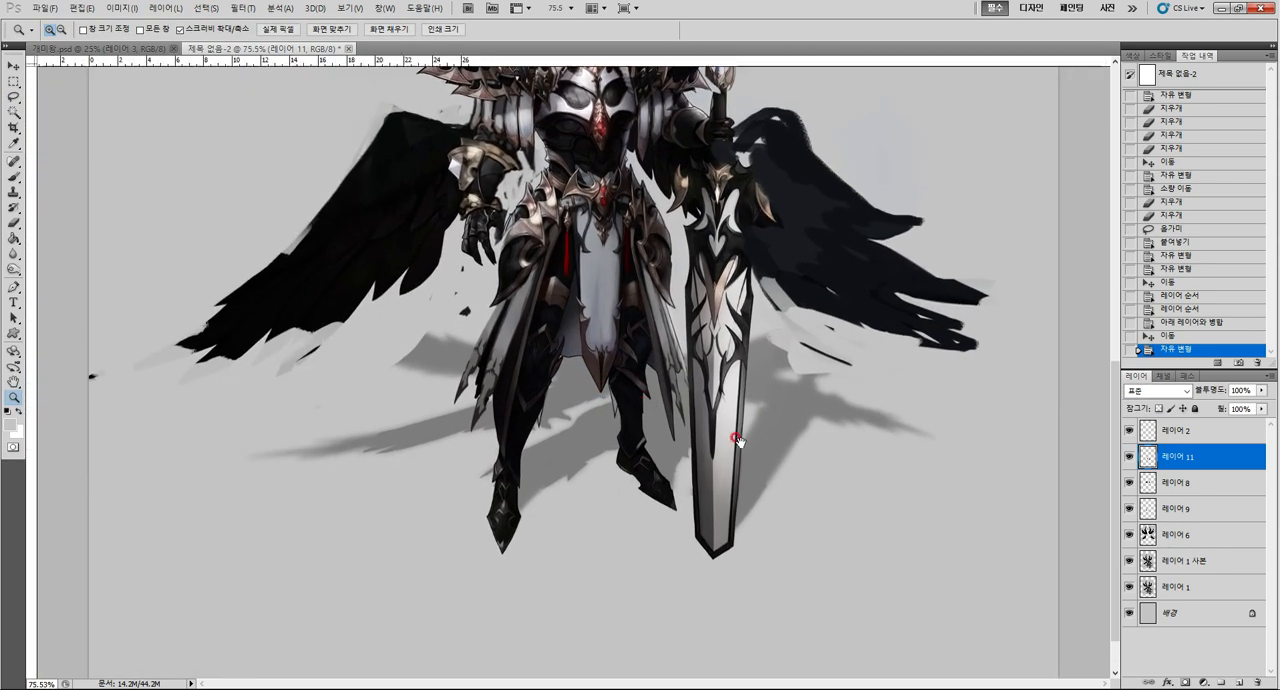
click(1183, 553)
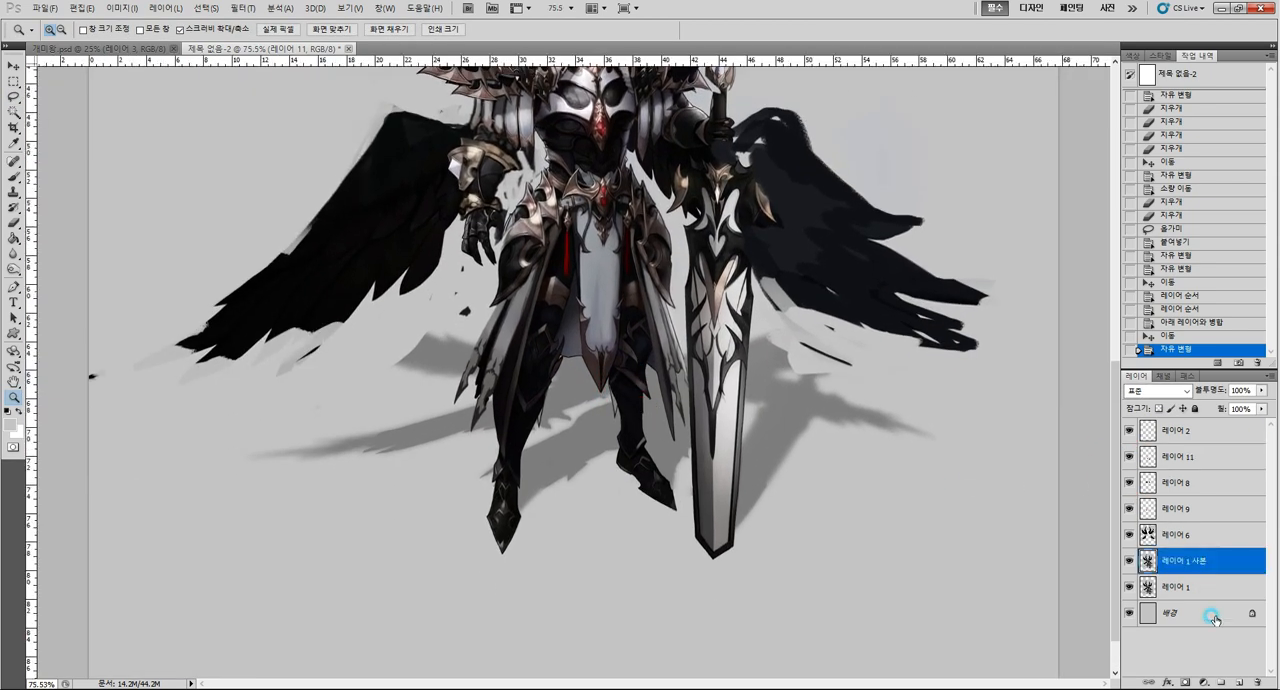
click(1238, 681)
key(b)
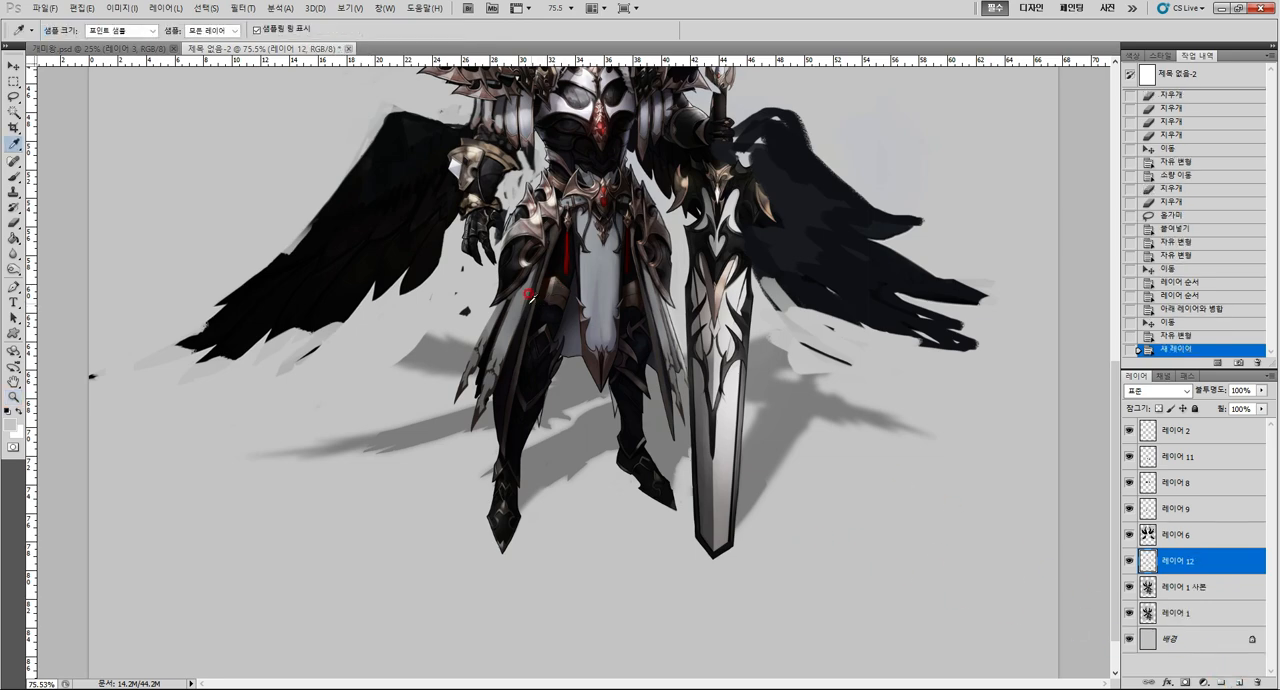
alt+click(510, 310)
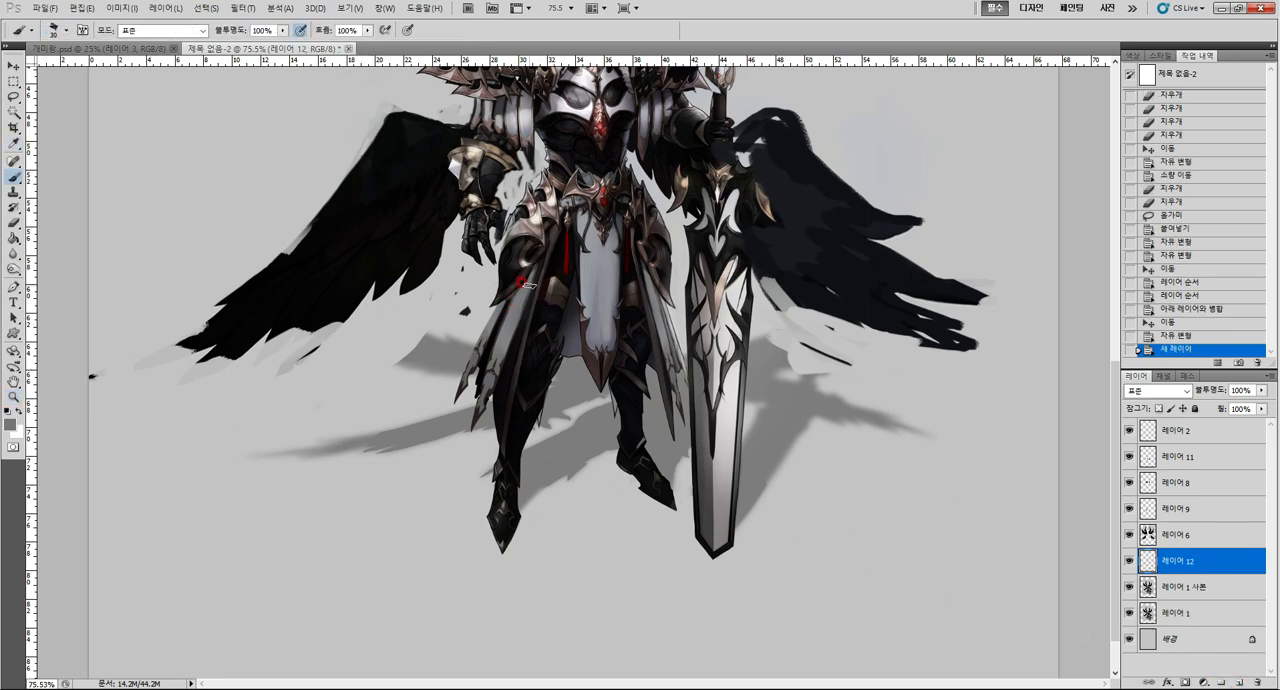
alt+click(595, 285)
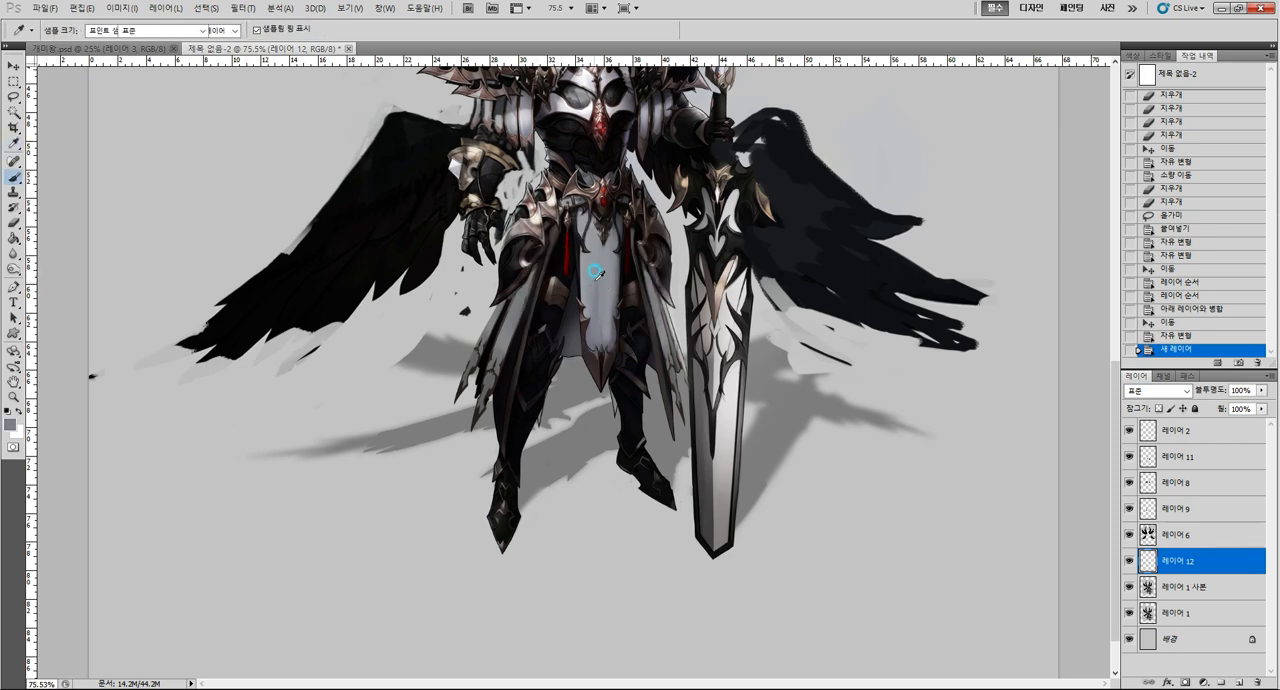
key(])
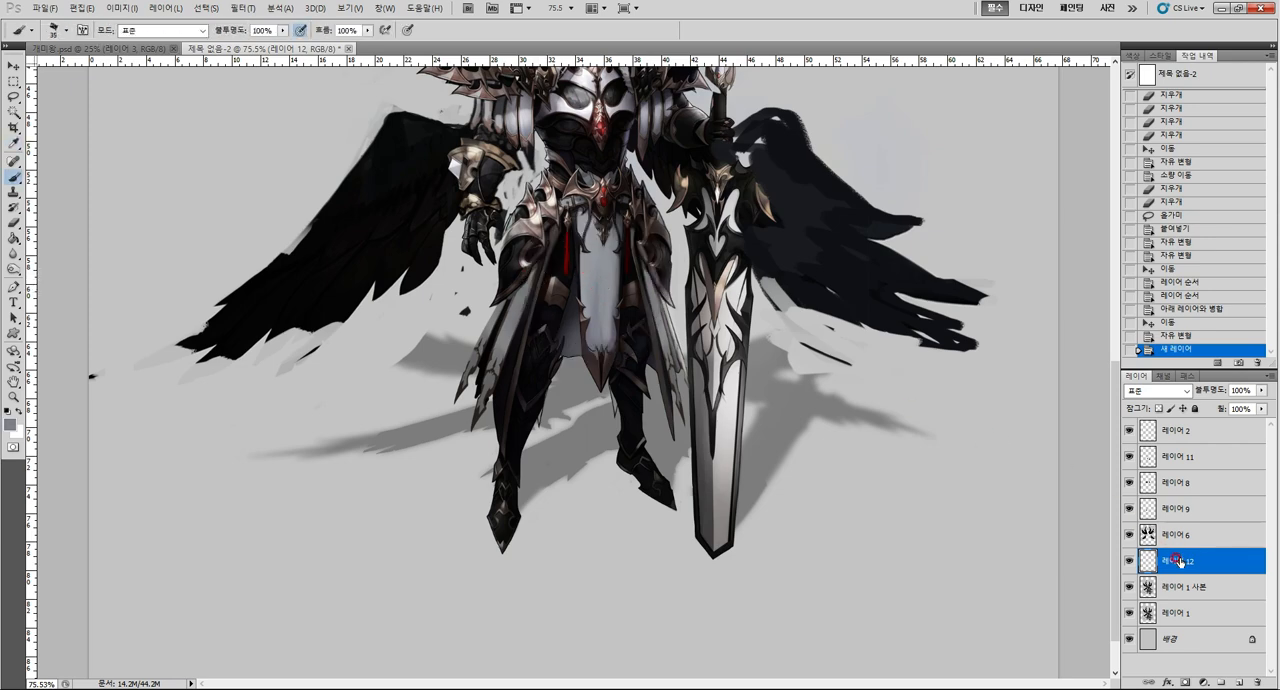
Lasso the pointed lower end of the front cloth on 레이어 1 사본 and copy it to a new layer.
key(l)
key(alt+[)
mouse_move(580, 288)
mouse_down()
mouse_move(624, 281)
mouse_move(616, 365)
mouse_move(599, 386)
mouse_move(576, 345)
mouse_move(615, 353)
mouse_move(612, 424)
mouse_up()
key(ctrl+c)
key(ctrl+v)
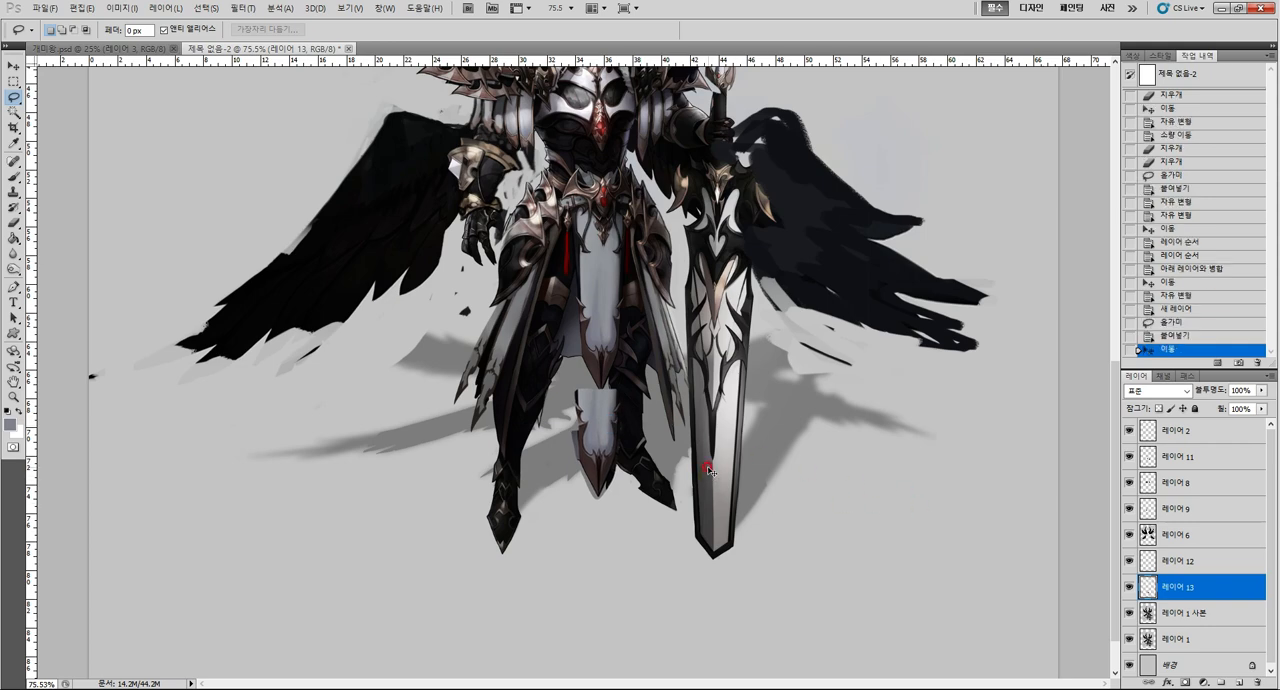
Transform the copied cloth end and place it just below the original tip to lengthen the front cloth.
key(ctrl+t)
drag(706, 462, 705, 449)
key(Return)
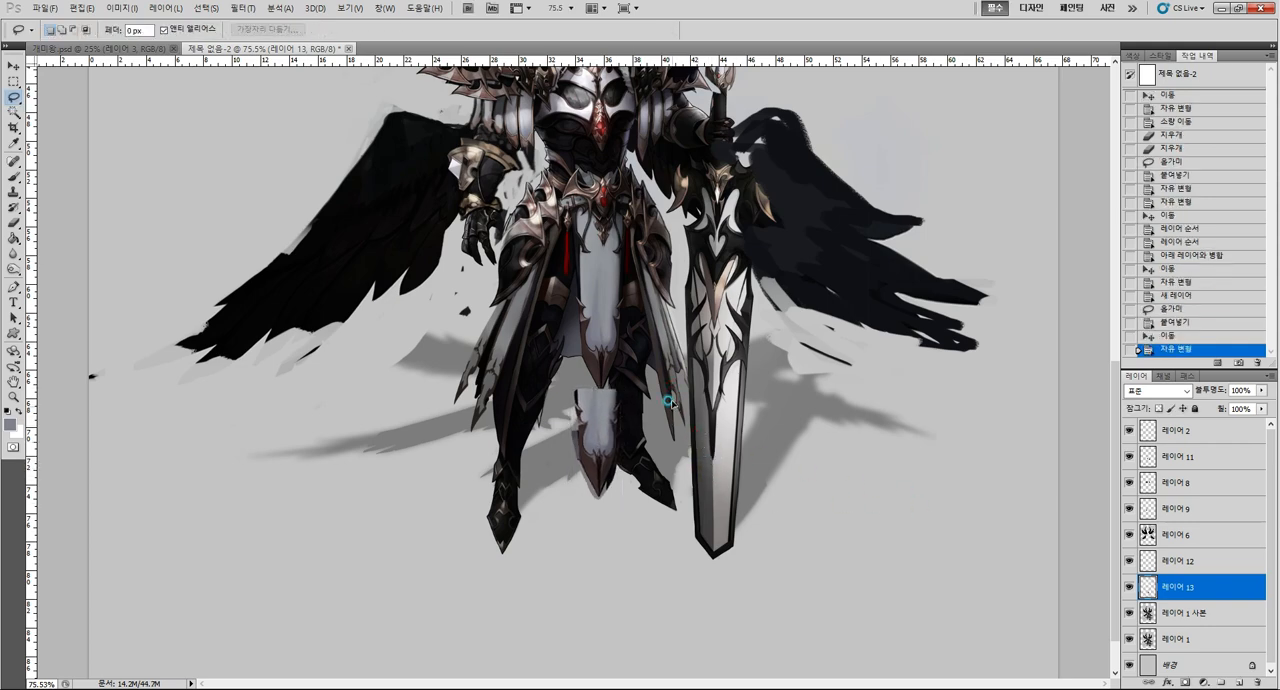
drag(668, 400, 676, 371)
Paint sampled cloth grey over the original tip to join the front cloth with its lowered end on 레이어 13.
key(i)
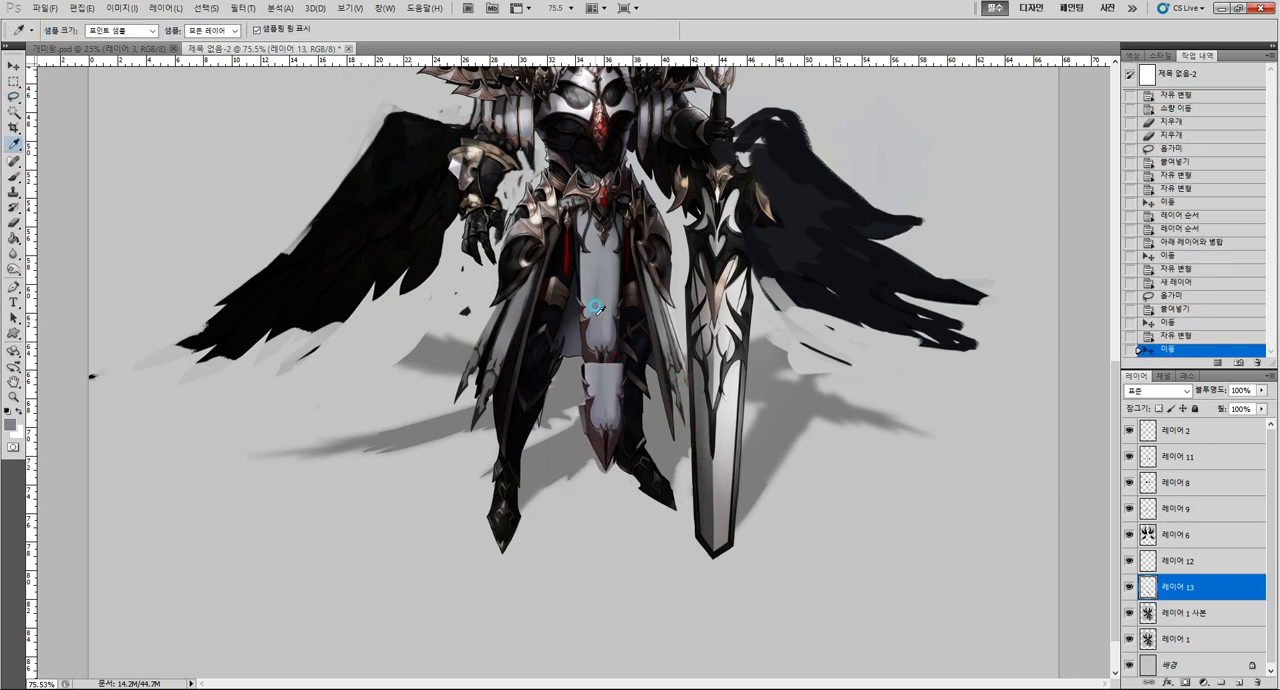
key(b)
mouse_move(596, 300)
mouse_down()
mouse_move(596, 385)
mouse_move(600, 270)
mouse_up()
mouse_move(606, 400)
mouse_down()
mouse_move(598, 281)
mouse_move(595, 345)
mouse_up()
drag(592, 310, 592, 366)
drag(582, 281, 588, 350)
drag(586, 328, 585, 410)
Paint black and sampled brown trim along both edges of the lengthened front cloth just above its metal tip.
key(i)
click(626, 400)
key(b)
drag(585, 405, 571, 420)
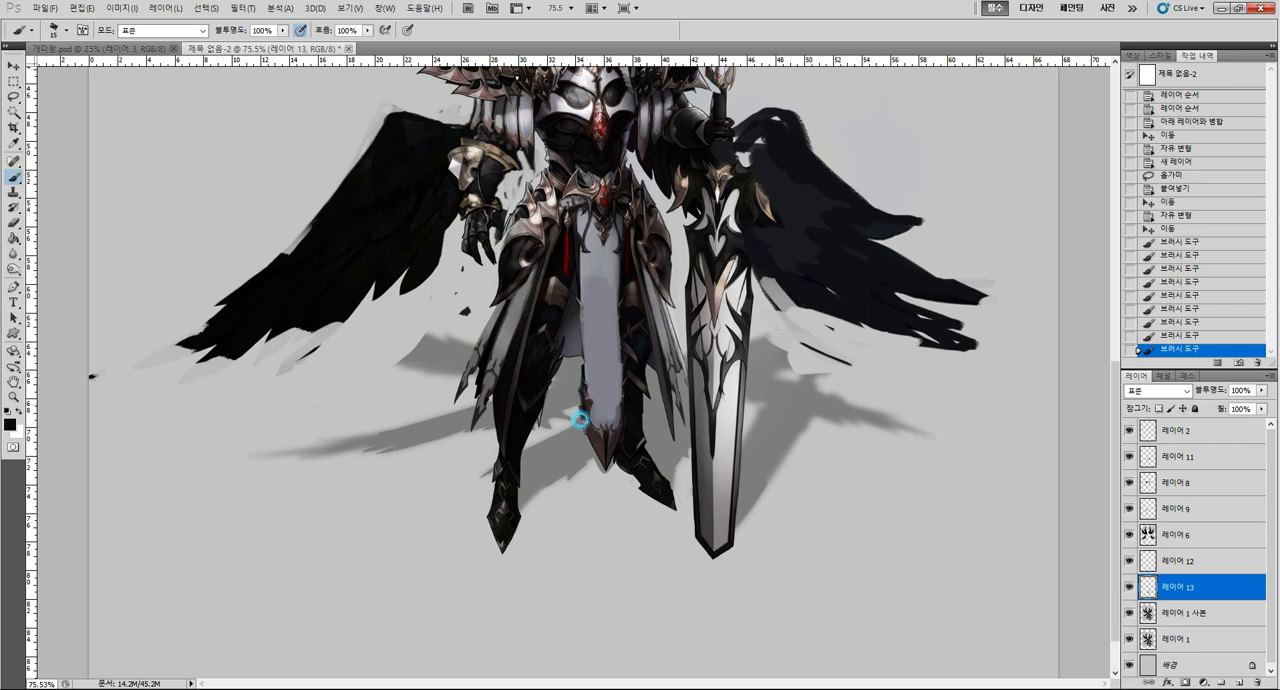
key(i)
click(640, 250)
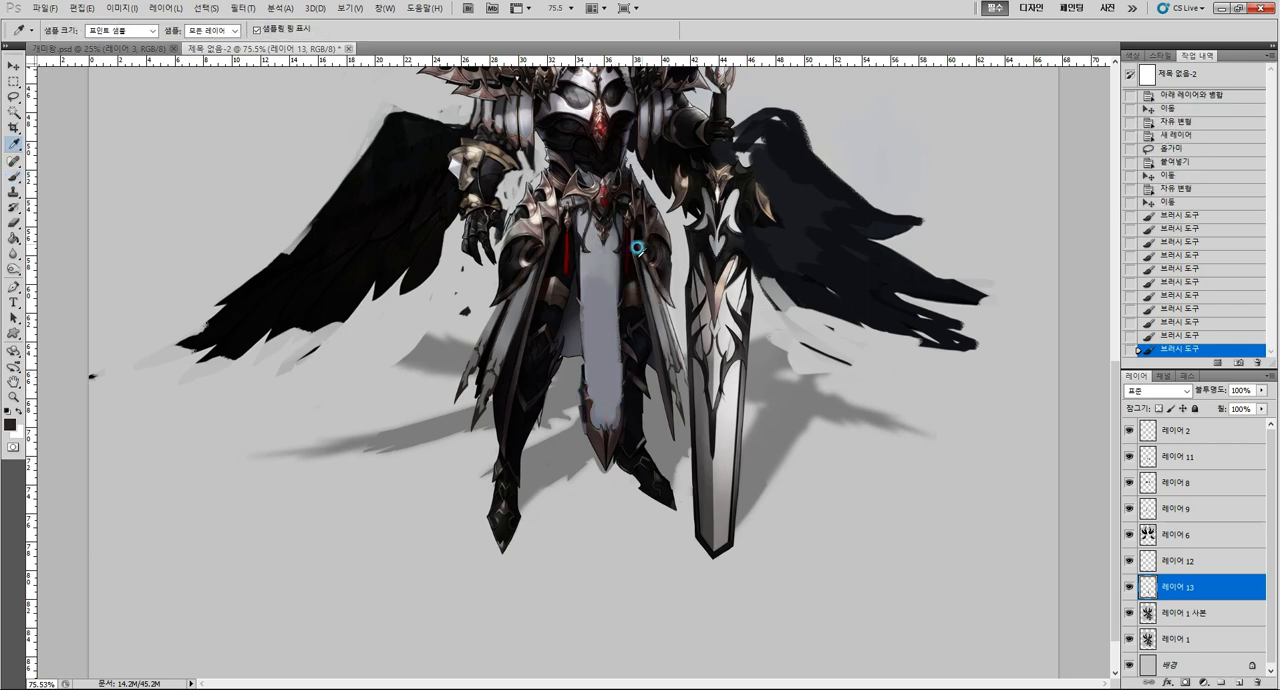
key(b)
click(578, 391)
alt+click(580, 385)
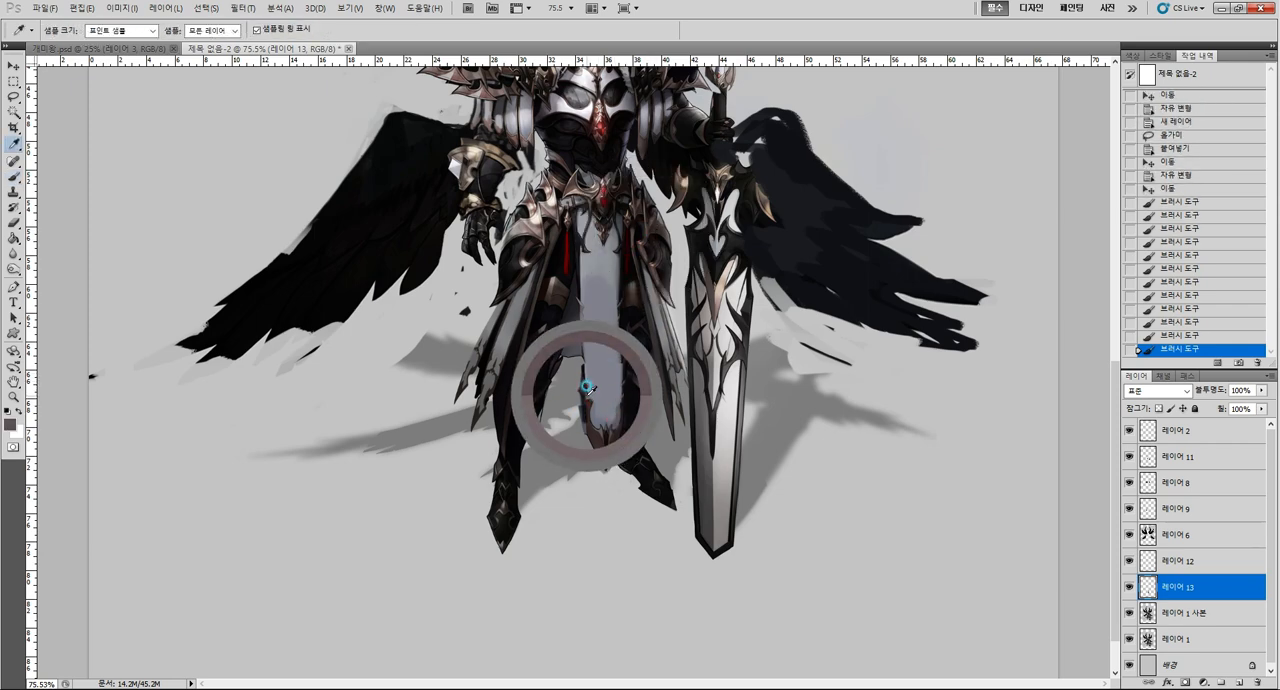
click(580, 421)
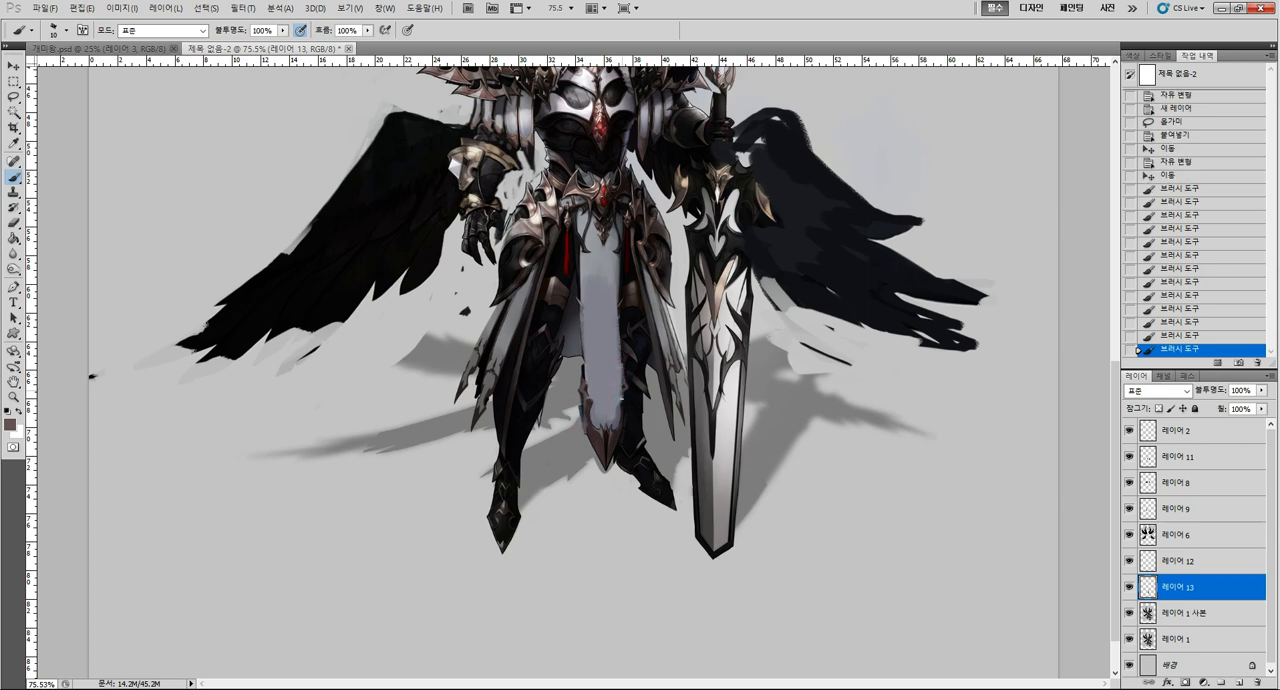
drag(622, 398, 618, 424)
Blend the lengthened front cloth with long vertical strokes in sampled greys from below the belt to the tip.
alt+click(592, 284)
drag(581, 305, 581, 349)
alt+click(597, 285)
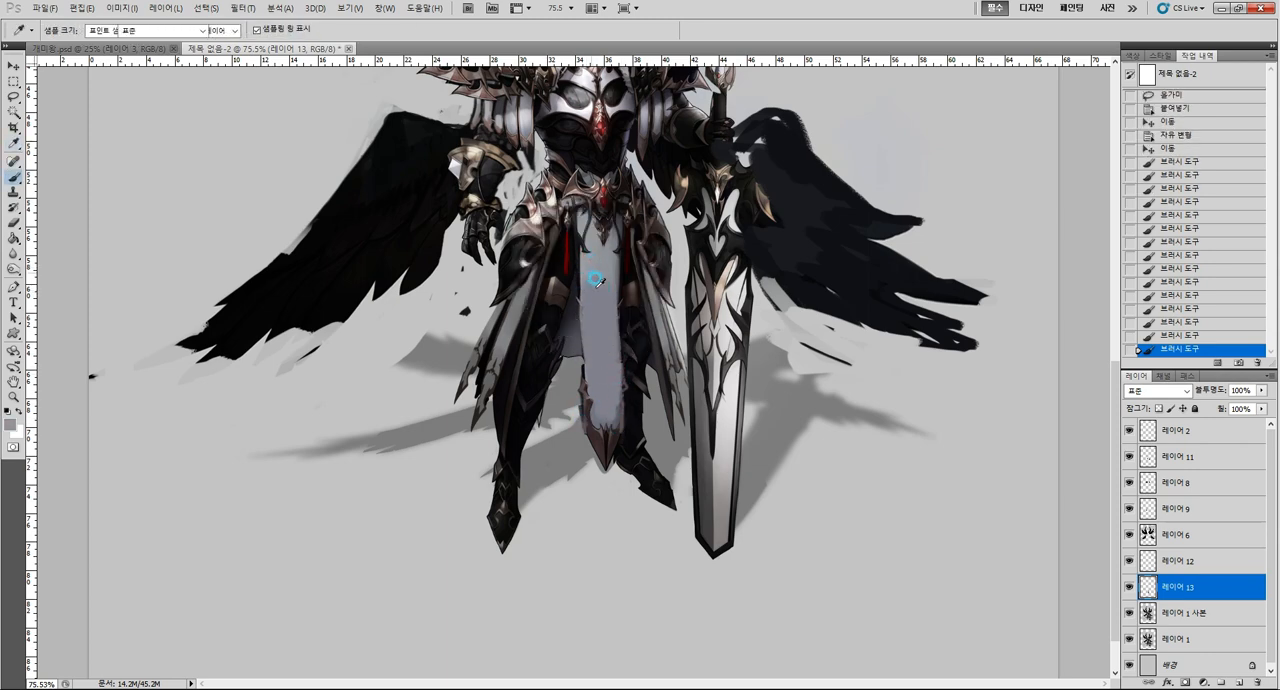
mouse_move(597, 283)
mouse_down()
mouse_move(586, 366)
mouse_move(610, 404)
mouse_move(595, 400)
mouse_up()
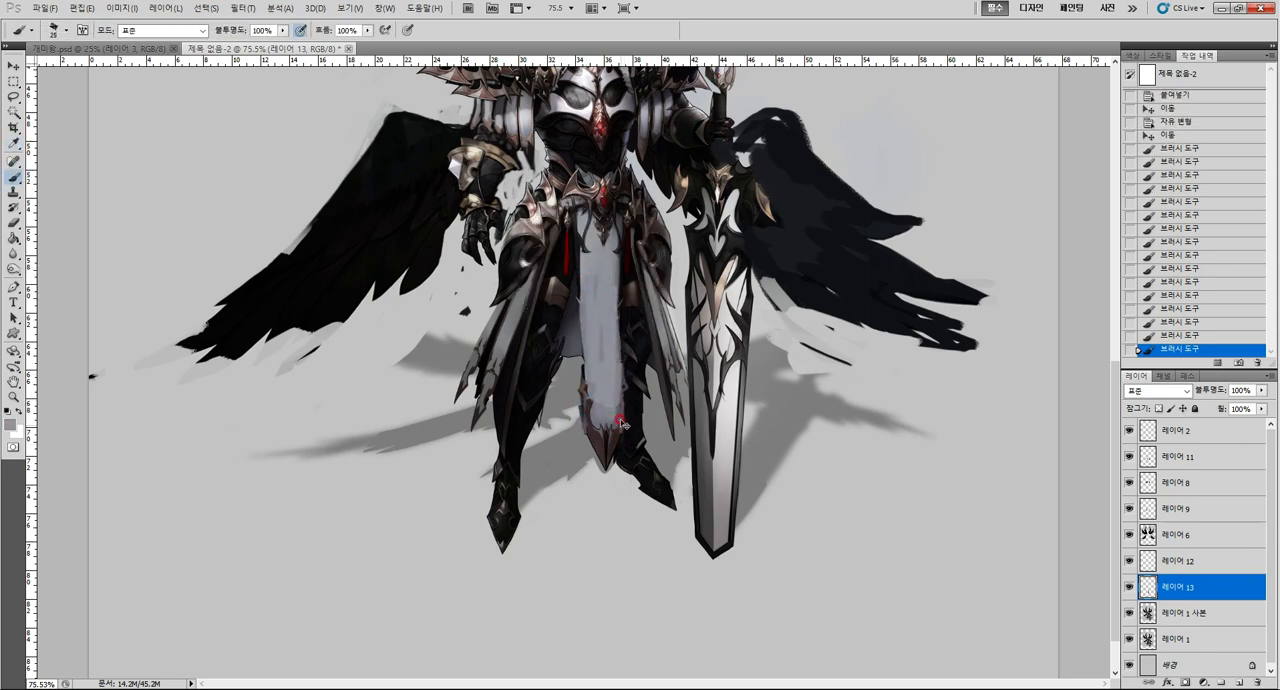
alt+click(612, 278)
drag(614, 250, 613, 381)
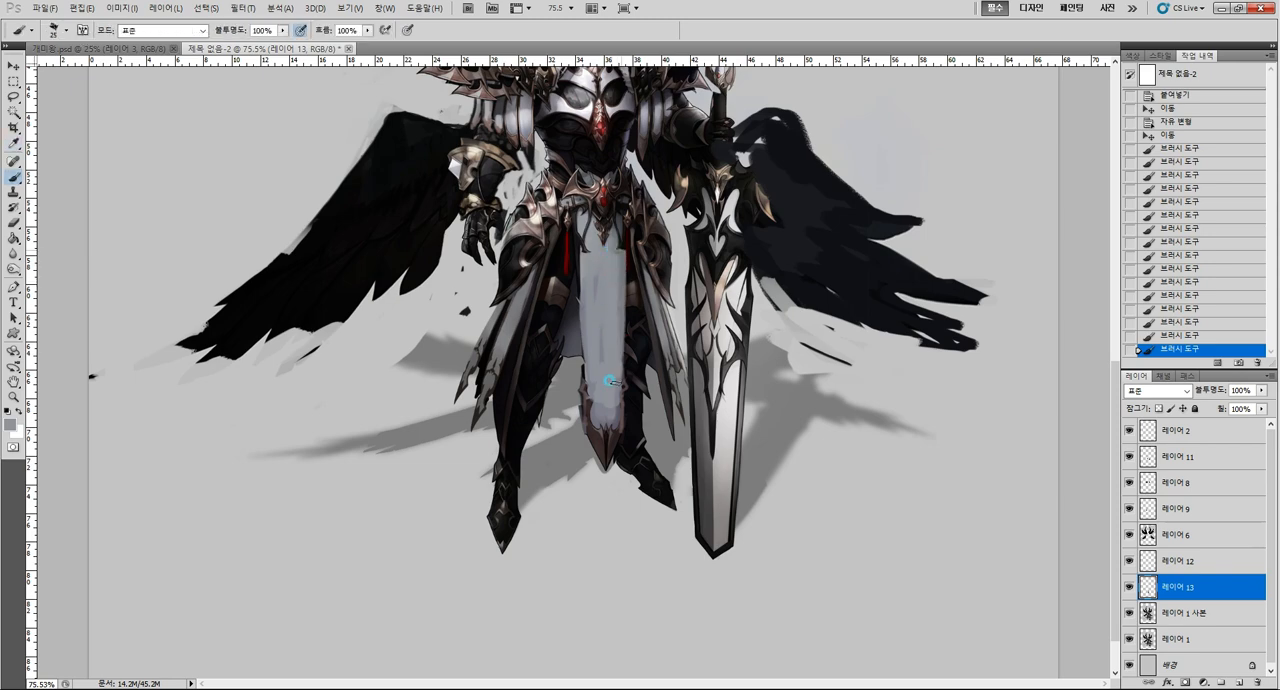
drag(578, 254, 585, 392)
Refine the front cloth's sword-side edge with a smaller brush and touch up the area above the metal tip.
alt+click(629, 266)
key([)
drag(628, 260, 620, 398)
alt+click(617, 405)
mouse_move(614, 400)
mouse_down()
mouse_move(595, 528)
mouse_move(636, 456)
mouse_up()
key(ctrl+space)
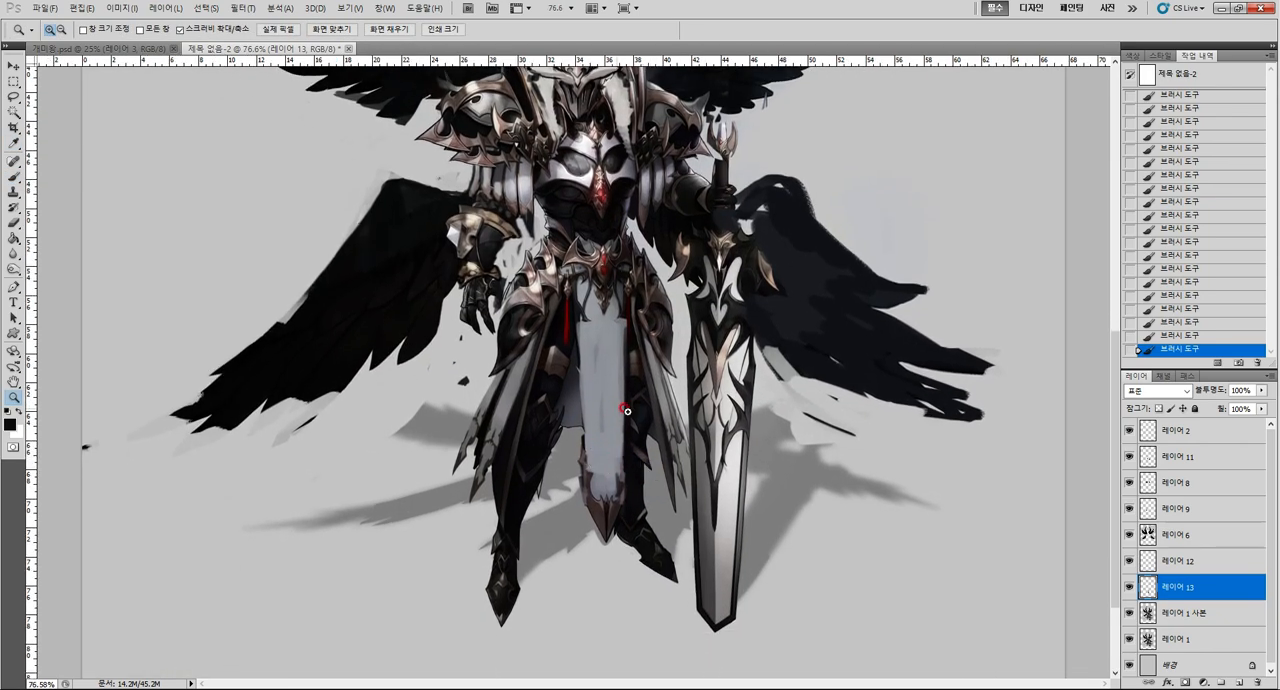
Paint the skirt panels on the free-hand side longer and wider in sampled greys, reaching down toward the shin.
alt+click(510, 392)
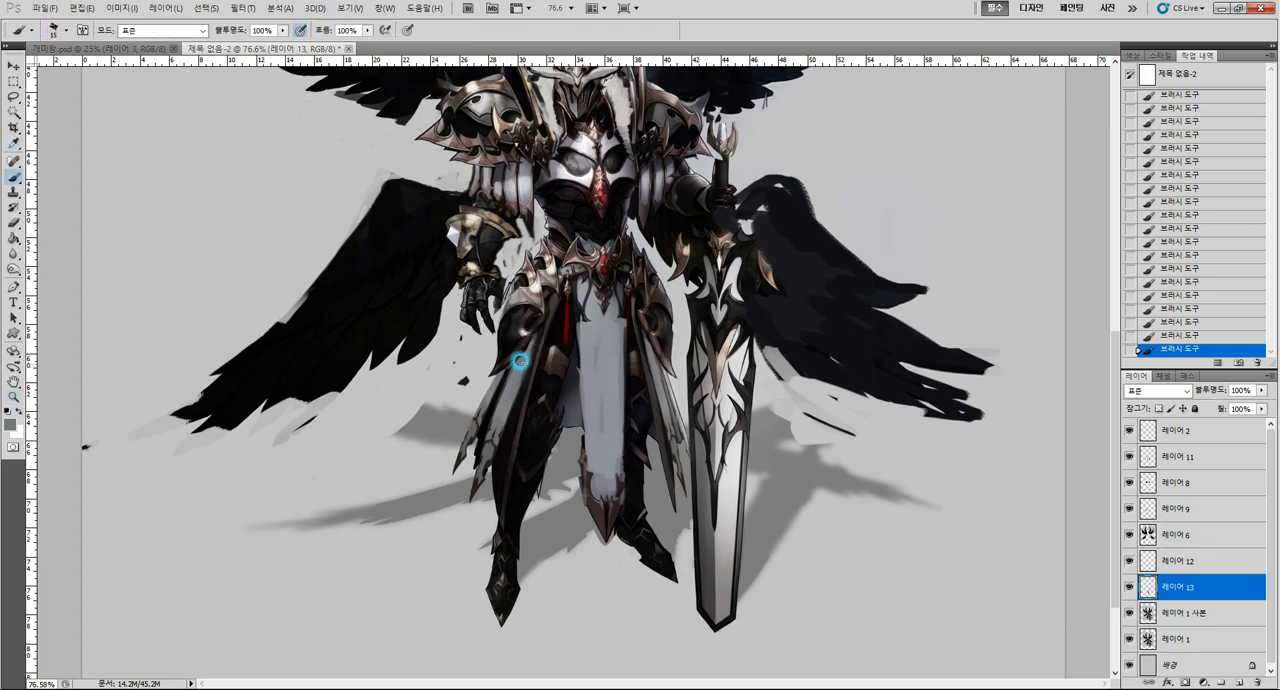
drag(535, 346, 500, 420)
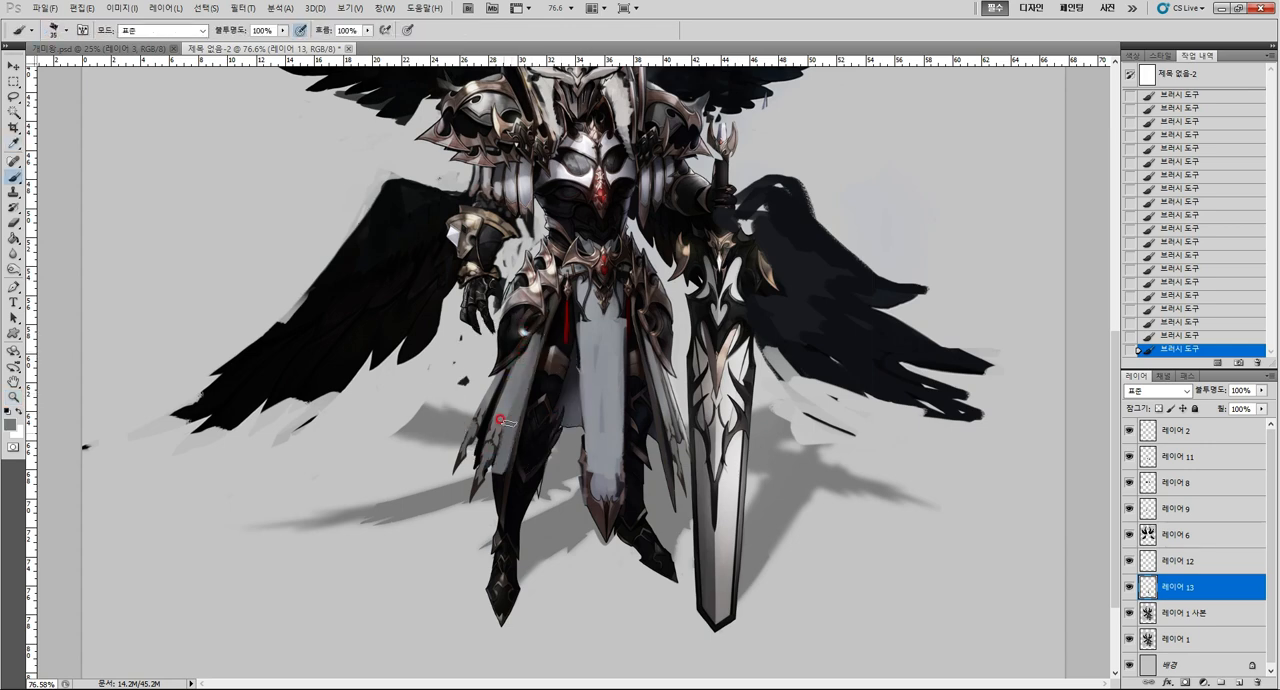
alt+click(511, 364)
mouse_move(520, 368)
mouse_down()
mouse_move(480, 495)
mouse_move(467, 495)
mouse_move(534, 460)
mouse_move(465, 477)
mouse_move(458, 534)
mouse_move(487, 507)
mouse_move(457, 468)
mouse_up()
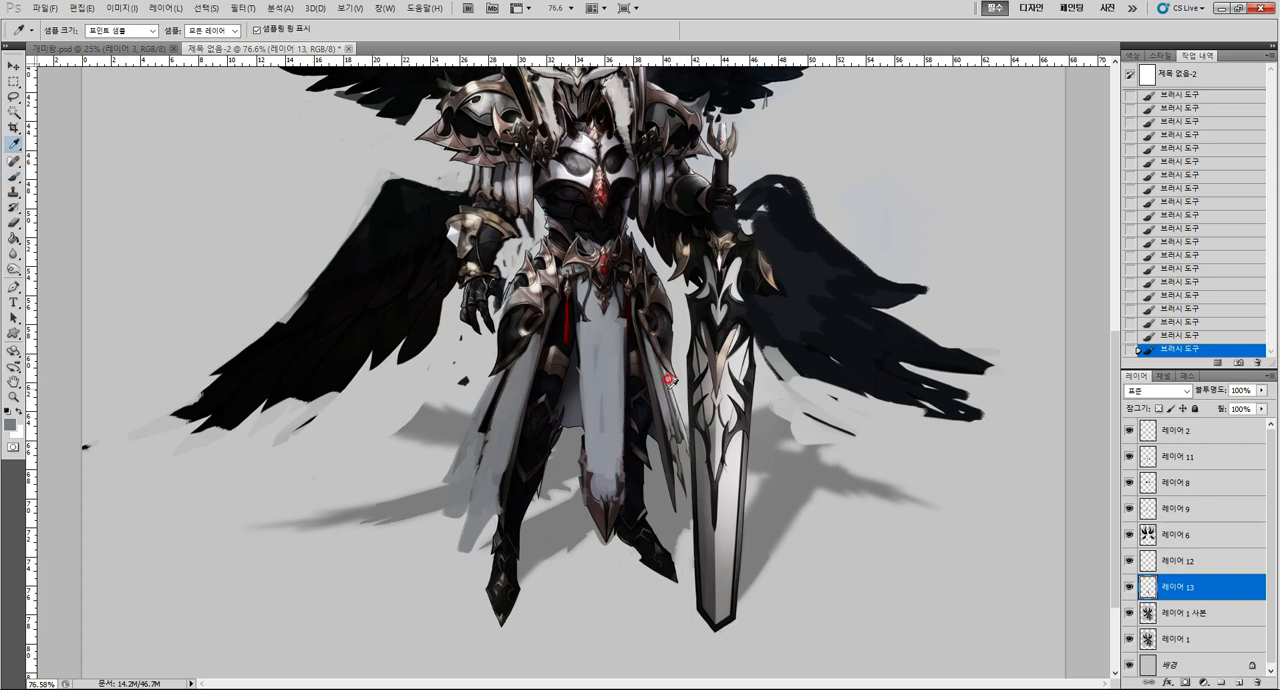
Paint the sword-side skirt panels longer and wider in sampled grey, down along the sword blade.
alt+click(664, 400)
key(bracketleft)
key(bracketleft)
drag(665, 408, 686, 508)
drag(643, 365, 650, 413)
drag(638, 318, 669, 490)
mouse_move(658, 391)
mouse_down()
mouse_move(672, 474)
mouse_move(689, 466)
mouse_up()
drag(674, 410, 682, 459)
alt+click(684, 416)
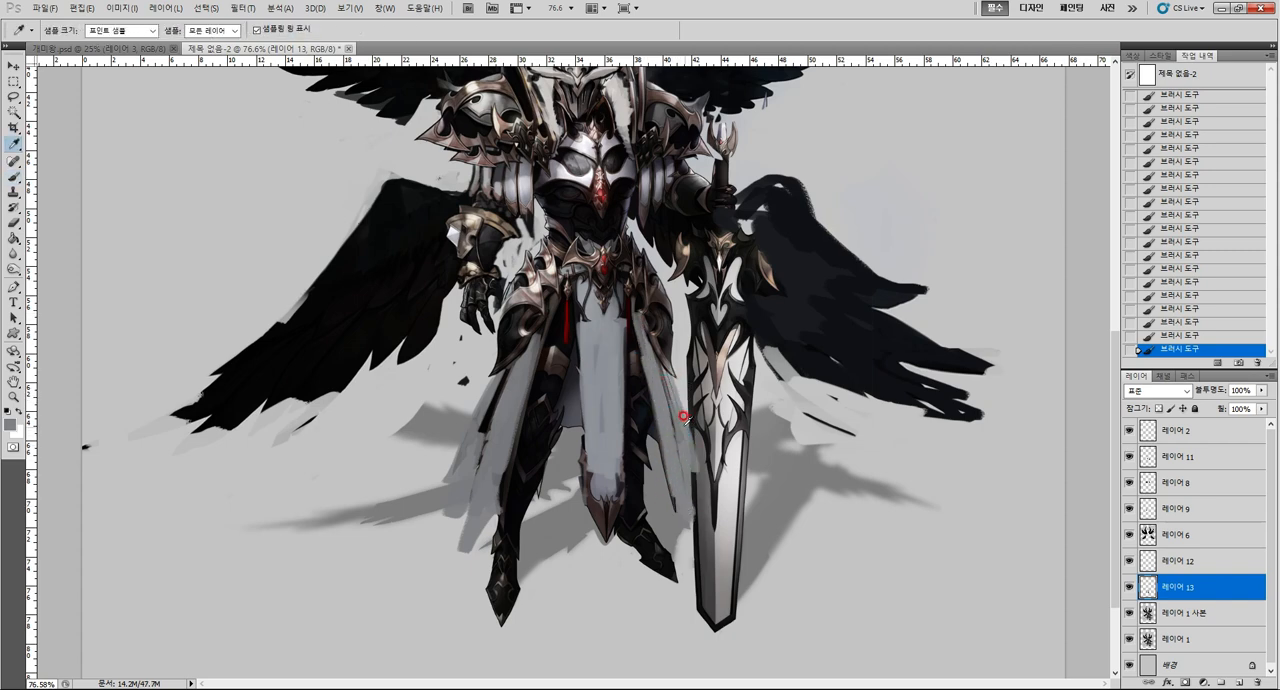
Draw dark ragged outlines and folds along the extended side skirt panels and the front cloth's edge.
alt+click(563, 330)
mouse_move(519, 415)
mouse_down()
mouse_move(505, 484)
mouse_move(474, 541)
mouse_move(482, 421)
mouse_move(457, 557)
mouse_move(494, 464)
mouse_move(477, 530)
mouse_move(472, 479)
mouse_up()
mouse_move(470, 418)
mouse_down()
mouse_move(450, 460)
mouse_move(449, 522)
mouse_move(470, 476)
mouse_up()
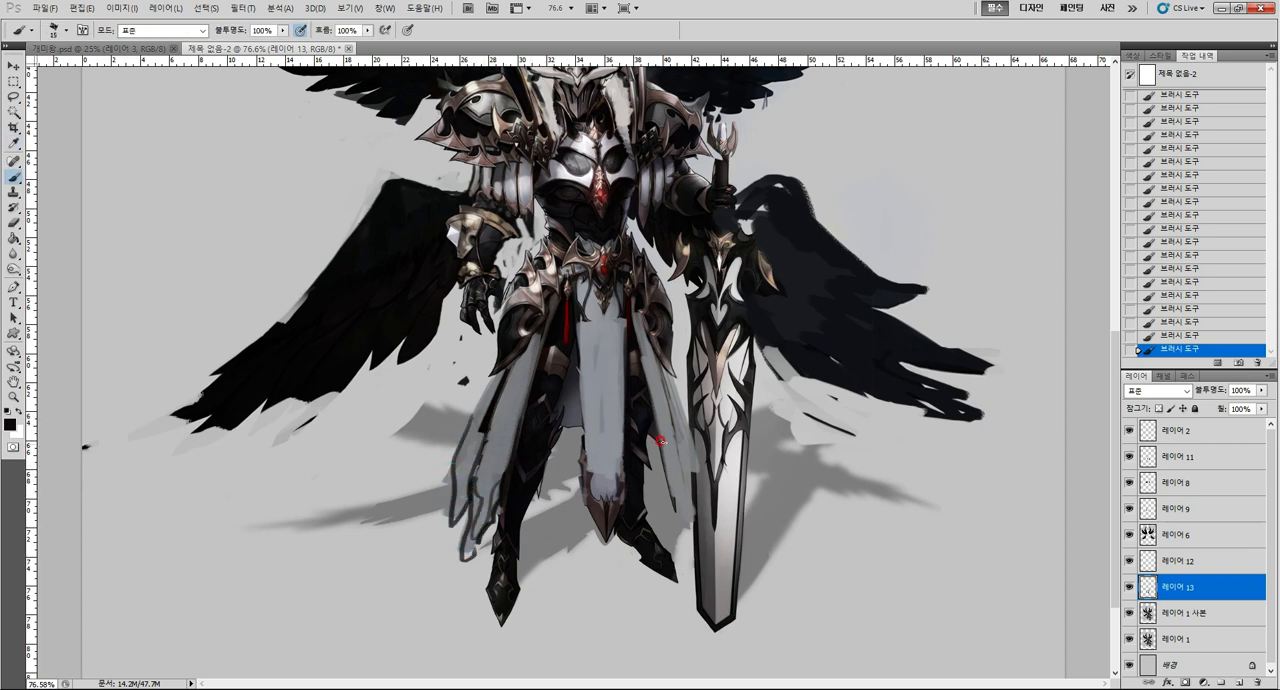
mouse_move(650, 430)
mouse_down()
mouse_move(677, 510)
mouse_move(661, 384)
mouse_move(688, 493)
mouse_up()
drag(572, 326, 584, 466)
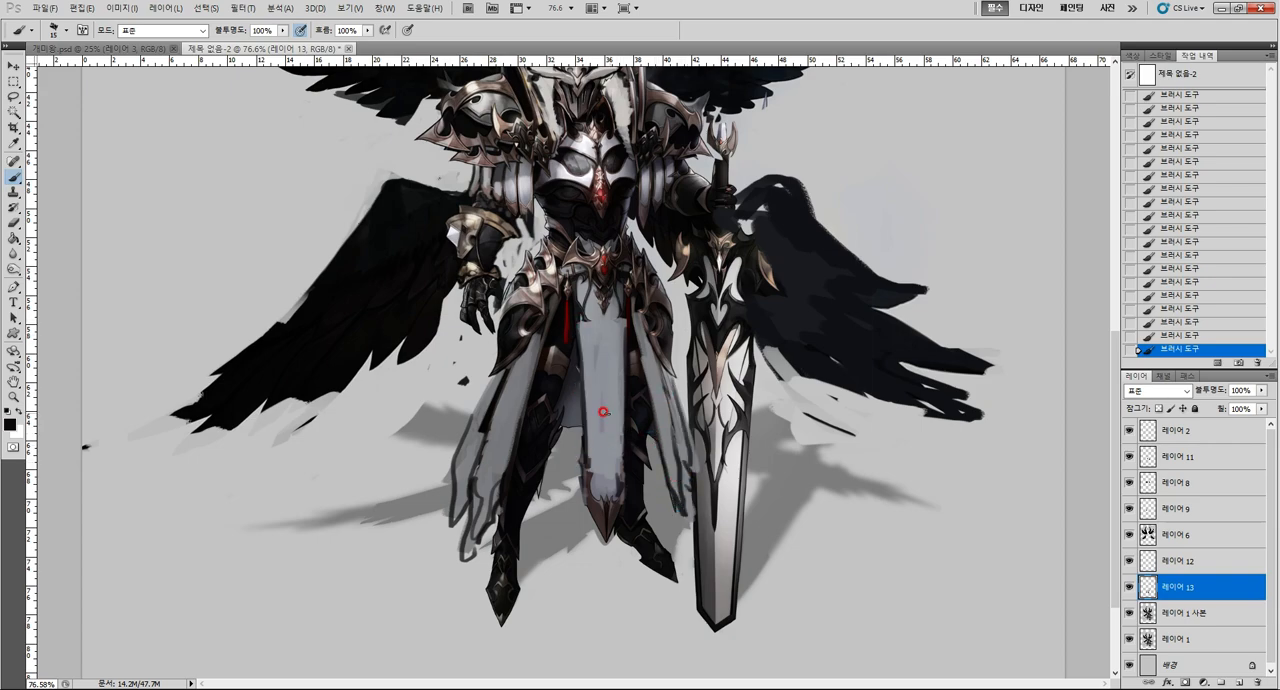
key(ctrl+space)
drag(604, 420, 552, 432)
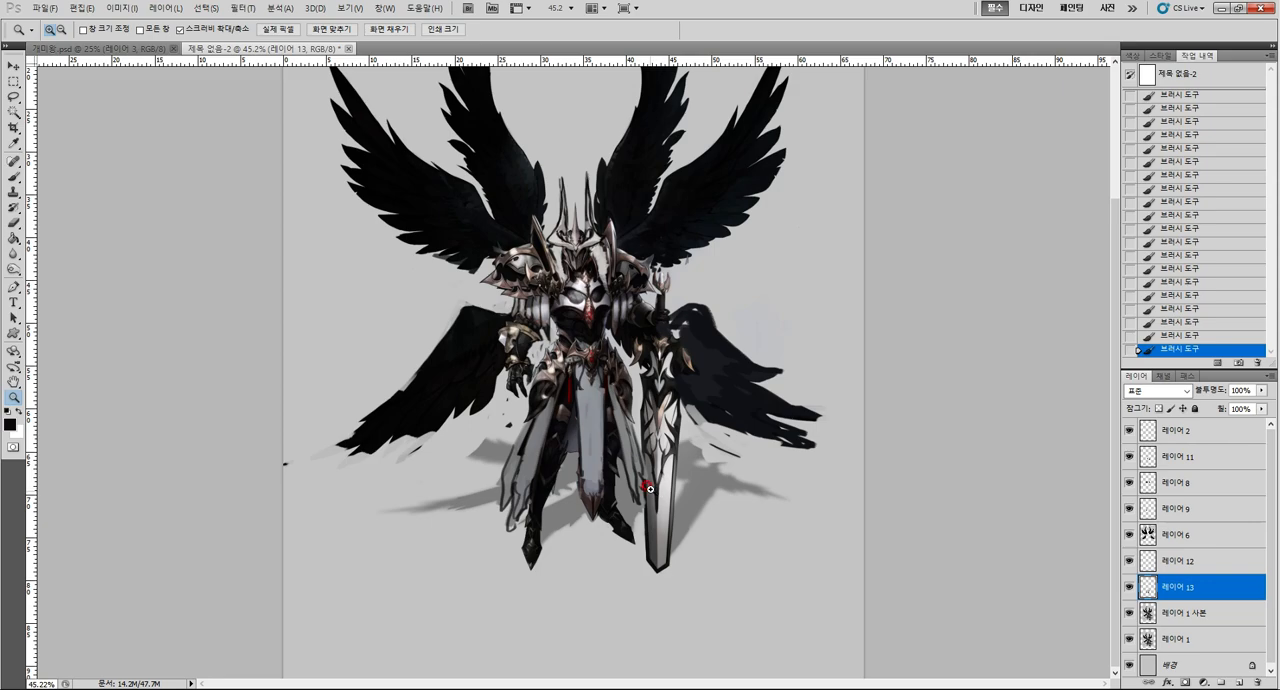
Copy the red tassel beside the front cloth from layer 레이어 1 사본 onto its own layer and enlarge it to about 180%.
drag(650, 489, 632, 554)
drag(593, 503, 648, 478)
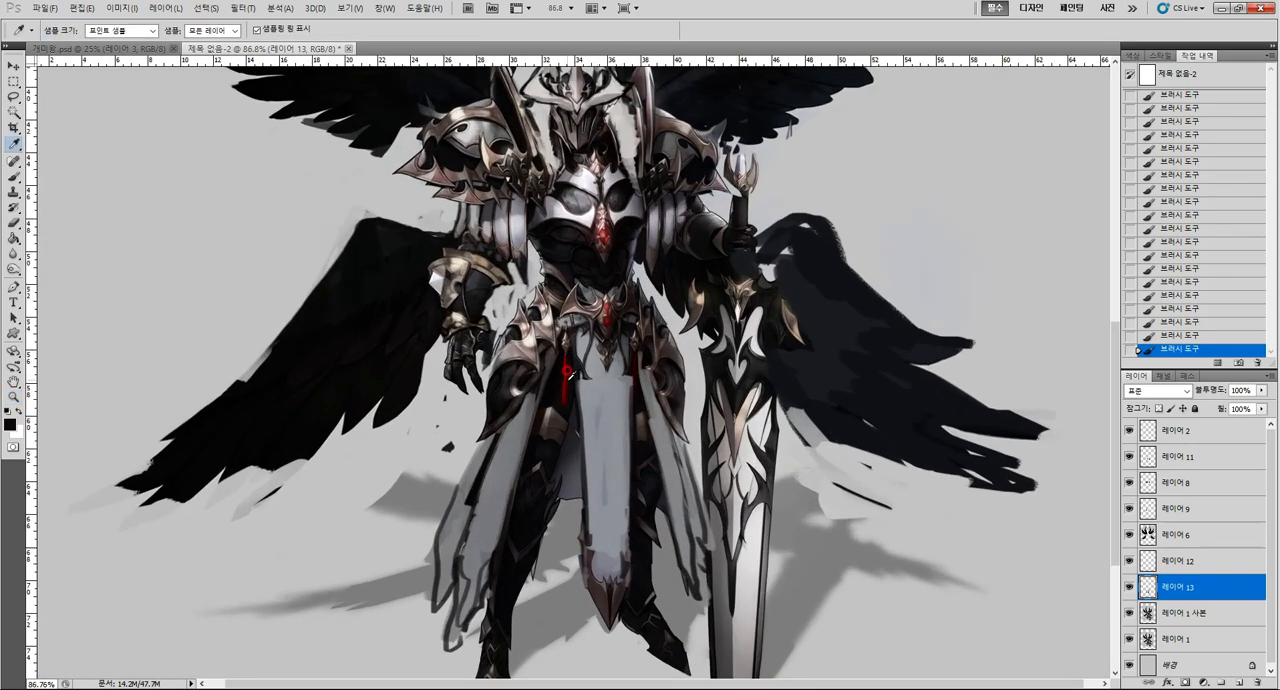
alt+click(558, 399)
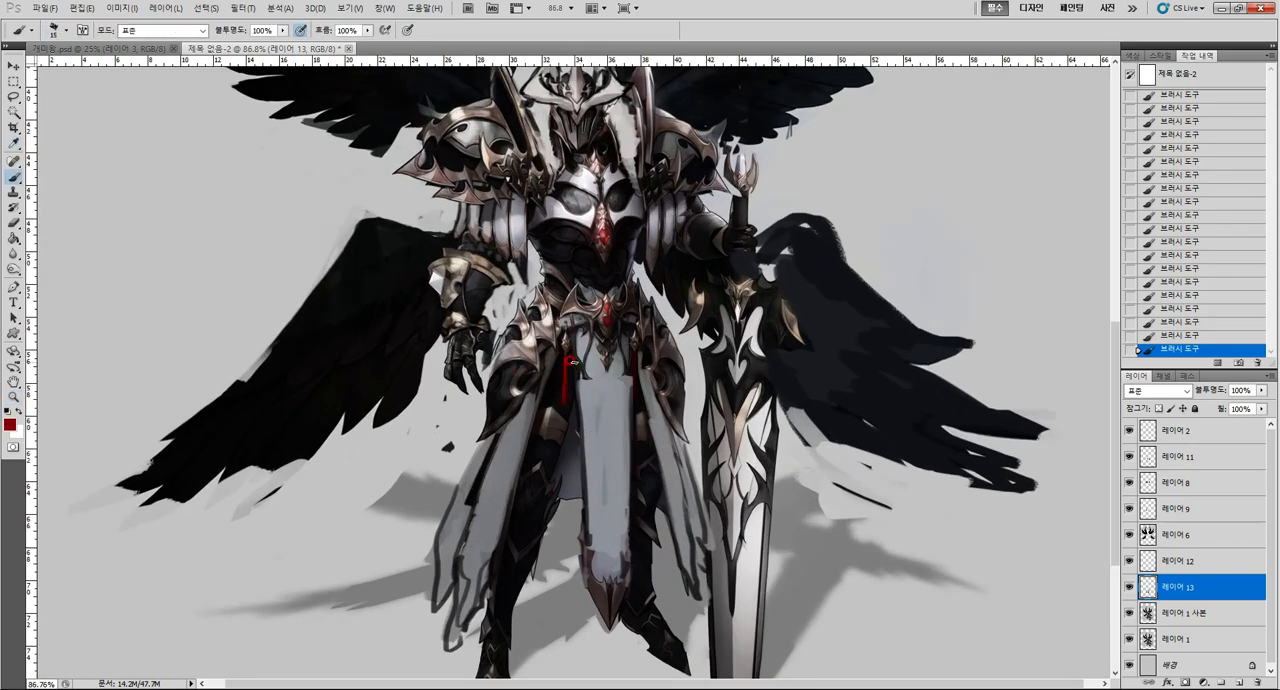
click(1213, 613)
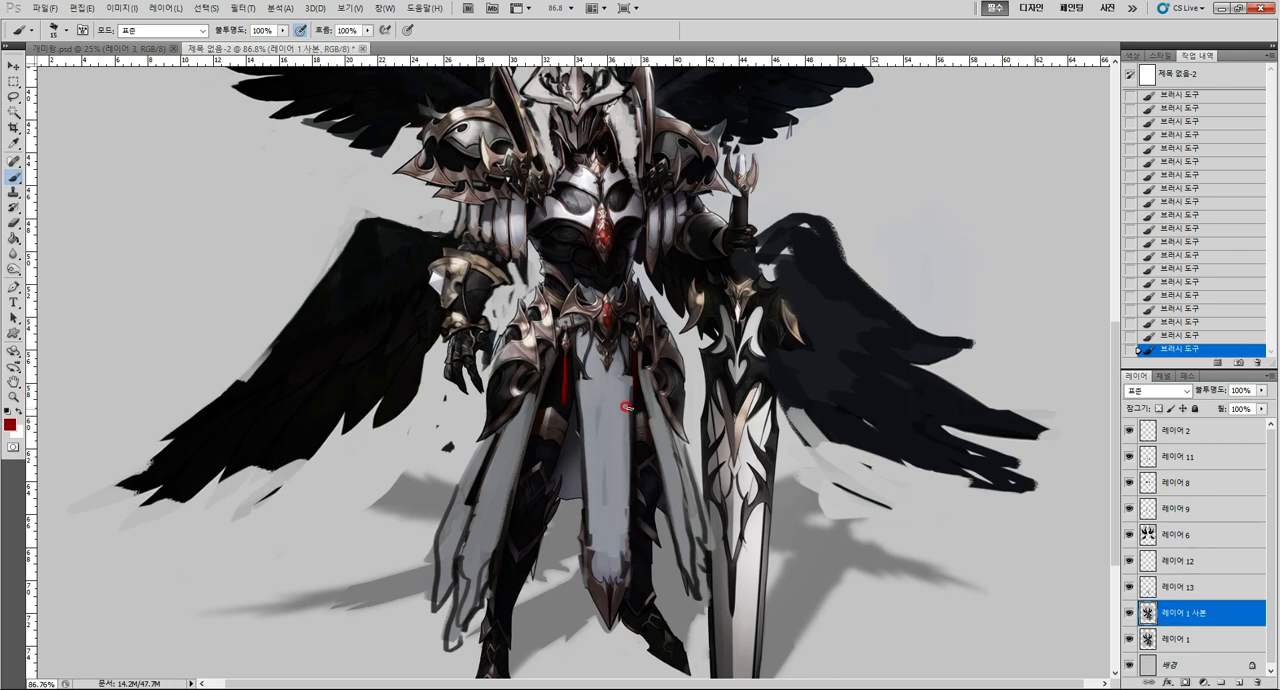
key(l)
mouse_move(564, 350)
mouse_down()
mouse_move(560, 318)
mouse_move(579, 368)
mouse_move(566, 406)
mouse_move(558, 345)
mouse_up()
key(ctrl+c)
key(ctrl+v)
key(ctrl+t)
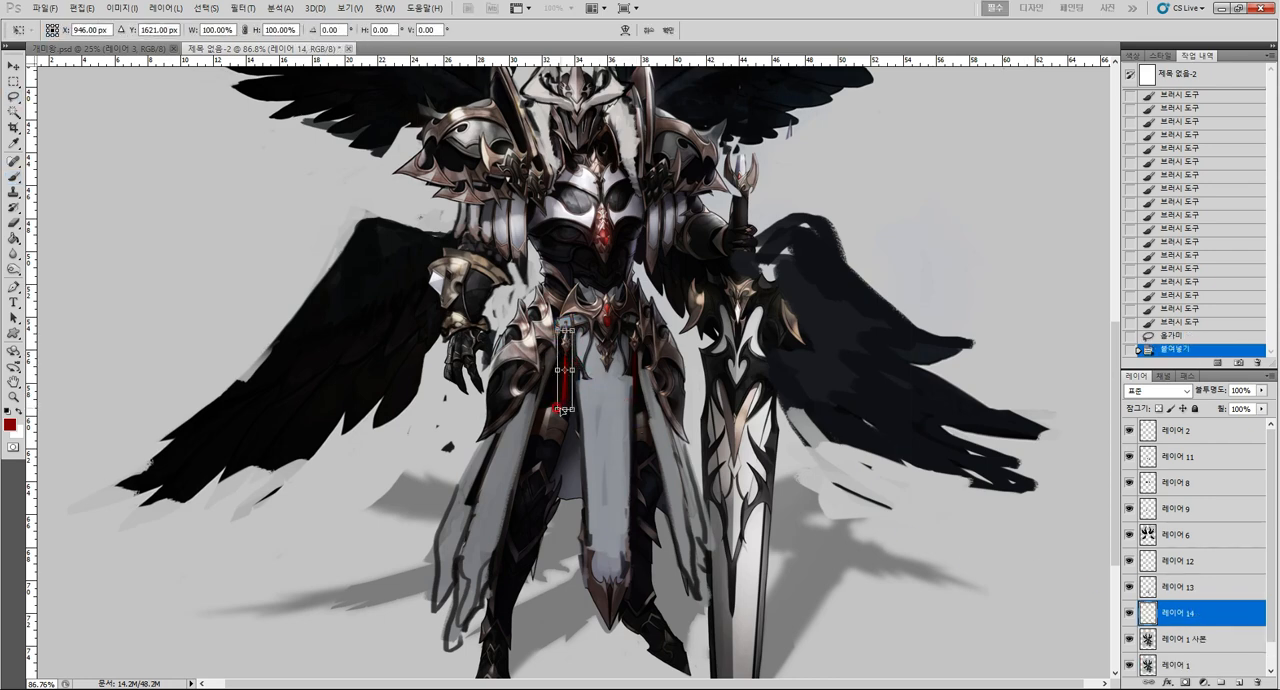
drag(557, 410, 532, 453)
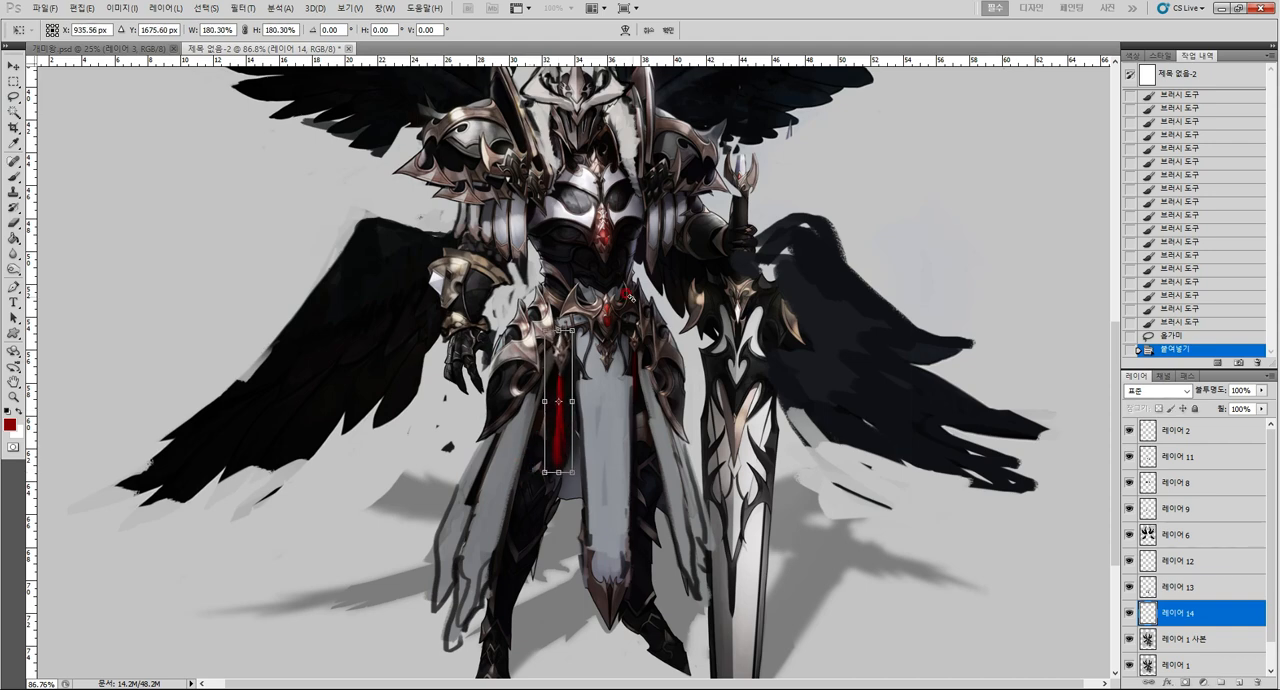
key(Return)
Place a copy of the enlarged tassel on the sword side of the front cloth, stacked above layer 레이어 13.
drag(615, 444, 611, 440)
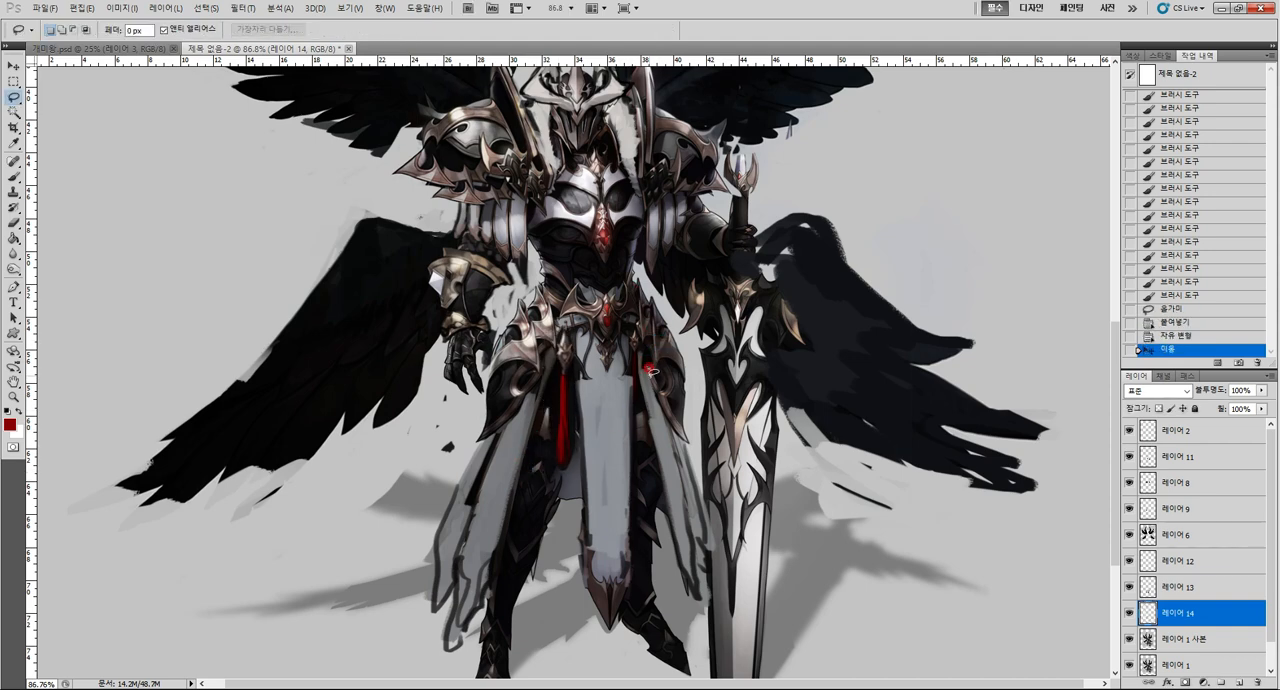
drag(590, 391, 662, 394)
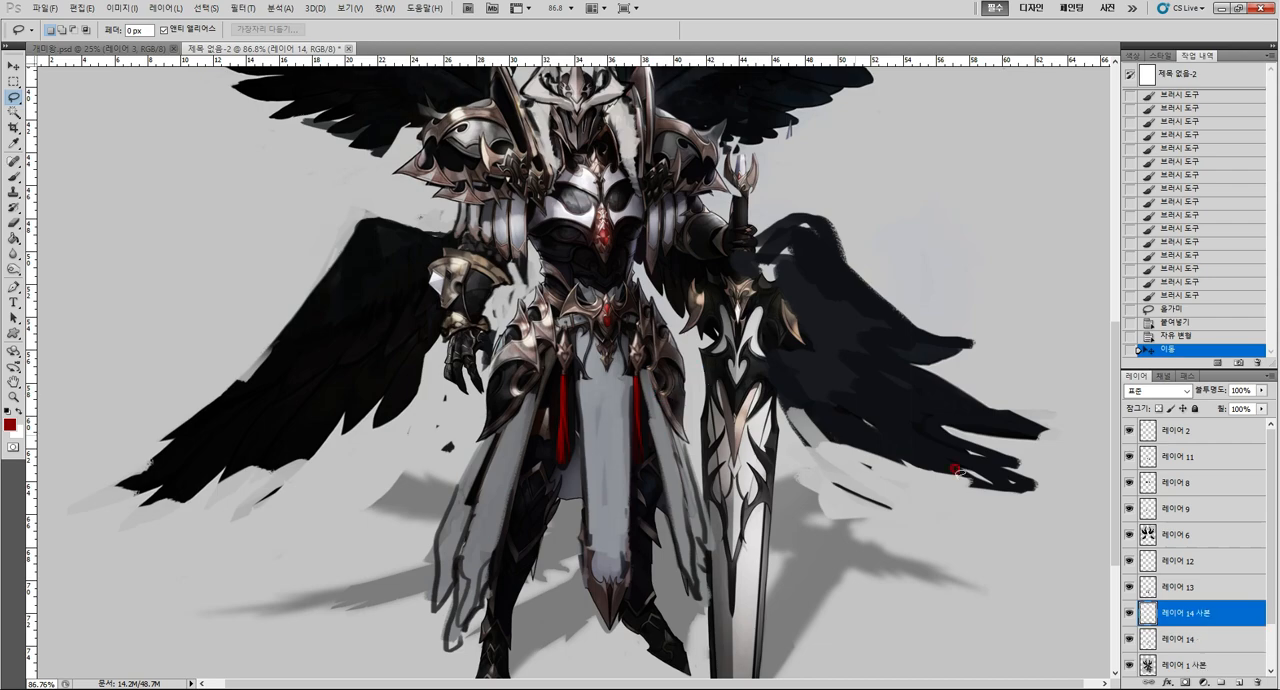
drag(1180, 612, 1180, 576)
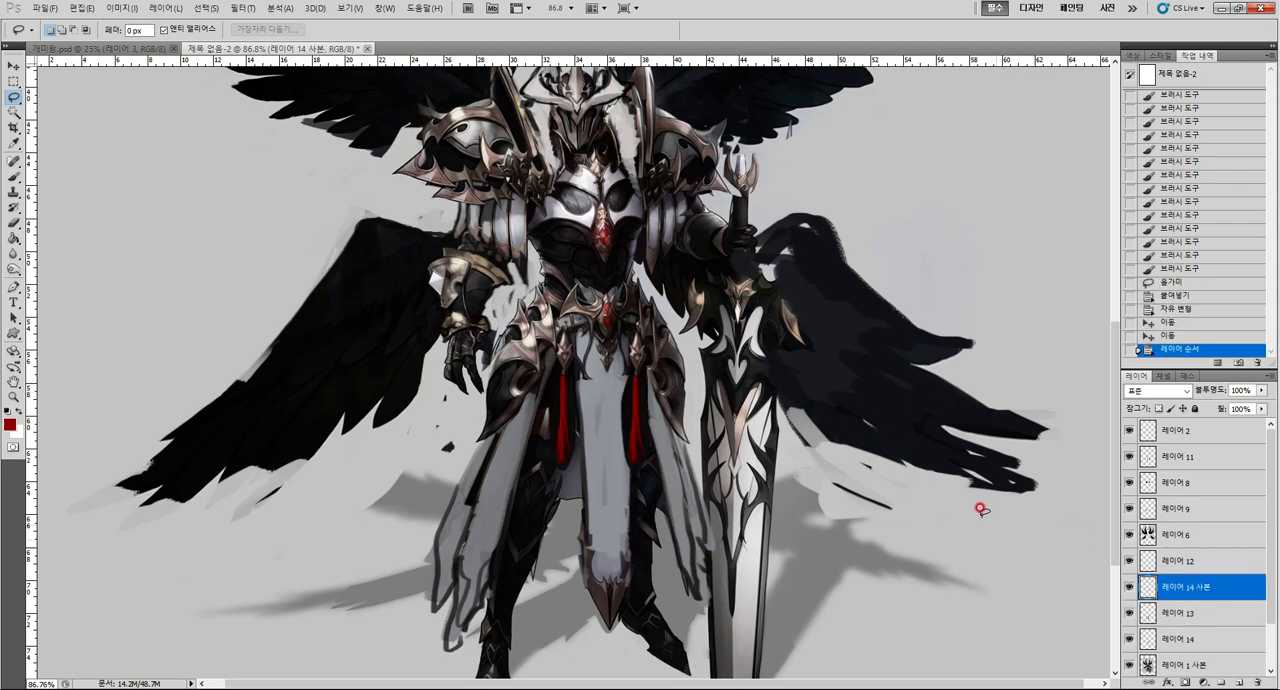
key(ctrl+t)
key(Return)
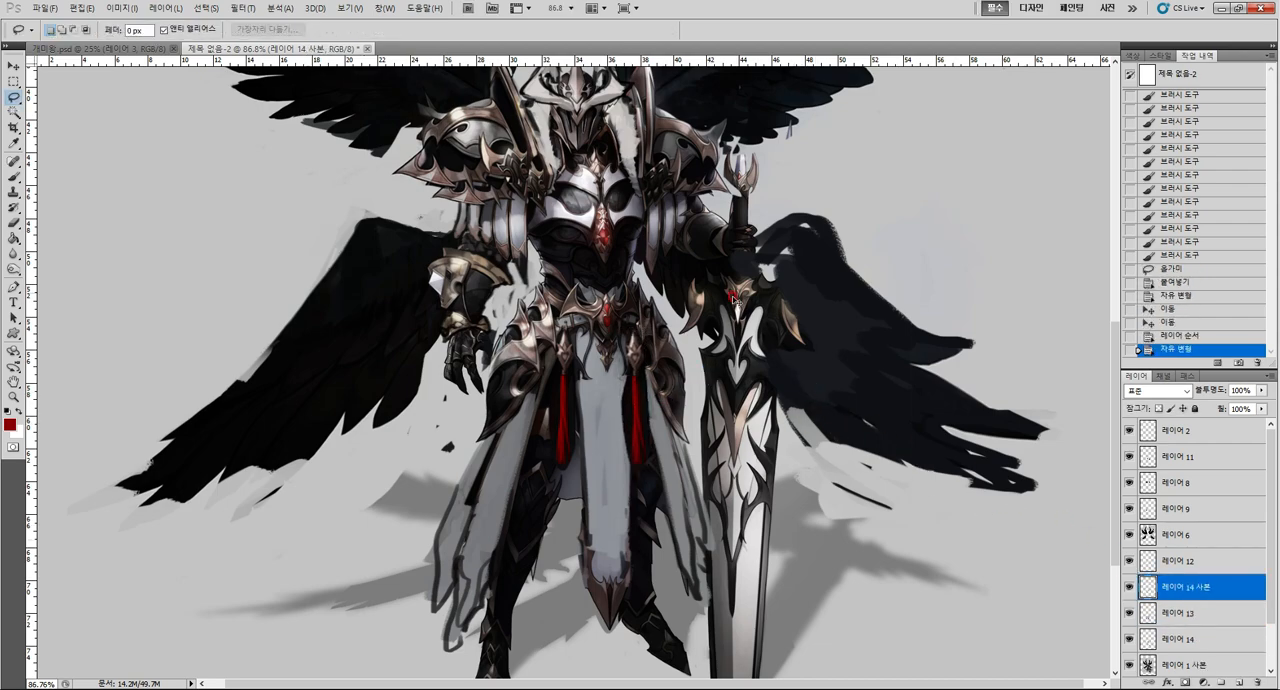
drag(710, 348, 716, 344)
key(e)
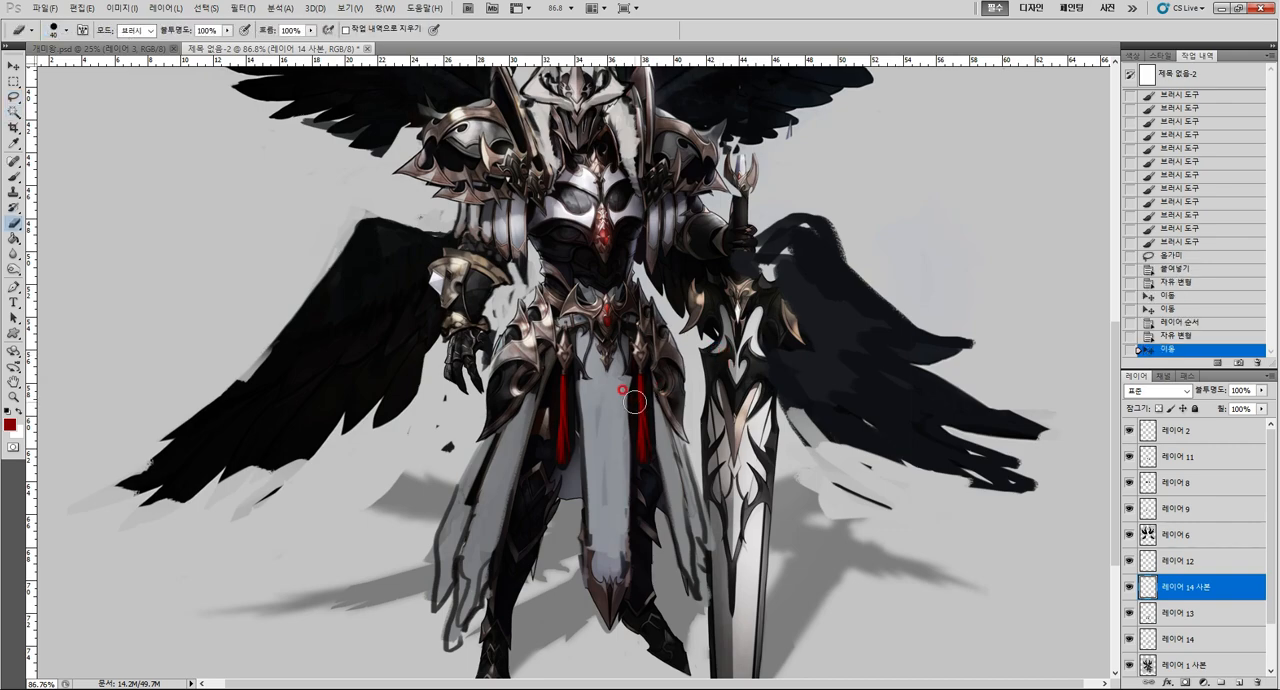
Select the leftover area at the top of the copied tassel with the Magic Wand, delete it and deselect.
key(w)
click(634, 371)
key(Delete)
key(ctrl+d)
key(alt+space)
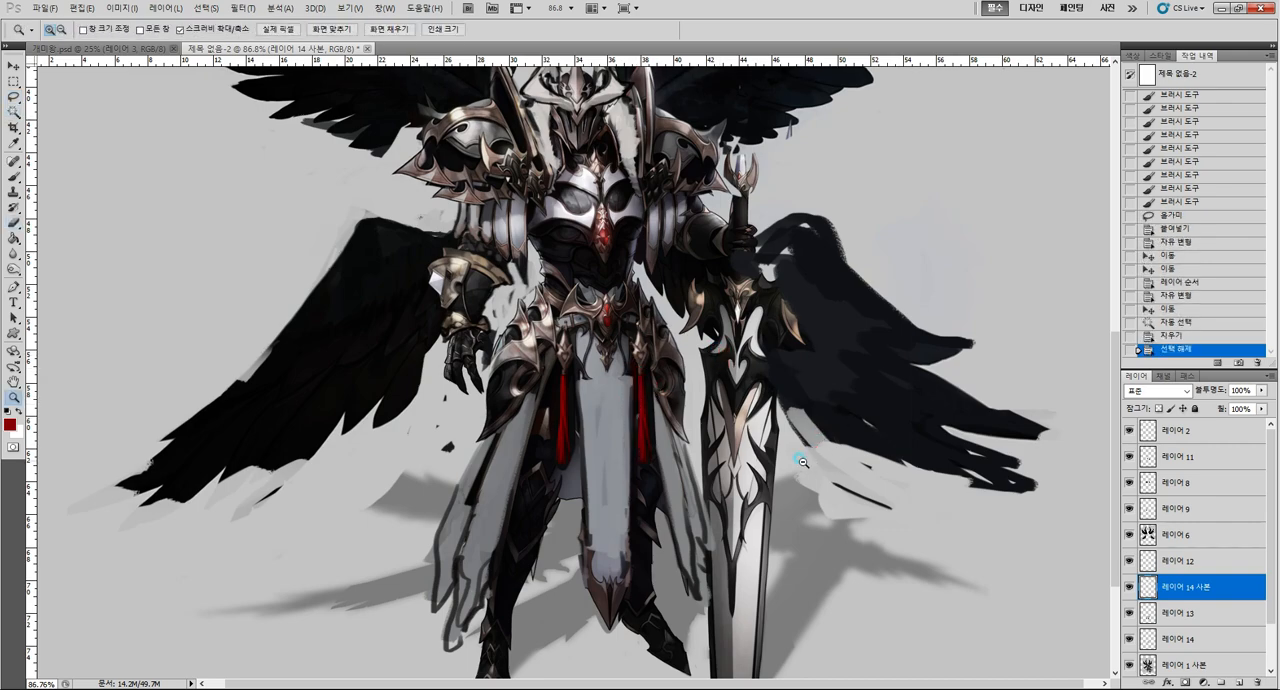
alt+click(802, 462)
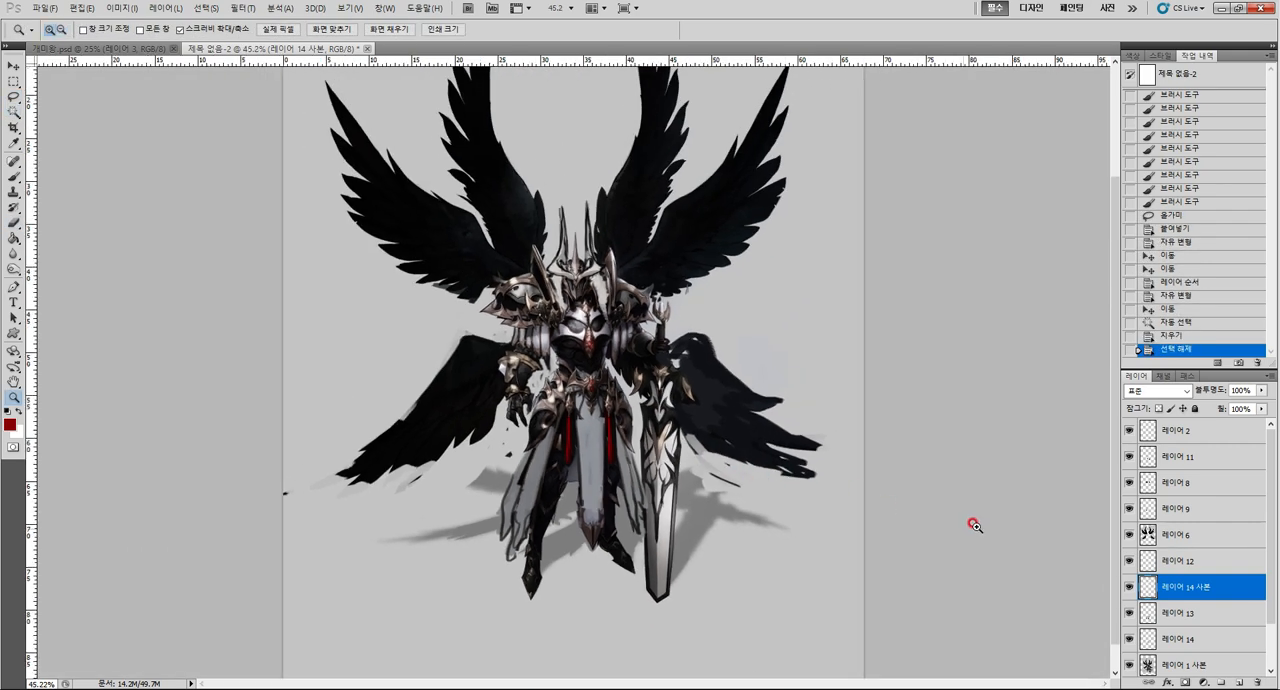
Compare the figure with the copied tassel and skirt extension layers hidden and shown.
click(1128, 585)
click(1128, 604)
click(1124, 578)
click(1122, 559)
click(1128, 587)
click(1127, 586)
click(1128, 607)
click(1121, 610)
Erase the lowest ends of the side skirt panels on layer 레이어 13 to shorten them.
mouse_move(660, 486)
mouse_down()
mouse_move(616, 479)
mouse_move(648, 499)
mouse_up()
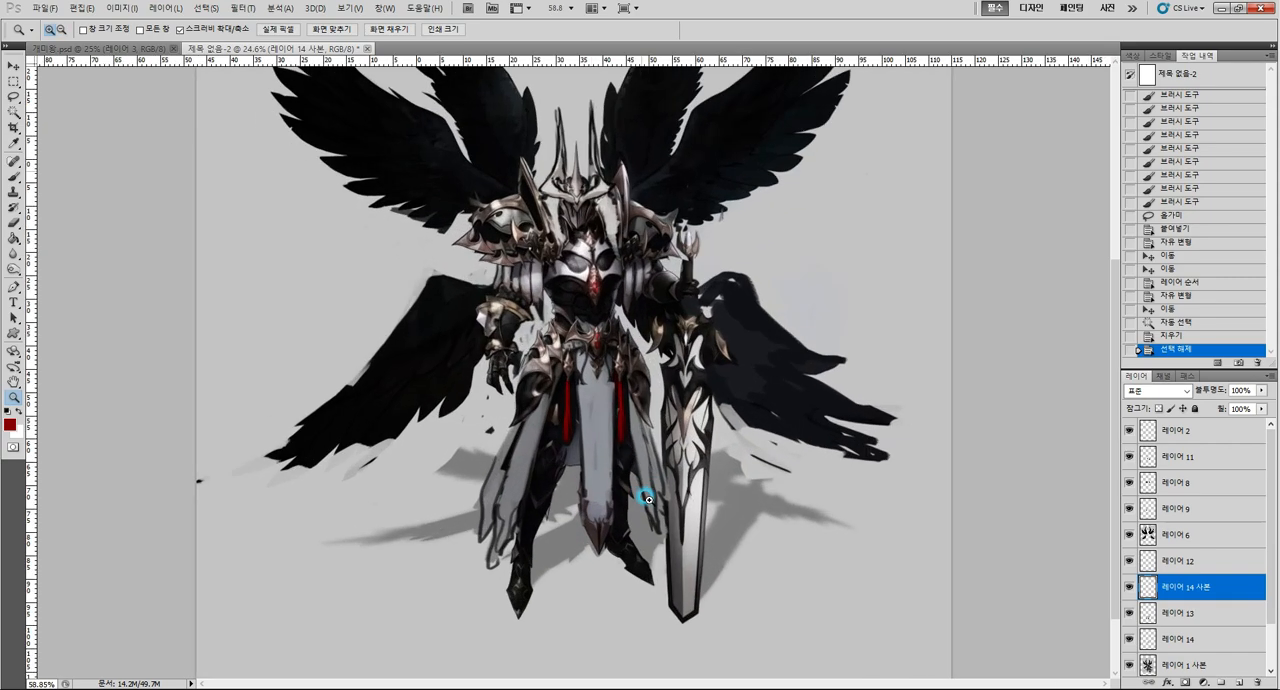
click(1160, 612)
key(b)
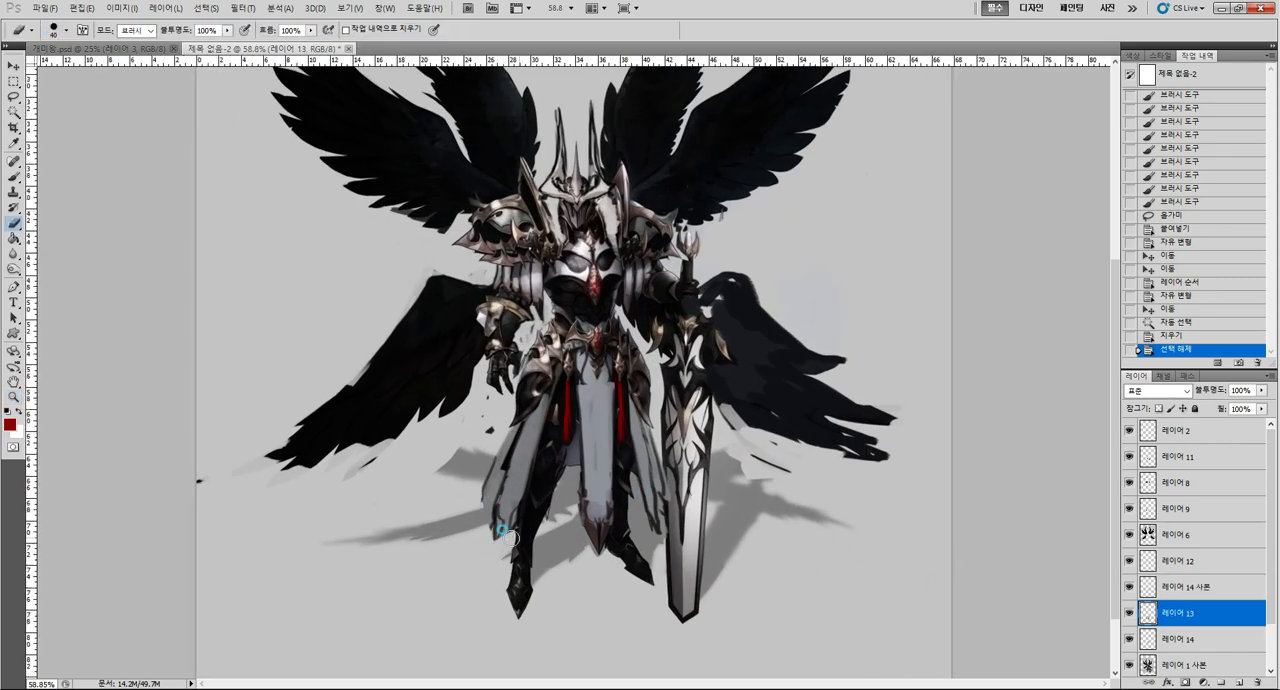
click(643, 518)
click(538, 504)
Brush dark outlines along the shortened ends of the side skirt panels.
key(b)
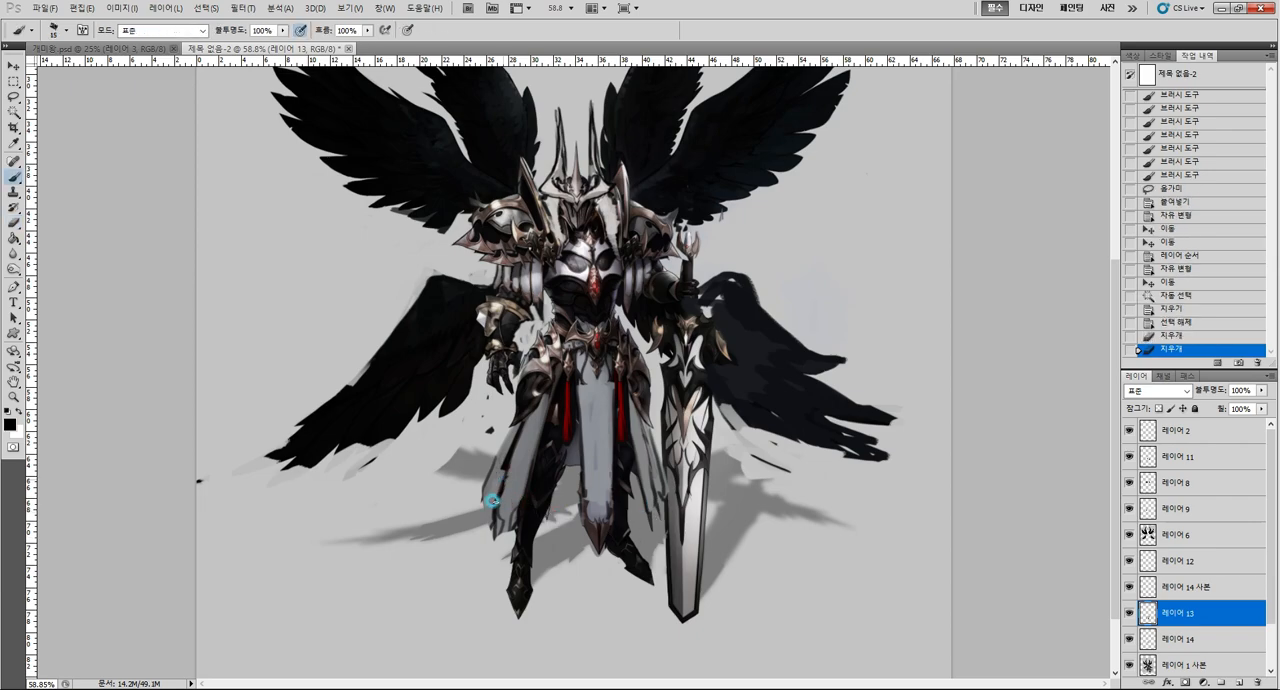
mouse_move(492, 501)
mouse_down()
mouse_move(504, 518)
mouse_move(486, 517)
mouse_up()
mouse_move(645, 495)
mouse_down()
mouse_move(654, 518)
mouse_move(661, 472)
mouse_up()
key(ctrl+space)
drag(748, 520, 711, 537)
Paint the side skirt panels broader in sampled grey, from the hip armour down over the thighs.
drag(597, 483, 662, 480)
key(alt)
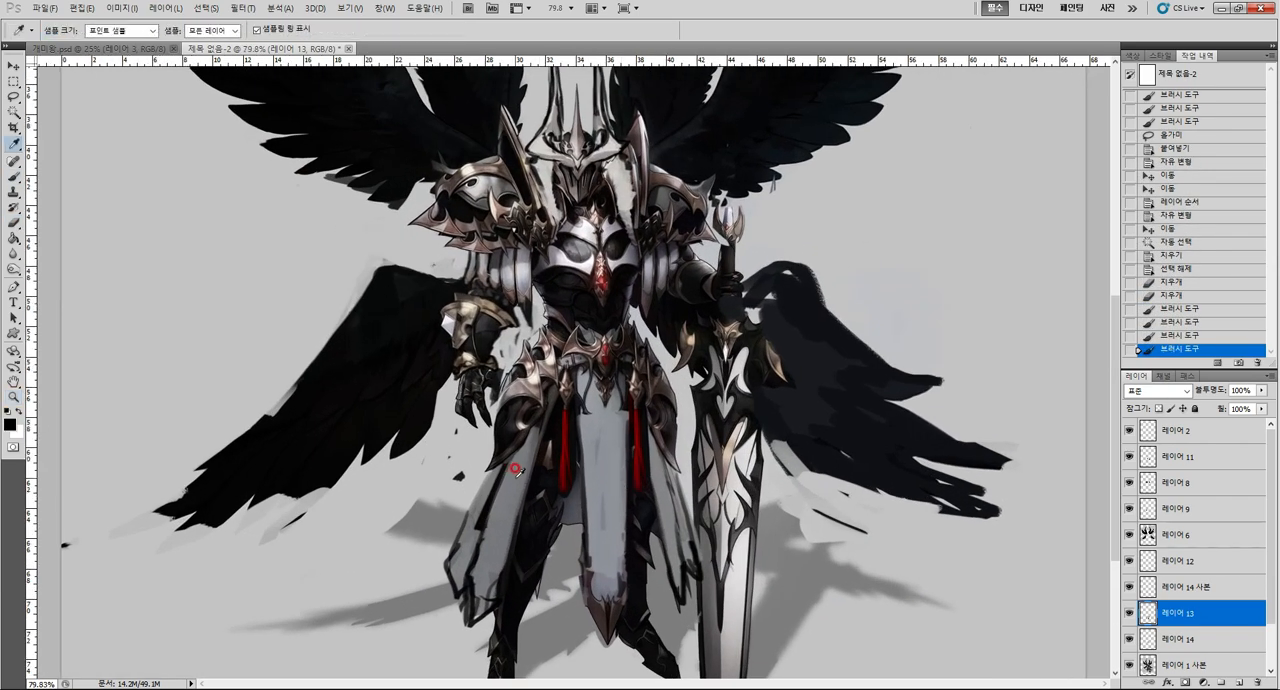
alt+click(517, 470)
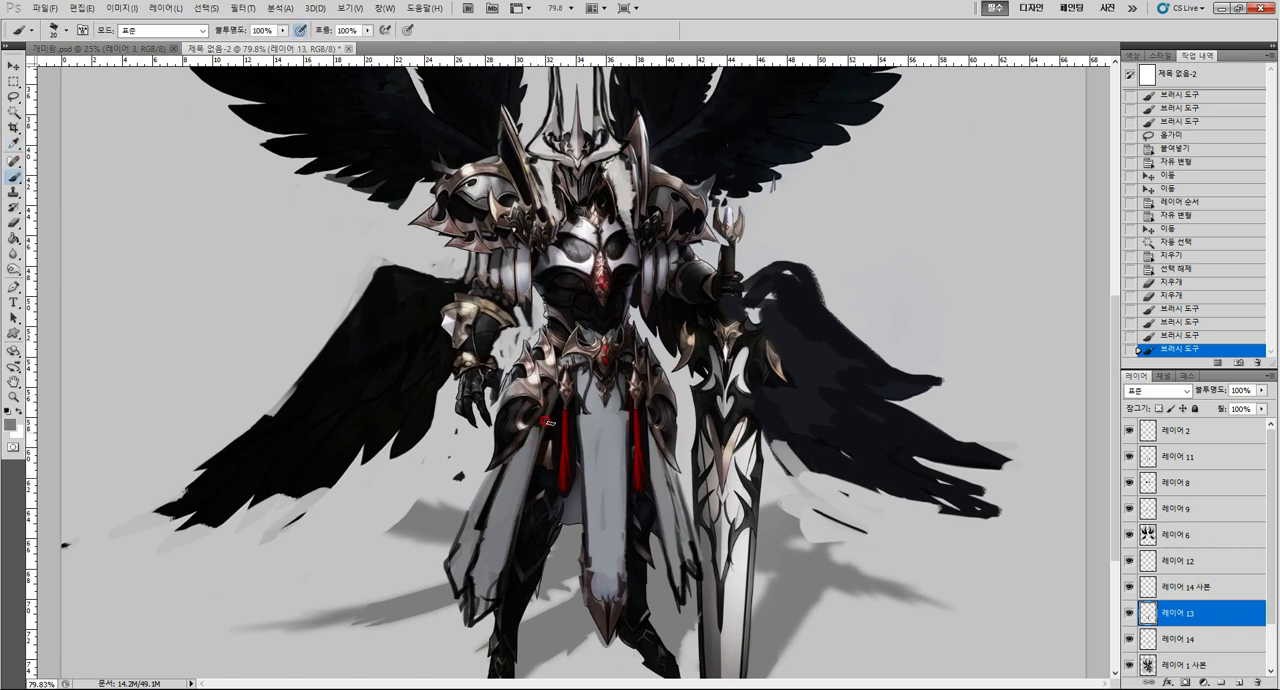
mouse_move(552, 394)
mouse_down()
mouse_move(525, 536)
mouse_move(546, 410)
mouse_move(499, 560)
mouse_up()
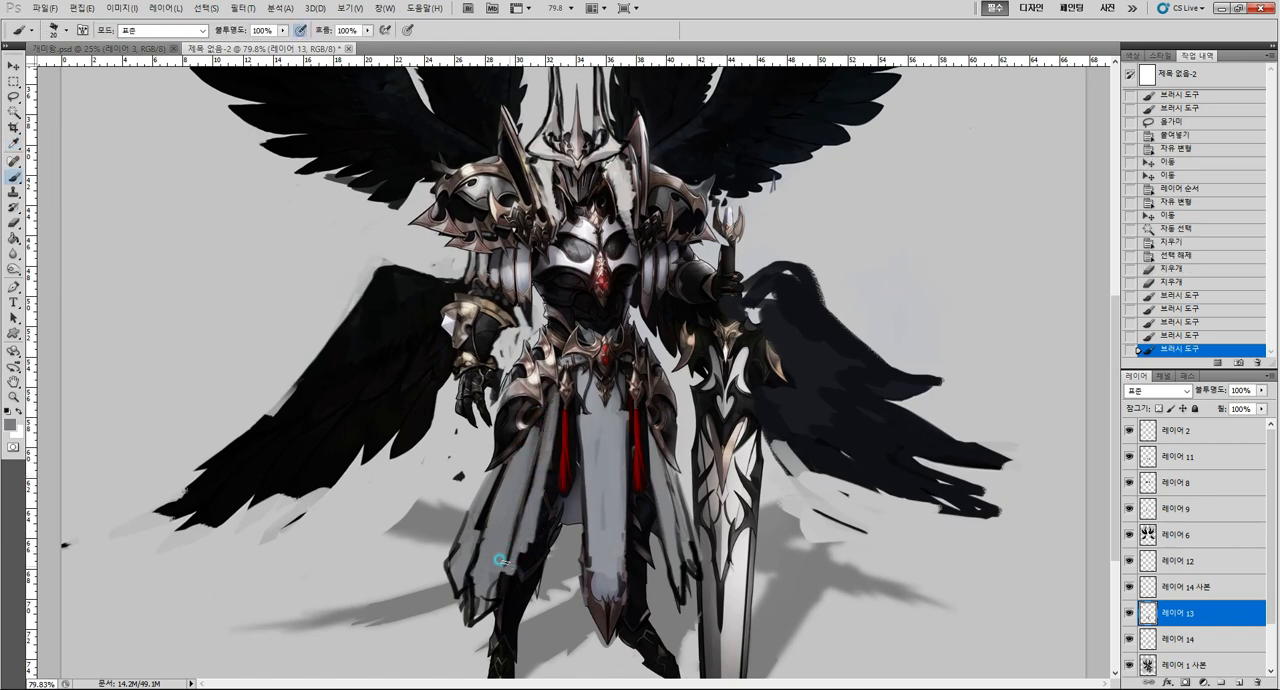
mouse_move(652, 432)
mouse_down()
mouse_move(660, 528)
mouse_move(646, 500)
mouse_move(650, 489)
mouse_move(676, 552)
mouse_up()
Merge all layers from 레이어 14 up to 레이어 2 into one layer.
key(z)
drag(806, 562, 743, 575)
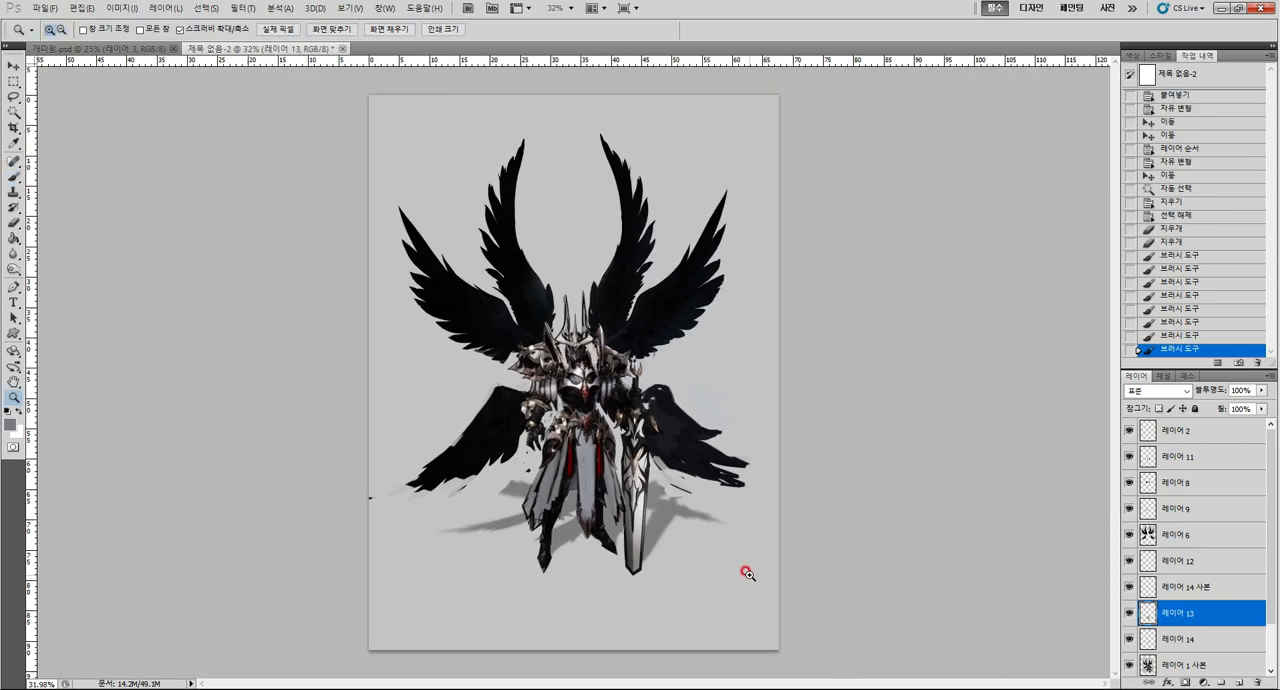
shift+click(1208, 636)
shift+click(1190, 436)
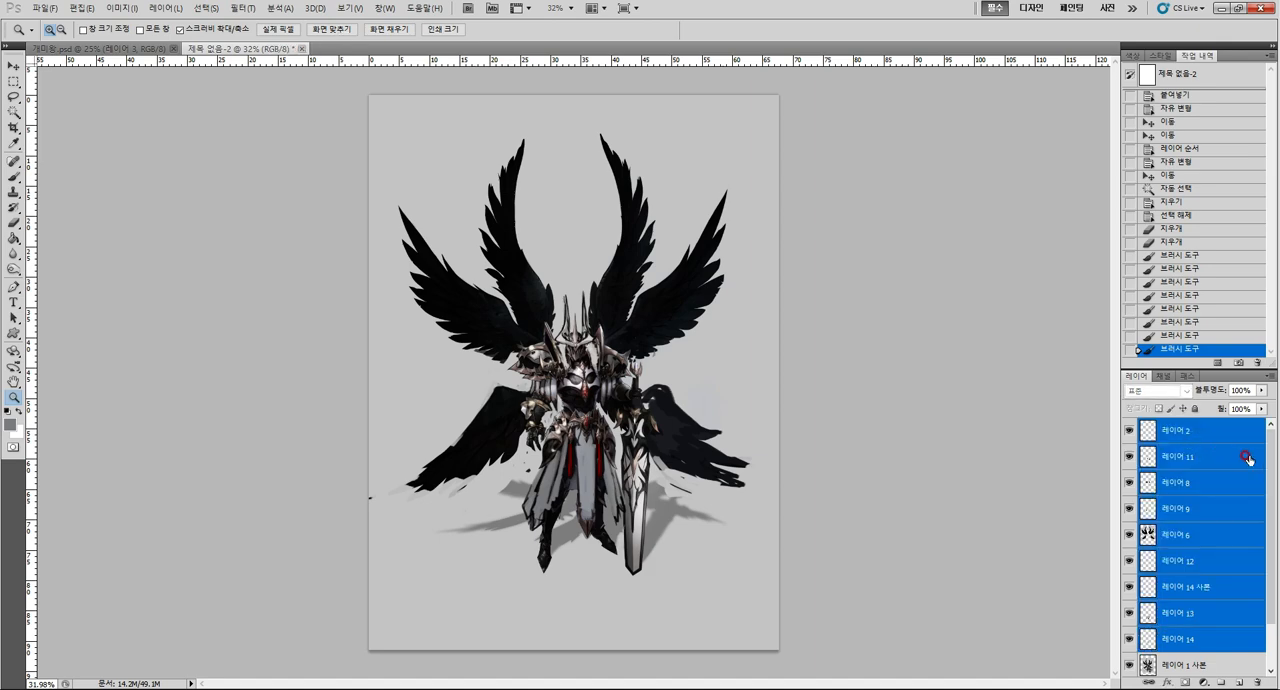
key(ctrl+e)
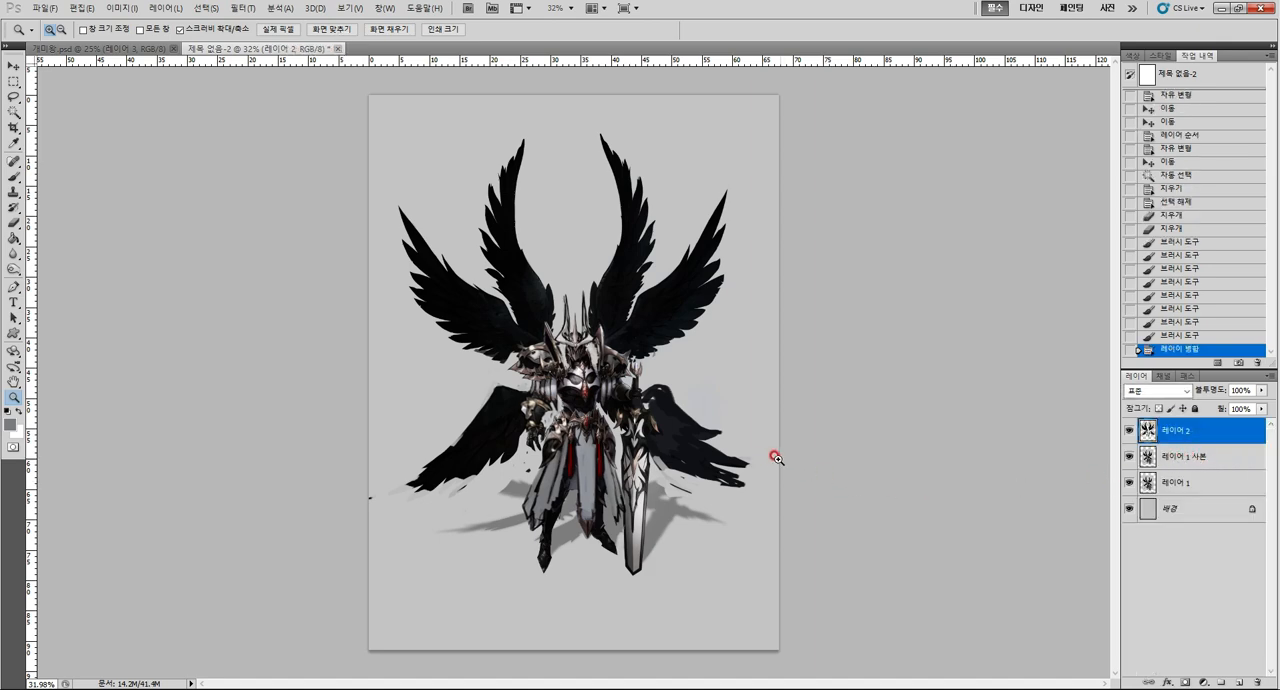
Erase the ragged lower ends of the side skirt panels on the merged layer.
mouse_move(757, 456)
mouse_down()
mouse_move(742, 452)
mouse_move(763, 460)
mouse_up()
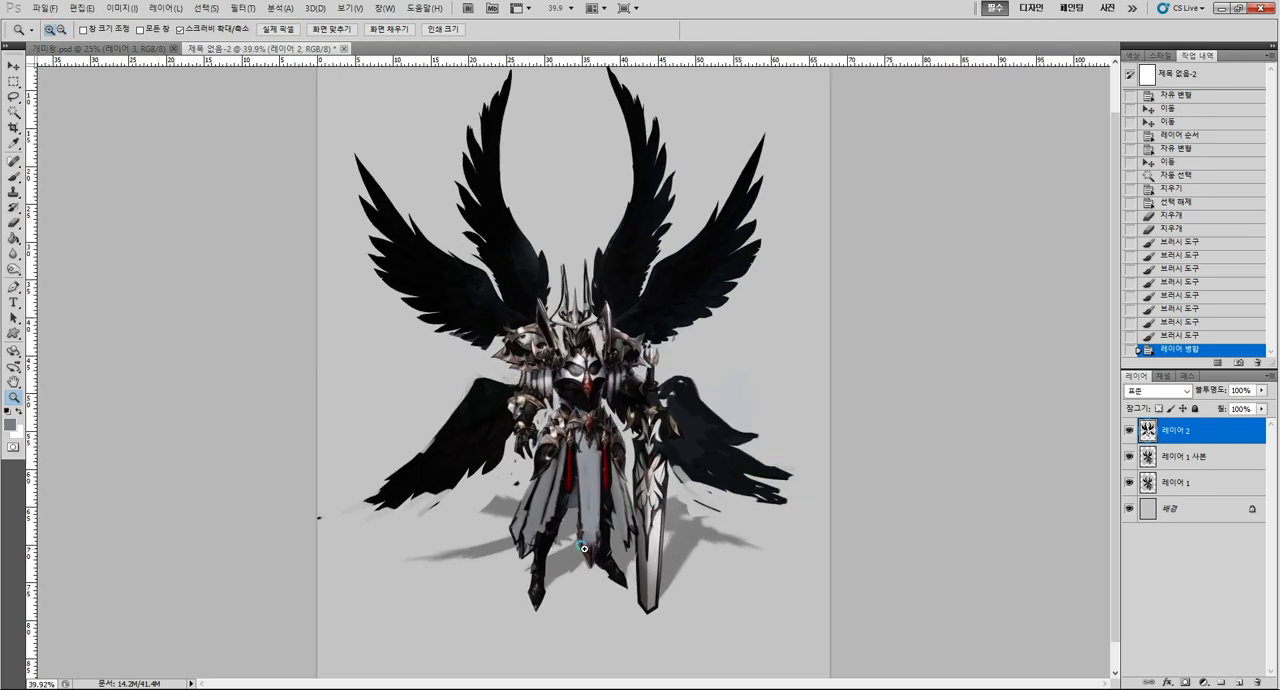
drag(583, 548, 605, 548)
key(b)
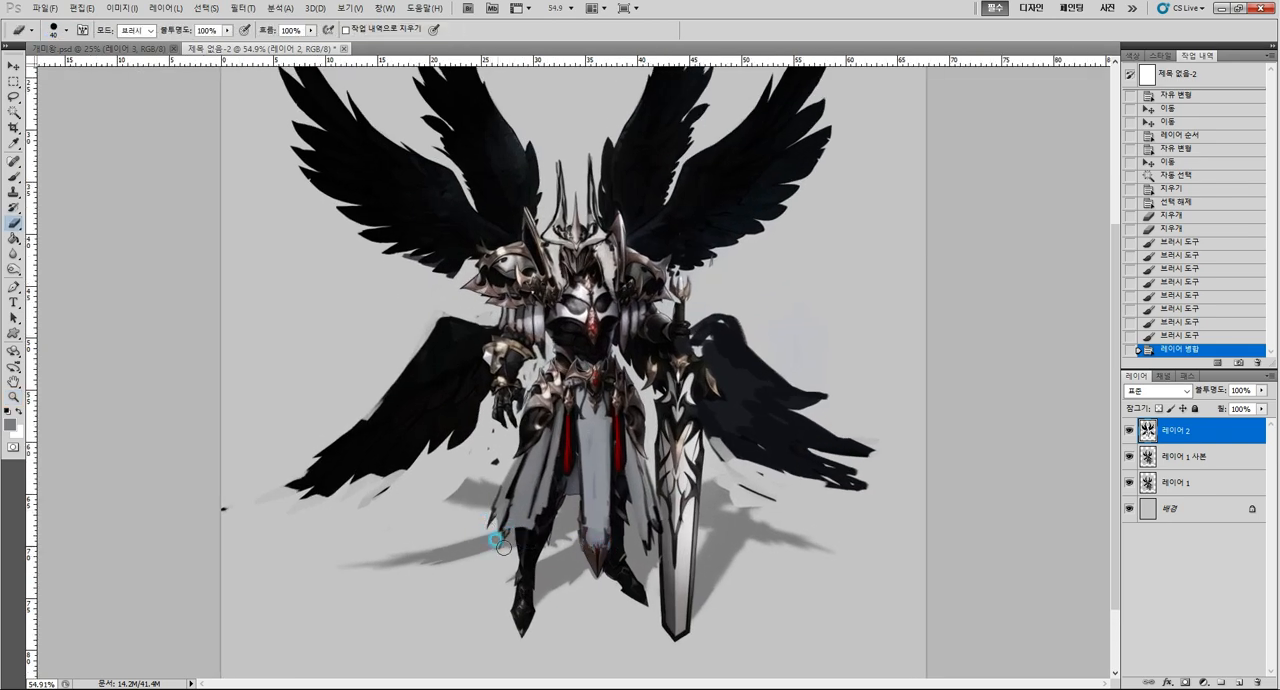
drag(522, 530, 546, 514)
mouse_move(625, 542)
mouse_down()
mouse_move(611, 539)
mouse_move(653, 530)
mouse_move(638, 516)
mouse_move(617, 560)
mouse_move(599, 533)
mouse_up()
Shift the front cloth's metal tip upward with a Lasso selection and erase along the sword-side skirt panel's edge.
key(l)
click(632, 494)
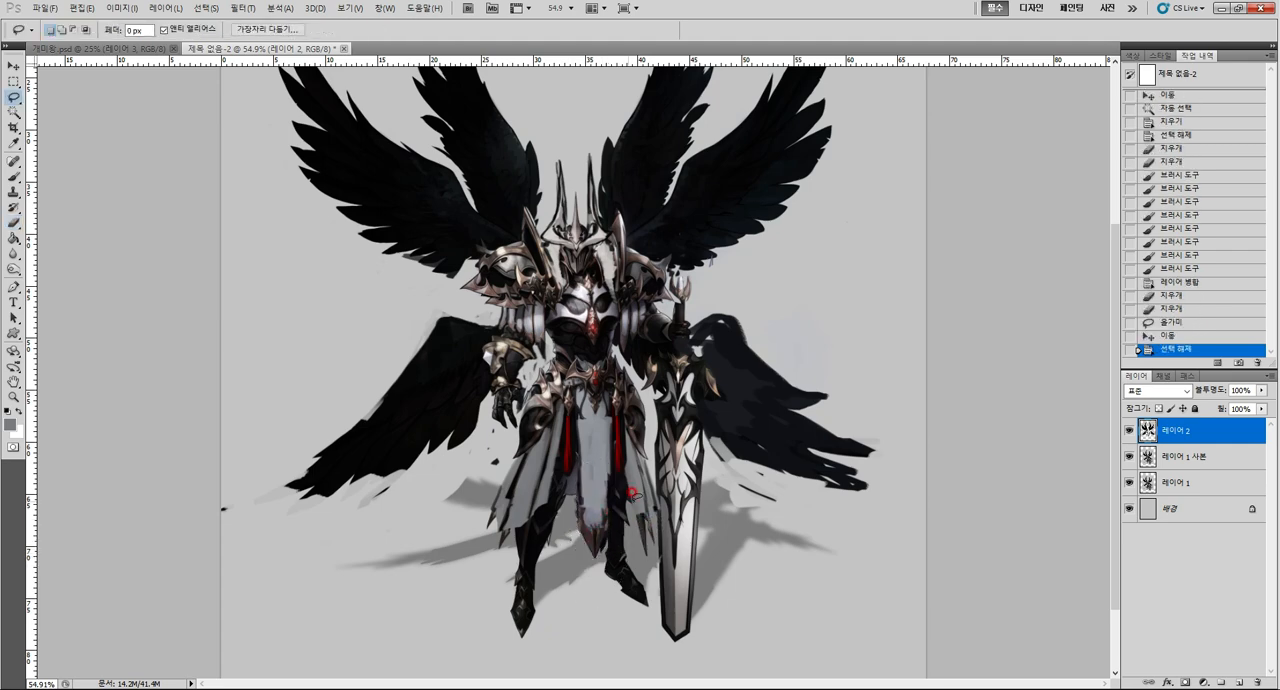
key(e)
drag(651, 480, 656, 524)
alt+click(668, 560)
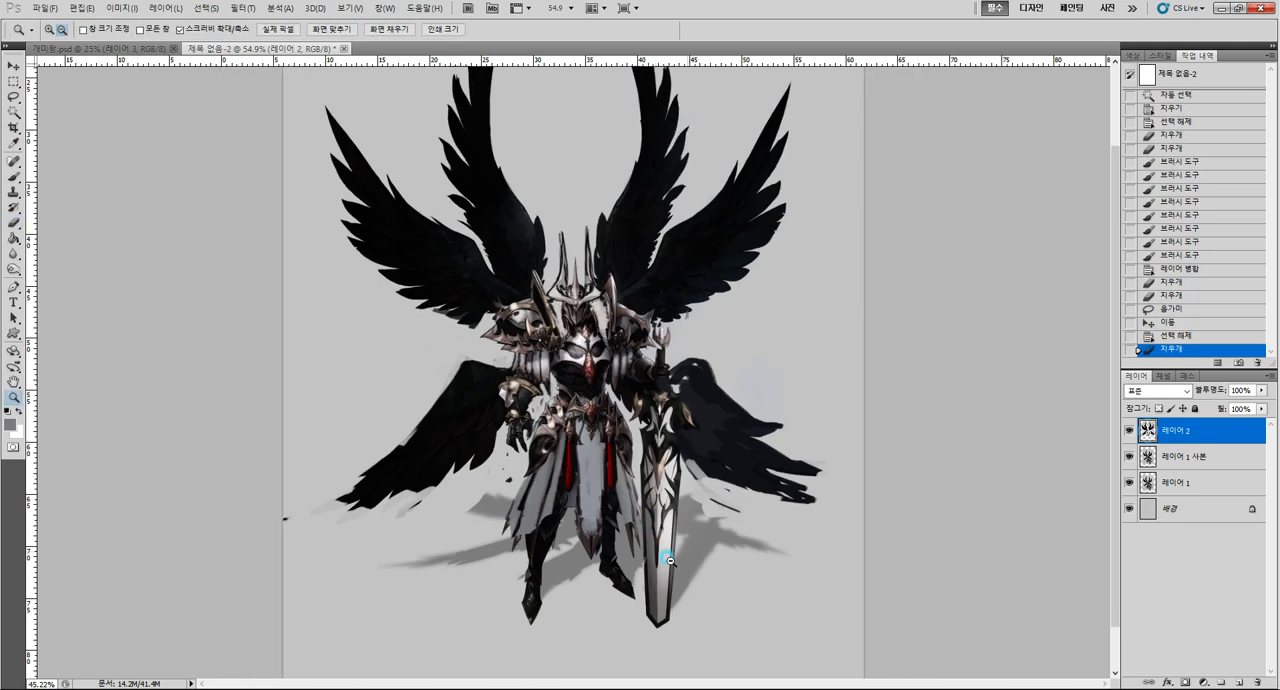
alt+click(668, 560)
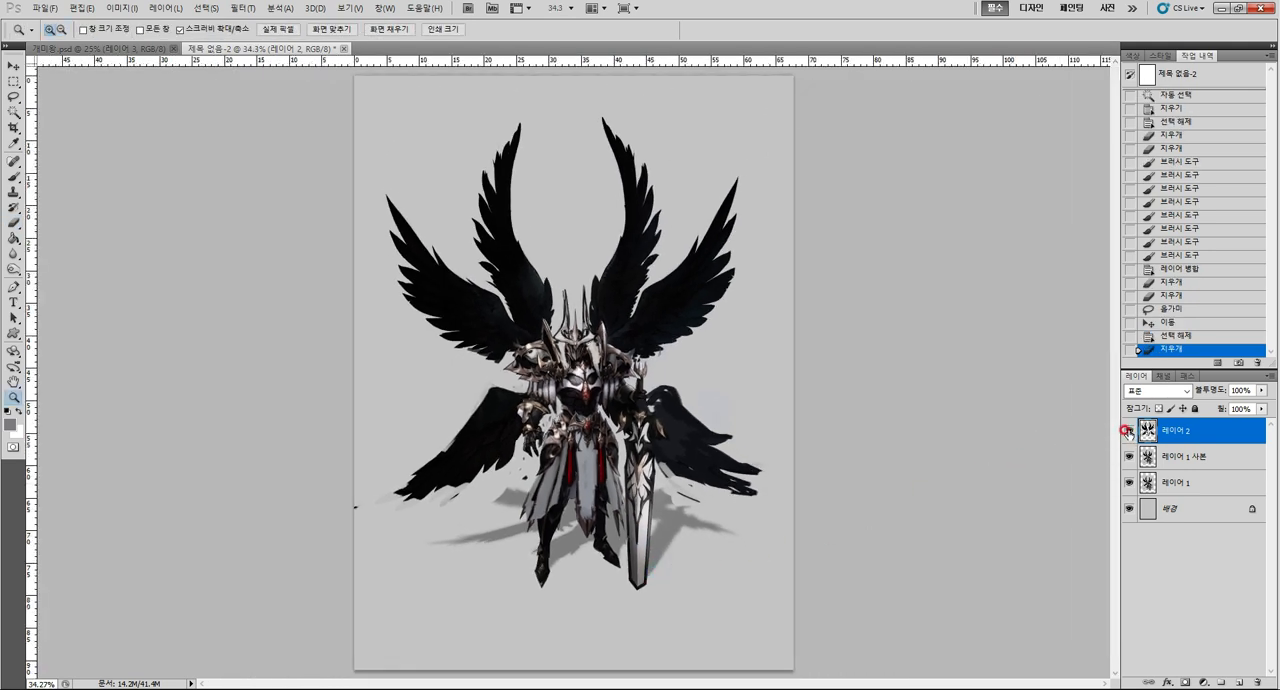
Compare the exaggerated knight with the original by hiding and showing layer 레이어 2.
click(666, 310)
drag(705, 365, 690, 366)
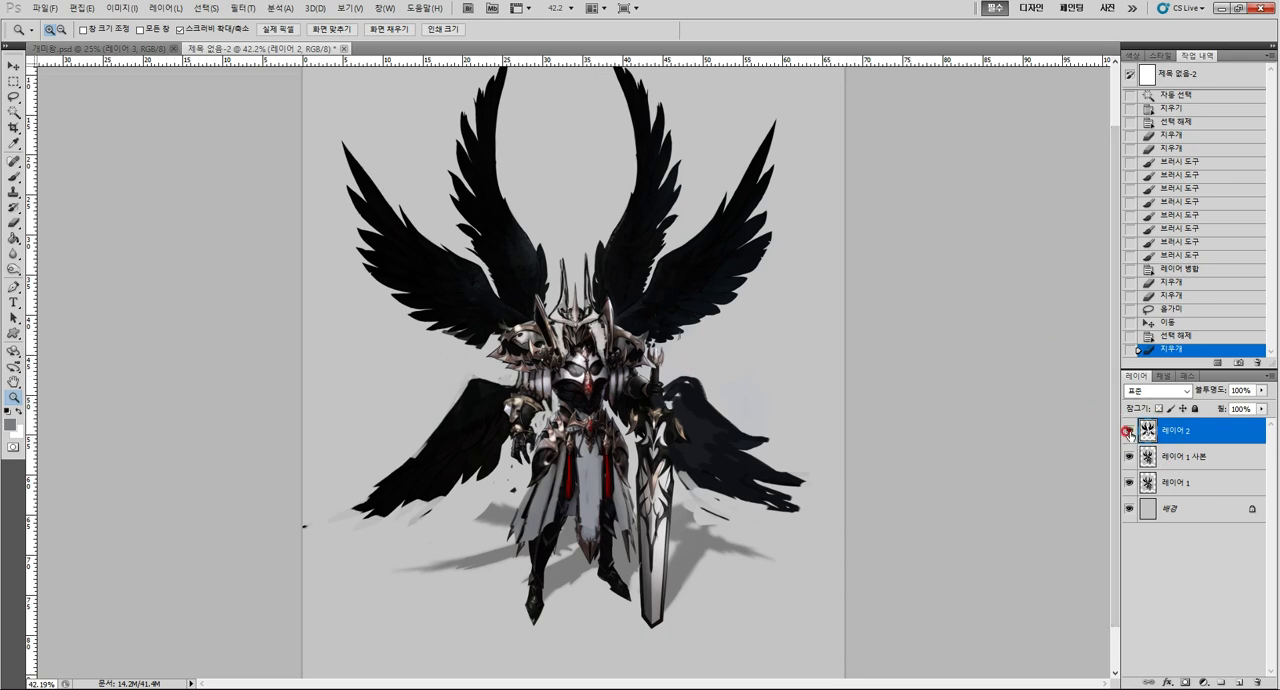
click(1128, 430)
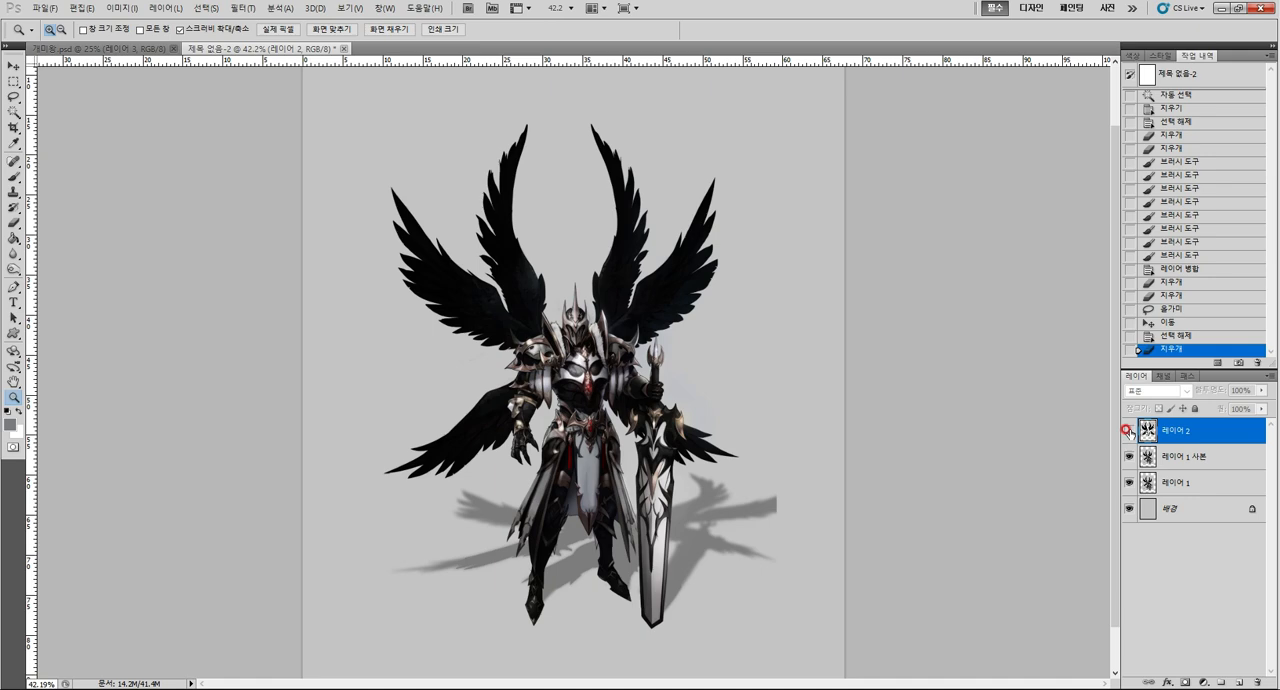
click(1128, 430)
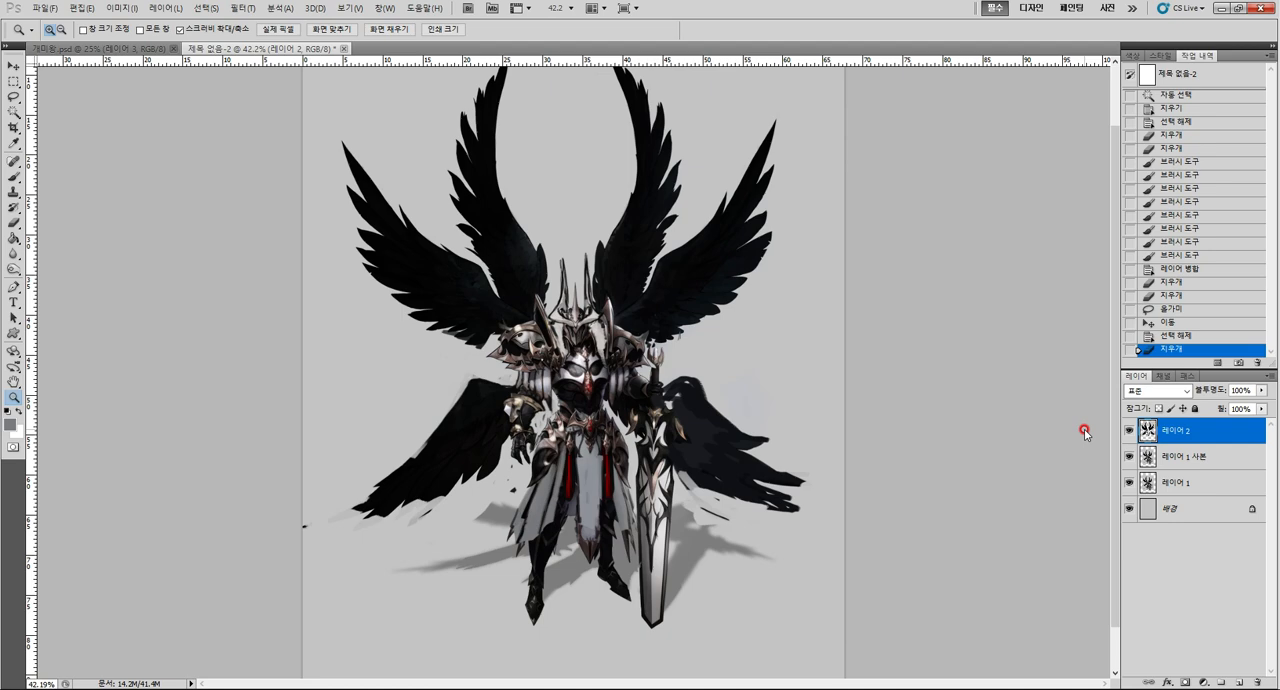
click(1128, 430)
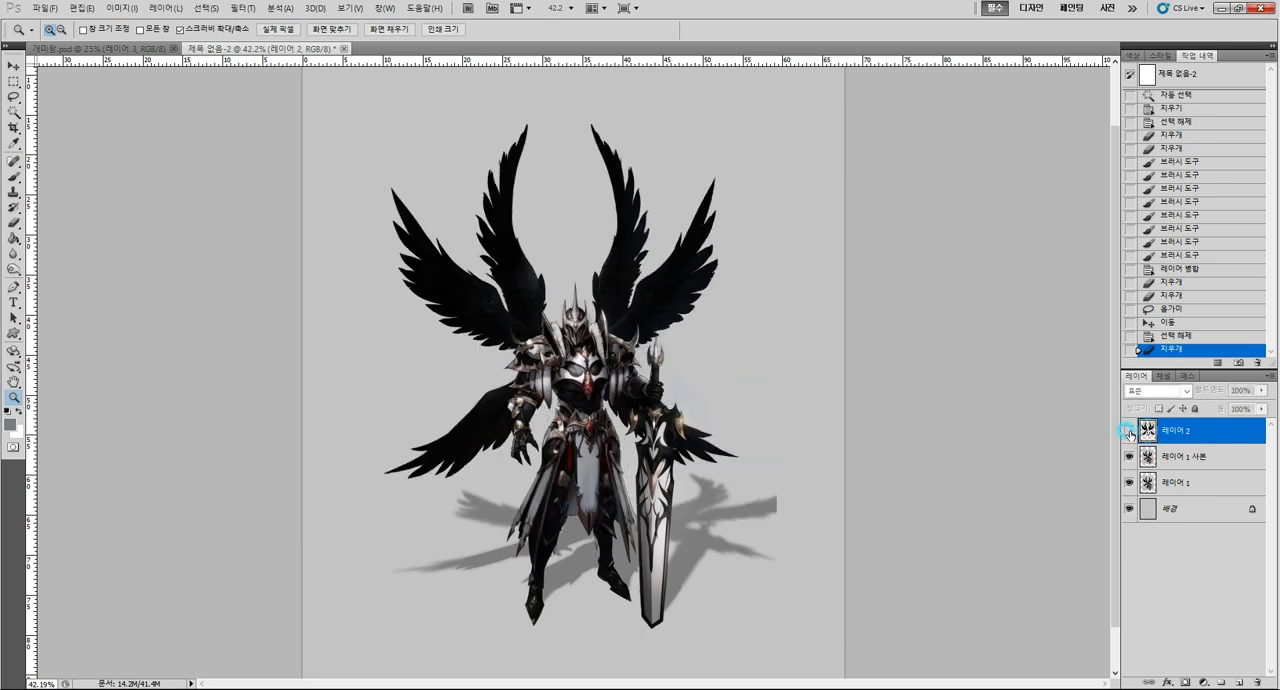
click(1128, 430)
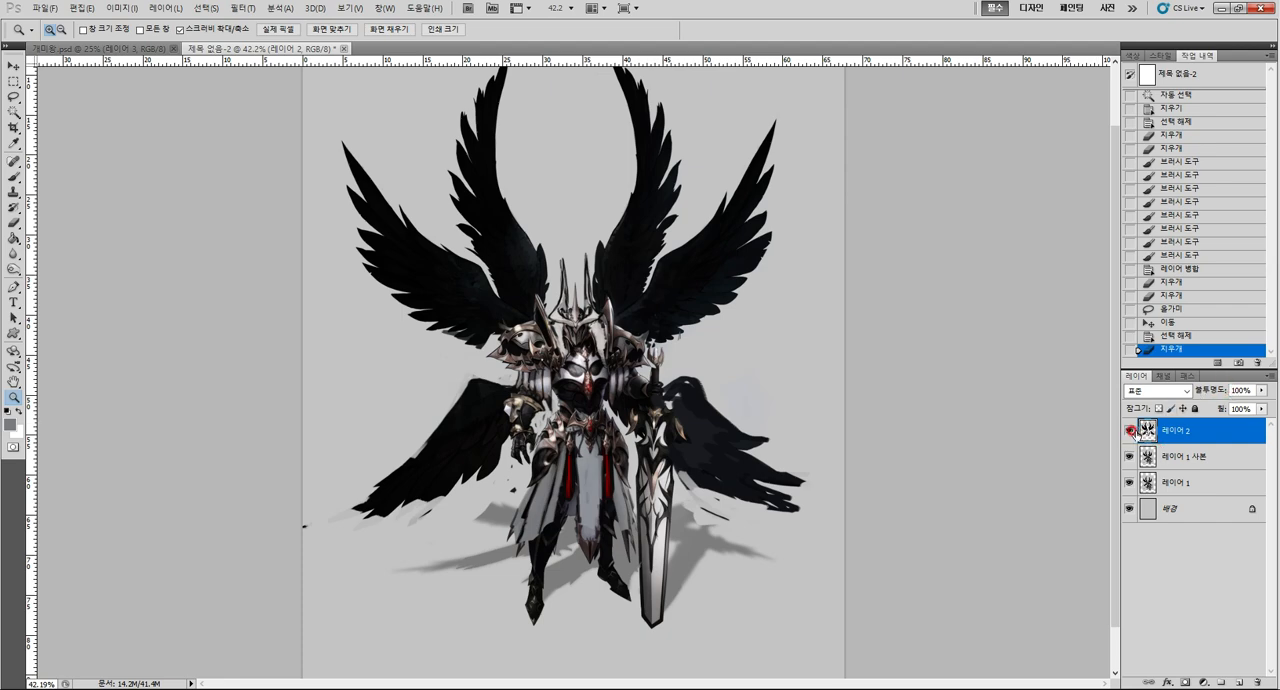
click(1130, 432)
click(1130, 432)
Merge layer 레이어 2 down into 레이어 1 사본 and duplicate the result together with layer 레이어 1.
key(ctrl+e)
shift+click(1178, 457)
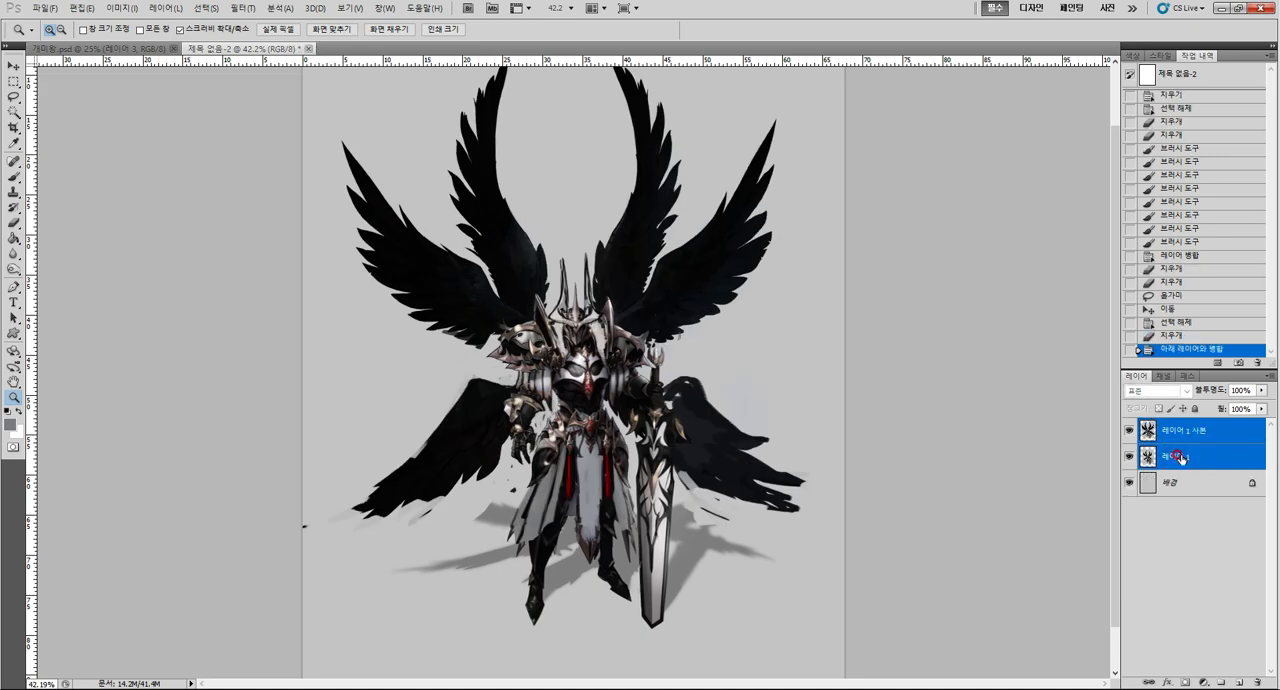
drag(1180, 458, 1238, 682)
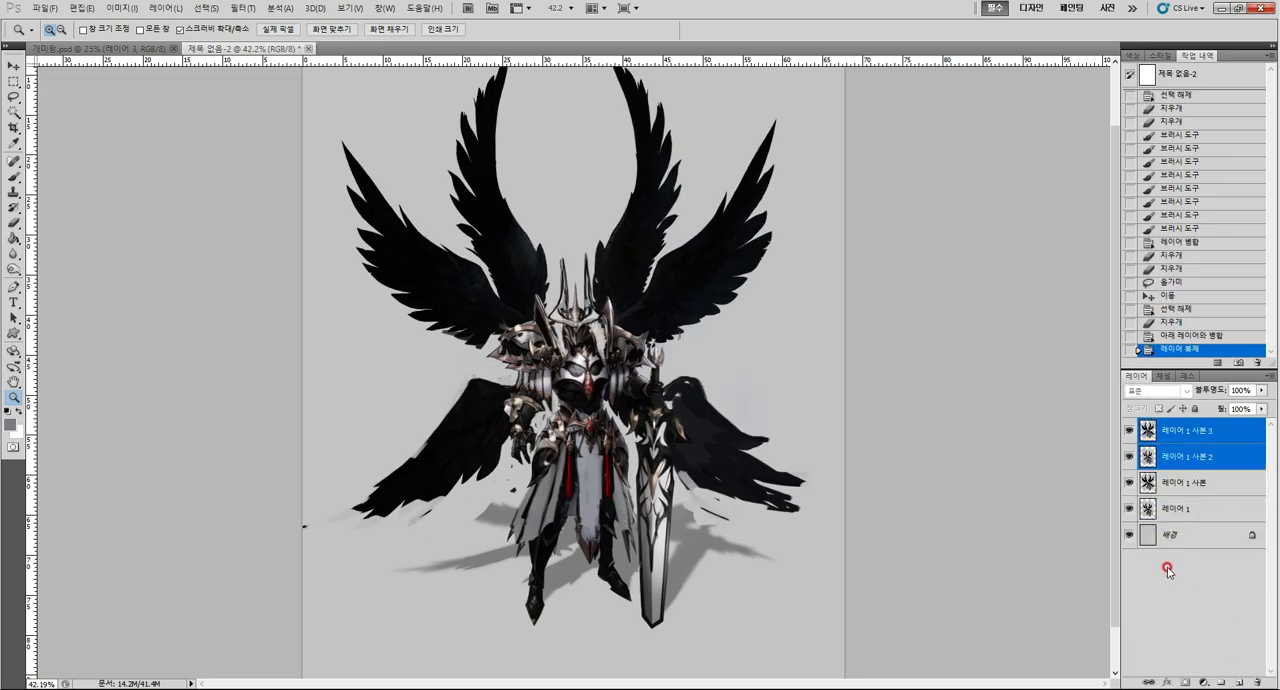
Hide the layers 레이어 1 사본 and 레이어 1 and scale their duplicates down into the canvas's upper-left quarter.
alt+click(937, 486)
click(1129, 508)
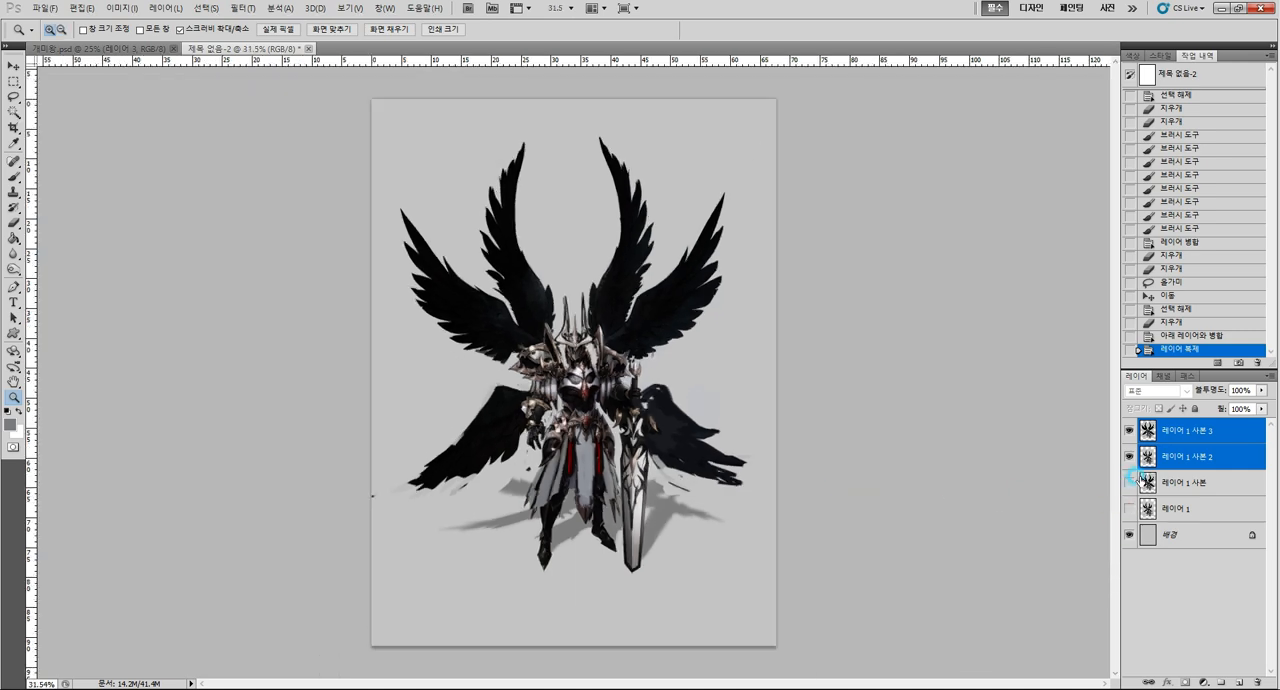
key(ctrl+t)
drag(804, 582, 578, 373)
key(Return)
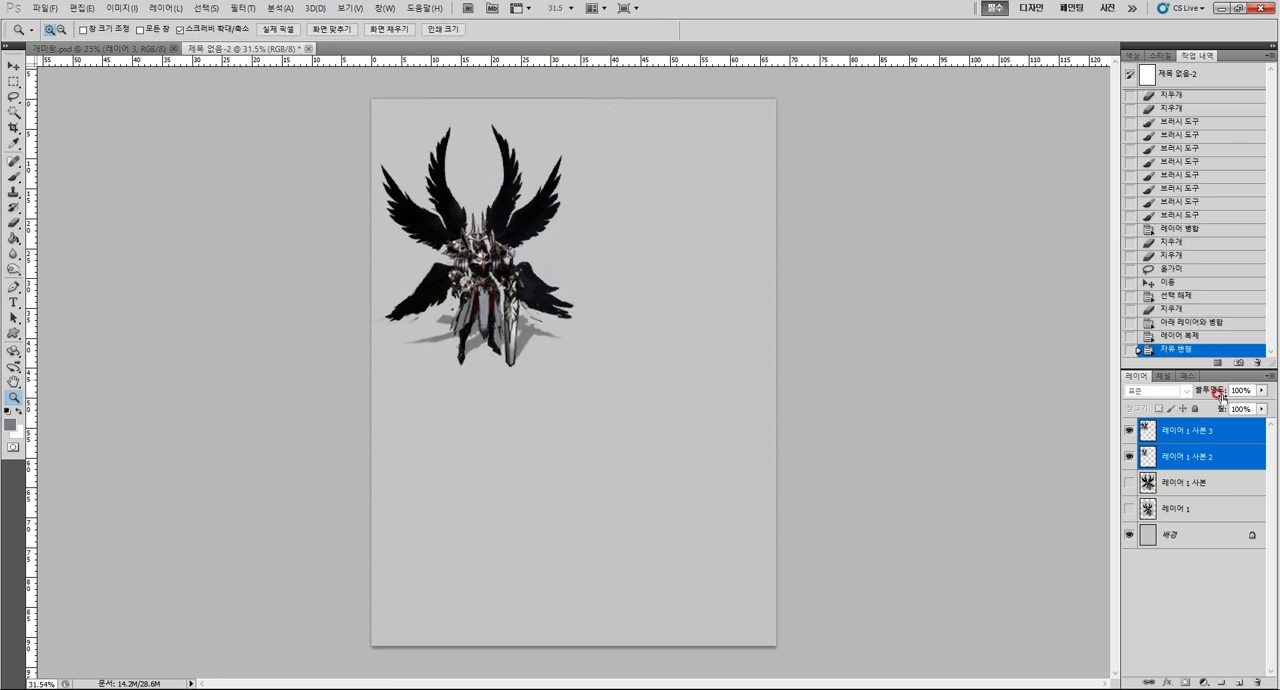
Move layer 레이어 1 사본 3, the reduced exaggerated knight, to the right so it stands beside the original.
click(1210, 430)
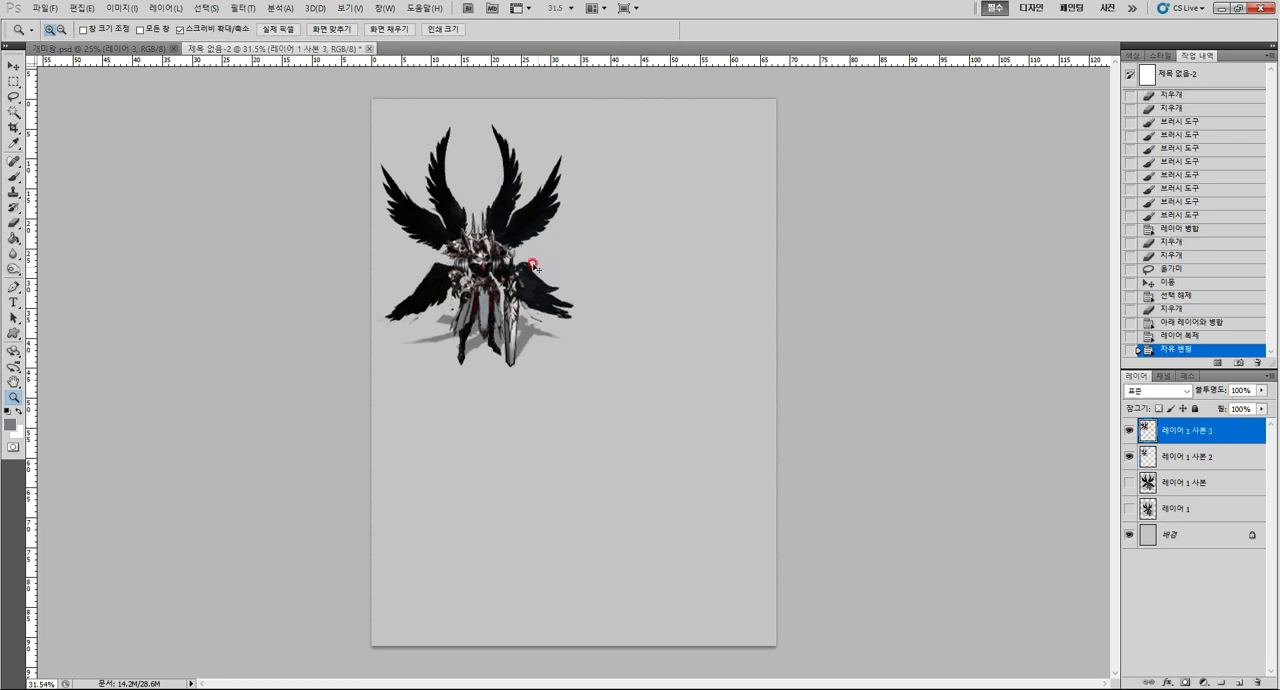
drag(535, 267, 718, 268)
Delete the stray residue between the two knights from layer 레이어 1 사본 3 using Magic Wand selections.
drag(576, 337, 650, 336)
key(w)
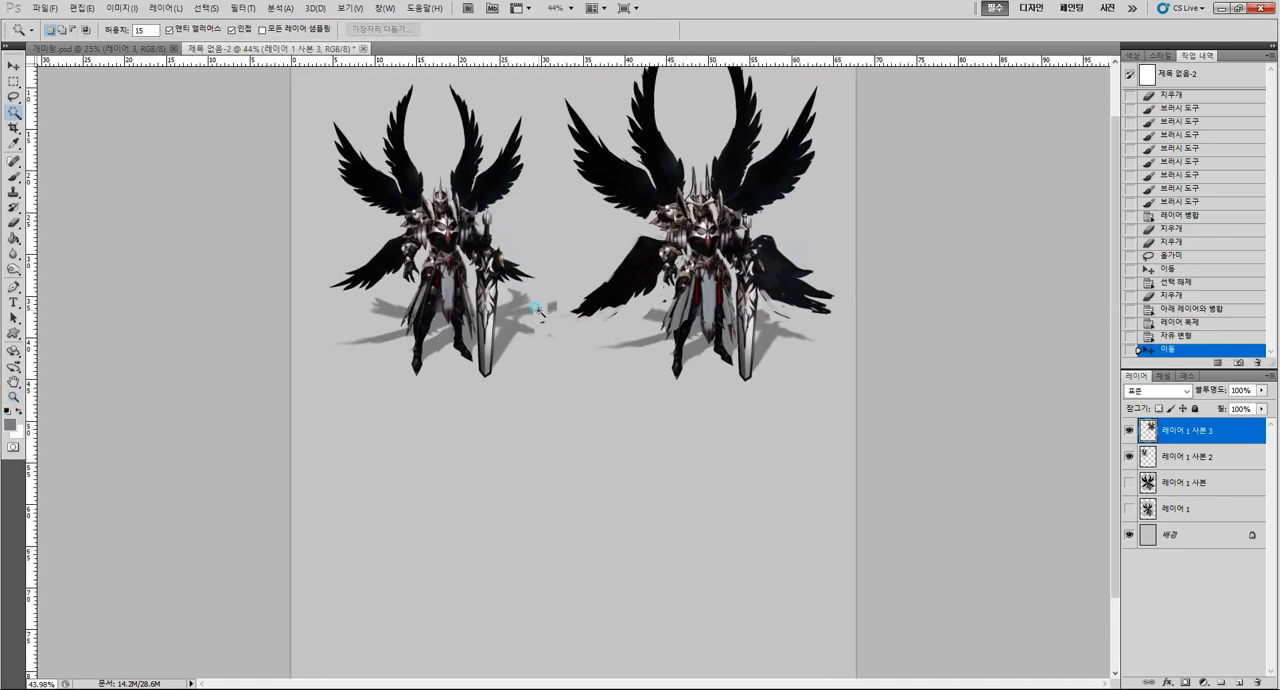
click(542, 311)
key(Delete)
key(ctrl+d)
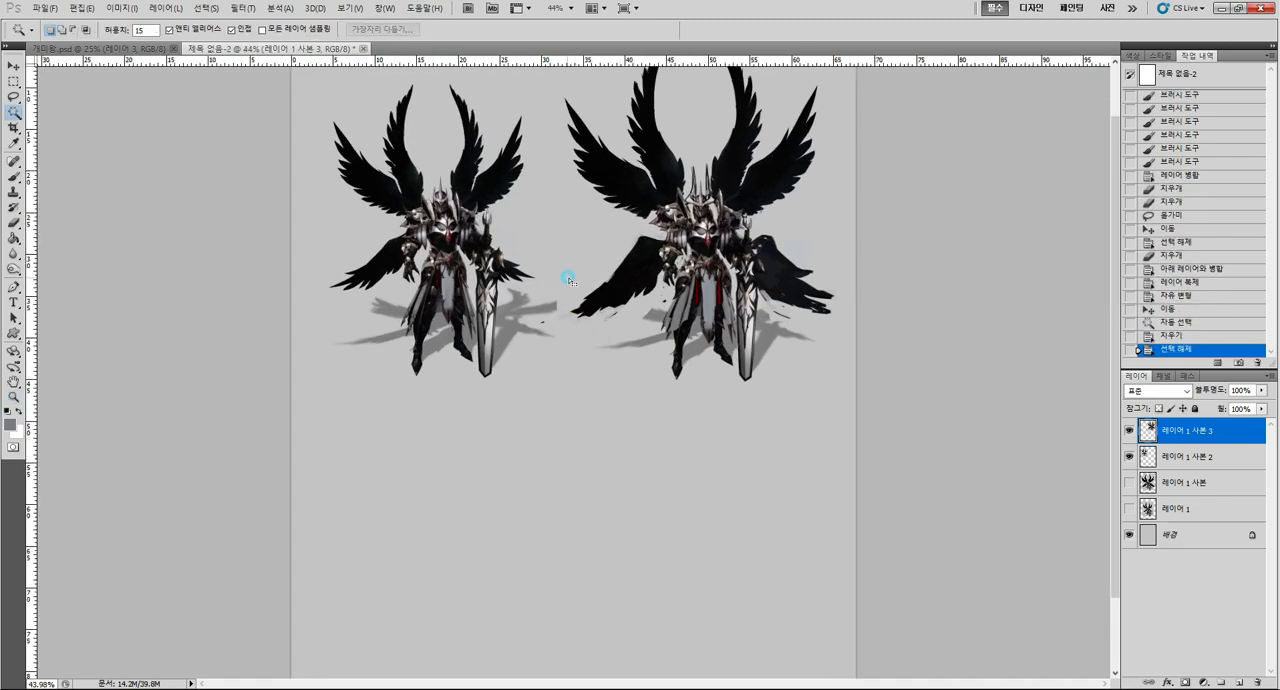
click(590, 255)
key(Delete)
key(ctrl+d)
Select layers 레이어 1 사본 3 and 레이어 1 사본 2 together and move both knights down toward the canvas's middle.
key(z)
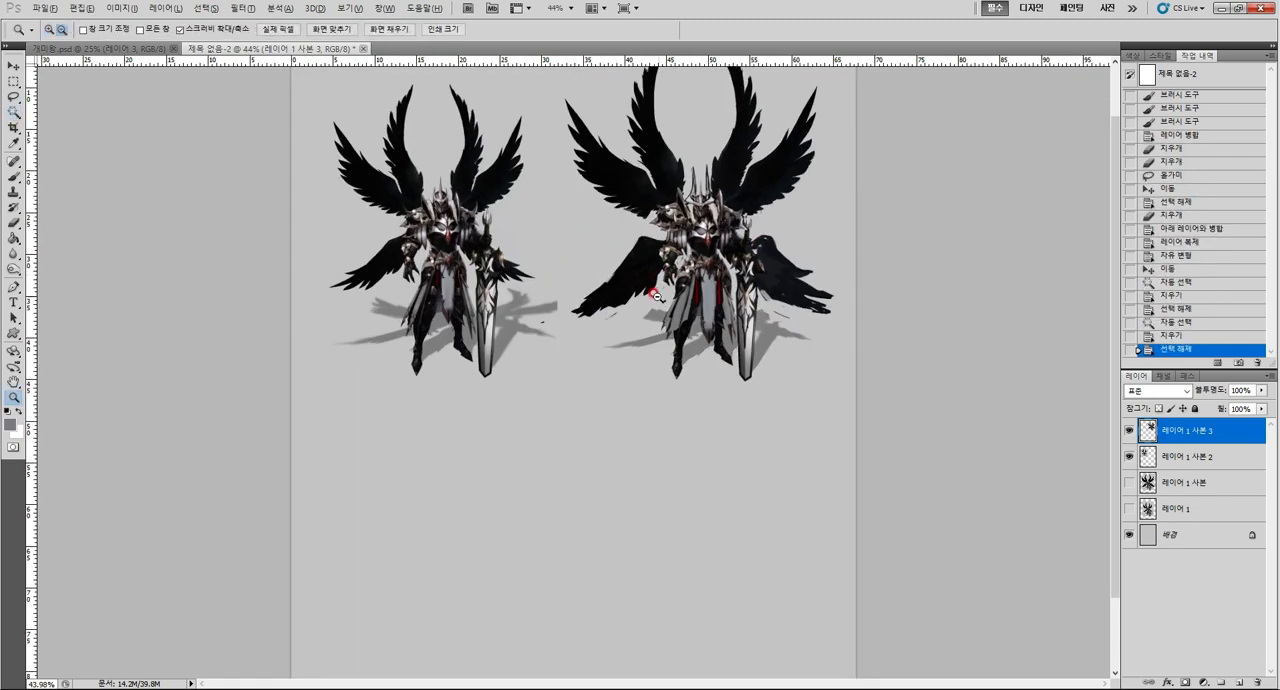
mouse_move(651, 293)
mouse_down()
mouse_move(620, 305)
mouse_move(641, 313)
mouse_move(623, 309)
mouse_up()
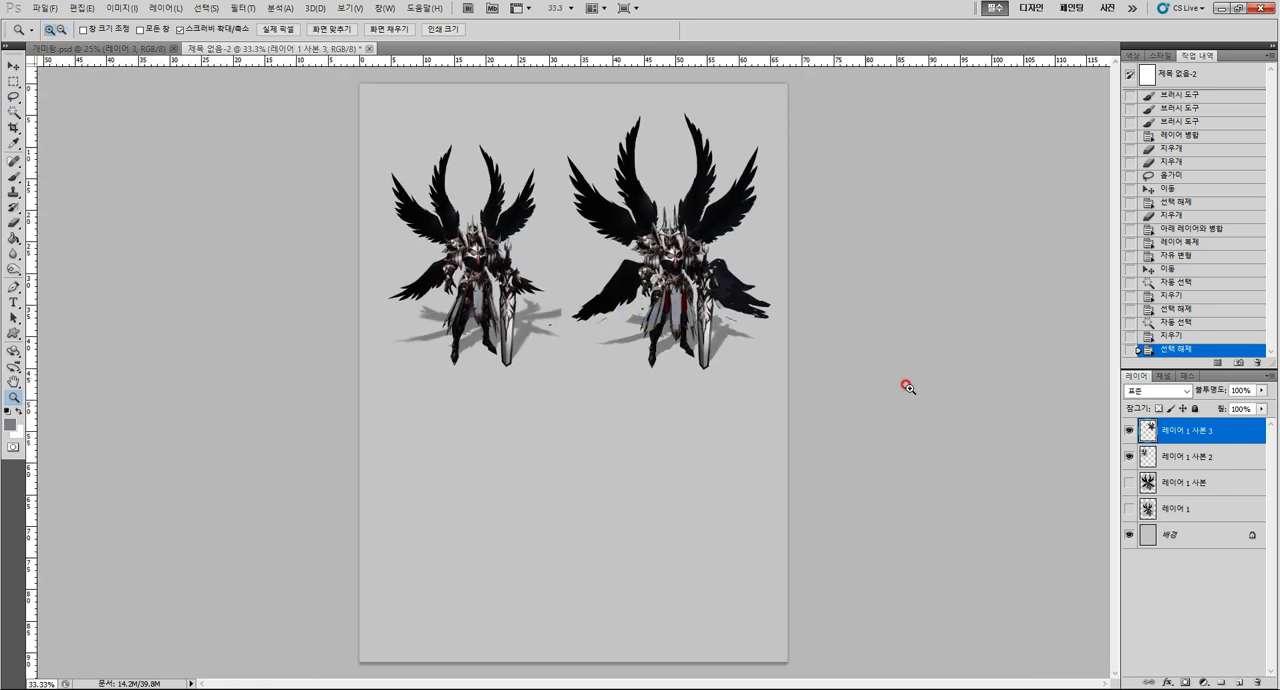
shift+click(1180, 456)
drag(693, 341, 725, 396)
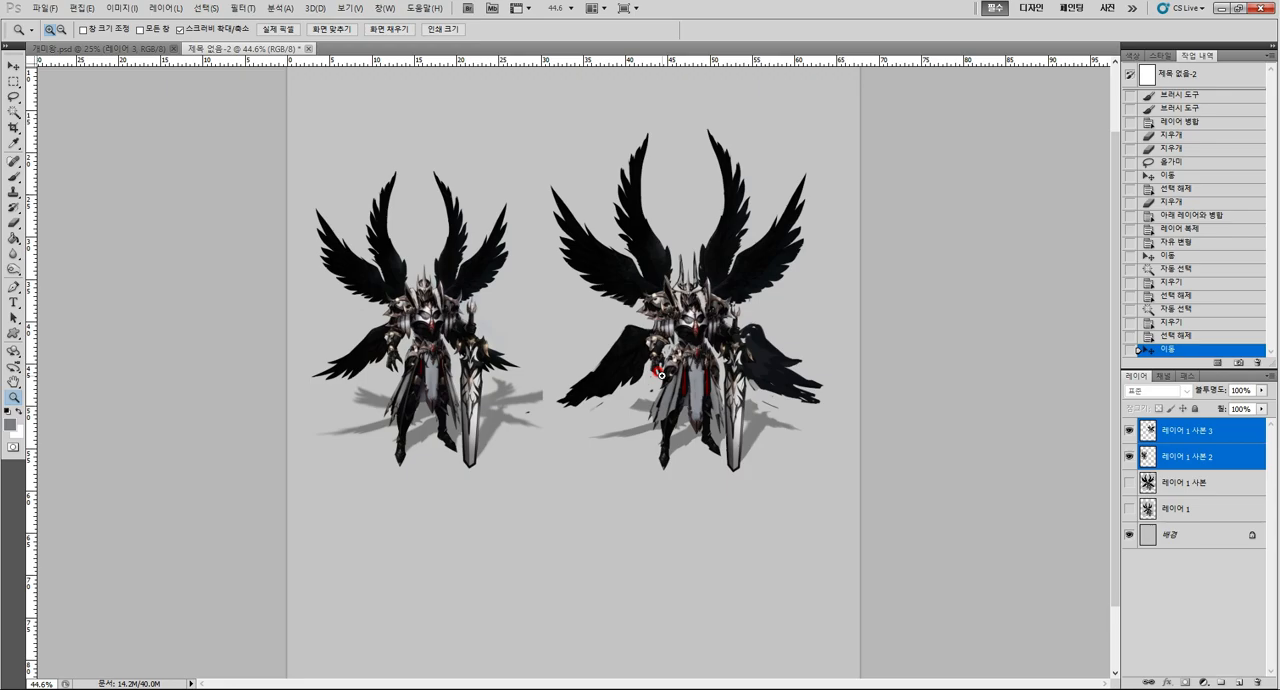
Examine the original and exaggerated knights side by side, including a close view of the original's torso armour.
drag(658, 349, 675, 349)
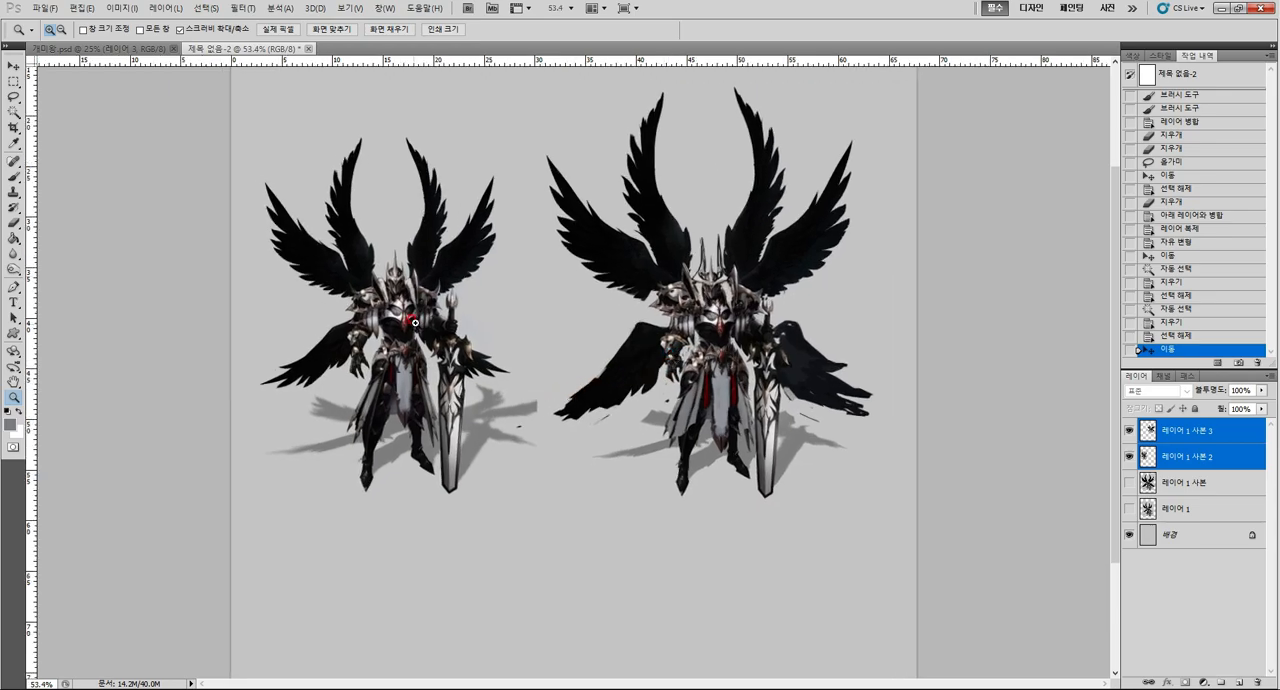
drag(415, 322, 484, 323)
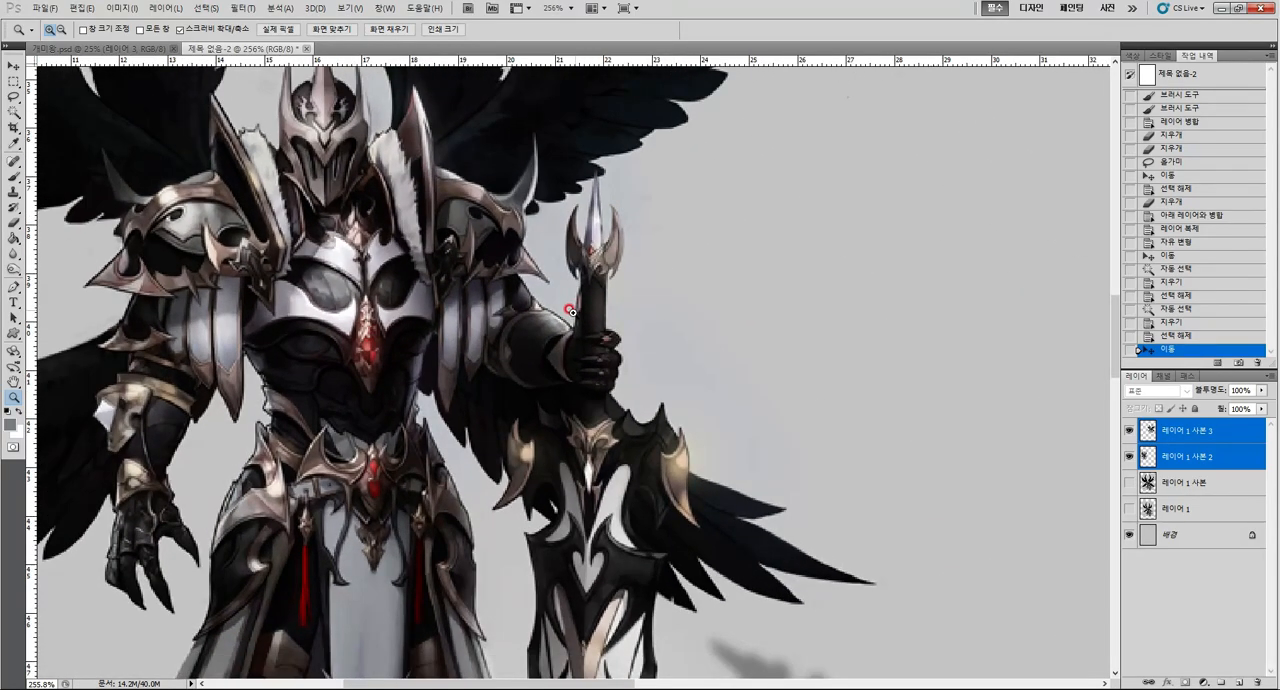
drag(572, 312, 472, 343)
drag(722, 310, 742, 325)
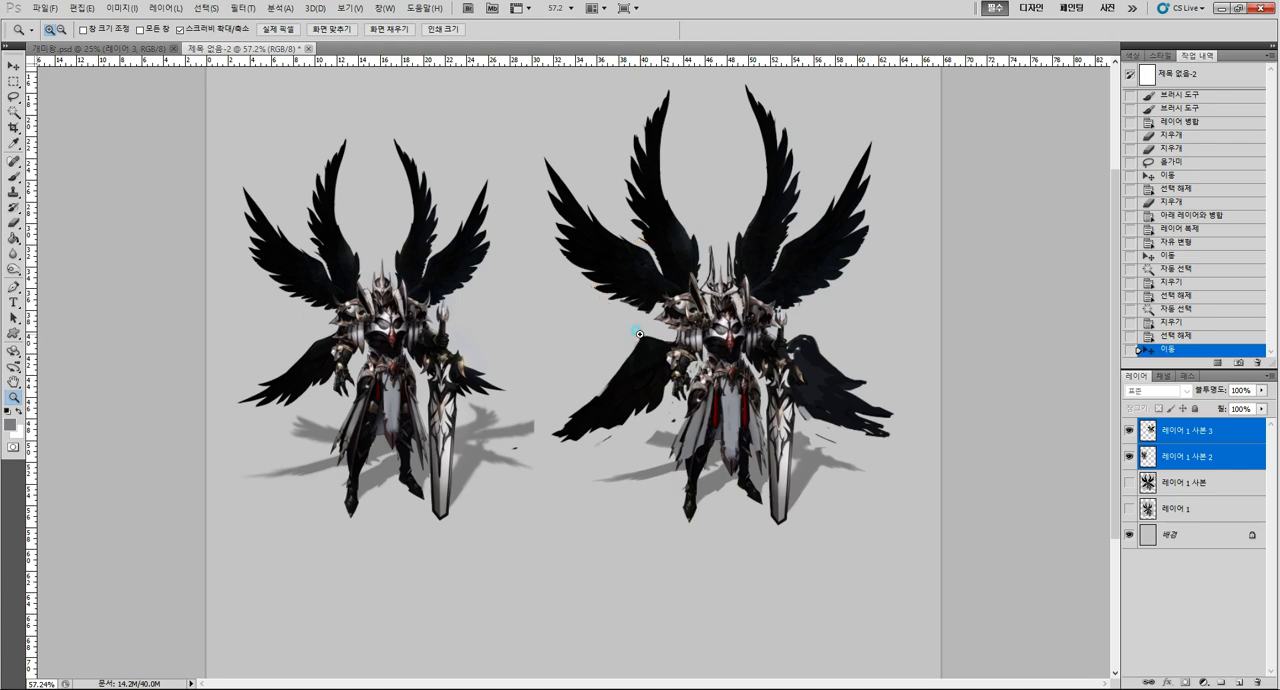
mouse_move(648, 352)
mouse_down()
mouse_move(705, 350)
mouse_move(643, 357)
mouse_up()
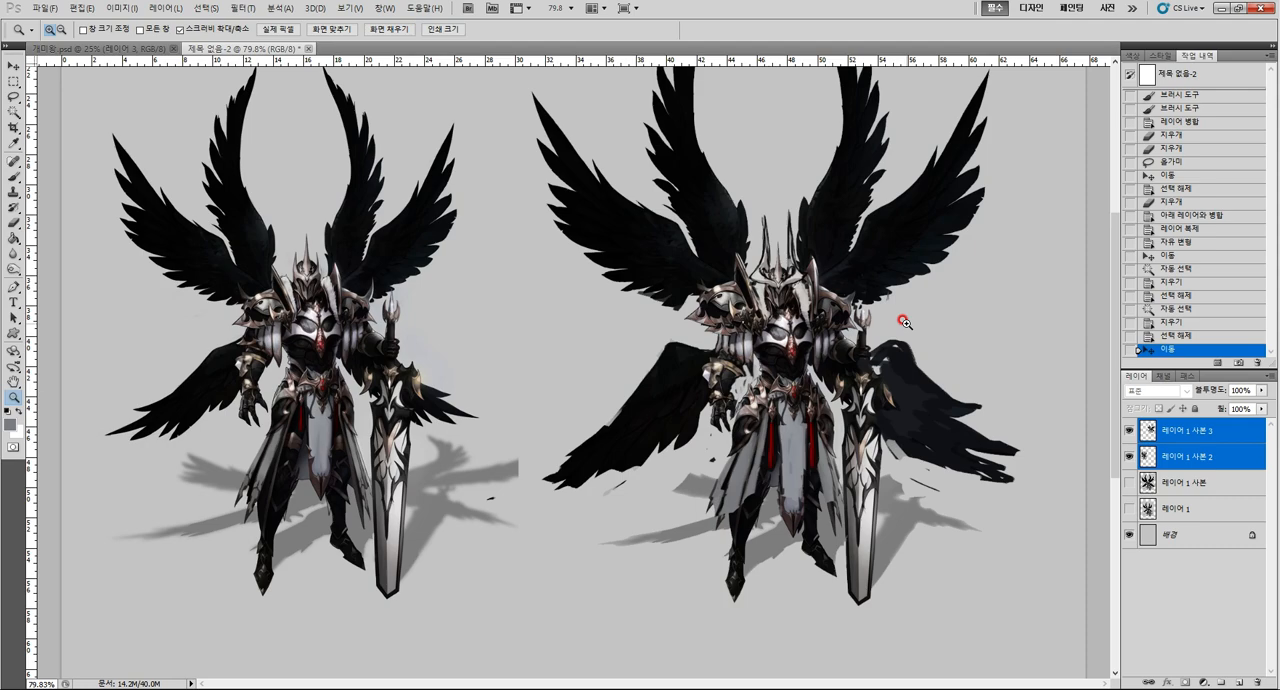
drag(746, 263, 745, 362)
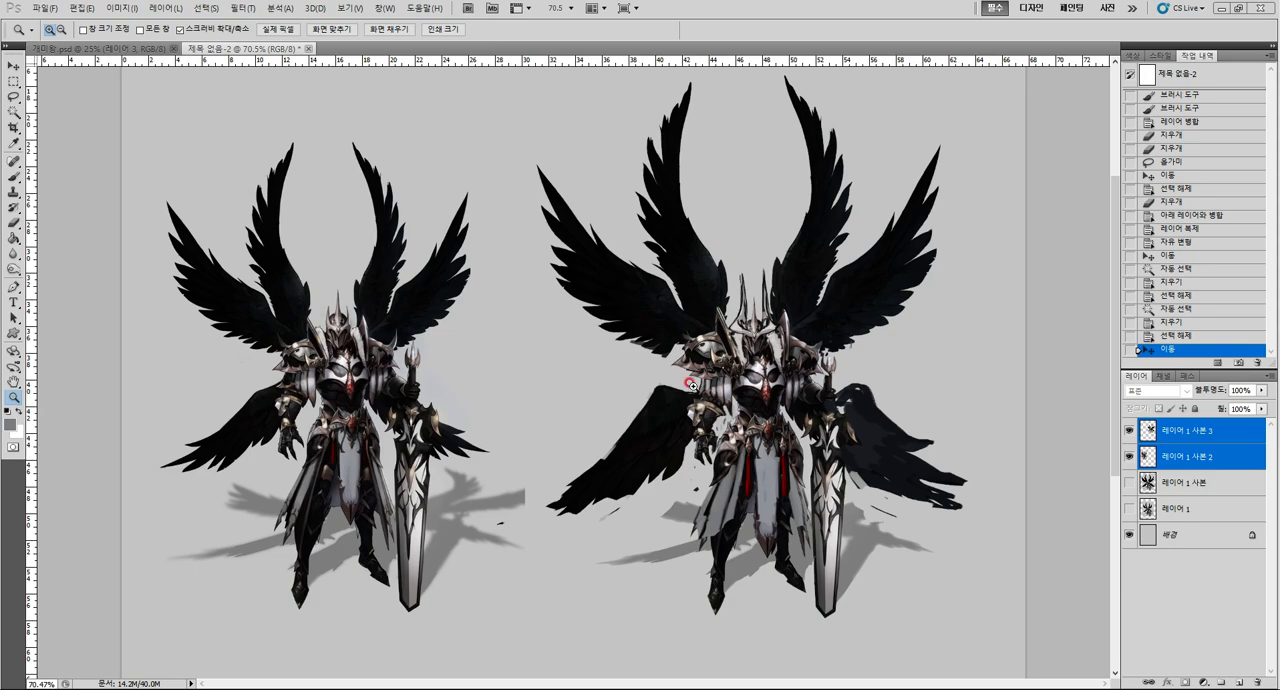
drag(708, 392, 674, 400)
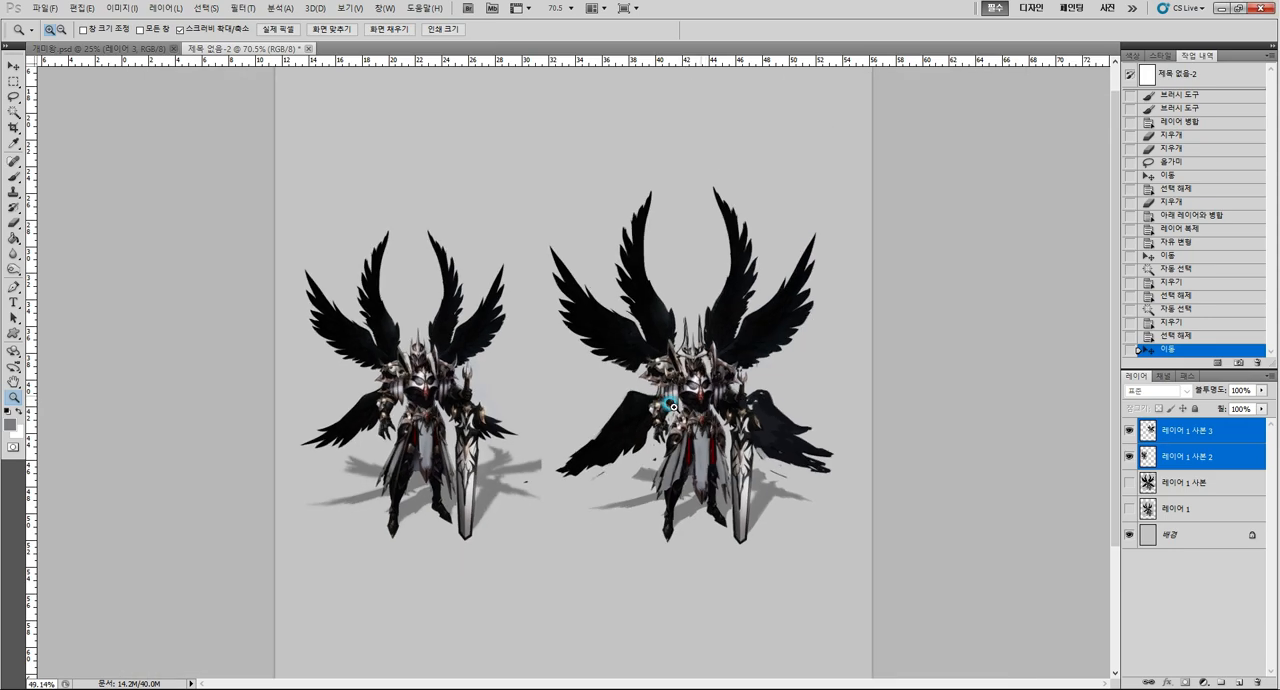
key(ctrl+plus)
key(ctrl+plus)
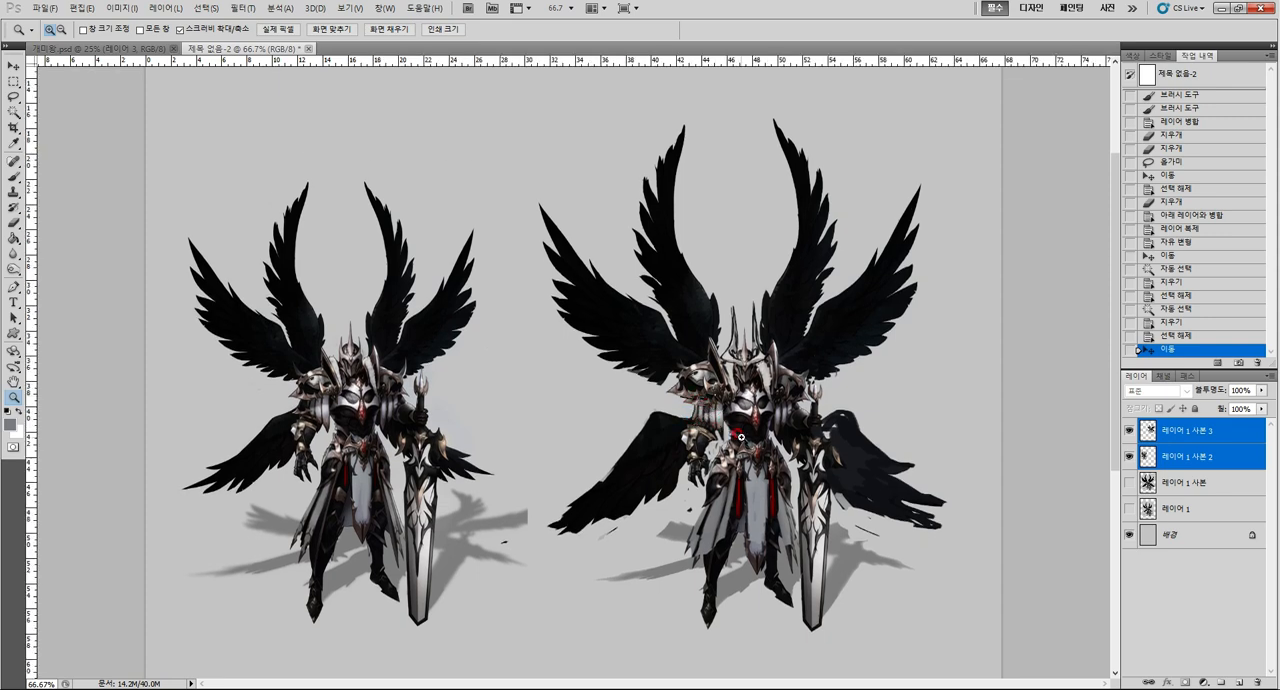
drag(714, 406, 697, 406)
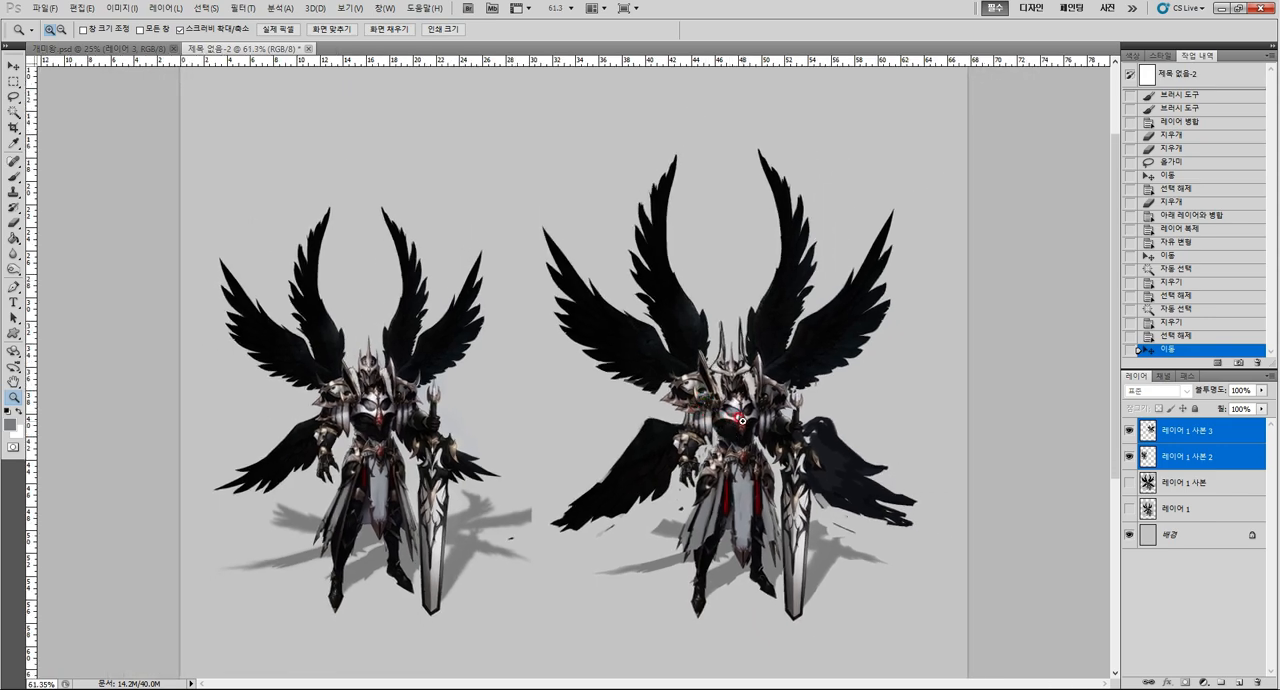
drag(743, 419, 754, 430)
scroll(754, 430, down, 2)
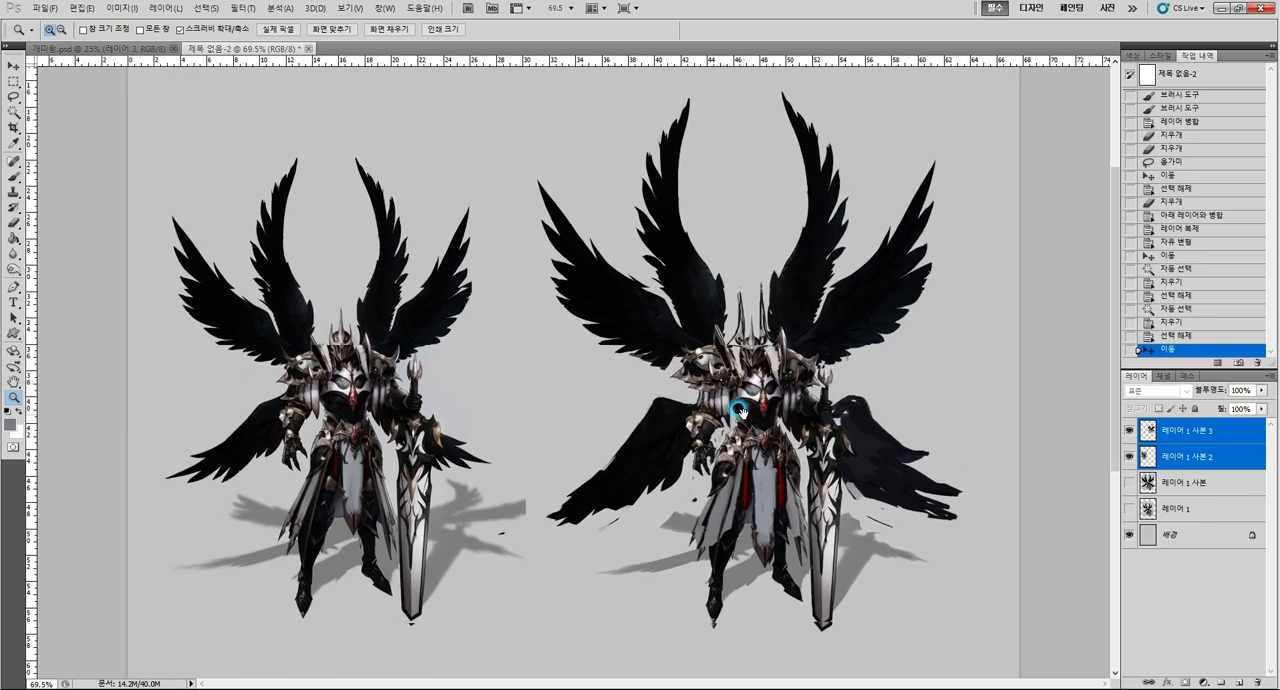